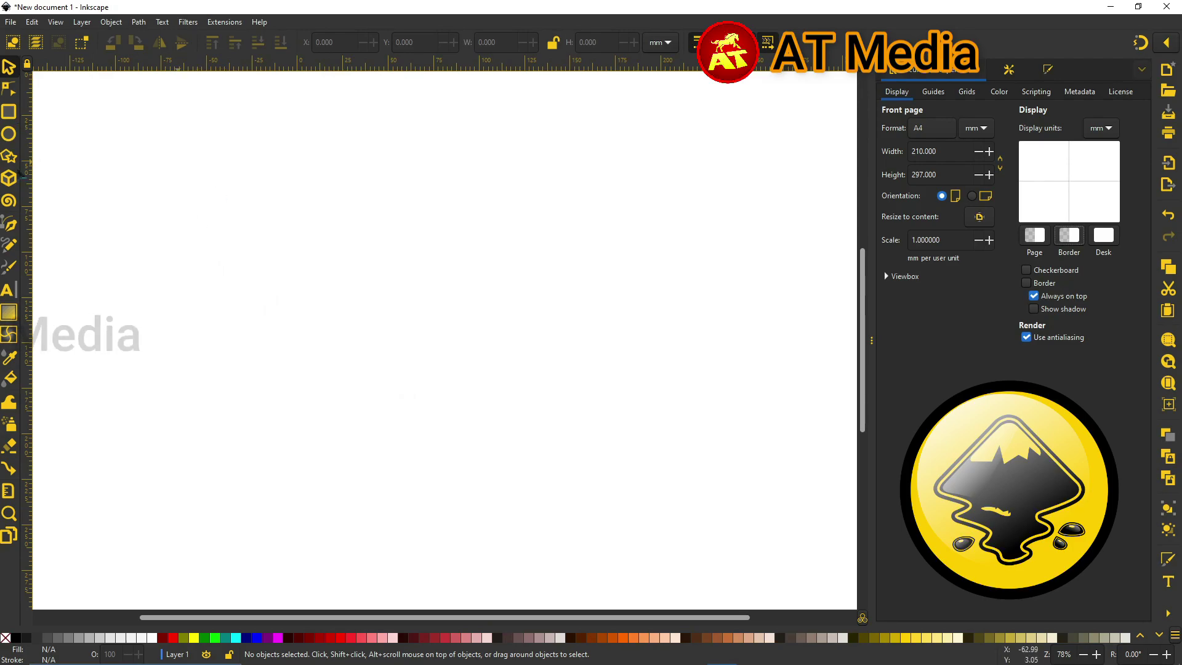
Draw a long flat bar and a tall rounded-corner rectangle standing above it.
left_click(8, 111)
left_click_drag(165, 462, 778, 473)
left_click_drag(215, 319, 282, 435)
left_click_drag(277, 321, 253, 374)
left_click(9, 67)
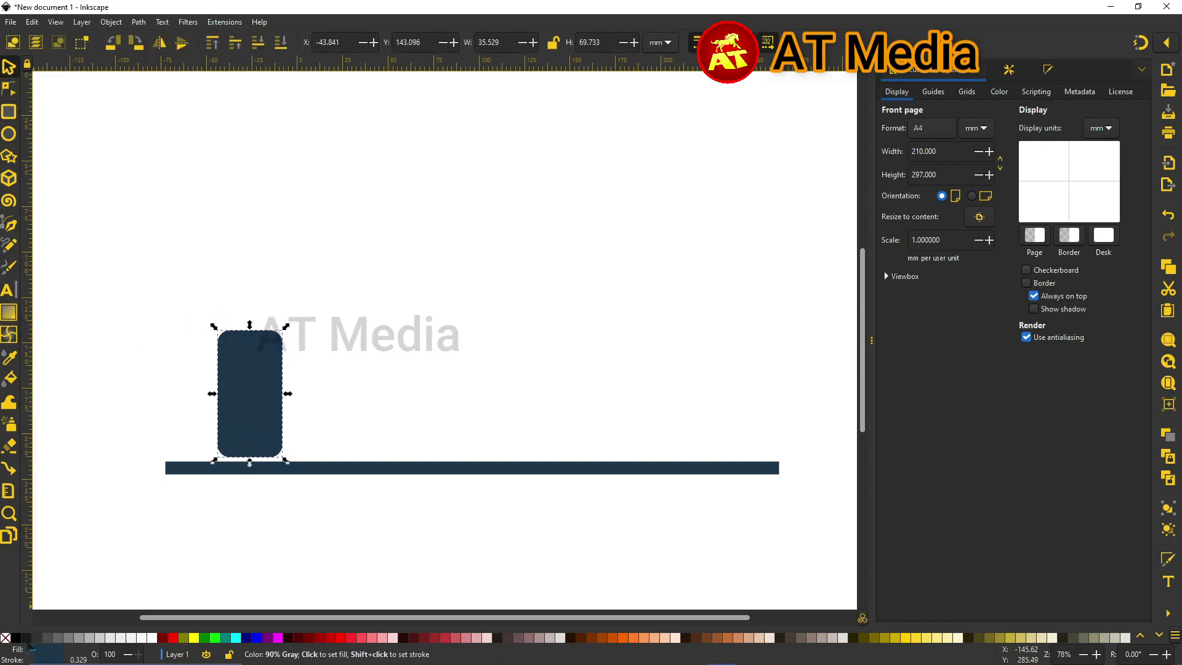
Give the tall rectangle a teal fill and a thick black outline.
left_click(262, 406)
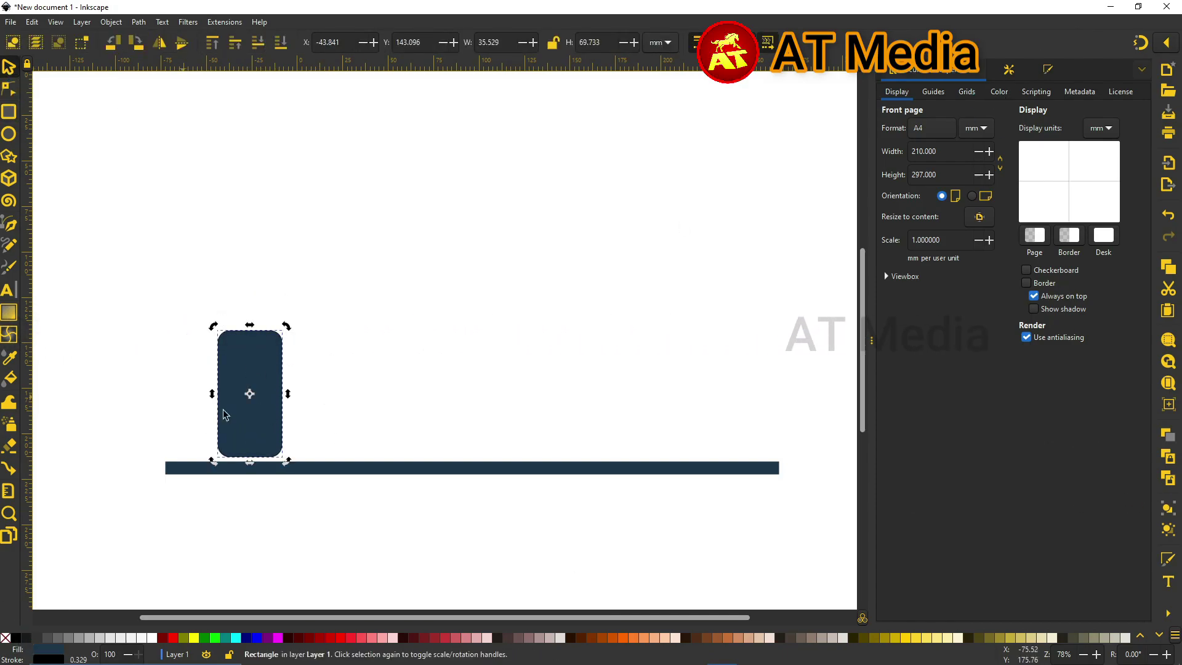
key("ctrl+shift+f")
left_click_drag(1012, 174, 992, 177)
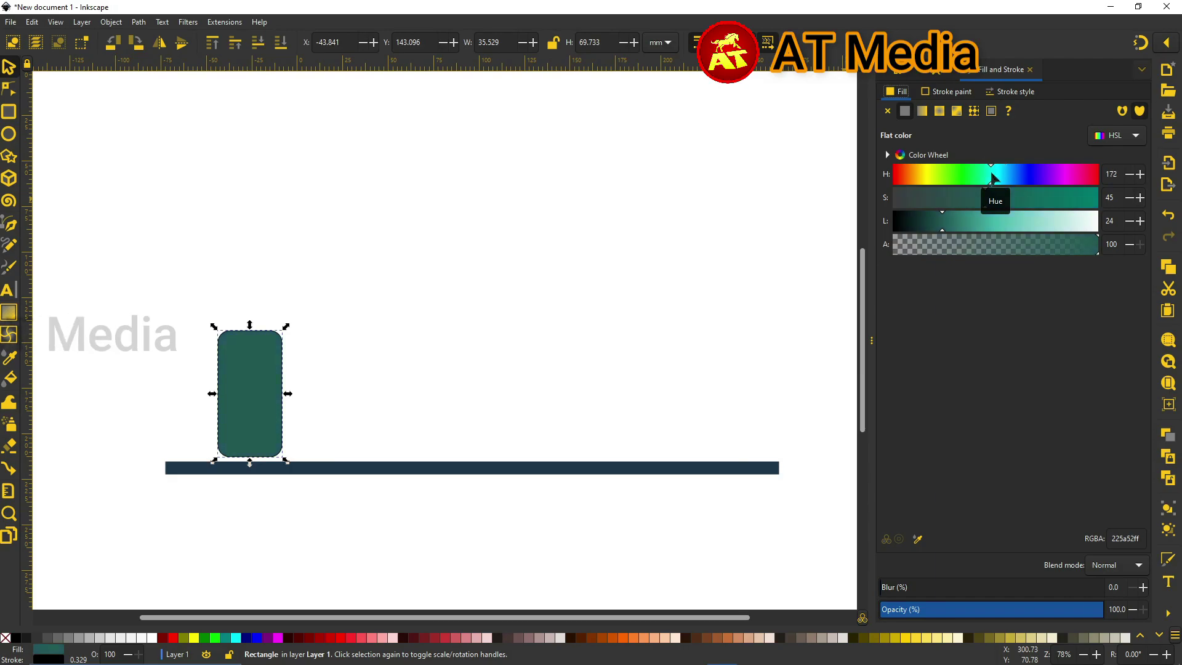
left_click(1014, 91)
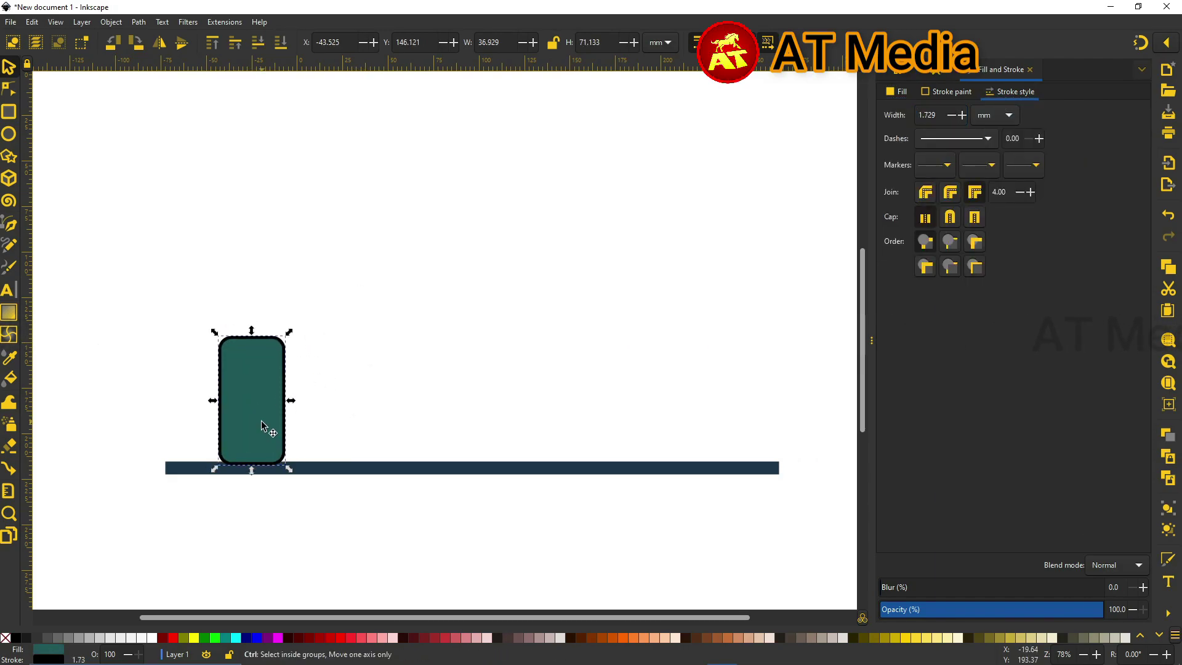
Narrow a duplicate of the rectangle and lighten the exposed right-side band.
left_click_drag(282, 403, 282, 402)
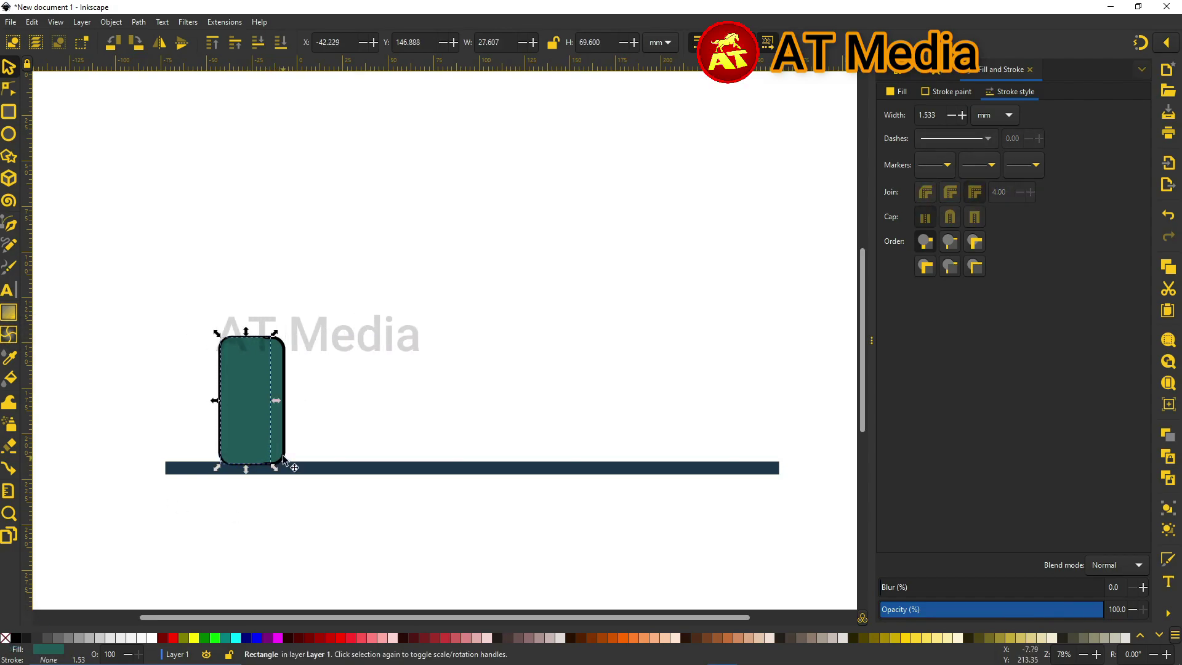
left_click(277, 401)
left_click(897, 91)
left_click_drag(944, 220, 951, 220)
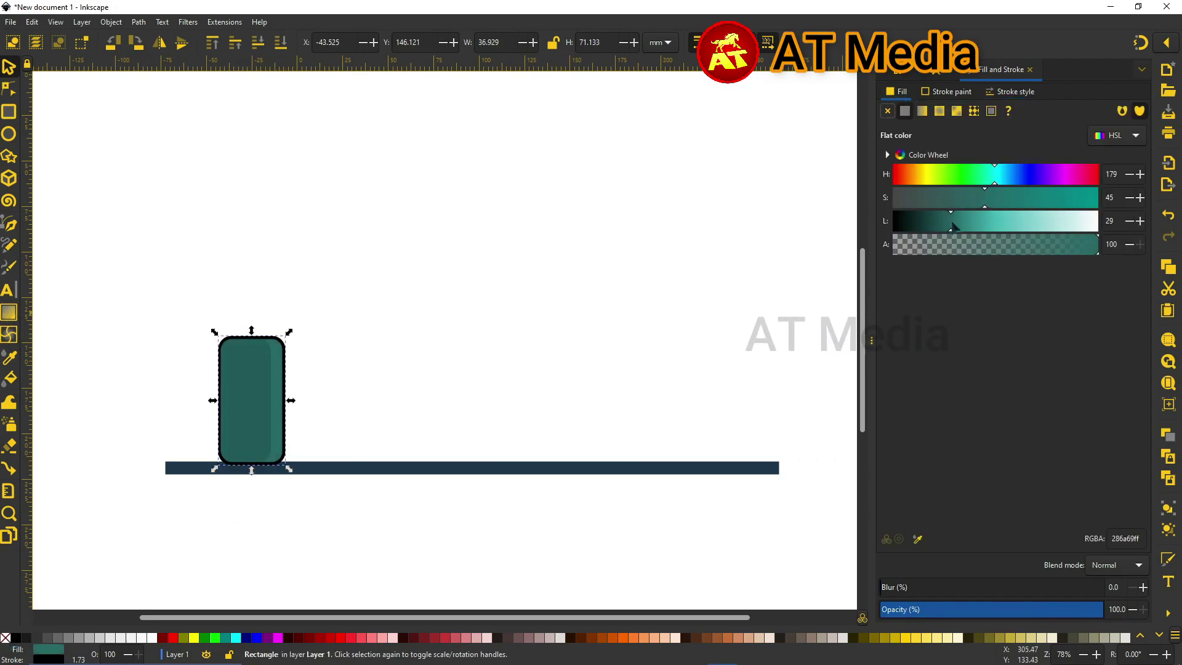
left_click(443, 311)
scroll(237, 329, "up", 2, "ctrl")
Draw a small curved shape inside the teal block's top-left corner with the Pen tool.
scroll(238, 329, "up", 1, "ctrl")
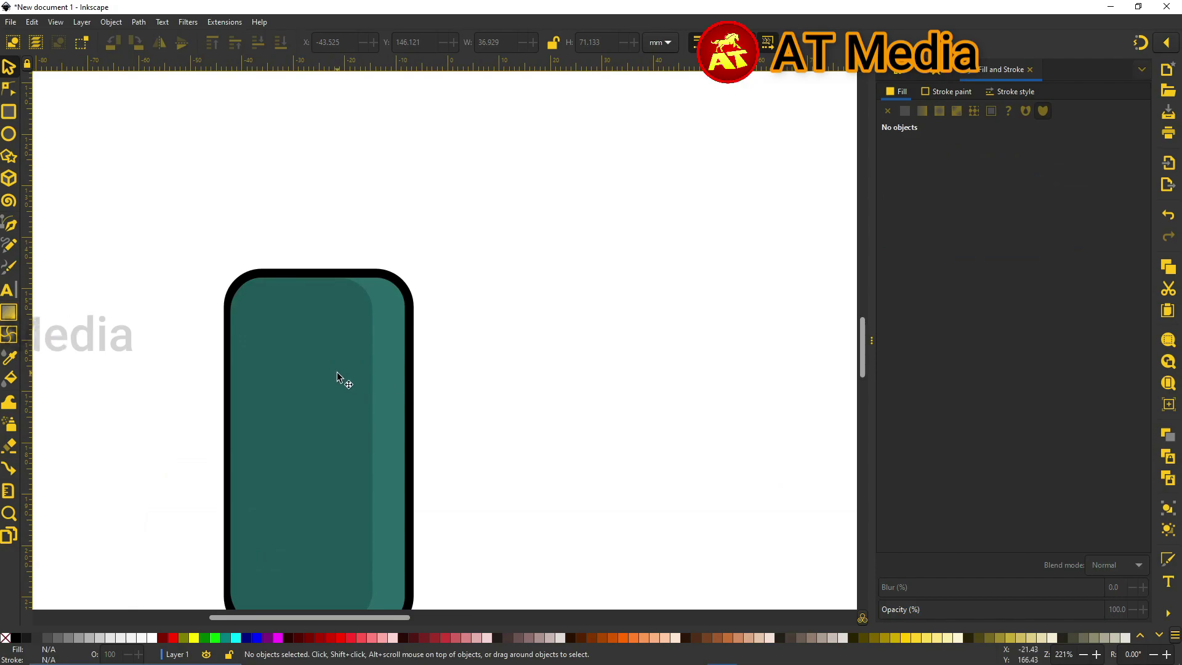
left_click(338, 377)
scroll(337, 376, "down", 2)
left_click(550, 248)
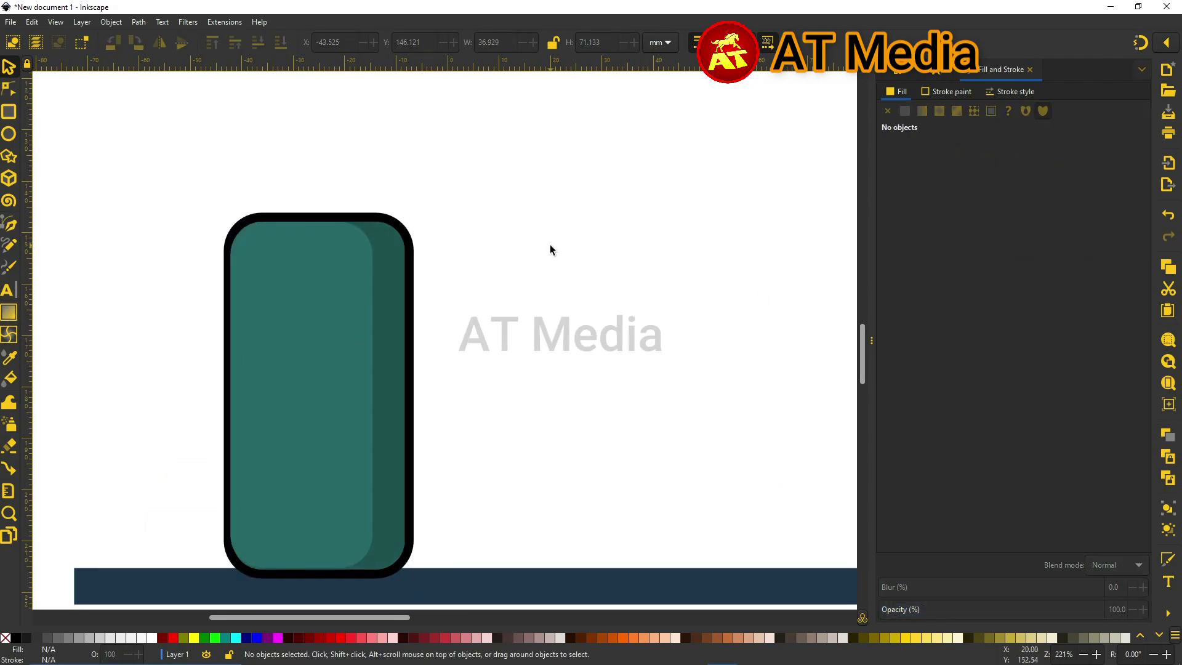
left_click(10, 224)
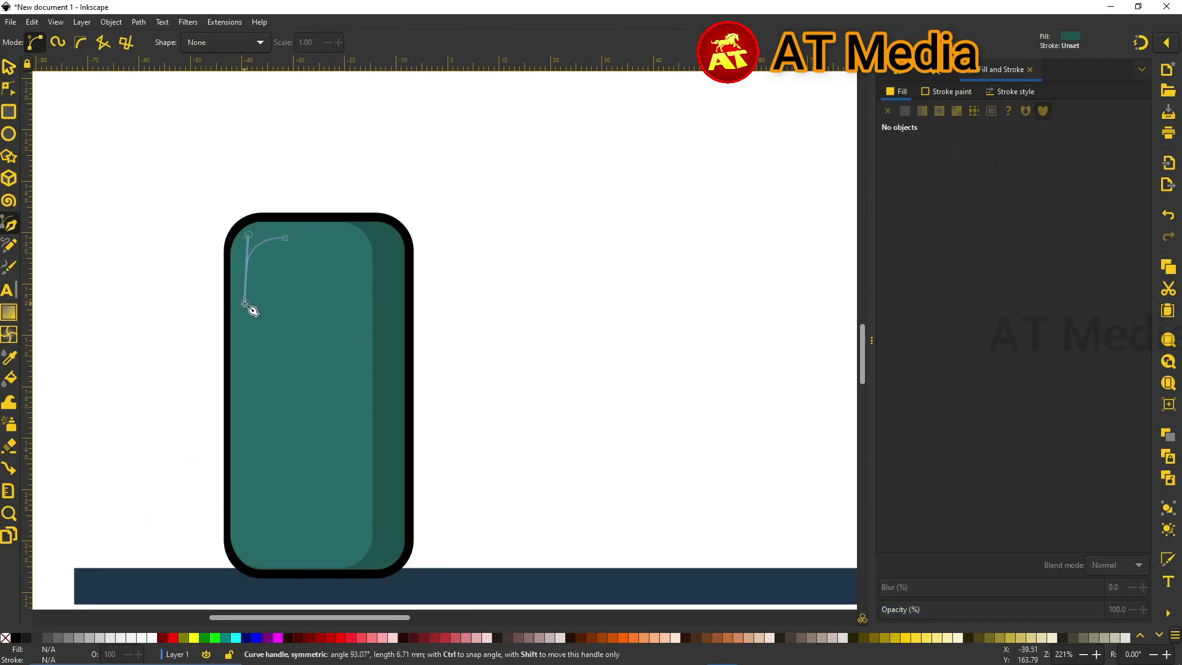
left_click_drag(245, 304, 246, 268)
left_click(285, 239)
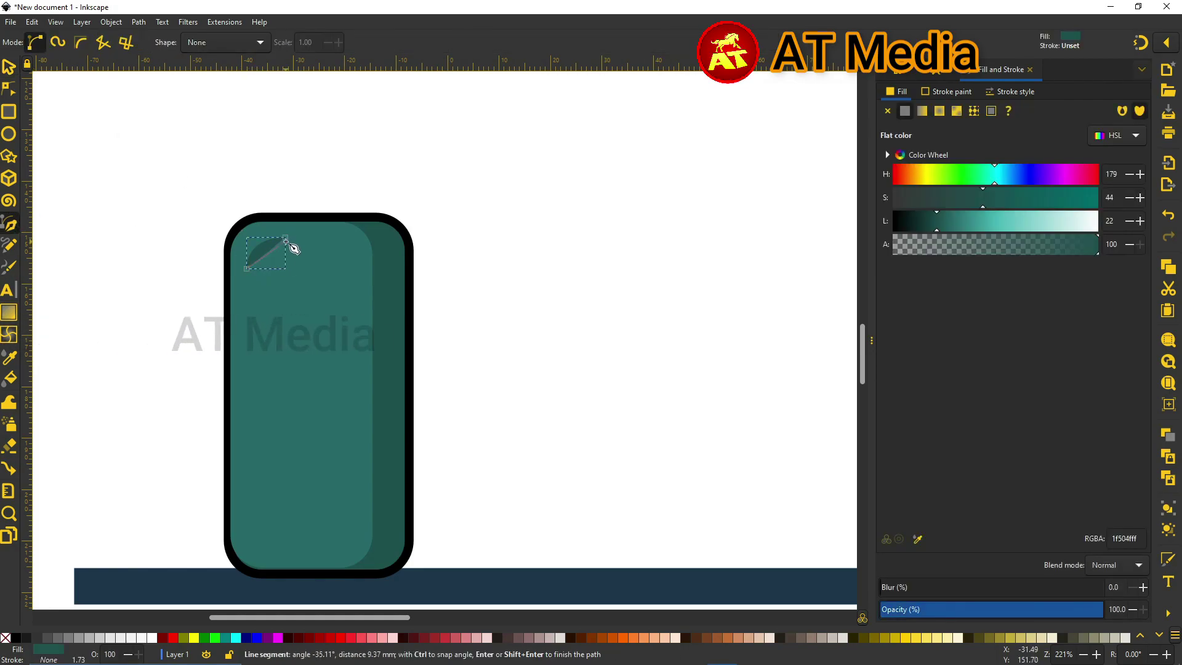
key("Return")
key("s")
scroll(275, 219, "up", 2)
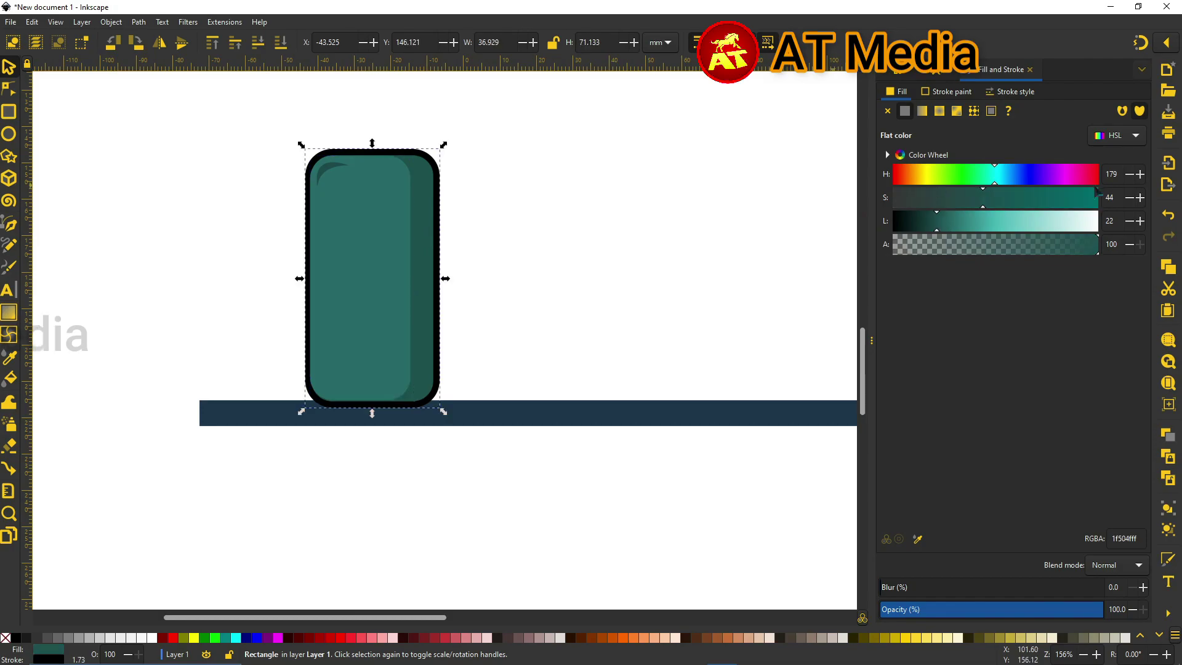
Darken the inner rectangle and the curved corner mark with the lightness slider.
left_click(401, 329)
scroll(400, 329, "up", 3)
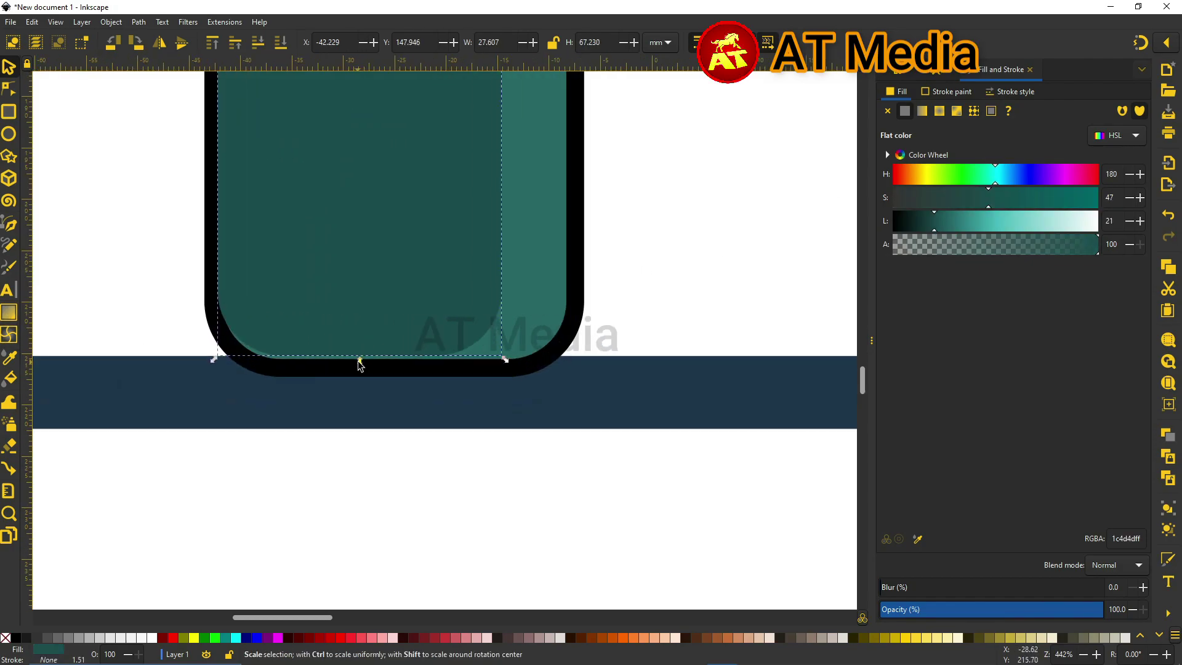
key("Escape")
scroll(455, 381, "down", 2)
scroll(452, 306, "up", 3)
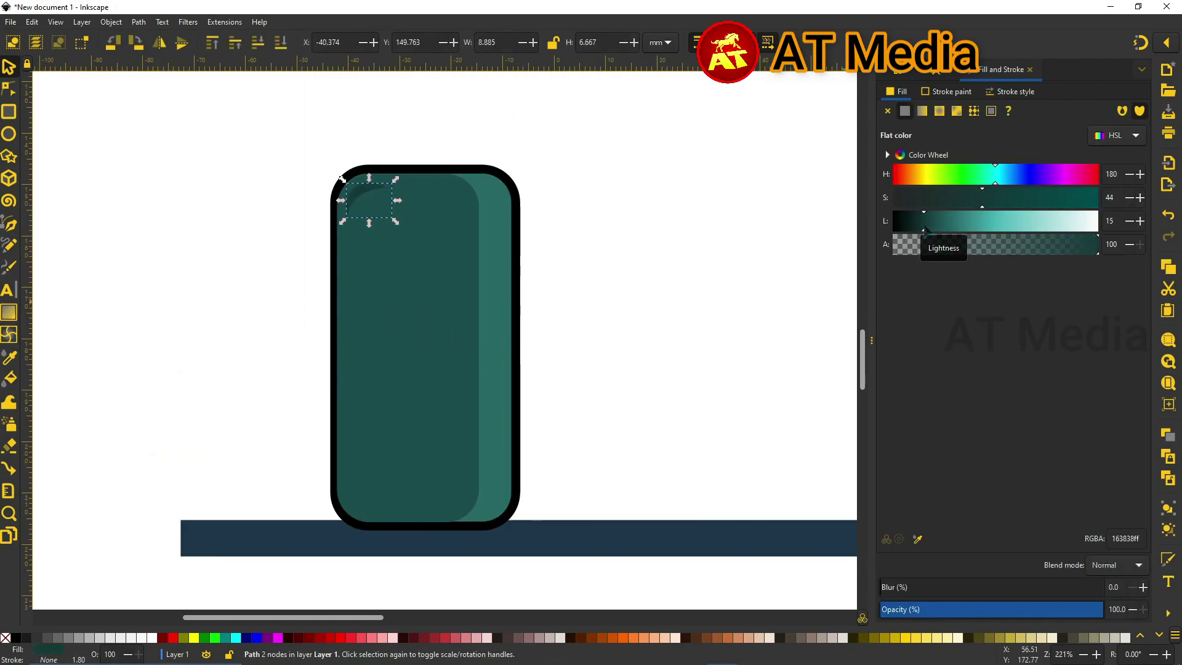
left_click(97, 164)
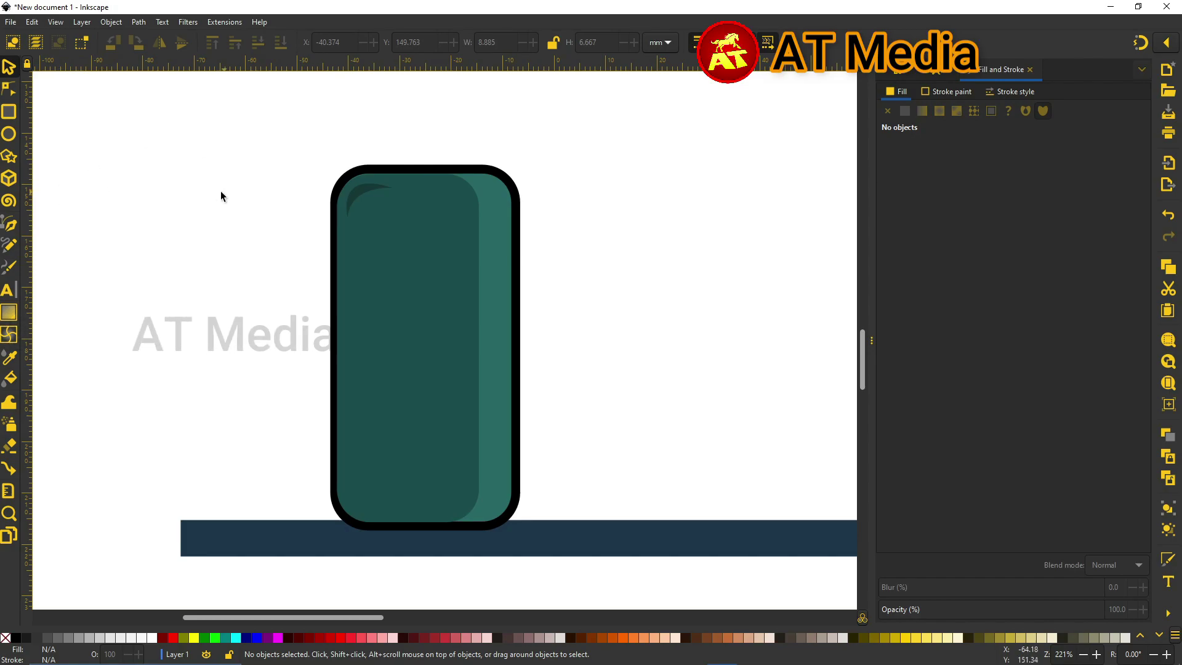
scroll(374, 149, "down", 1)
Draw a thin dark vertical line on the block and pull its ends into points.
scroll(187, 290, "up", 1)
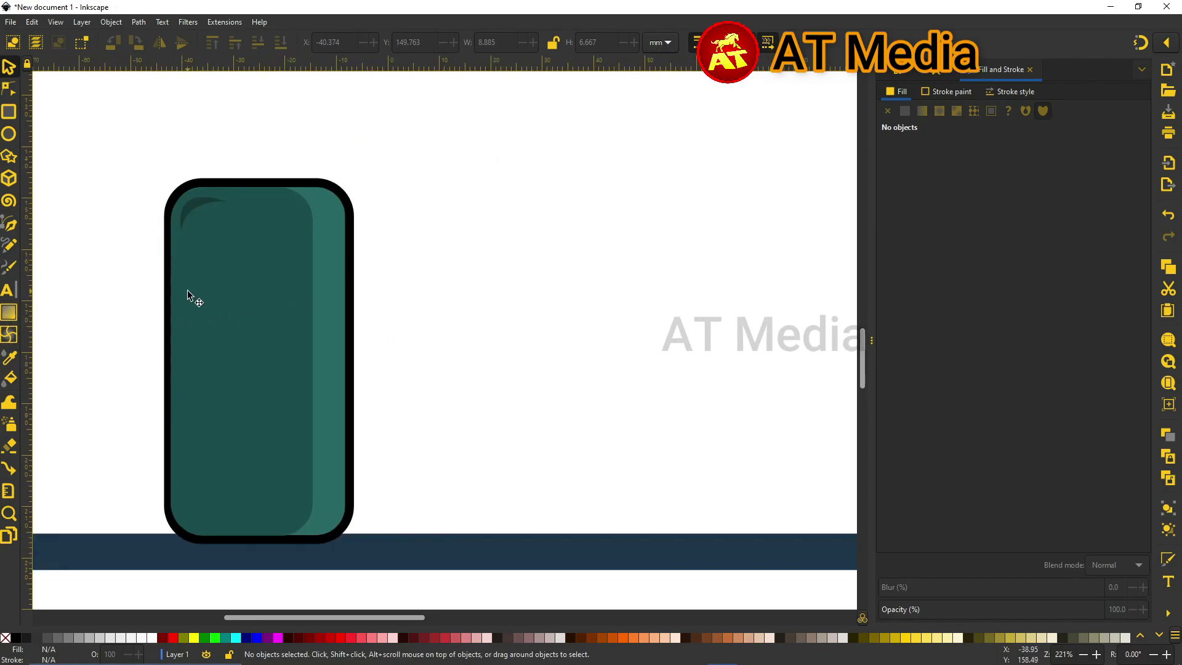
scroll(187, 290, "up", 1)
key("b")
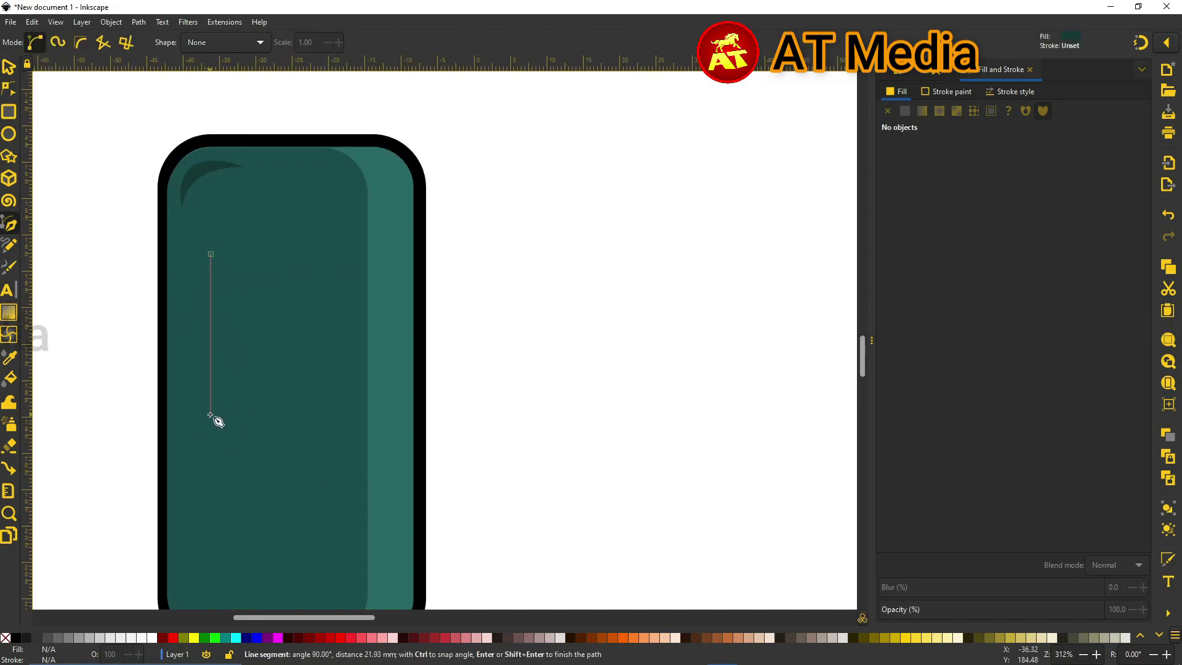
left_click(213, 255)
scroll(212, 280, "up", 3)
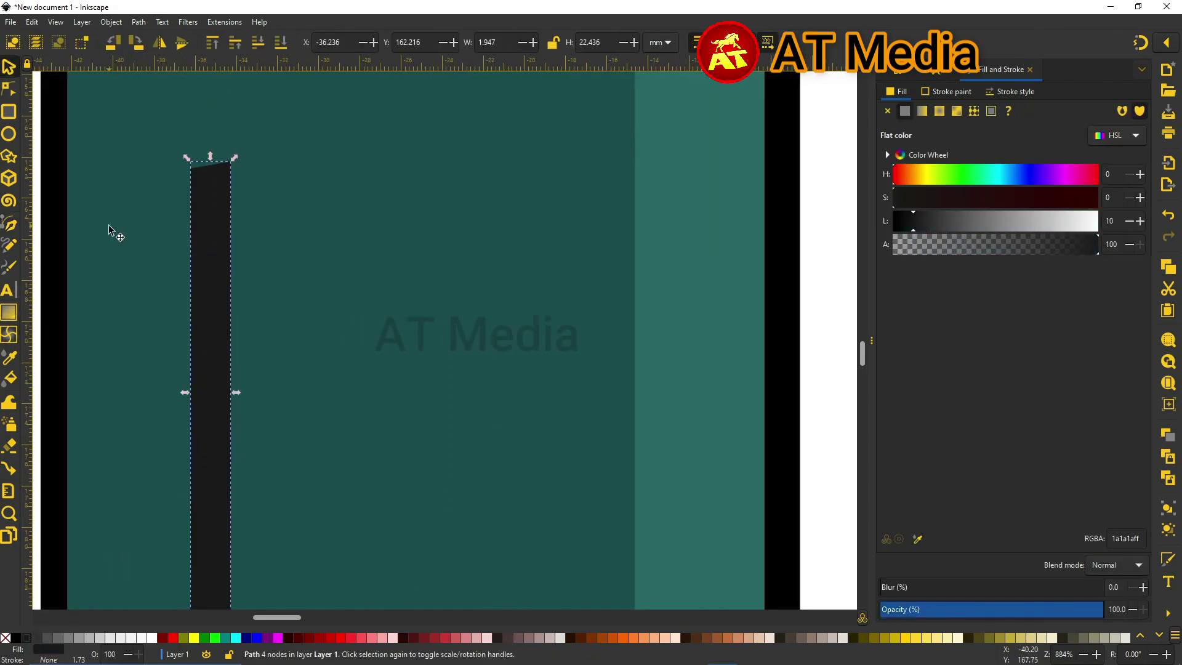
key("n")
scroll(113, 231, "up", 2)
left_click_drag(210, 264, 208, 216)
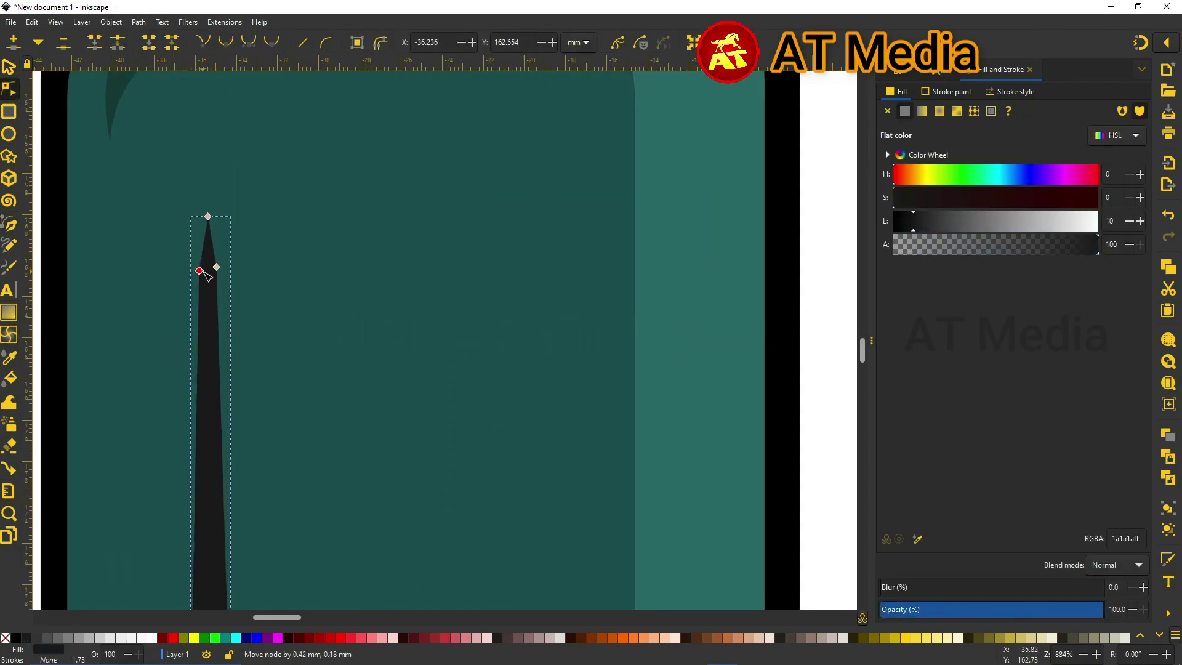
scroll(208, 369, "down", 10)
scroll(208, 369, "down", 5)
left_click_drag(212, 327, 213, 344)
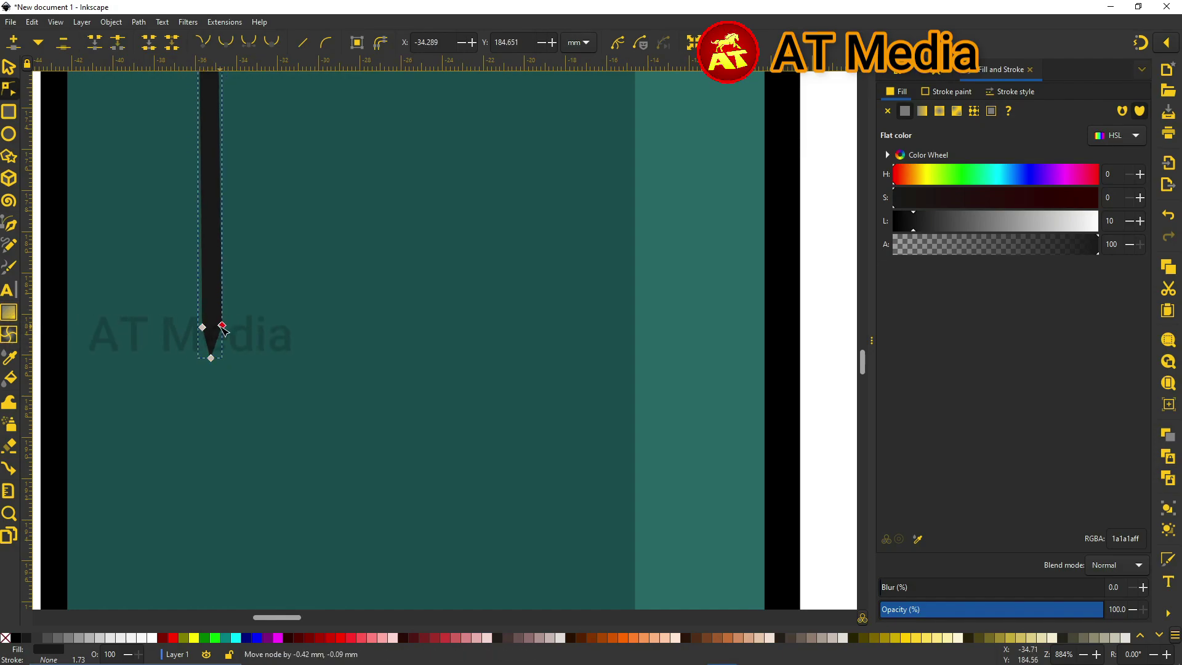
key("s")
scroll(192, 363, "down", 3)
Duplicate the line into shorter copies across the block and make them solid black.
key("ctrl+d")
left_click_drag(191, 454, 296, 581)
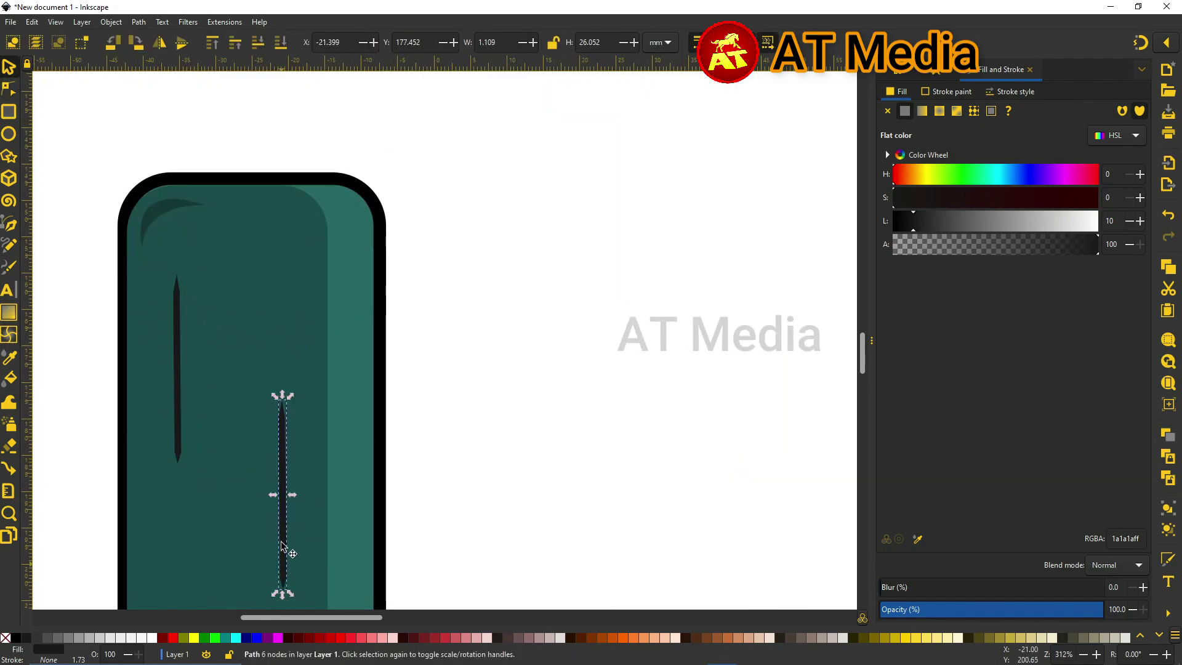
scroll(301, 369, "down", 4)
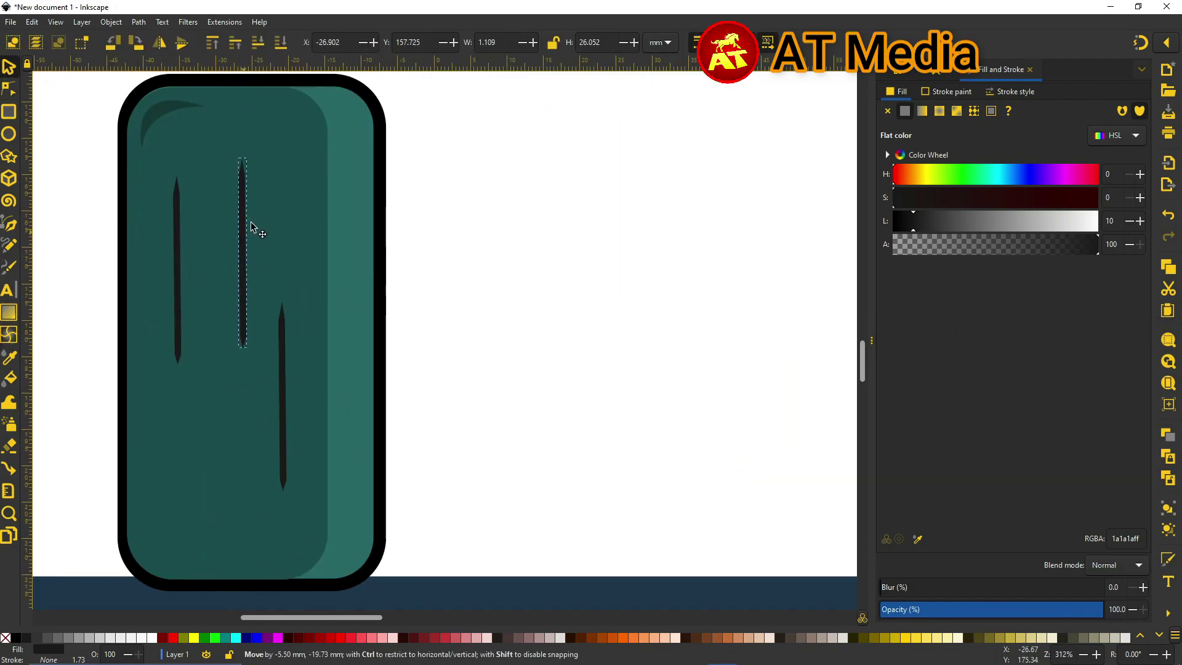
left_click_drag(250, 224, 237, 120)
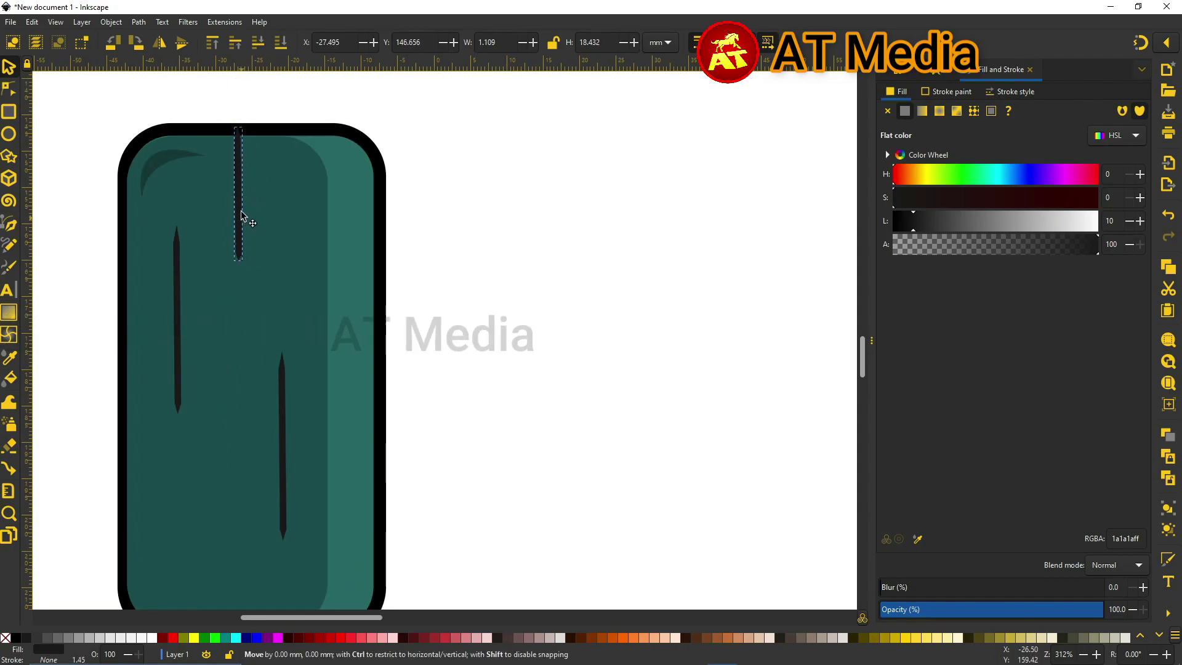
key("ctrl+d")
left_click_drag(242, 216, 327, 442)
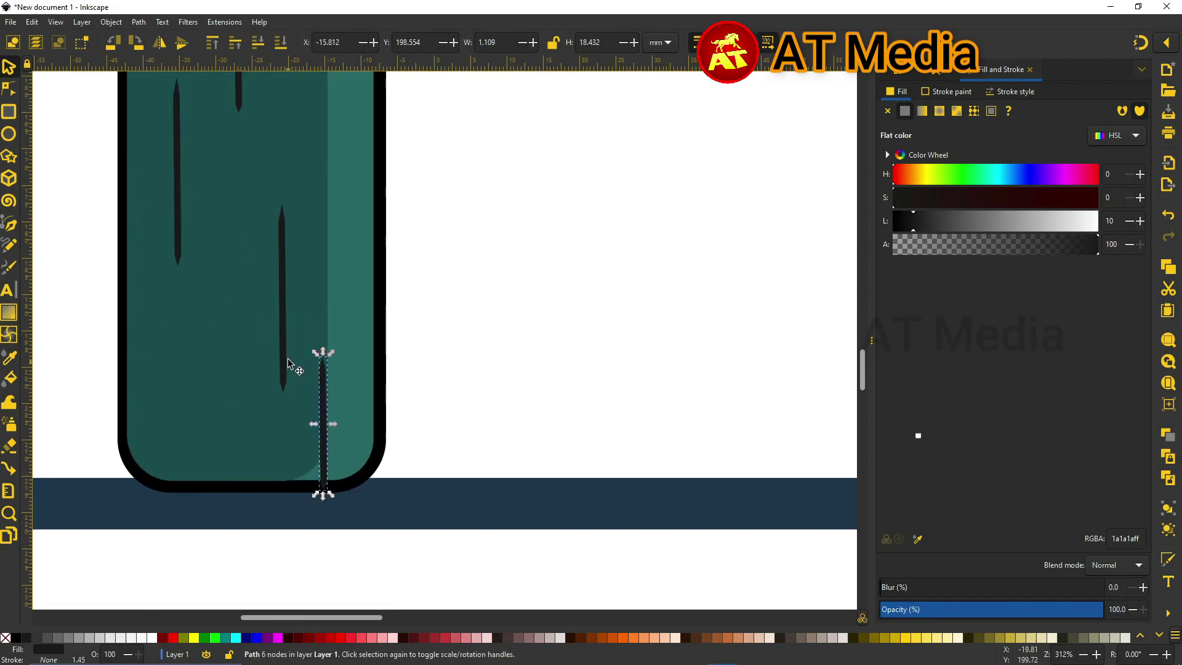
left_click_drag(289, 364, 198, 448)
scroll(430, 395, "down", 2)
left_click(16, 638)
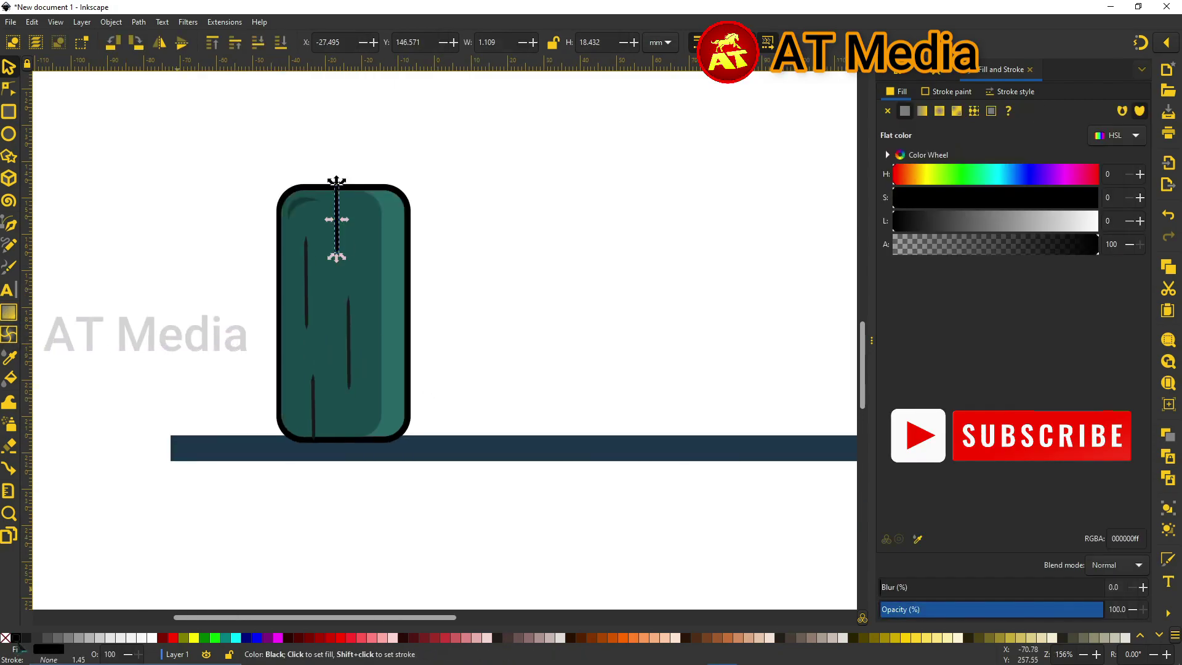
left_click_drag(336, 183, 313, 370)
left_click(313, 562)
scroll(481, 603, "down", 1)
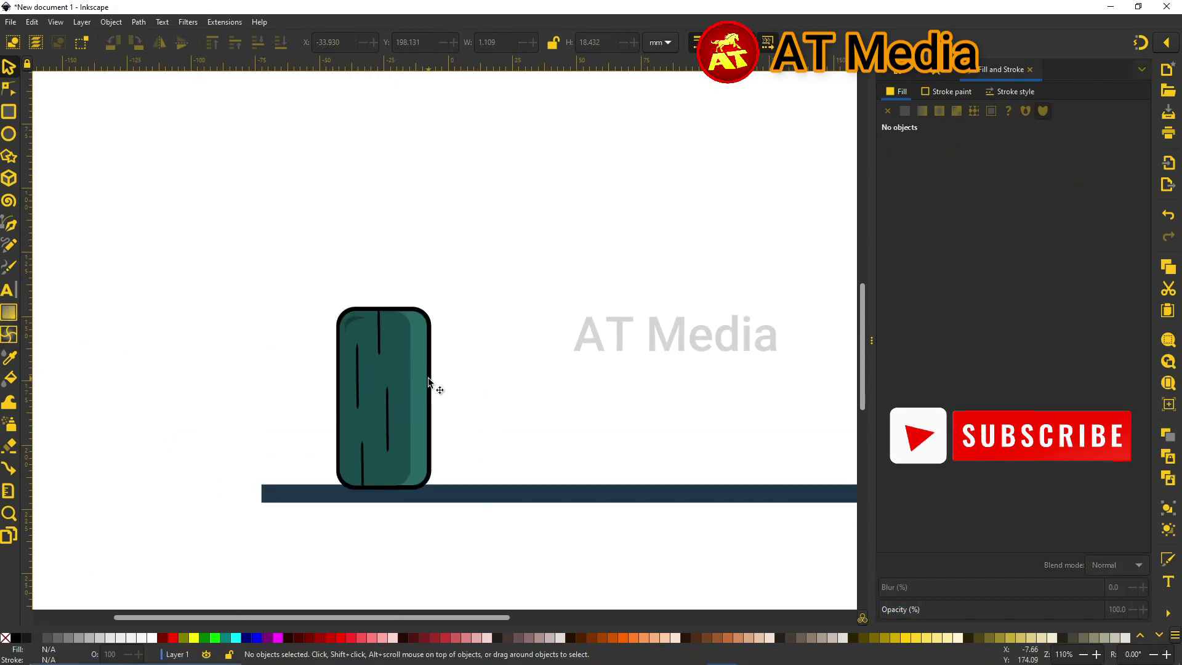
Place a horizontally mirrored copy of the streaked wheel block at the bar's right end.
scroll(464, 298, "right", 5)
left_click_drag(106, 277, 297, 535)
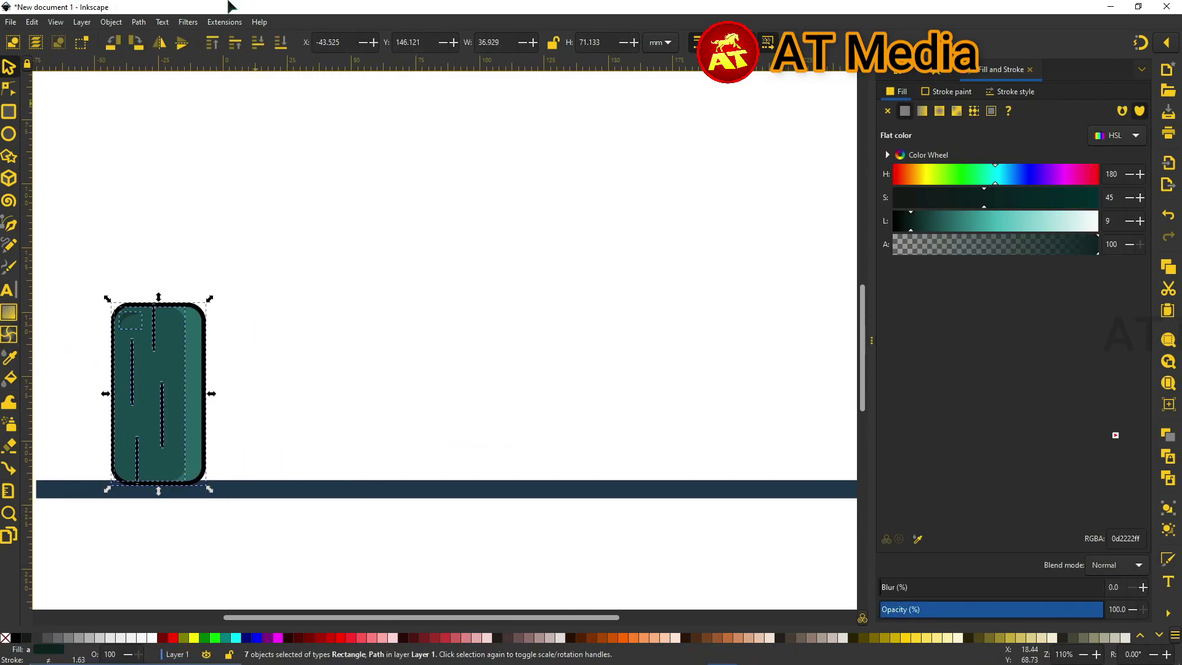
left_click_drag(168, 347, 668, 385)
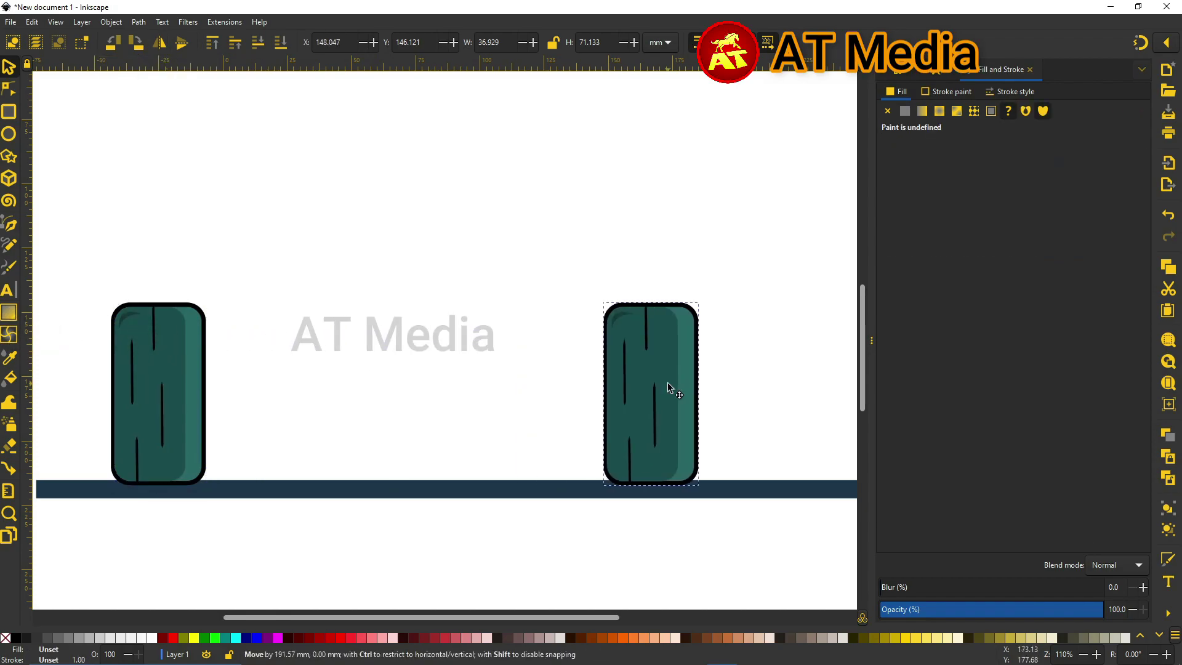
key("h")
left_click(751, 316)
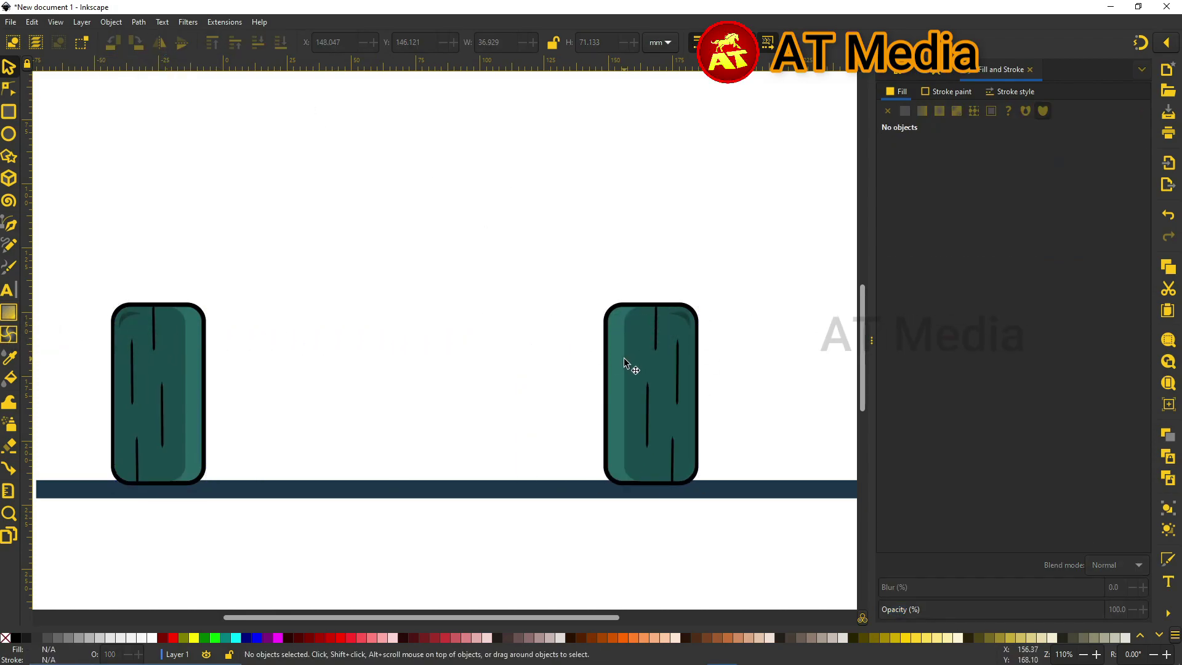
left_click(619, 364, "ctrl")
left_click(684, 306, "ctrl")
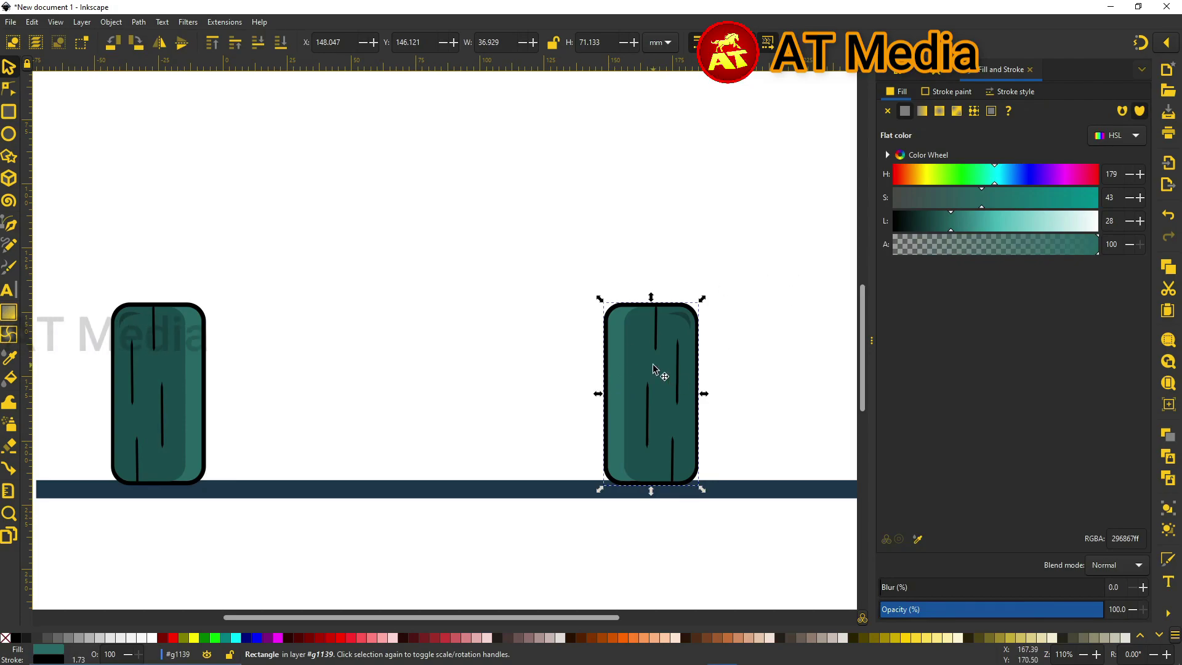
key("ctrl+z")
left_click(409, 121)
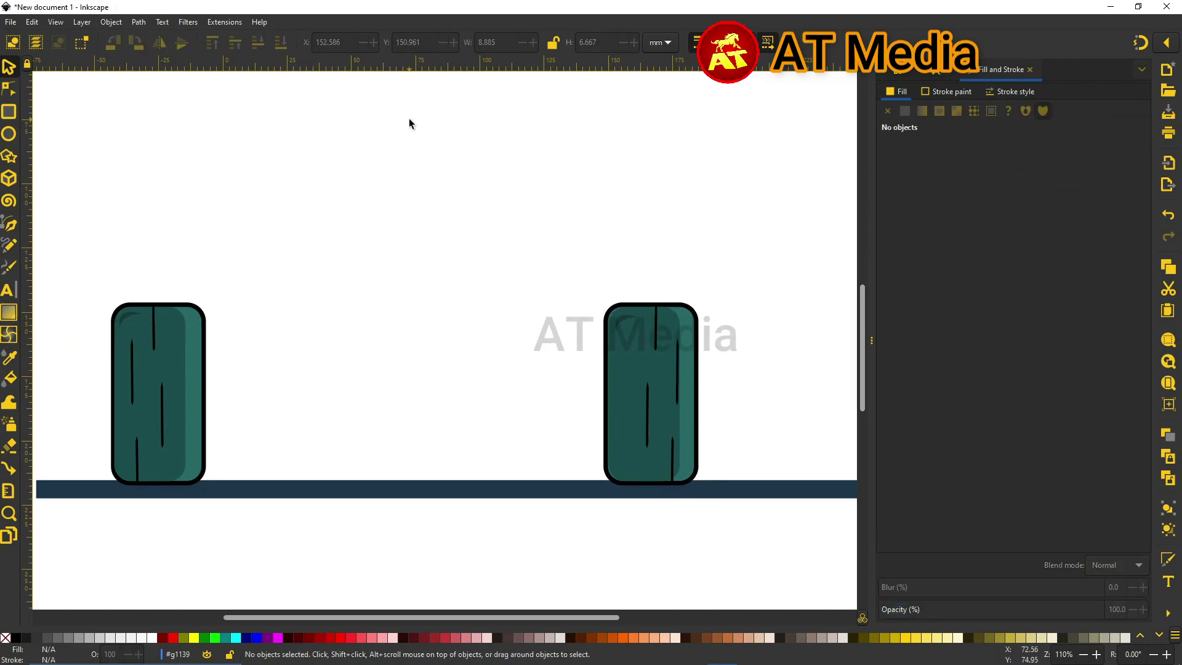
key("minus")
Move the right wheel closer and draw an unfilled outlined rounded rectangle between the wheels.
scroll(242, 349, "up", 3)
key("r")
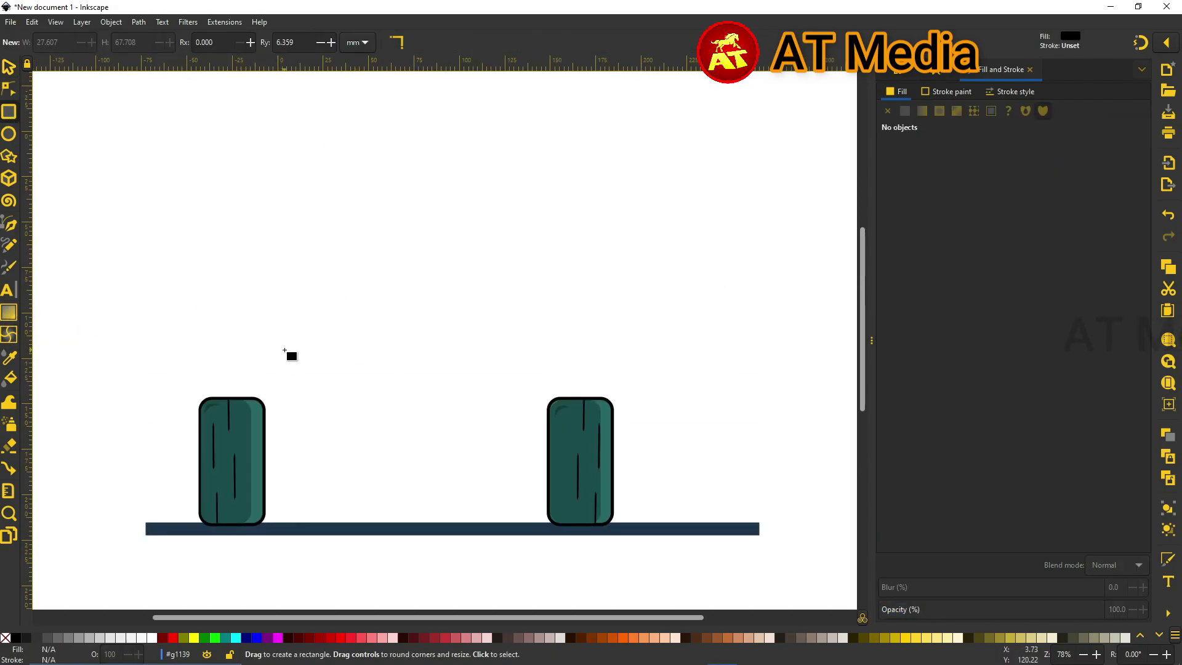
left_click_drag(560, 501, 541, 501)
key("Escape")
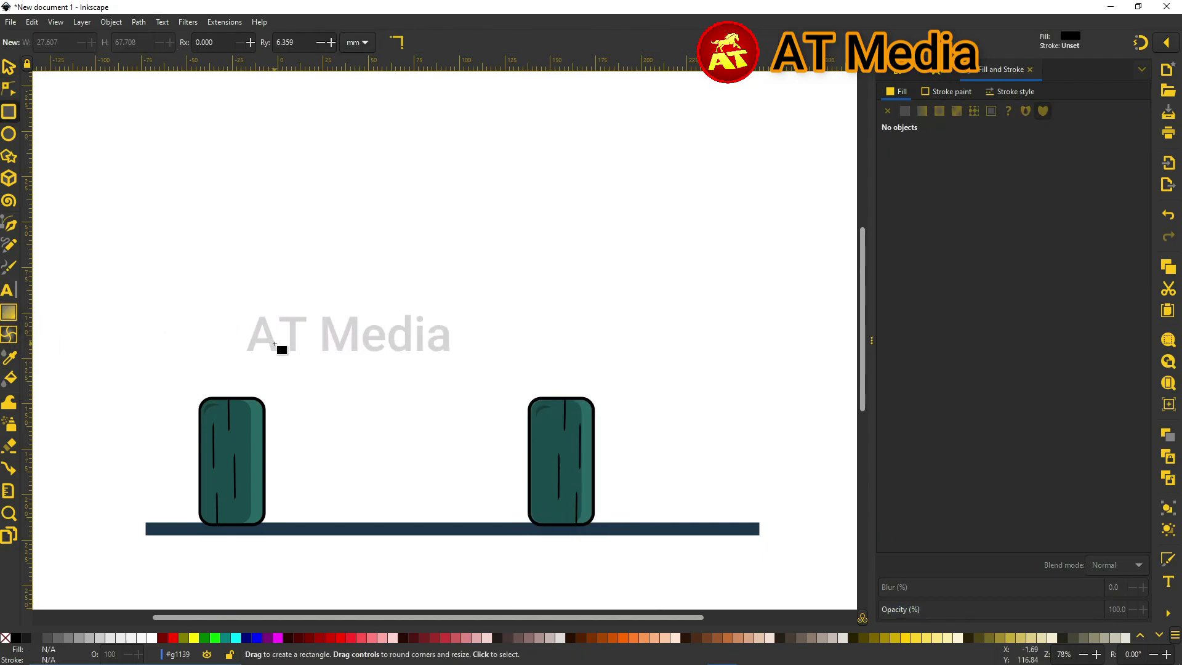
left_click_drag(274, 343, 509, 481)
key("s")
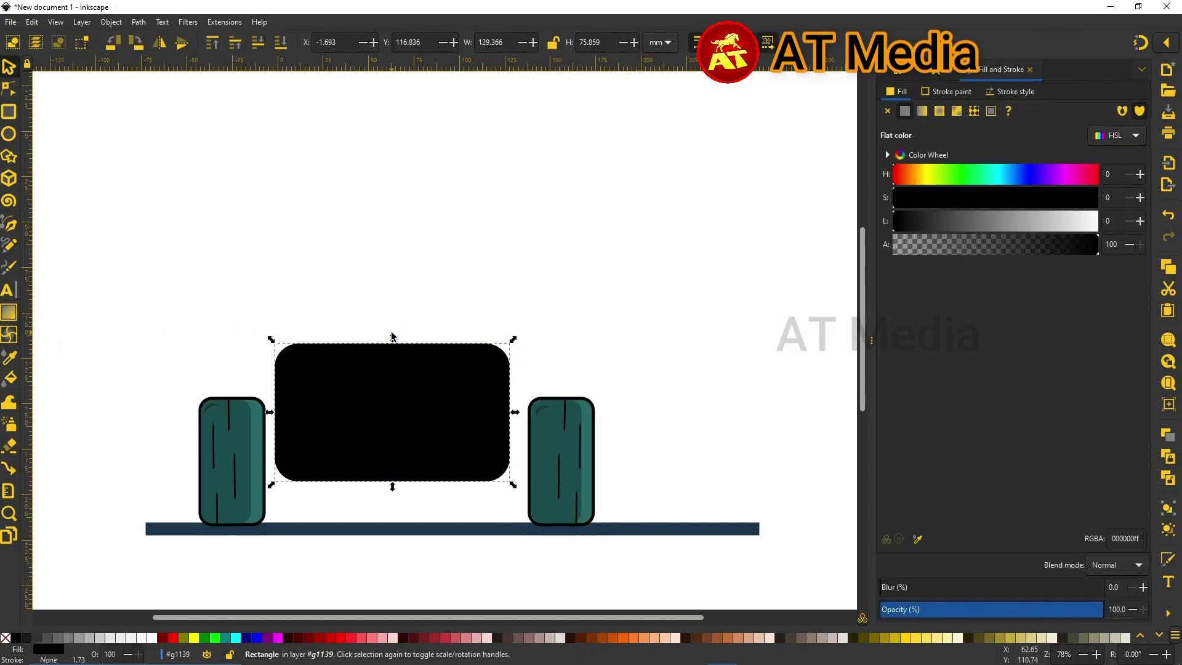
left_click(151, 637)
left_click(15, 638, "shift")
scroll(289, 308, "up", 3)
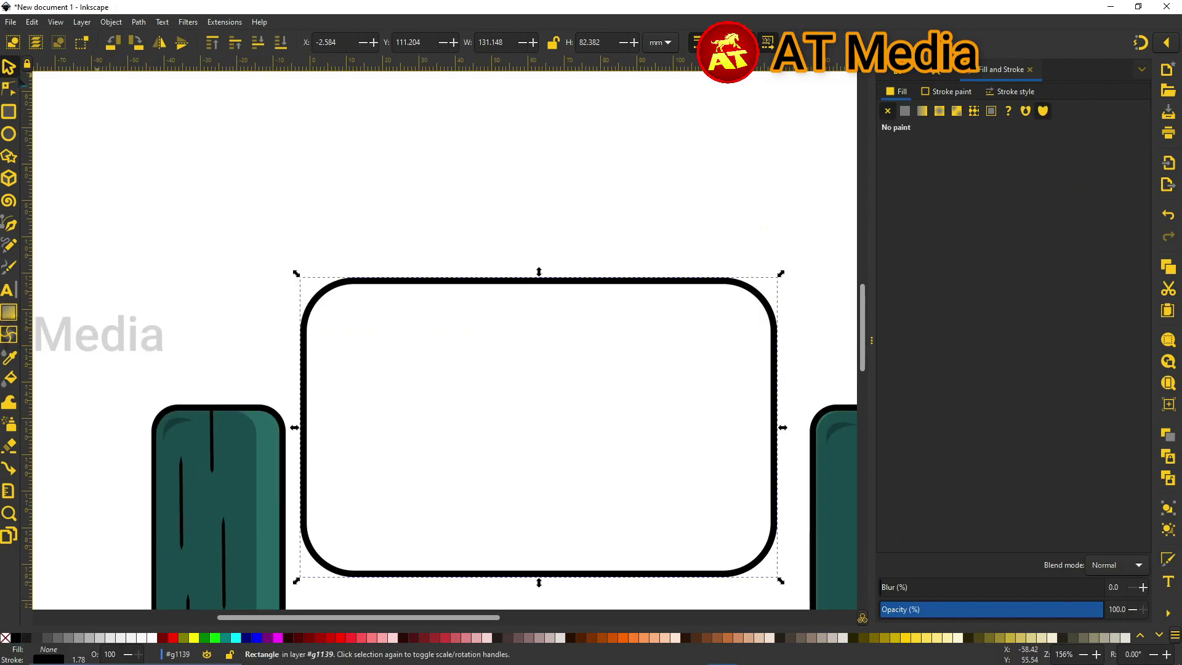
Convert the rectangle to a path and move it up between the wheels.
left_click(139, 22)
left_click(173, 37)
left_click_drag(310, 298, 291, 277)
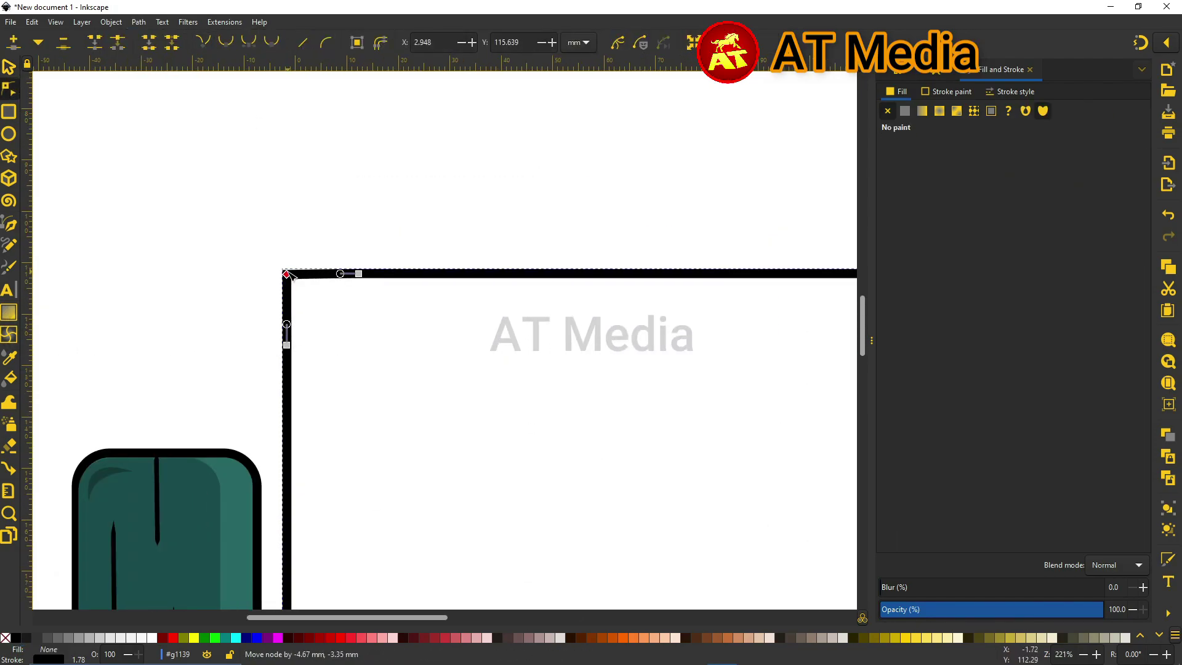
scroll(539, 298, "right", 10)
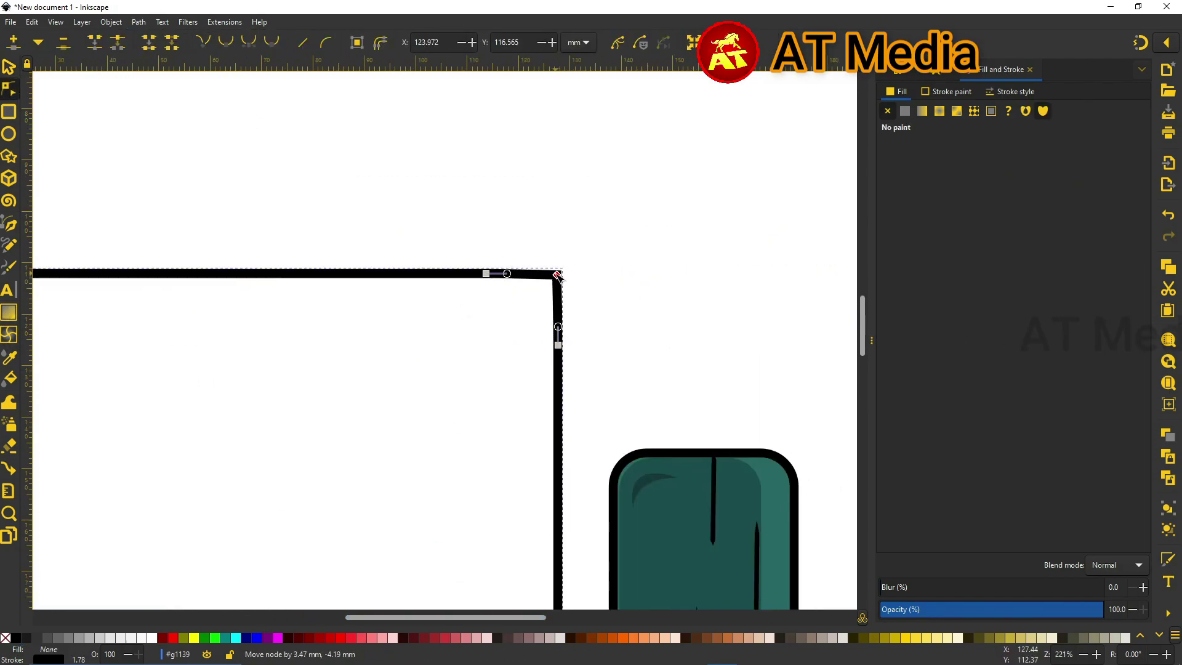
key("5")
key("s")
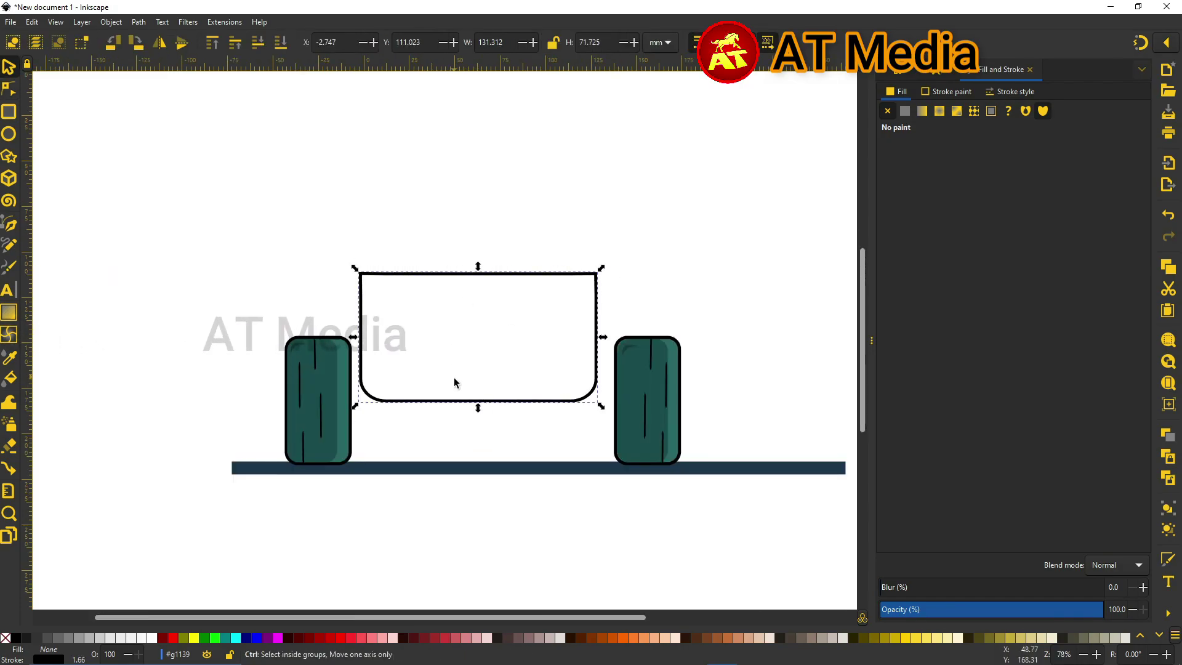
left_click_drag(495, 271, 494, 253)
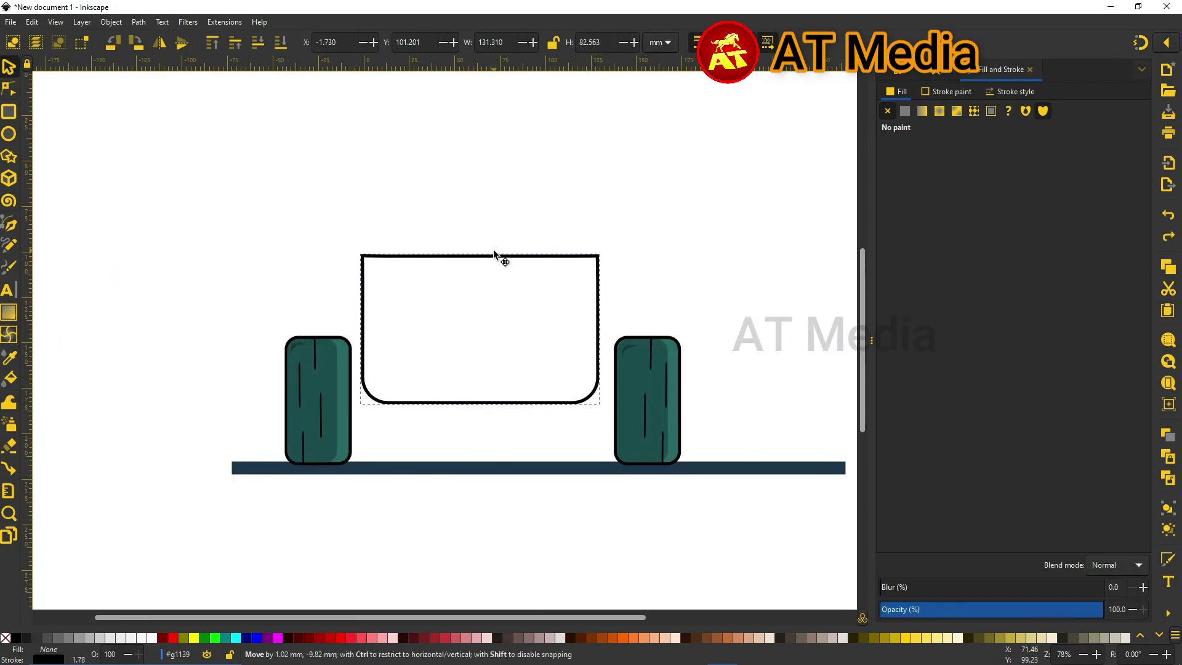
Delete the body's extra top-edge nodes to square off its top corners.
key("plus")
key("plus")
key("n")
left_click_drag(259, 230, 786, 280)
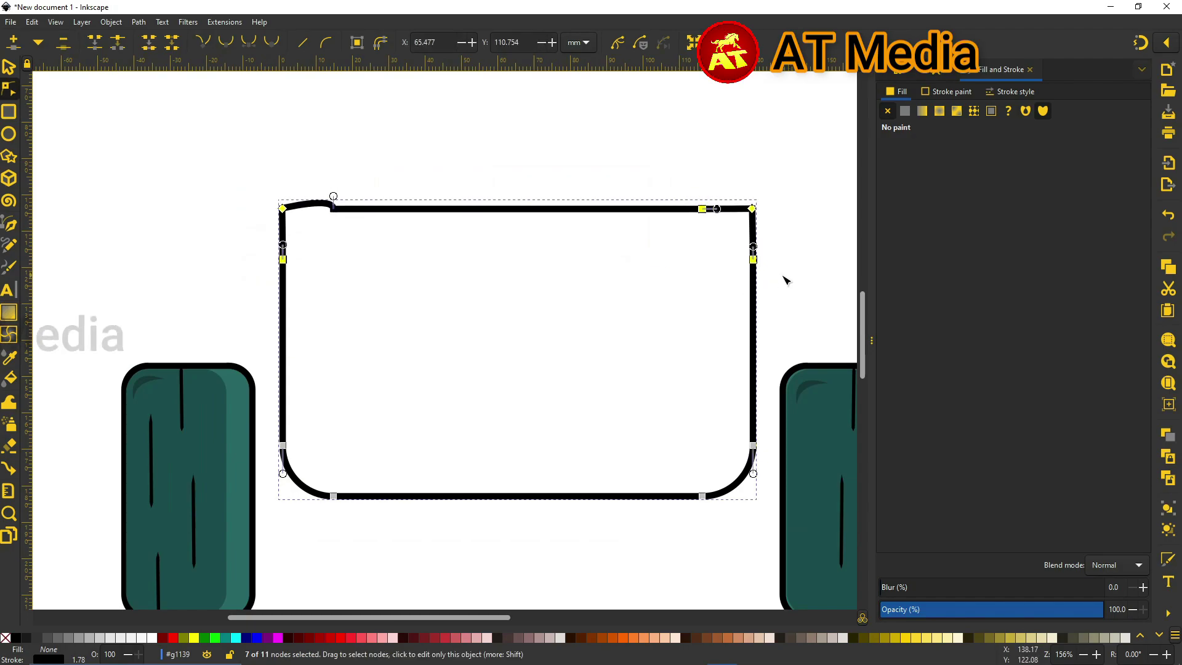
key("ctrl+z")
key("Delete")
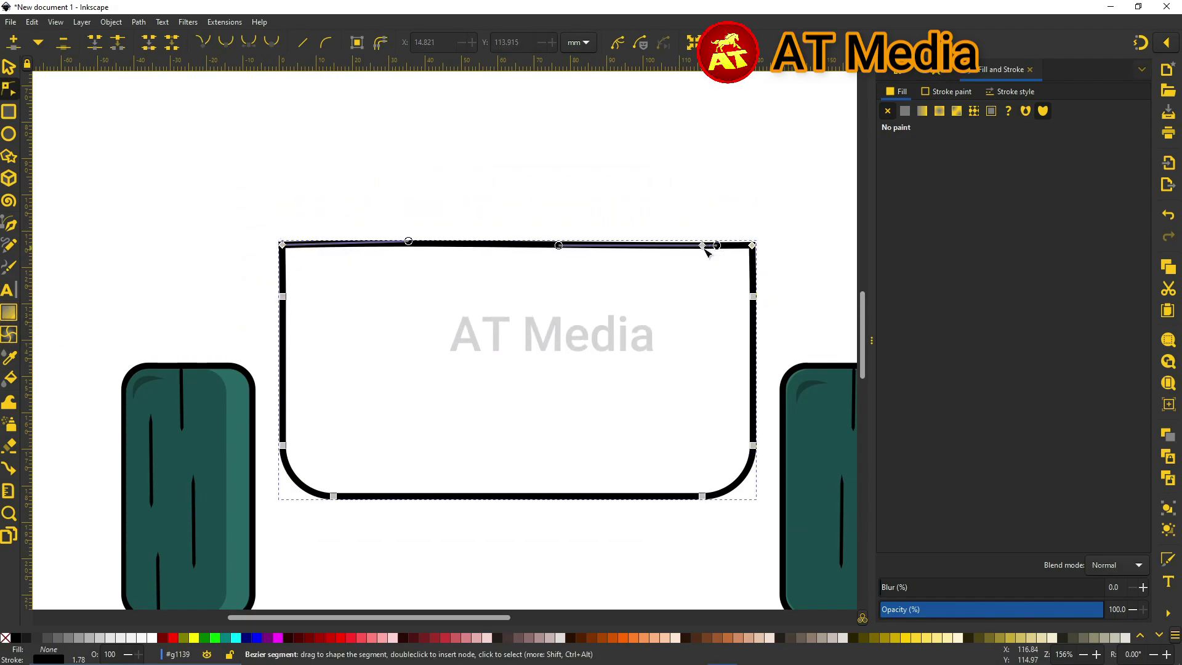
left_click(705, 251)
key("Delete")
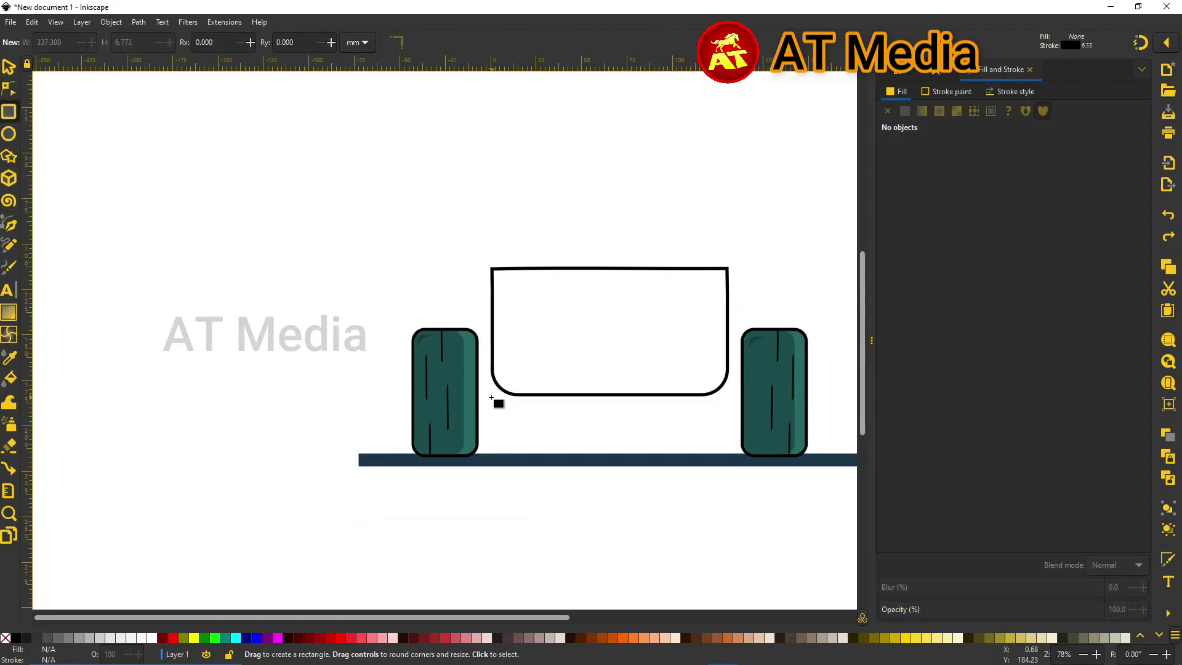
Draw a bumper rectangle under the body, convert it to a path, and sharpen its top corners.
mouse_move(488, 404)
left_mouse_down()
mouse_move(731, 430)
mouse_move(729, 419)
left_mouse_up()
key("ctrl+shift+c")
key("n")
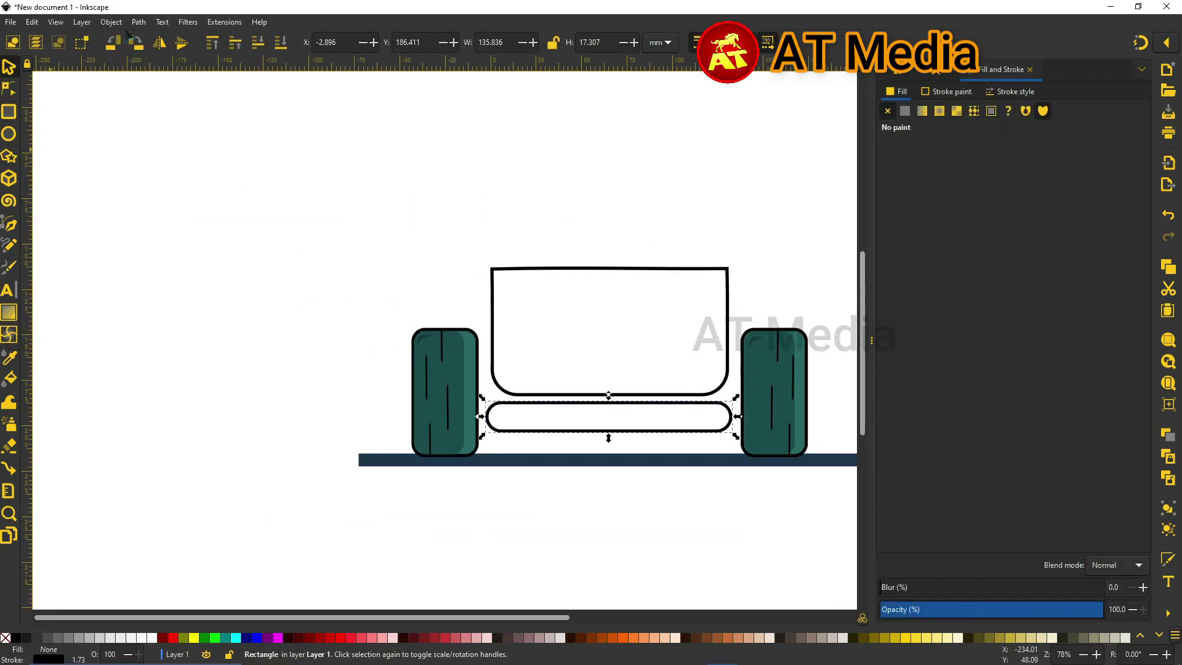
scroll(437, 515, "up", 3)
scroll(438, 514, "up", 1)
left_click(477, 429)
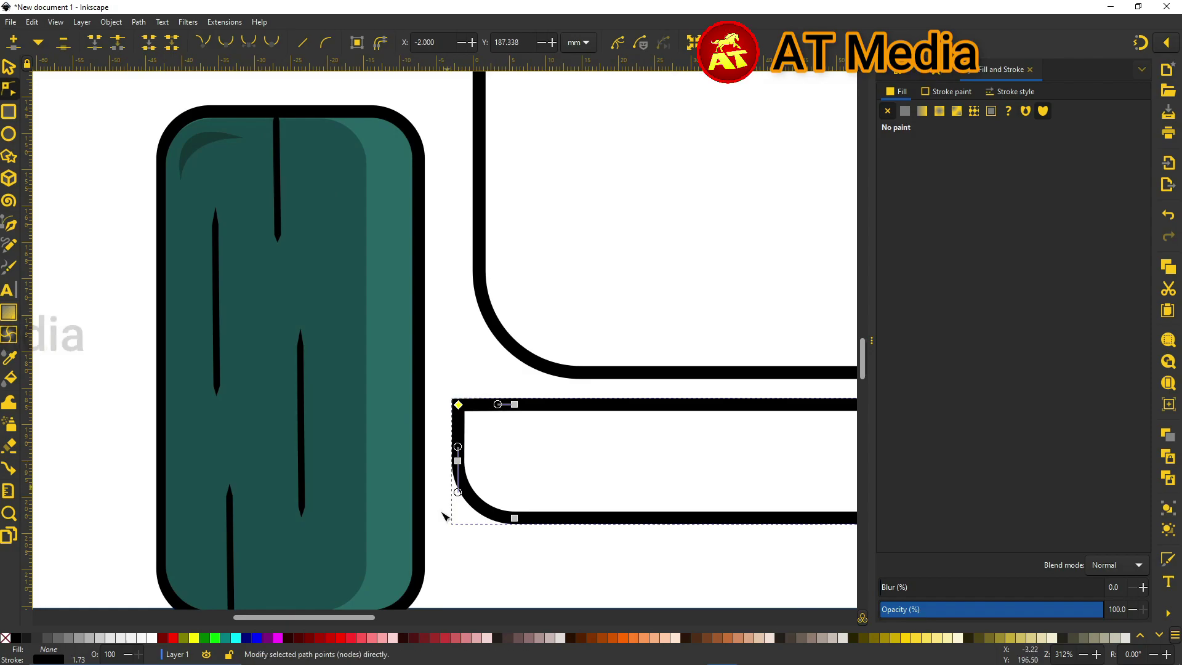
scroll(410, 523, "down", 4)
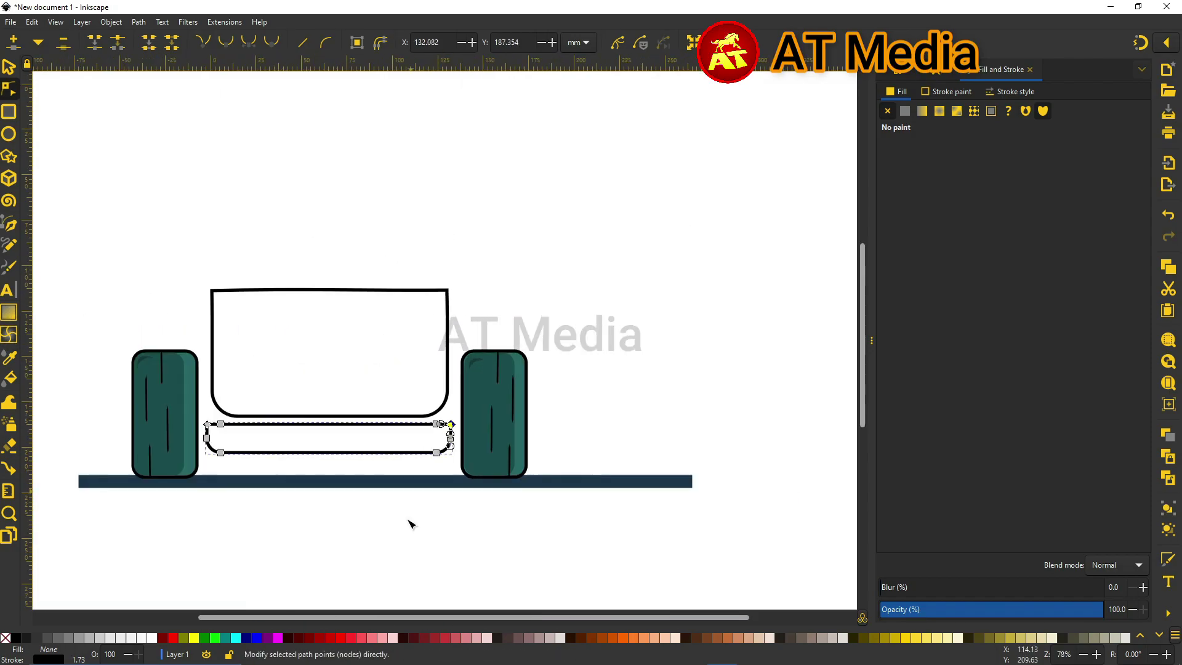
key("Escape")
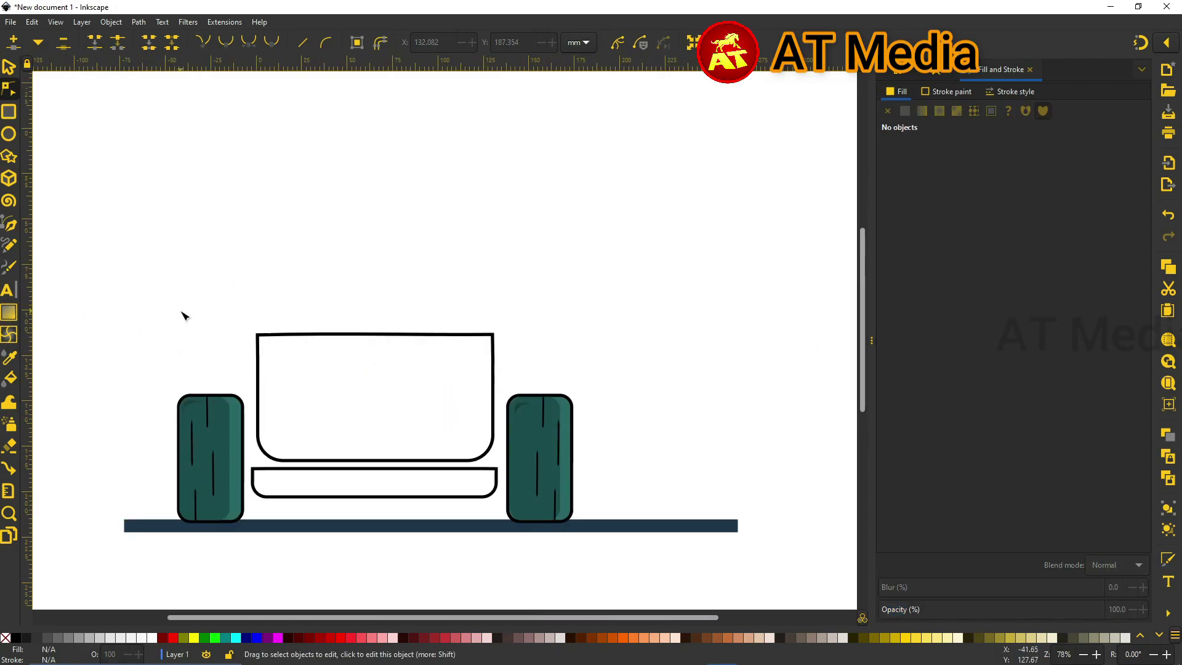
scroll(182, 314, "down", 2)
Paste a copy of the bumper above the body and sharpen its bottom-left corner.
key("ctrl+v")
left_click_drag(287, 248, 278, 245)
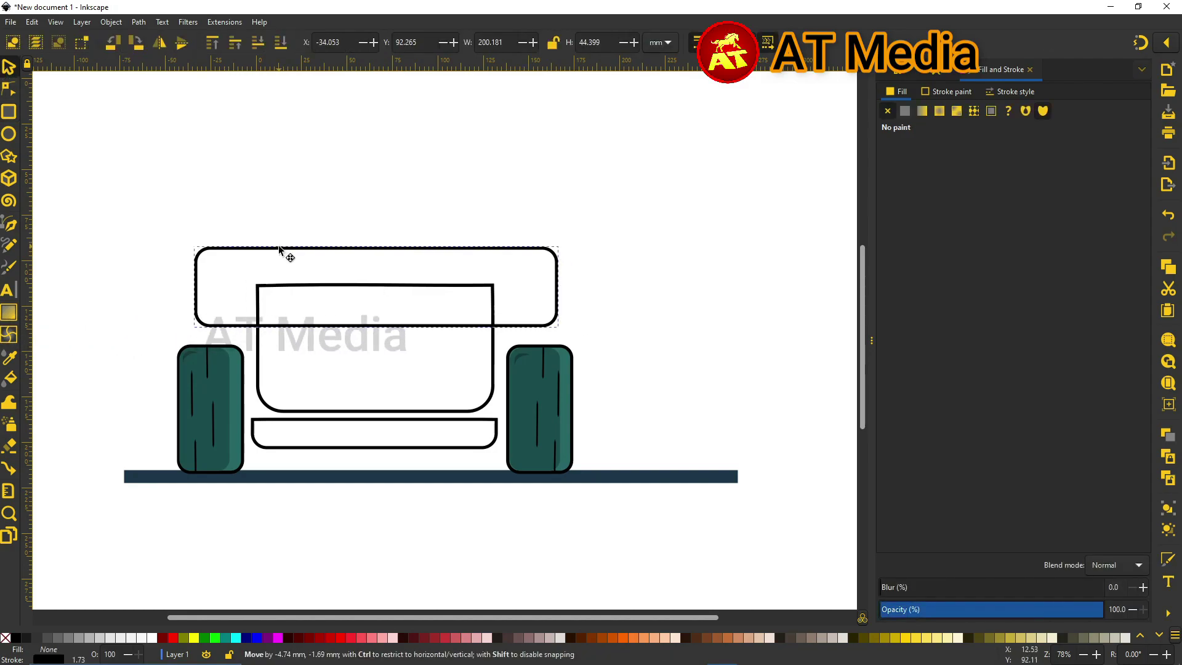
scroll(199, 303, "up", 2)
left_click(111, 21)
key("Escape")
key("n")
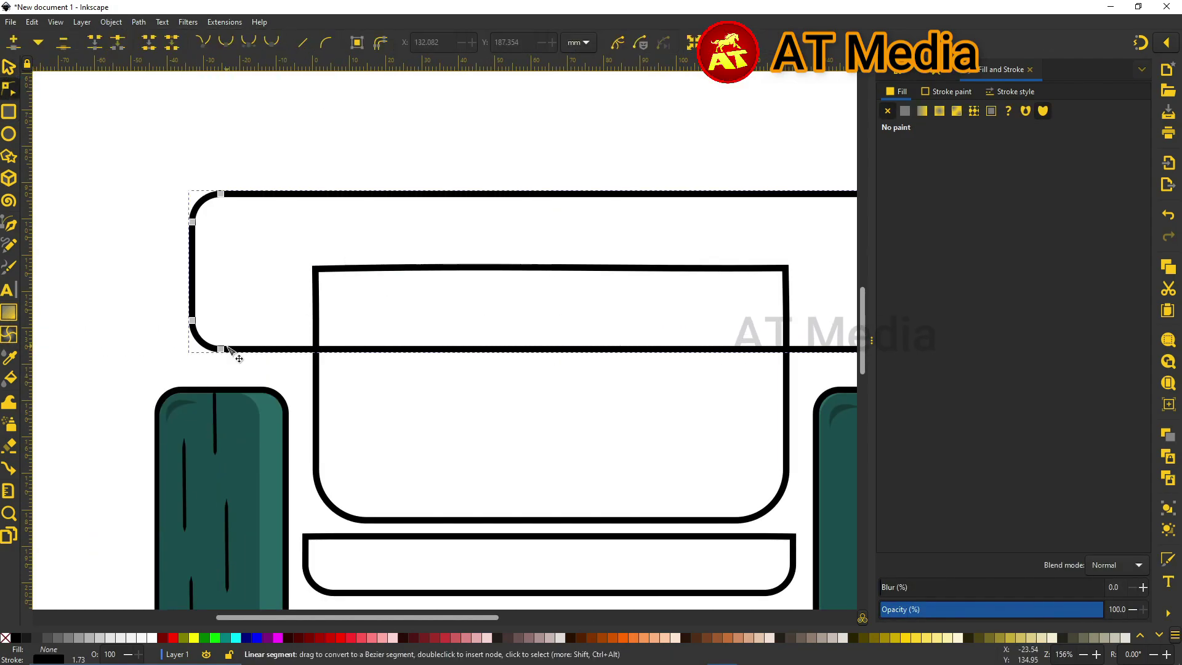
scroll(153, 303, "up", 2)
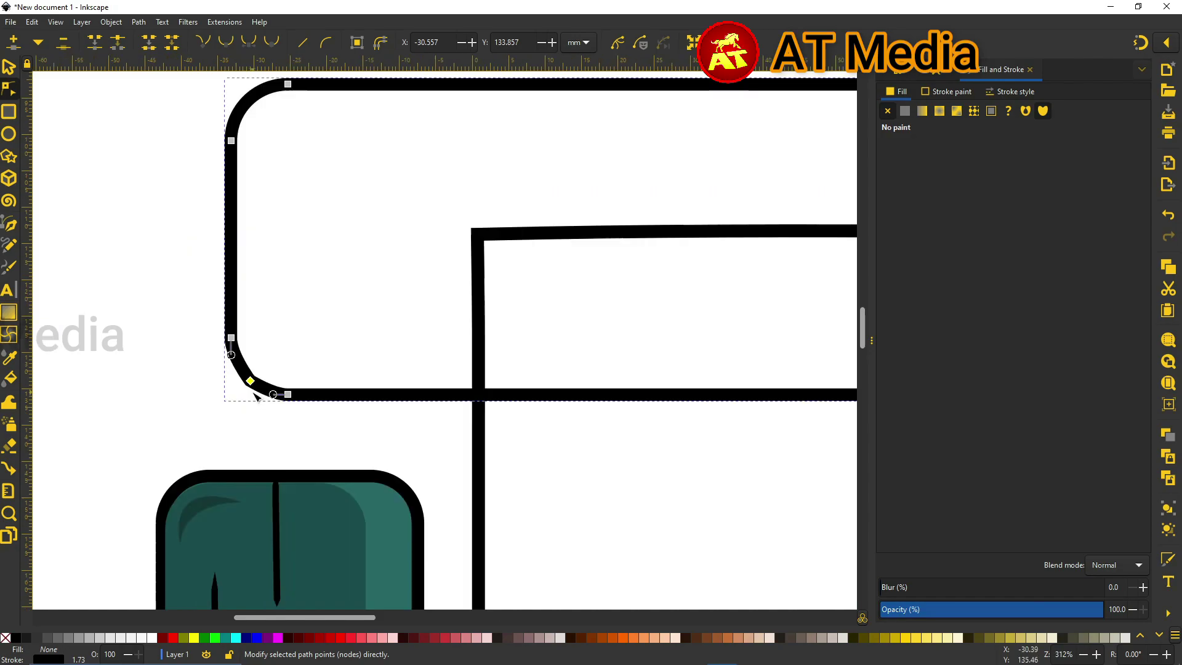
left_click_drag(248, 377, 232, 396)
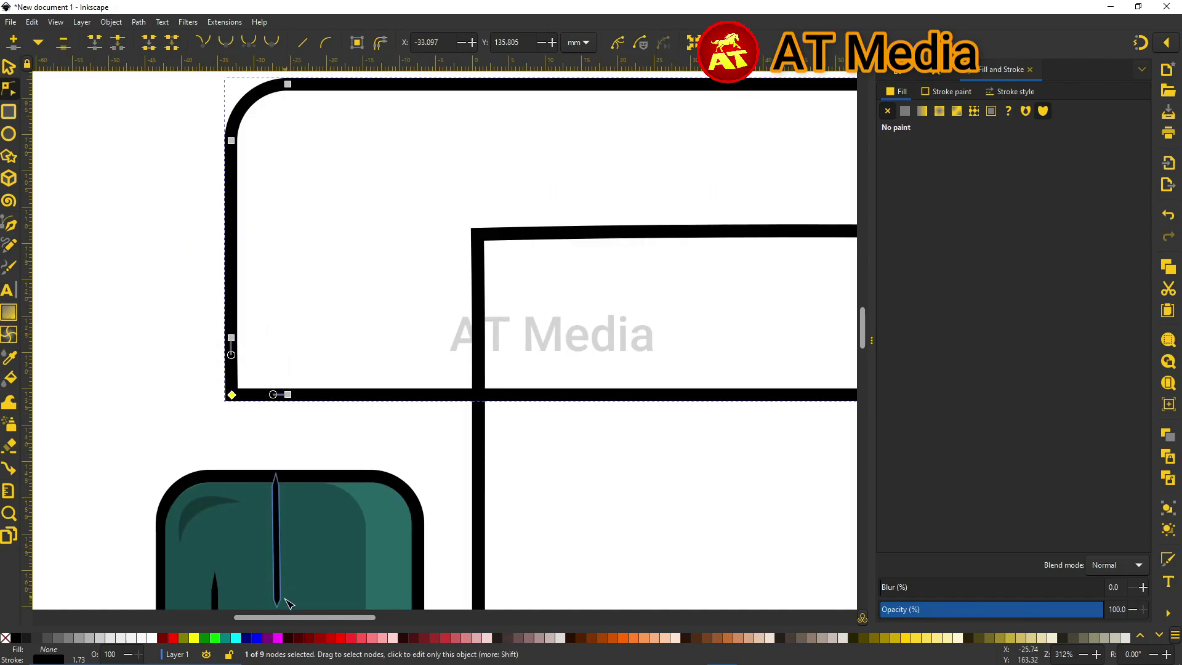
Pull the top shape's bottom nodes up into inward diagonals meeting a flat ledge.
scroll(560, 590, "right", 3)
scroll(560, 591, "right", 10)
scroll(392, 394, "down", 6)
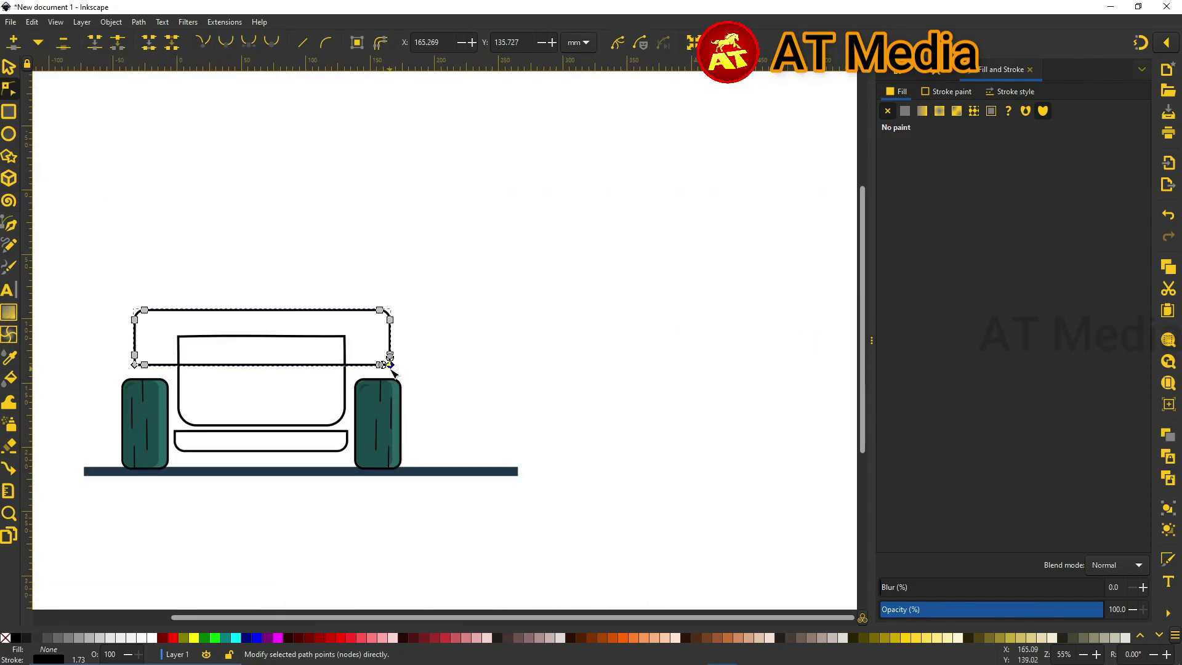
scroll(246, 338, "up", 4)
left_click_drag(239, 334, 267, 242)
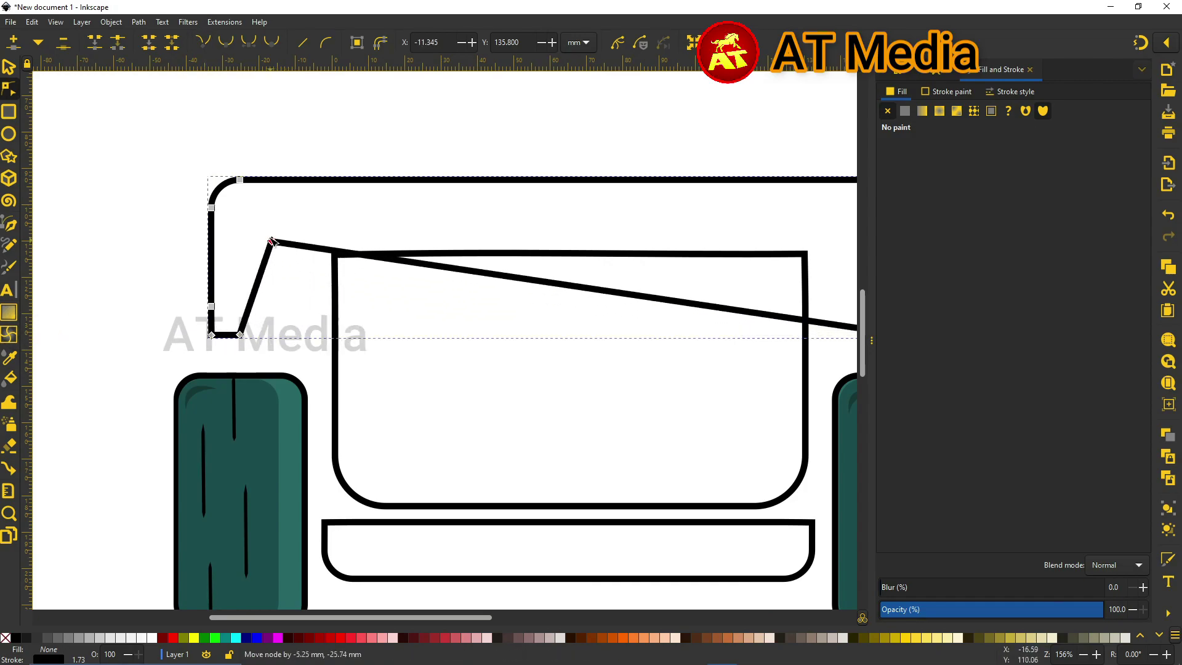
scroll(501, 283, "right", 10)
key("Tab")
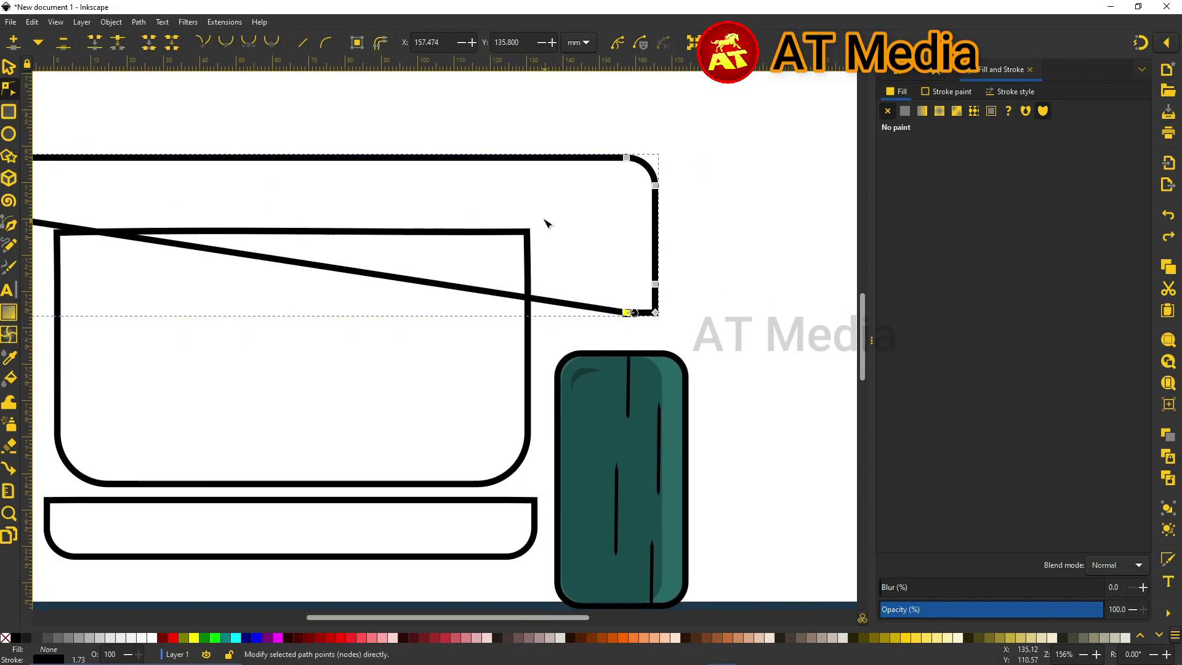
mouse_move(594, 307)
left_mouse_down()
mouse_move(597, 216)
mouse_move(603, 314)
left_mouse_up()
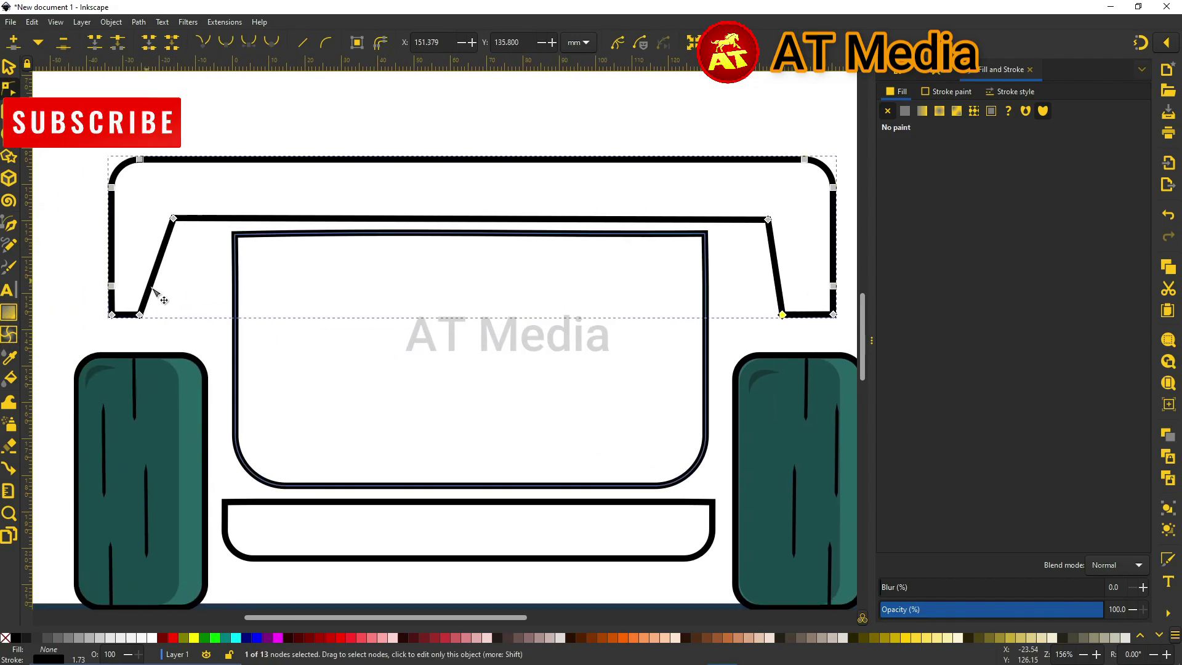
scroll(431, 308, "left", 5)
left_click_drag(140, 315, 161, 315)
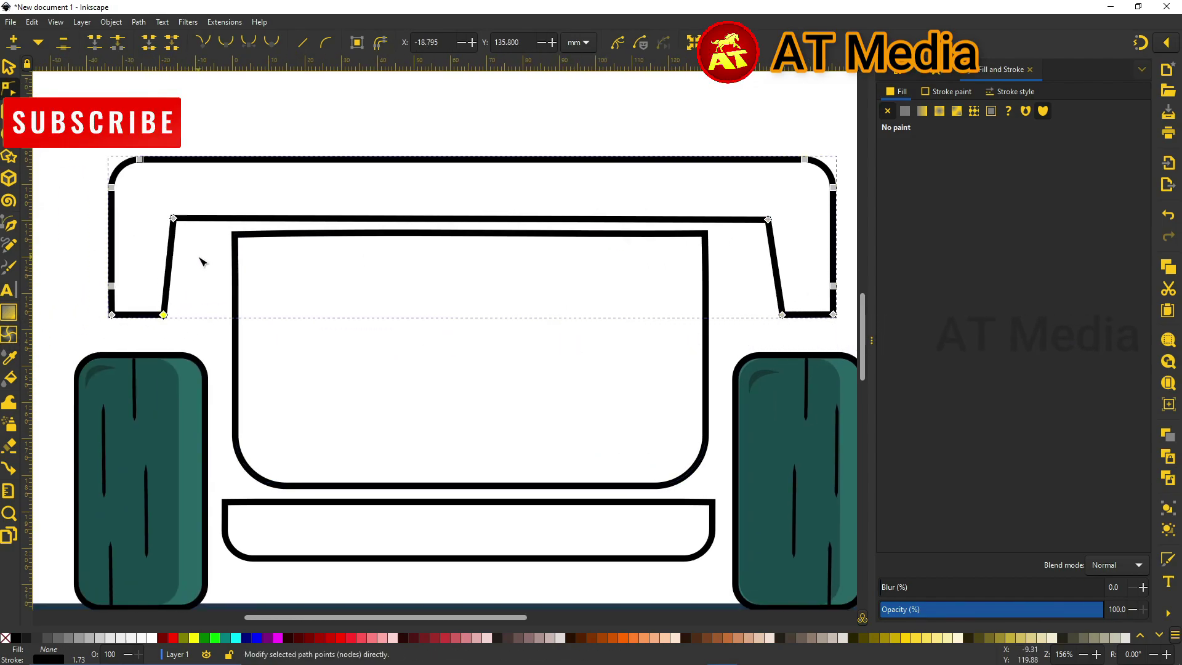
Add nodes at the arch's inner top corners and round the inner top-left corner.
double_click(169, 260)
double_click(214, 218)
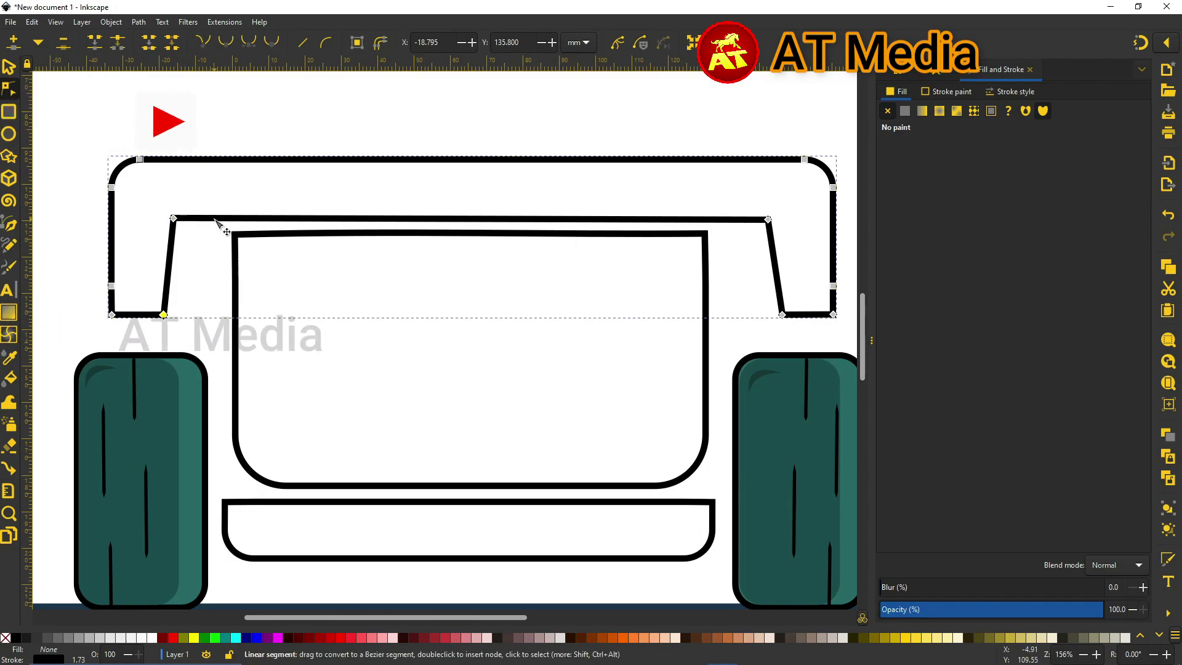
double_click(718, 219)
left_click(174, 219, "ctrl")
scroll(165, 239, "up", 2)
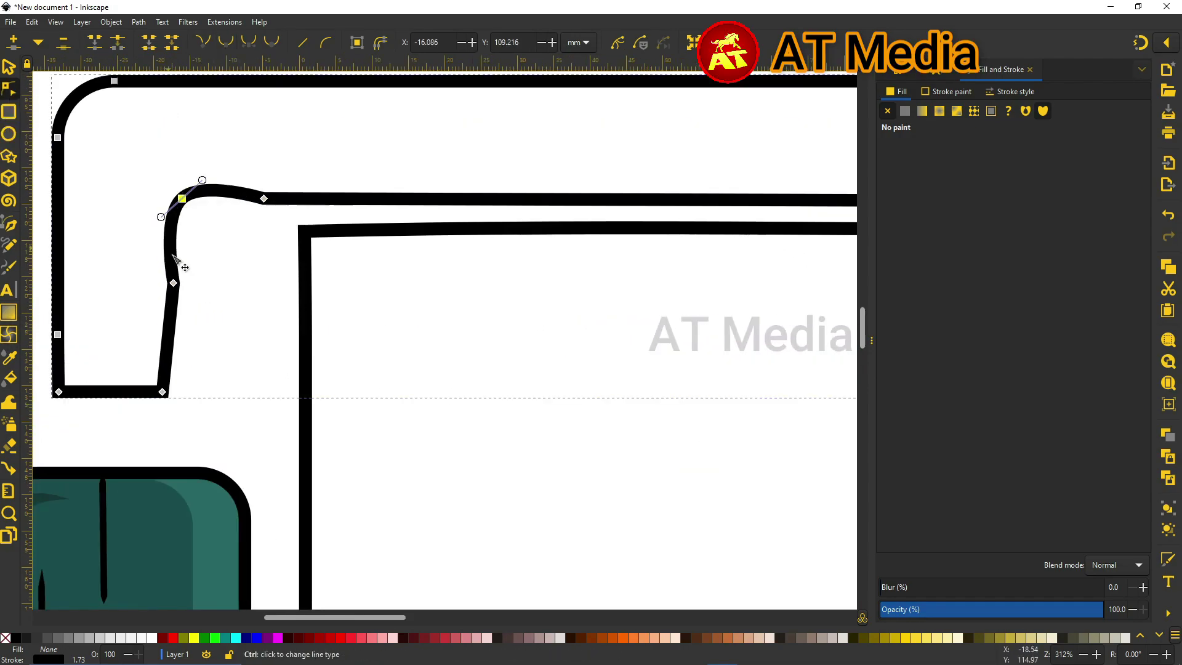
left_click_drag(168, 303, 165, 303)
left_click_drag(263, 199, 319, 196)
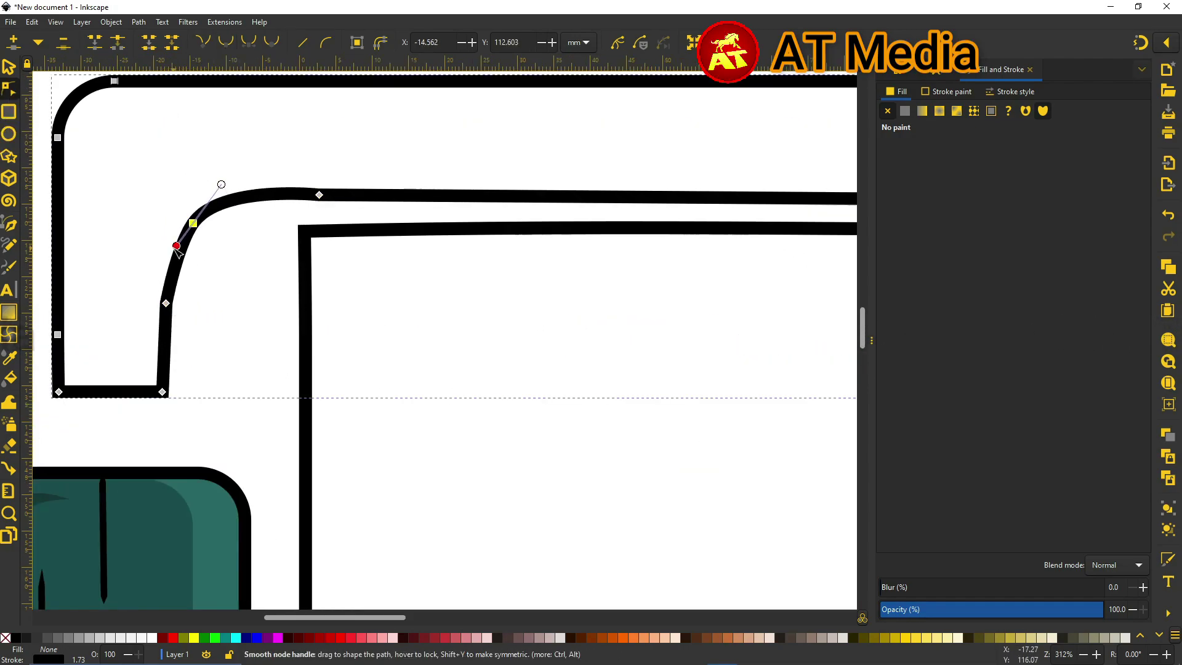
key("ctrl+z")
mouse_move(220, 184)
left_mouse_down()
mouse_move(339, 165)
mouse_move(281, 156)
left_mouse_up()
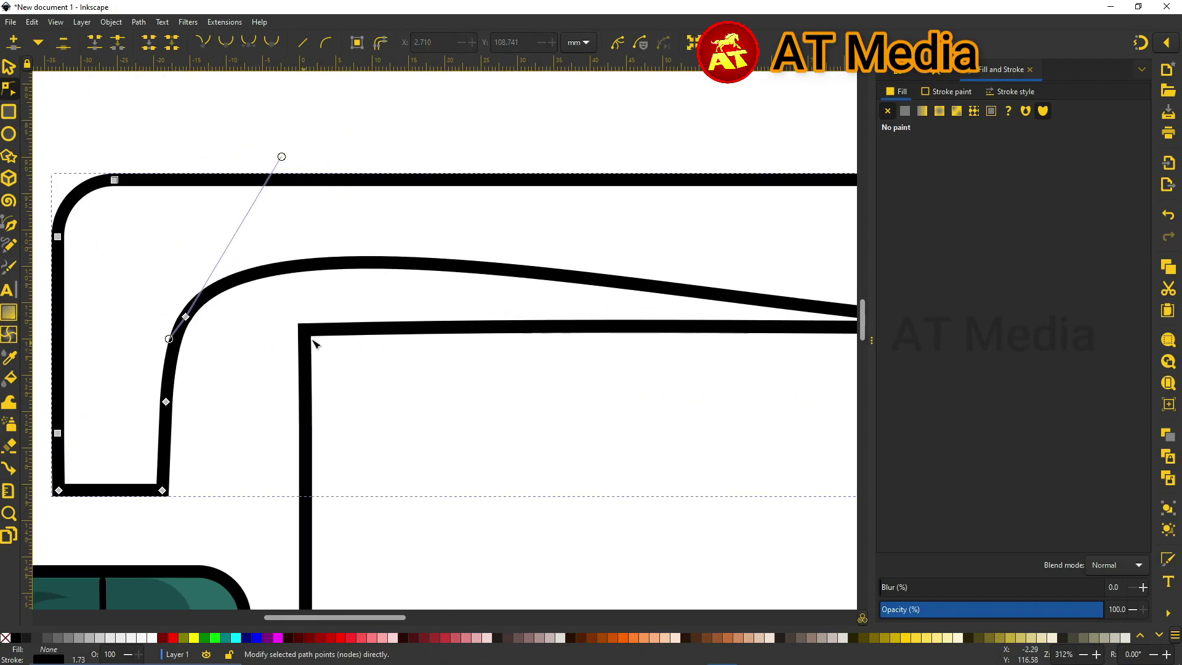
Flatten the arch's inner edge across the middle and toward the right shoulder.
scroll(325, 261, "right", 7)
scroll(324, 261, "right", 3)
left_click(668, 285)
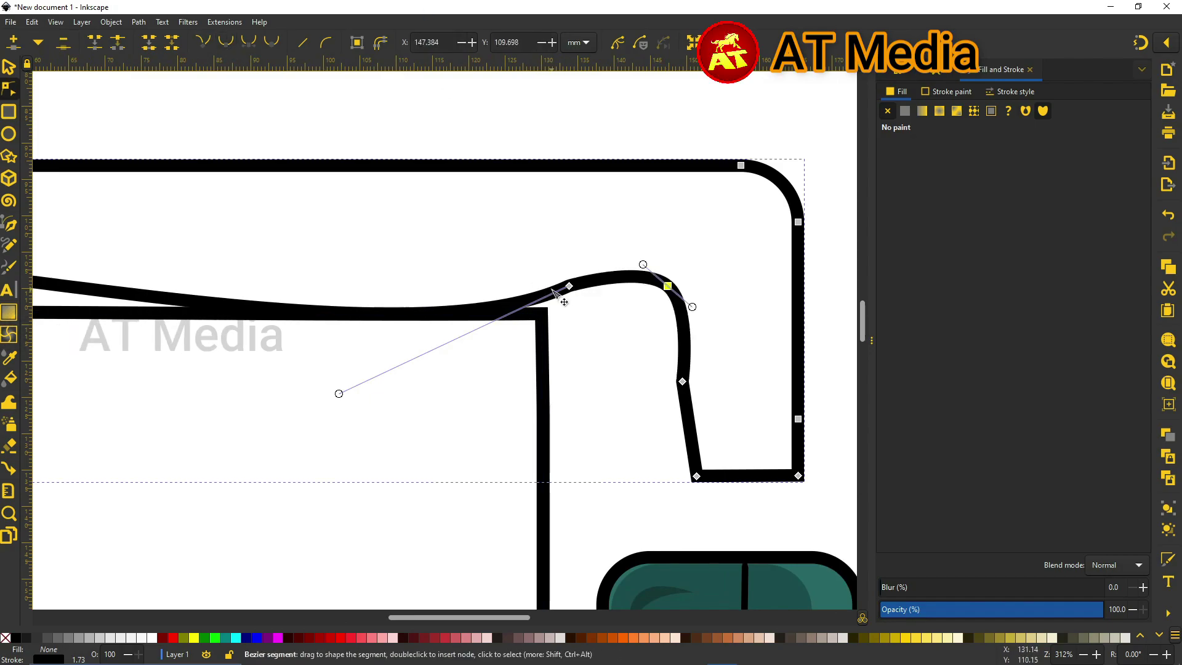
key("Escape")
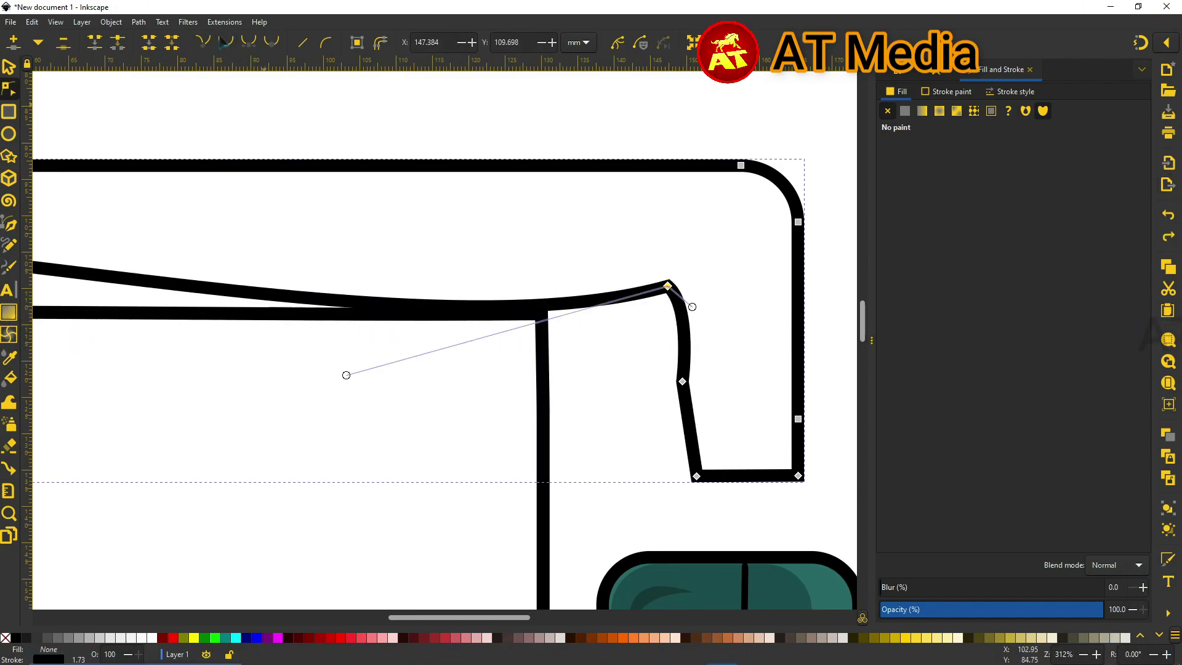
left_click_drag(346, 375, 652, 170)
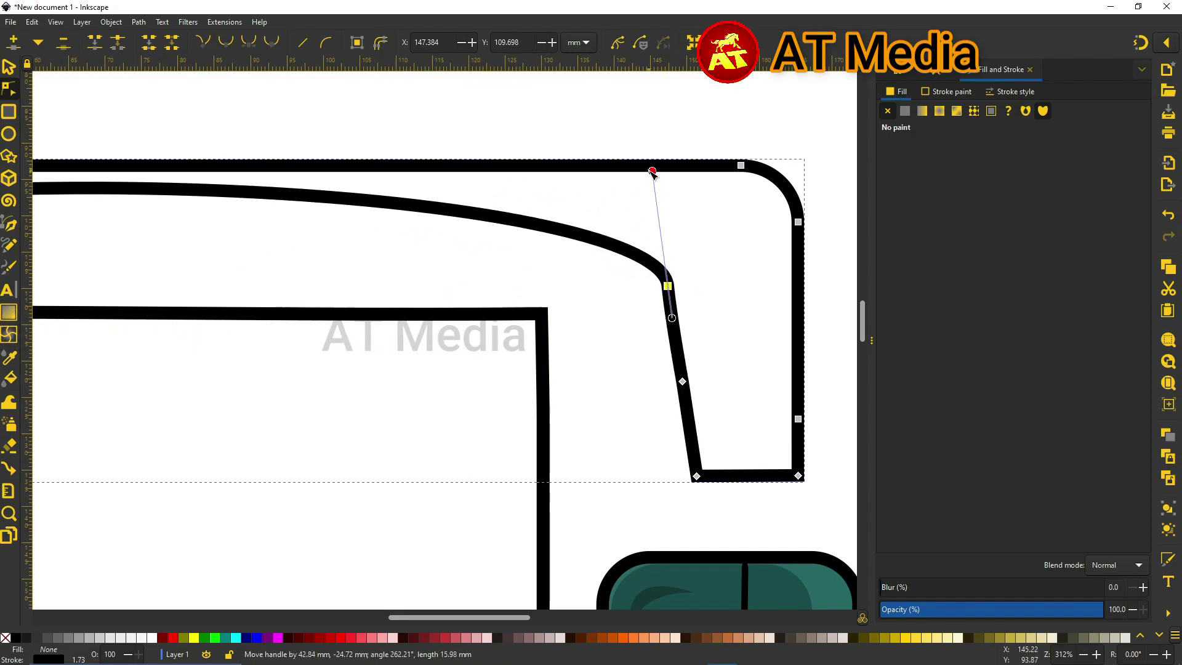
scroll(530, 230, "left", 5)
scroll(304, 193, "left", 13)
left_click_drag(303, 192, 303, 271)
scroll(292, 261, "right", 5)
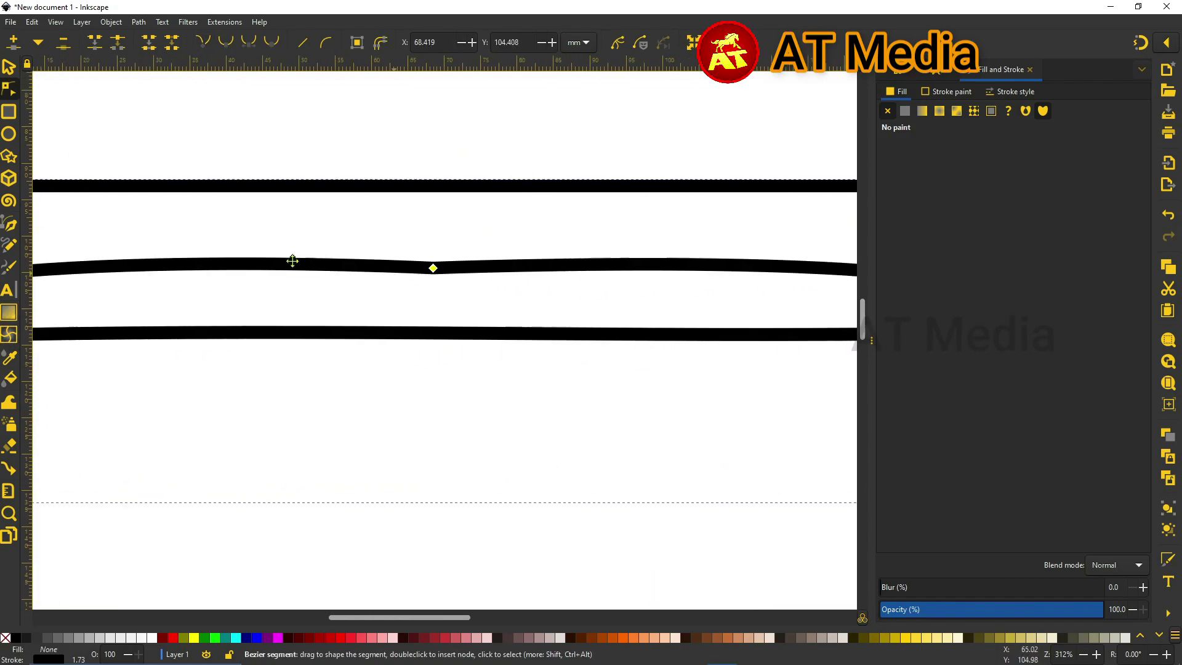
scroll(292, 261, "down", 2)
scroll(396, 269, "down", 2)
scroll(221, 296, "up", 3)
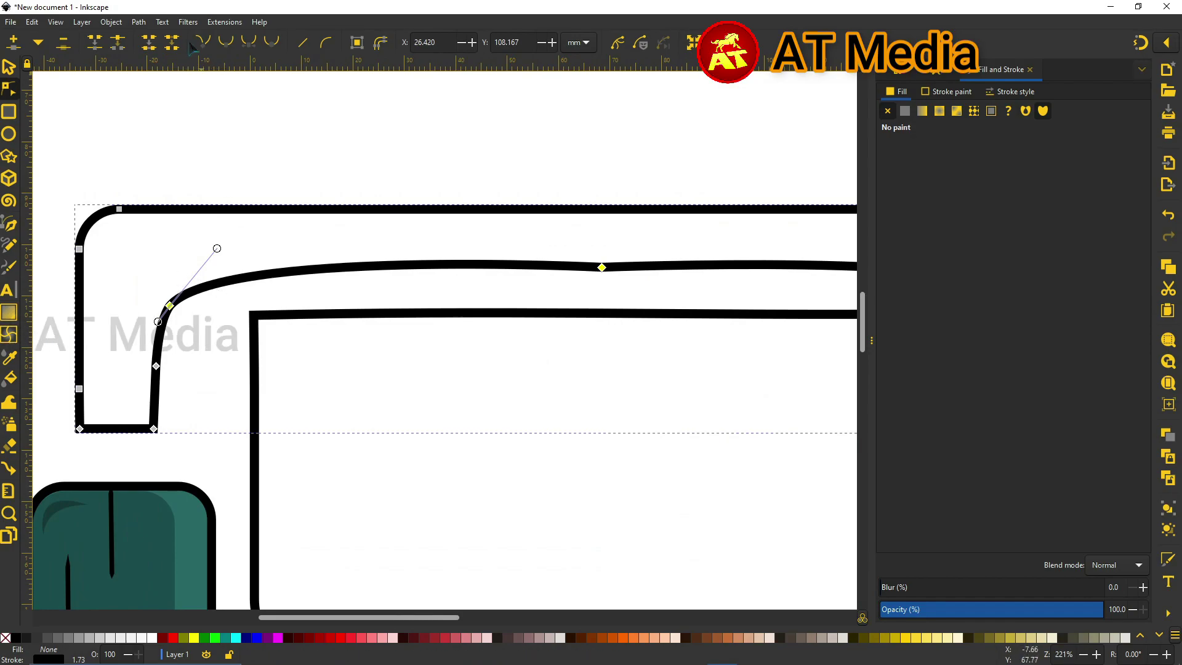
left_click_drag(601, 267, 606, 289)
Nudge the left and right shoulder nodes to tighten the arch's rounded shoulders.
scroll(607, 289, "right", 5)
scroll(606, 289, "down", 1)
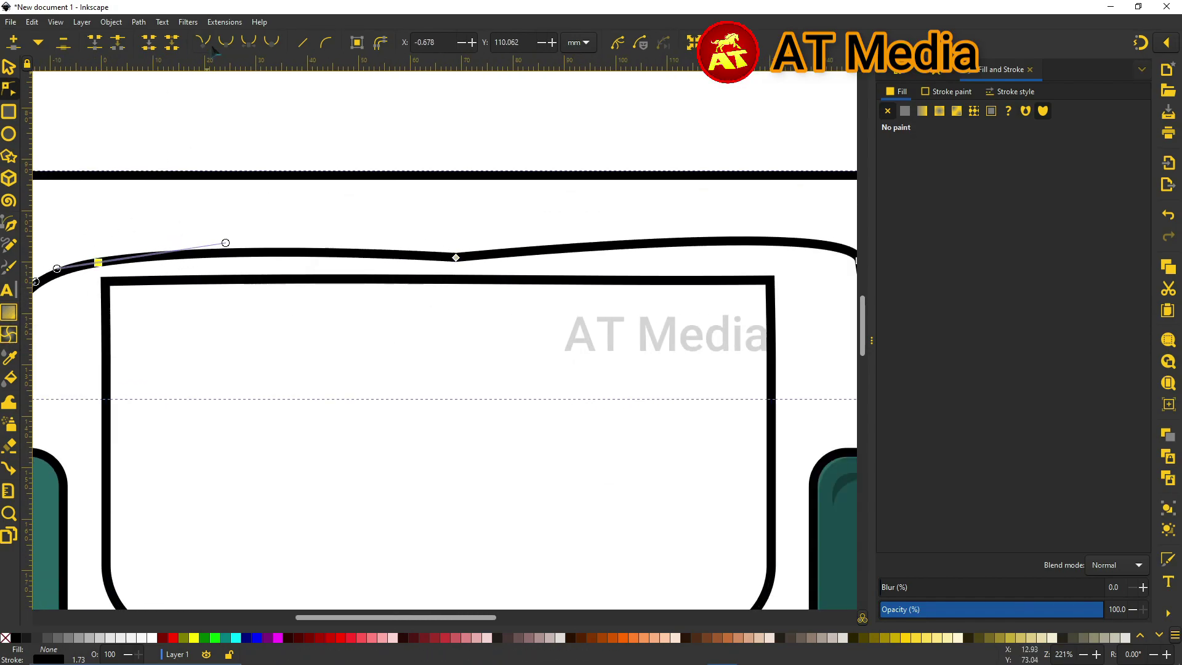
left_click(767, 240)
scroll(243, 299, "left", 5)
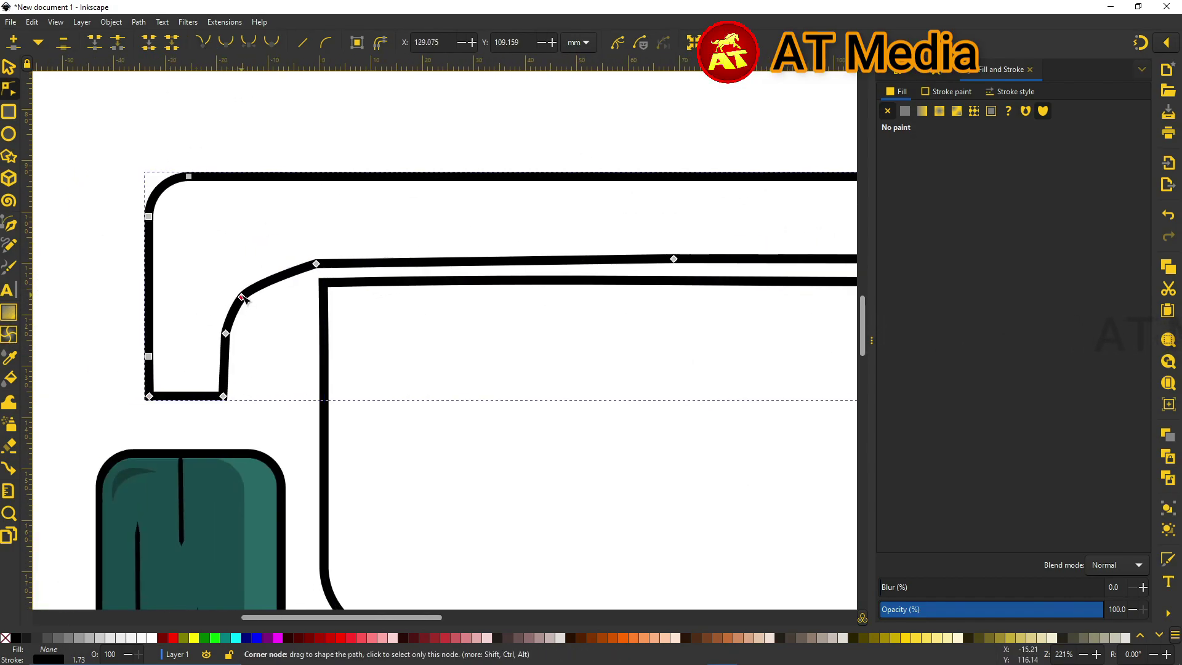
left_click_drag(242, 297, 227, 296)
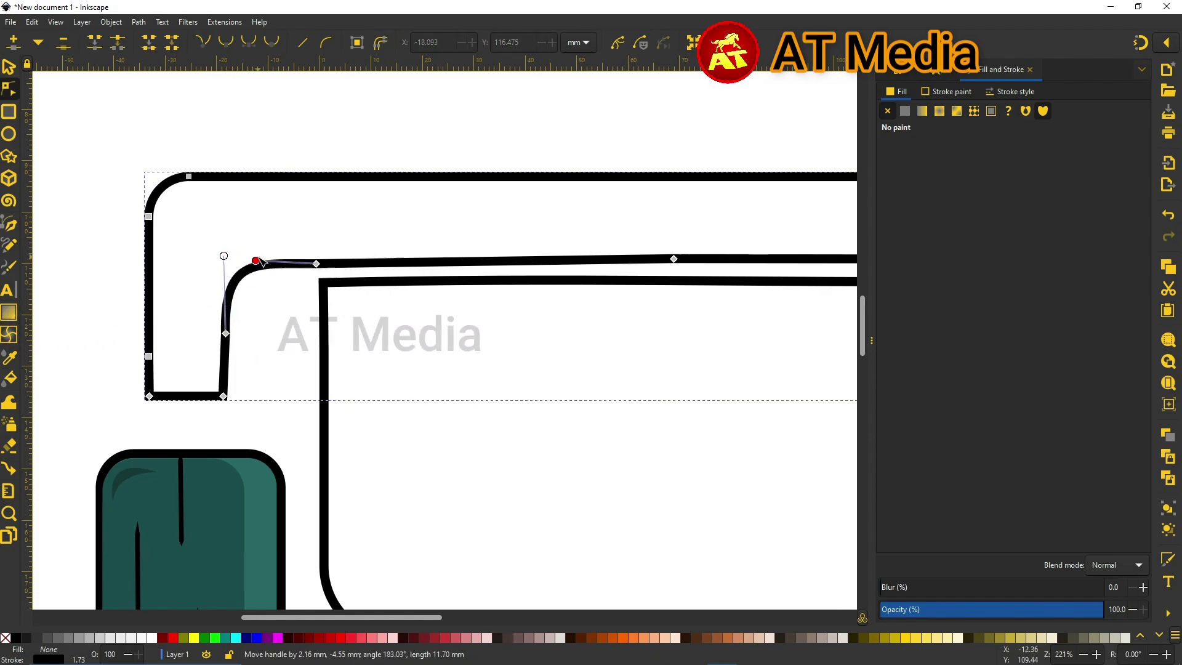
scroll(229, 298, "right", 5)
scroll(72, 264, "right", 4)
left_click(682, 265)
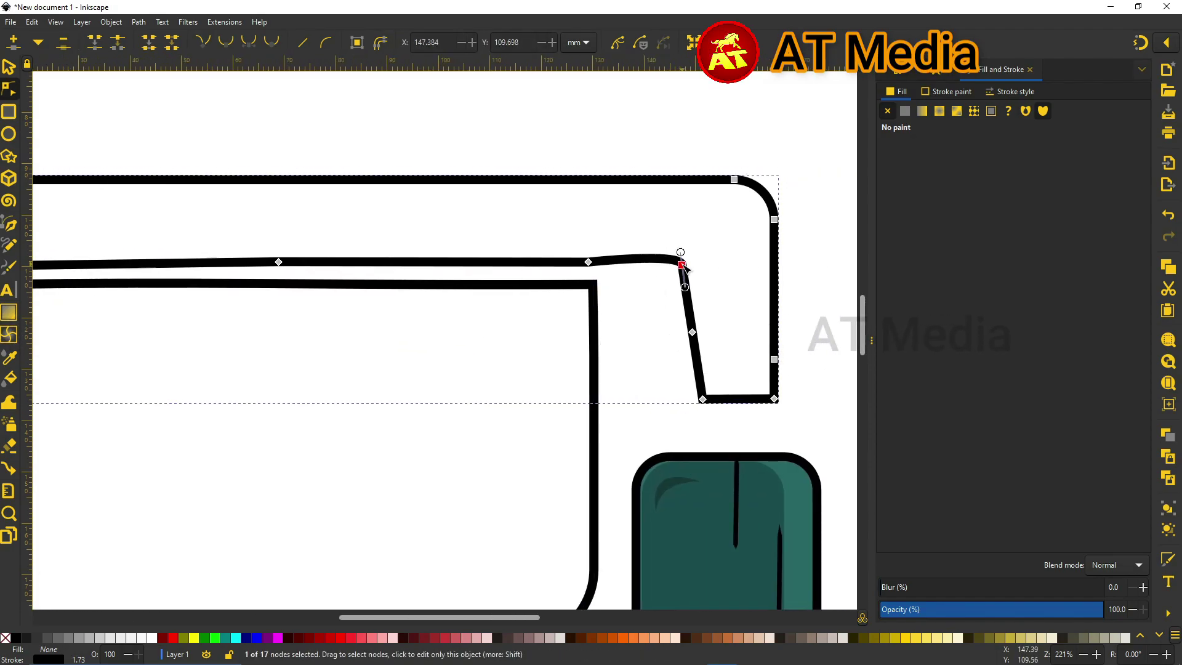
scroll(661, 262, "left", 3)
scroll(554, 303, "down", 3)
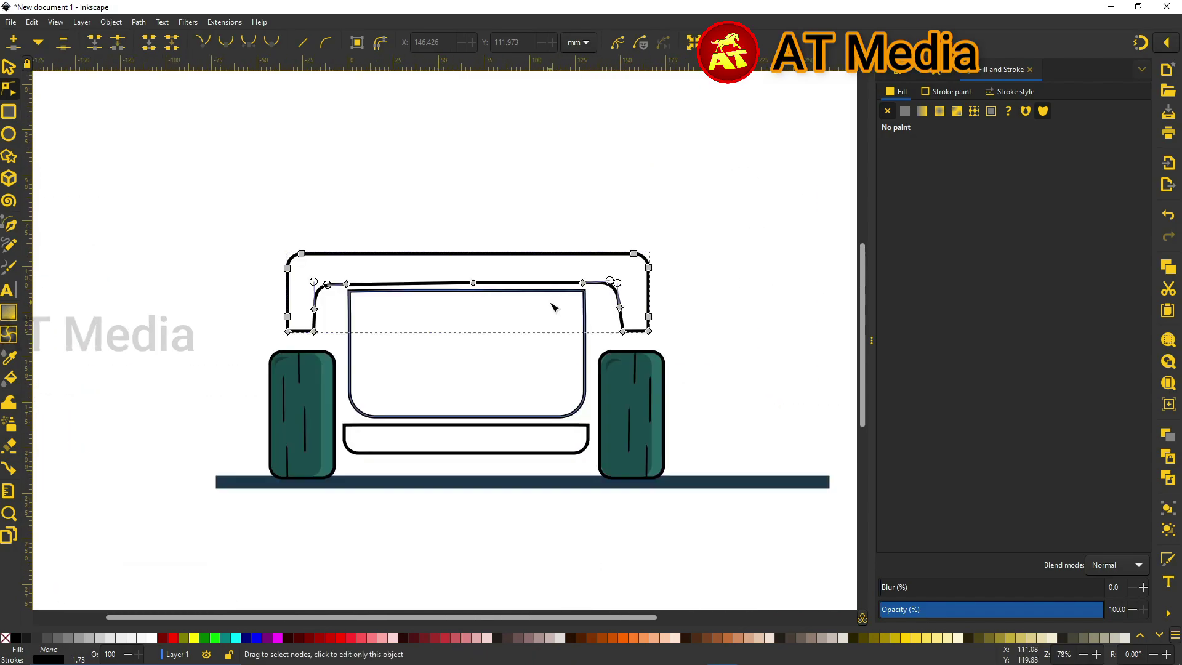
scroll(553, 304, "up", 2)
left_click_drag(635, 316, 644, 320)
scroll(645, 320, "left", 4)
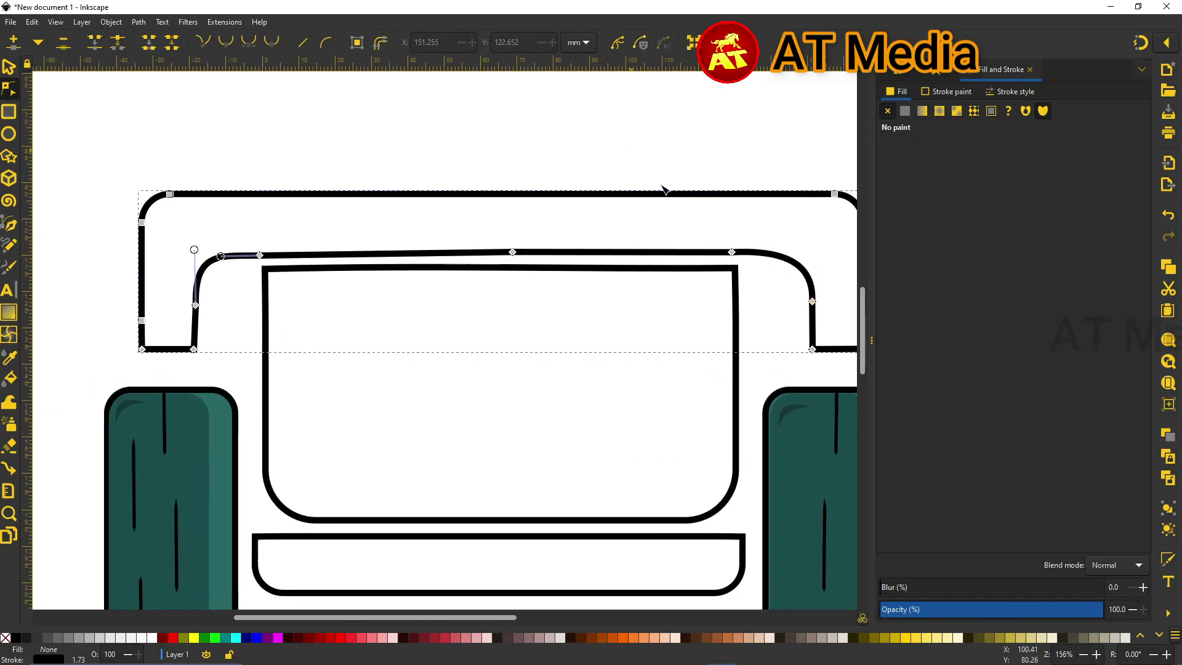
scroll(647, 189, "down", 3)
scroll(565, 272, "up", 3)
Give the whole arch a flat fill, tuning the HSL sliders to bright mint green.
scroll(73, 157, "down", 2)
left_click(73, 157)
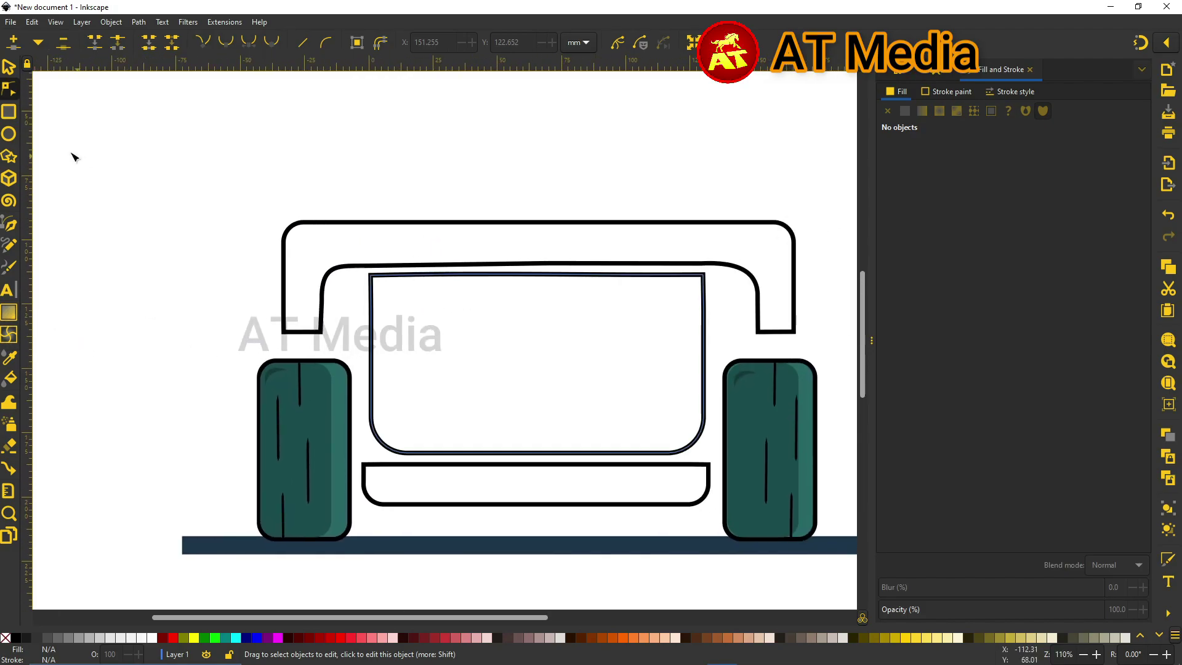
key("s")
left_click(398, 223)
left_click(922, 111)
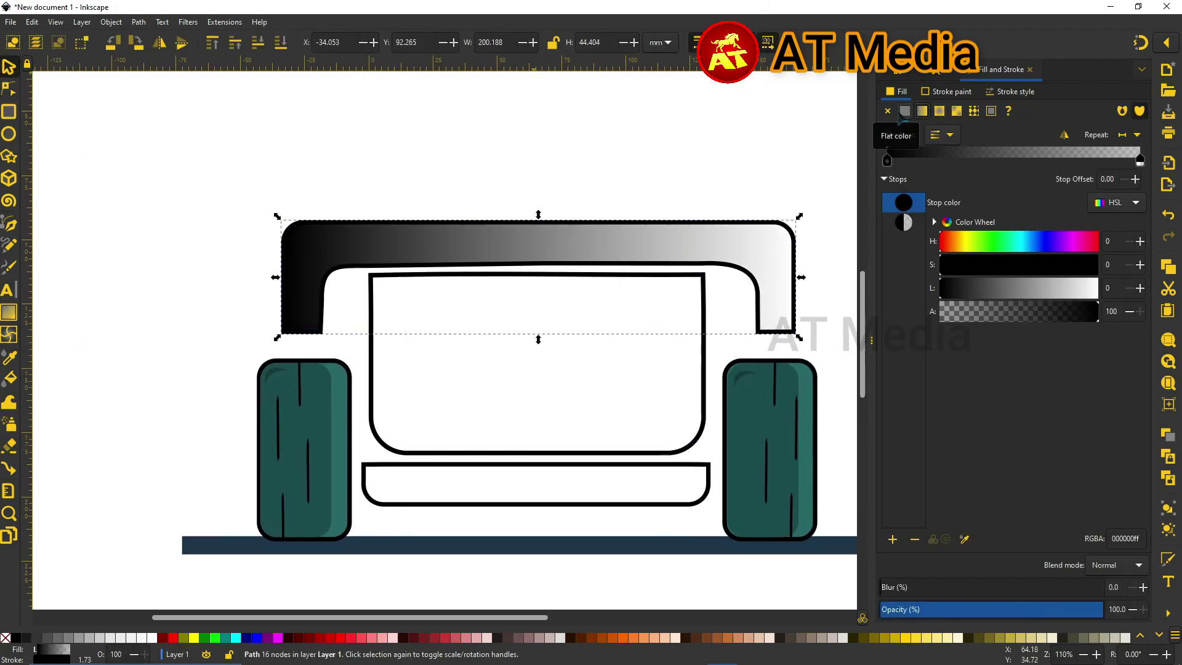
left_click(904, 111)
left_click(989, 221)
left_click(985, 174)
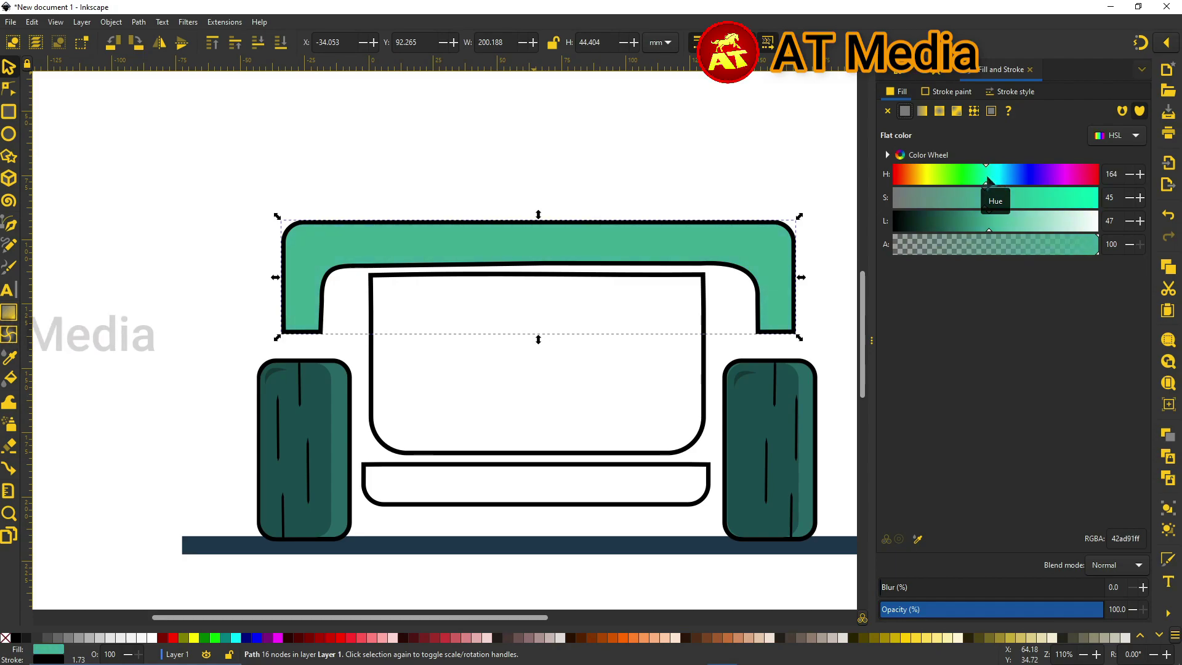
left_click_drag(1049, 197, 1099, 197)
left_click(980, 220)
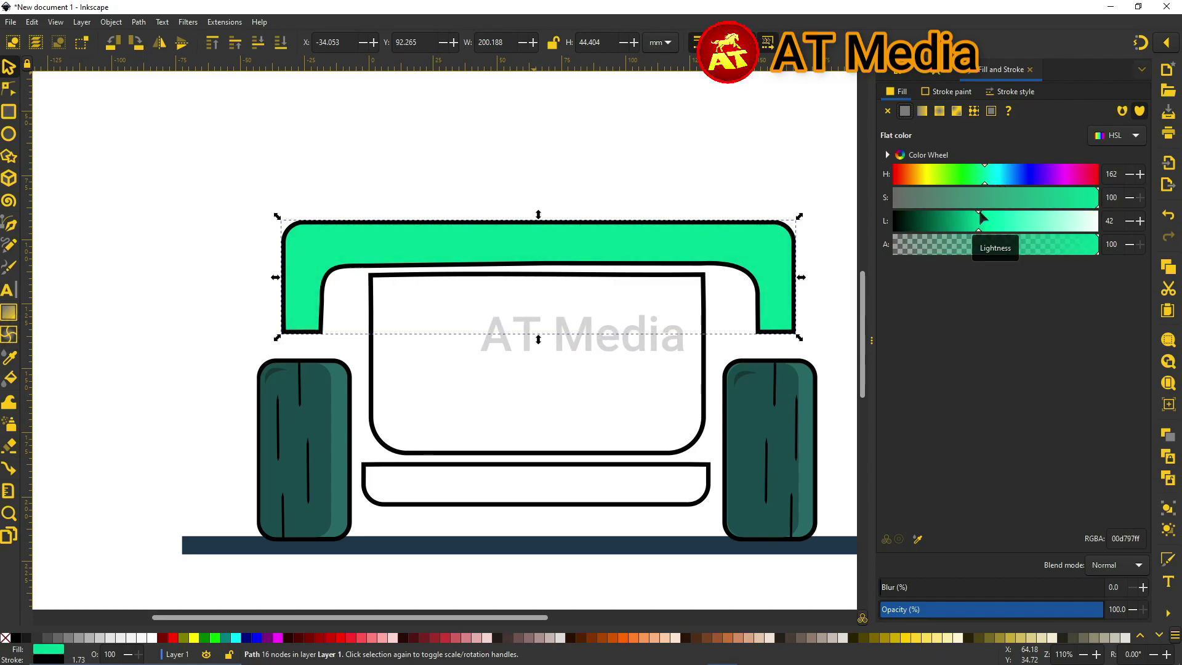
left_click(988, 175)
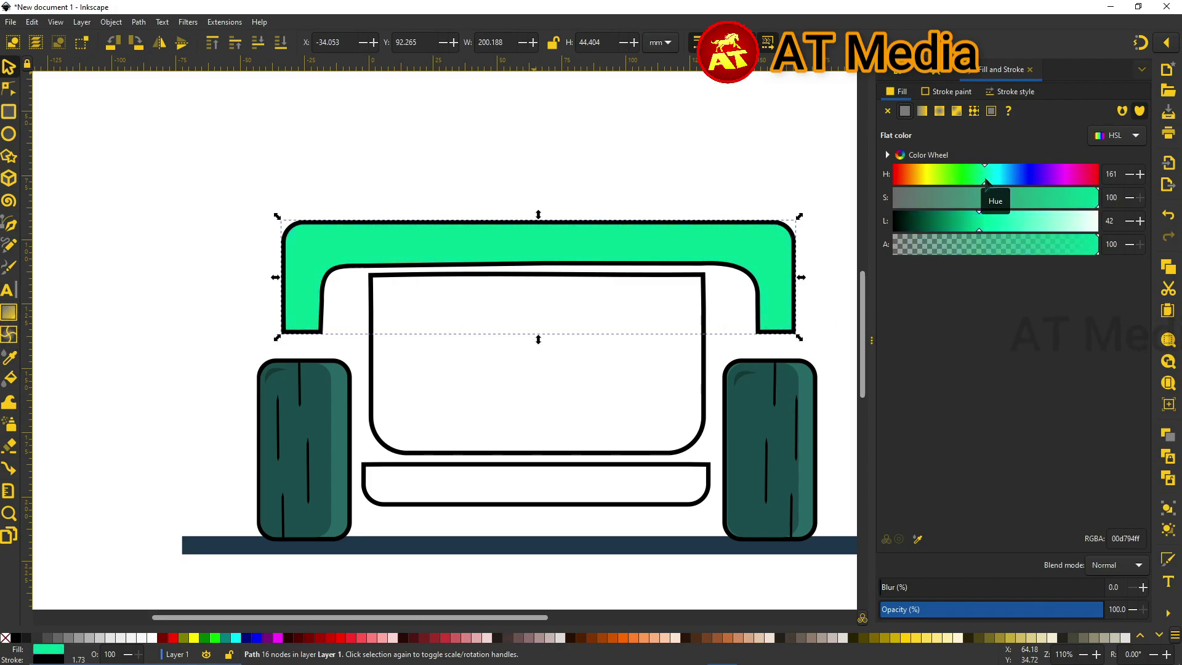
Draw a green windshield frame rectangle on the arch, with a slightly smaller duplicate inside.
scroll(409, 290, "up", 5)
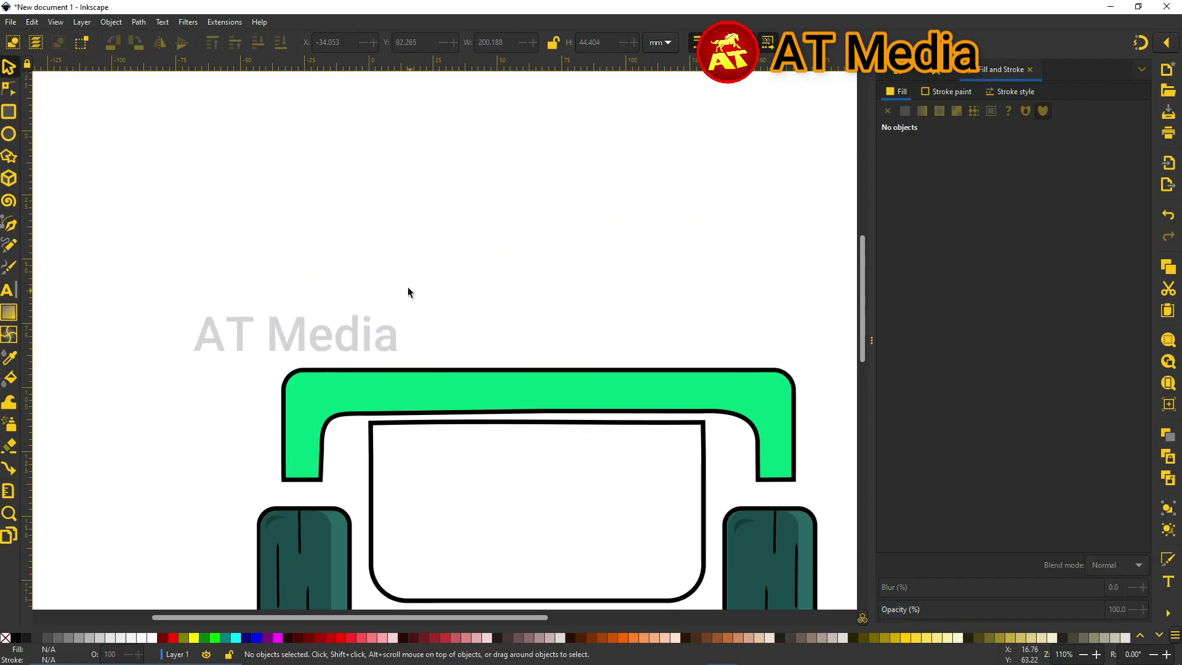
key("r")
left_click_drag(311, 222, 765, 369)
key("s")
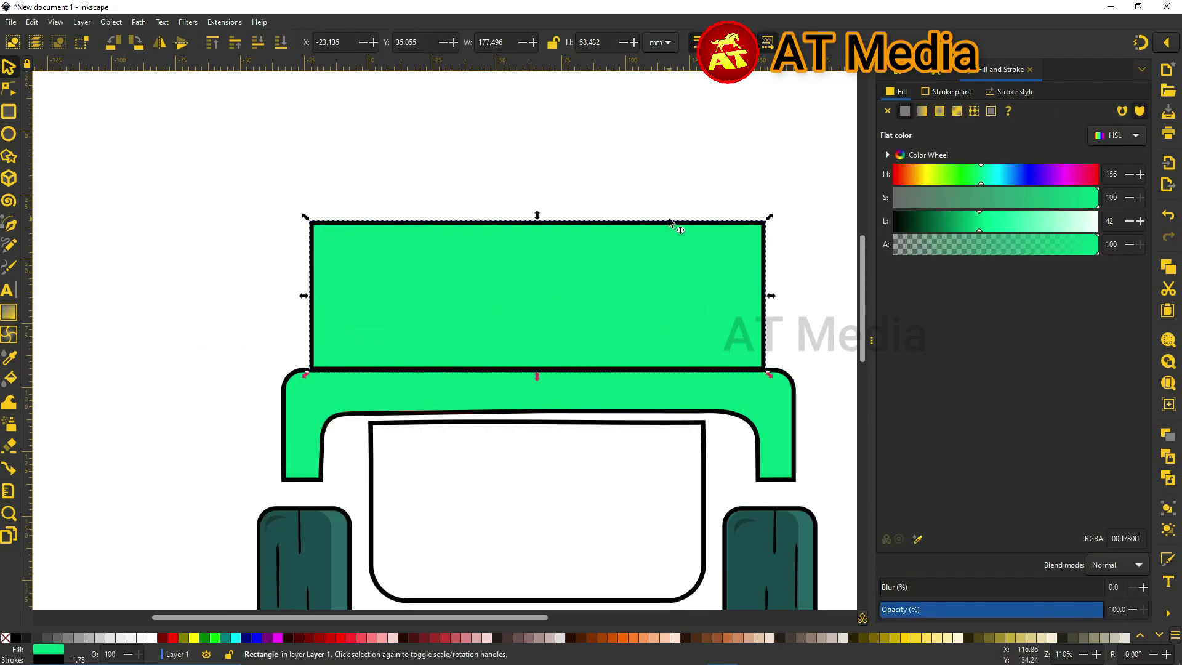
left_click_drag(304, 296, 322, 301)
left_click_drag(771, 296, 755, 301)
mouse_move(537, 215)
left_mouse_down()
mouse_move(553, 233)
mouse_move(537, 240)
left_mouse_up()
key("ctrl+d")
left_click_drag(321, 301, 333, 304)
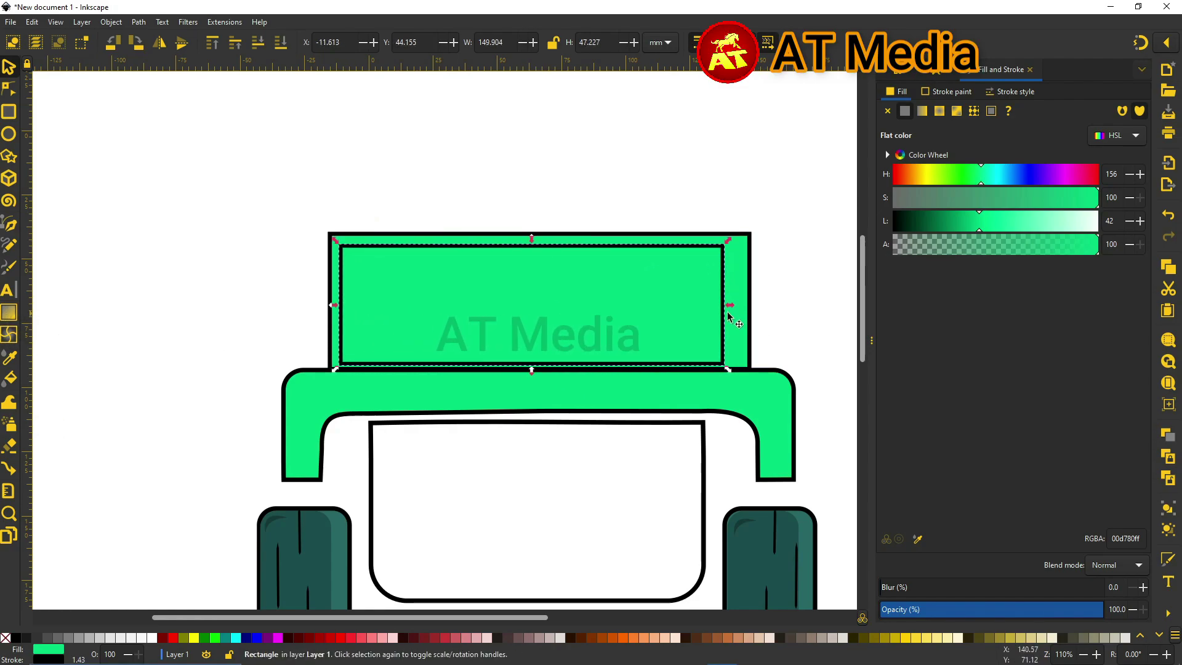
left_click_drag(756, 301, 745, 305)
left_click_drag(539, 370, 538, 368)
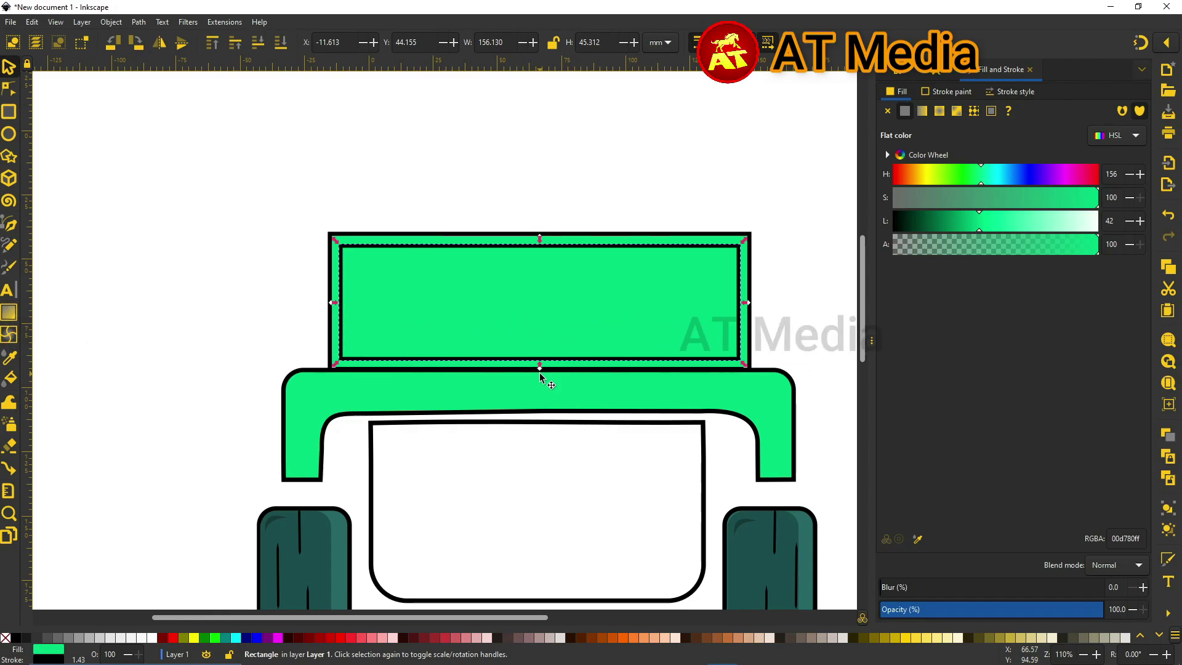
Tint the inner windshield panel light cyan and draw a wide rectangle above it.
left_click(269, 396)
left_click(486, 240)
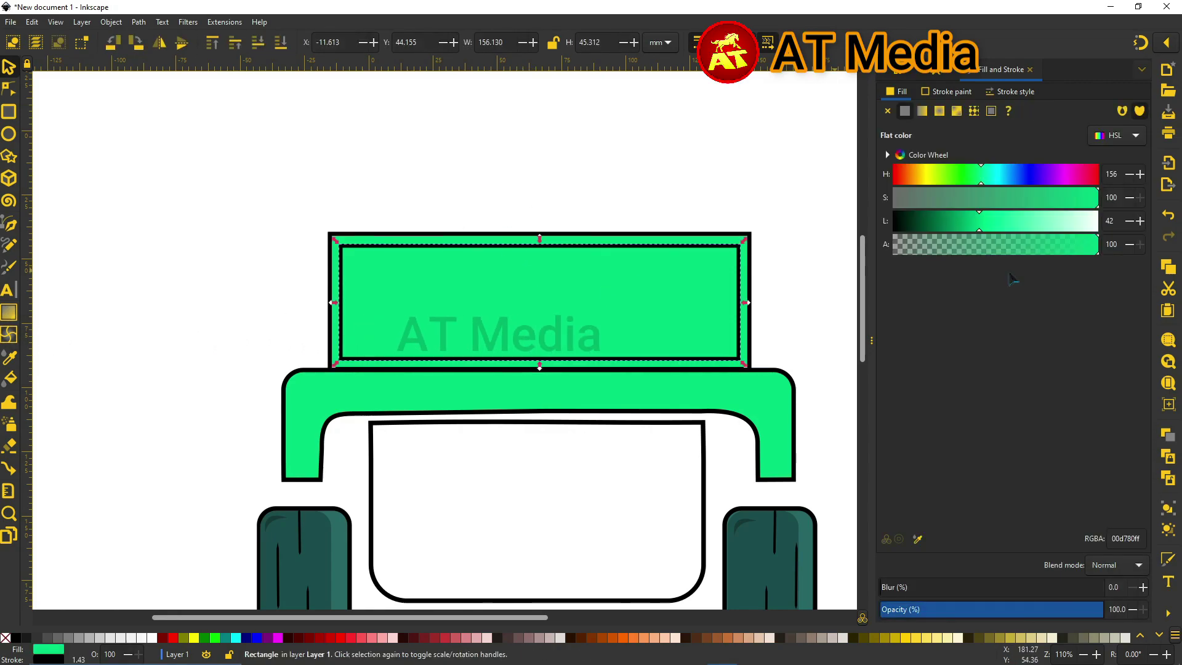
left_click_drag(1033, 210, 893, 198)
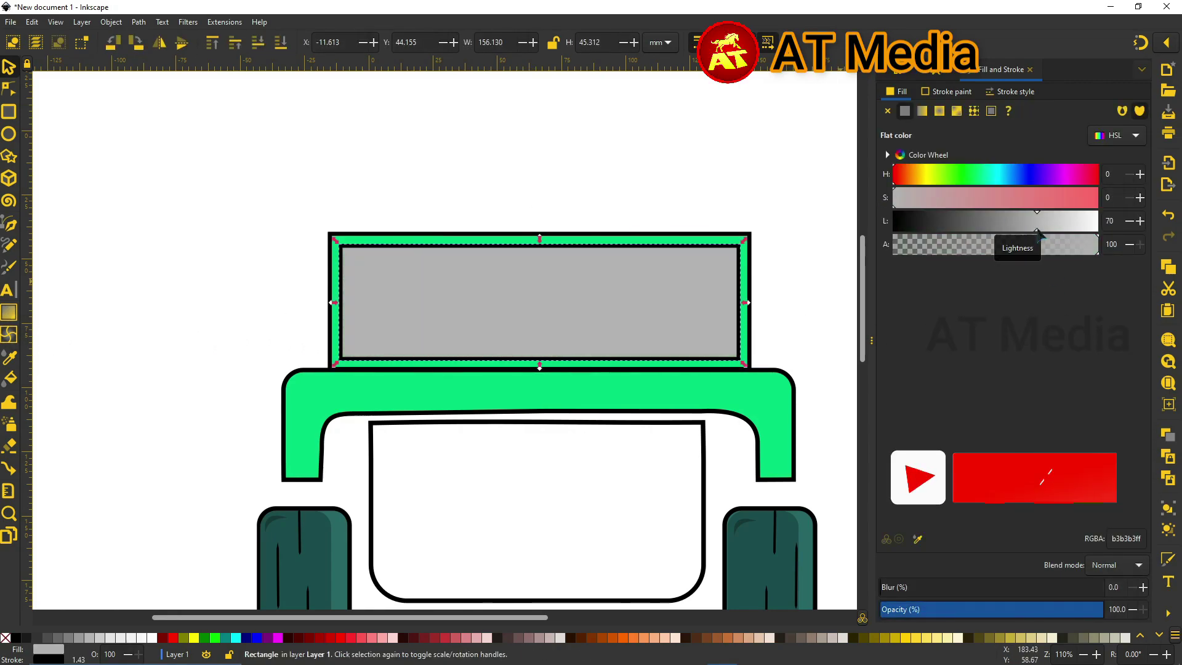
left_click_drag(1029, 233, 1064, 236)
left_click_drag(893, 174, 991, 175)
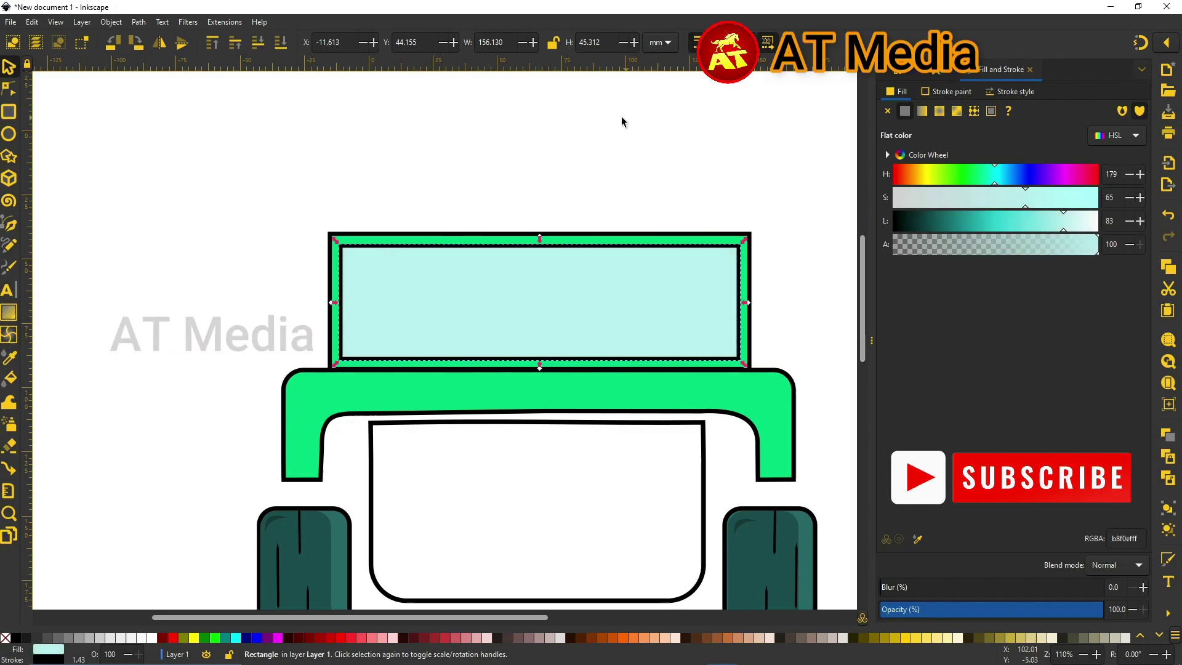
key("r")
left_click_drag(296, 125, 786, 235)
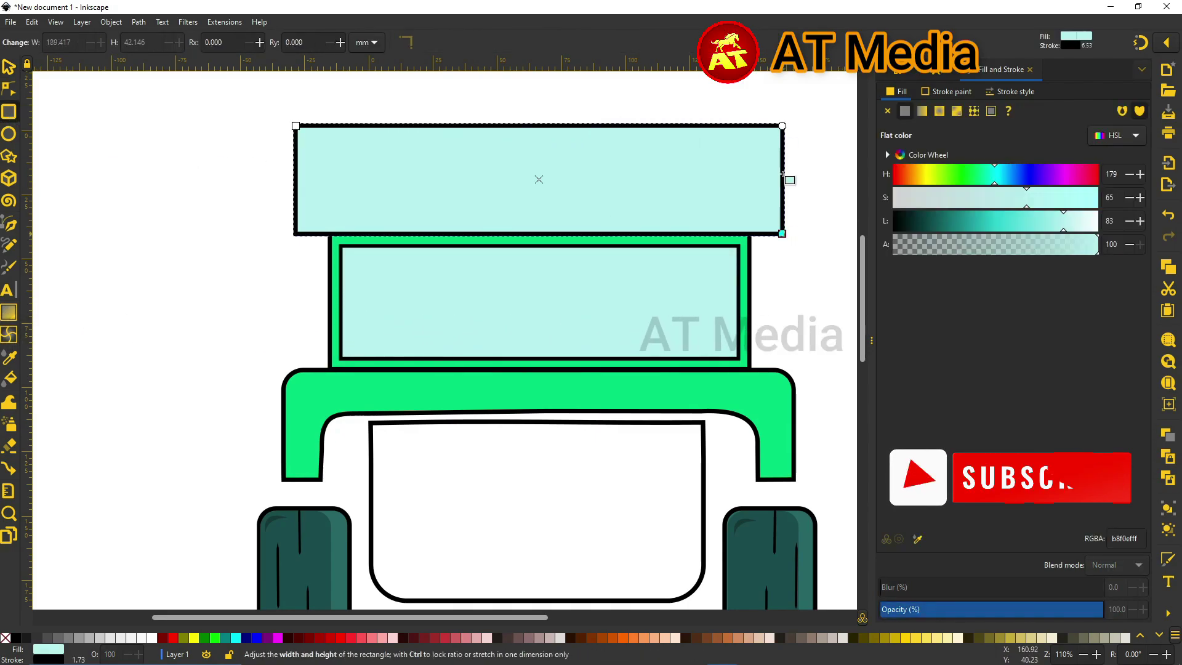
Round and heighten the top rectangle, adding a smaller duplicate behind it as the roof.
left_click_drag(782, 125, 781, 151)
left_click(9, 66)
scroll(519, 218, "up", 4)
left_click_drag(539, 216, 538, 203)
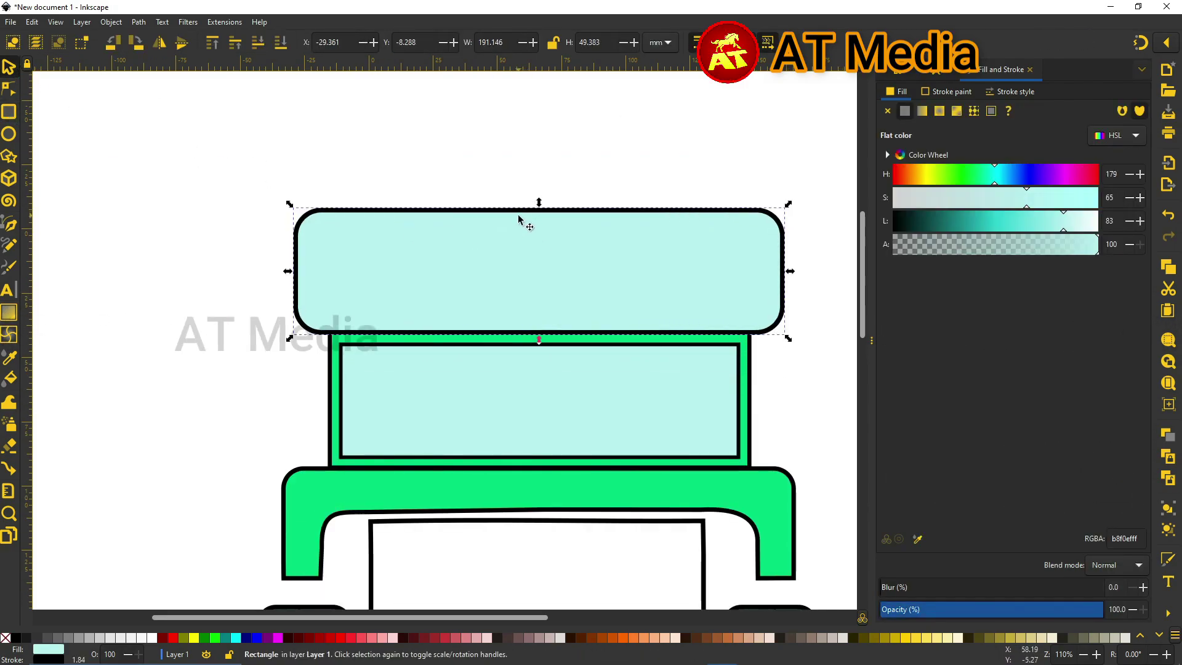
key("ctrl+d")
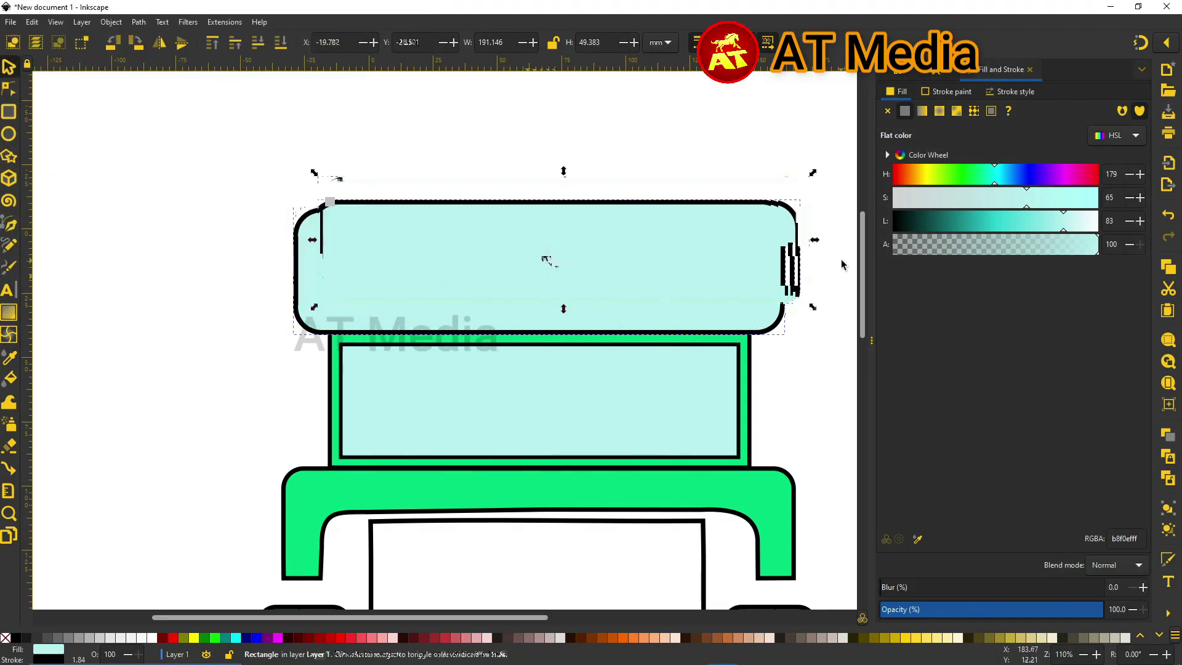
left_click_drag(788, 203, 750, 172)
key("Page_Down")
Lower the green fender's bottom leg nodes toward the wheels.
key("minus")
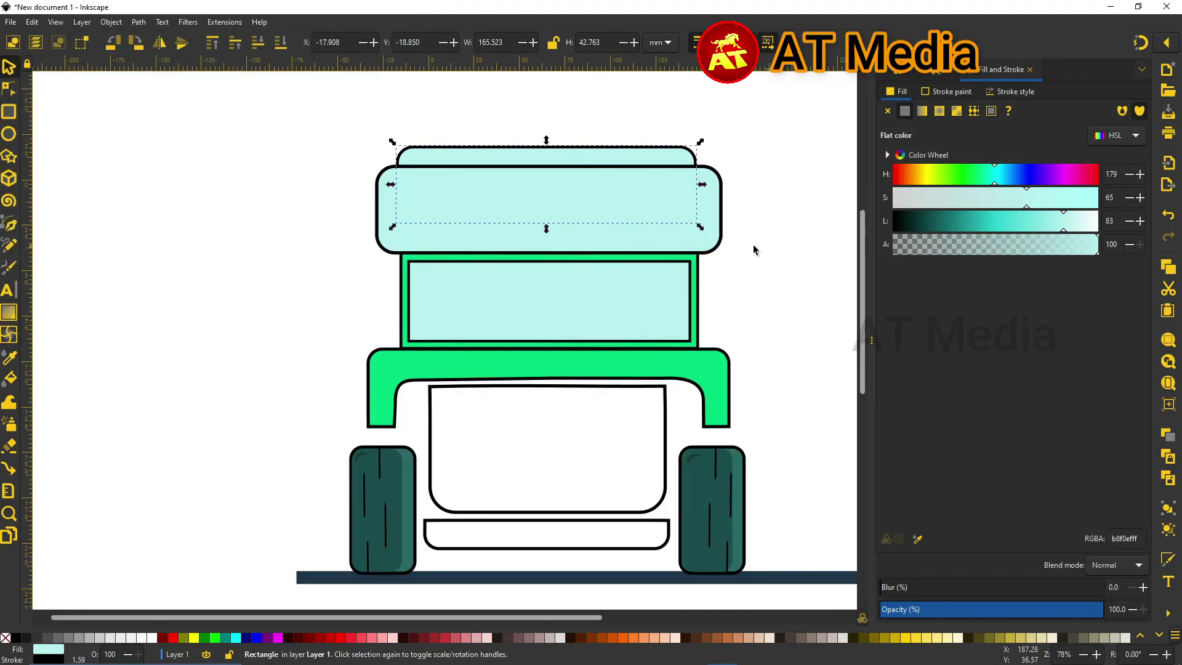
left_click(752, 245)
key("plus")
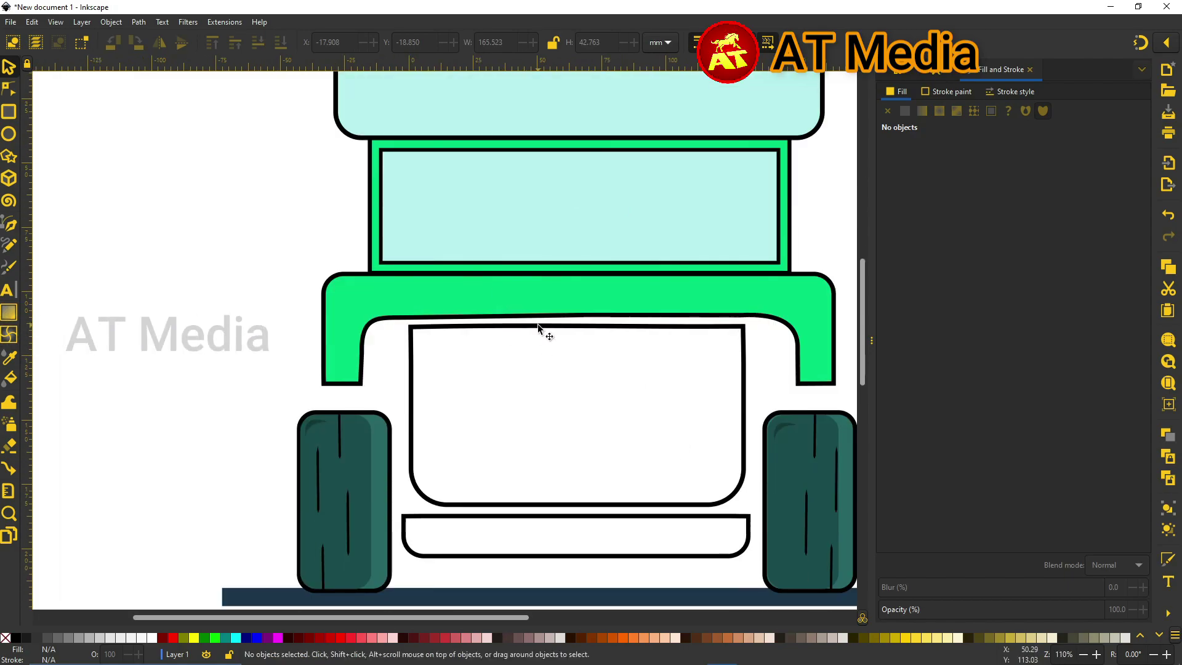
left_click(538, 324)
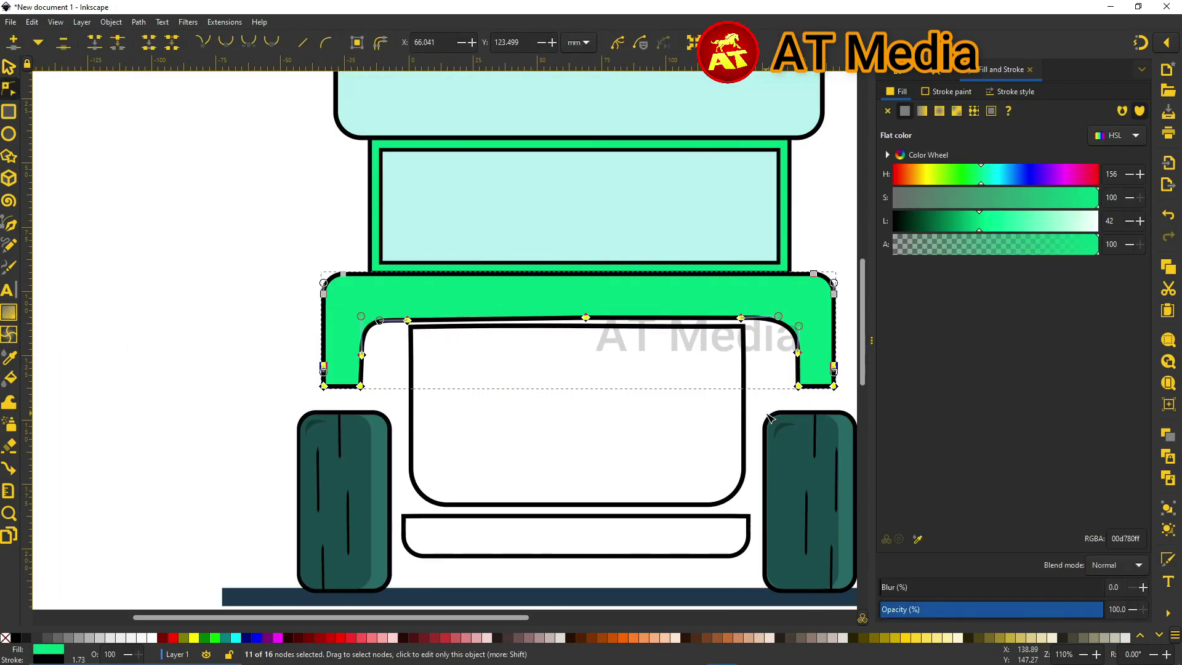
key("Down")
key("Down")
key("Down")
left_click(197, 286)
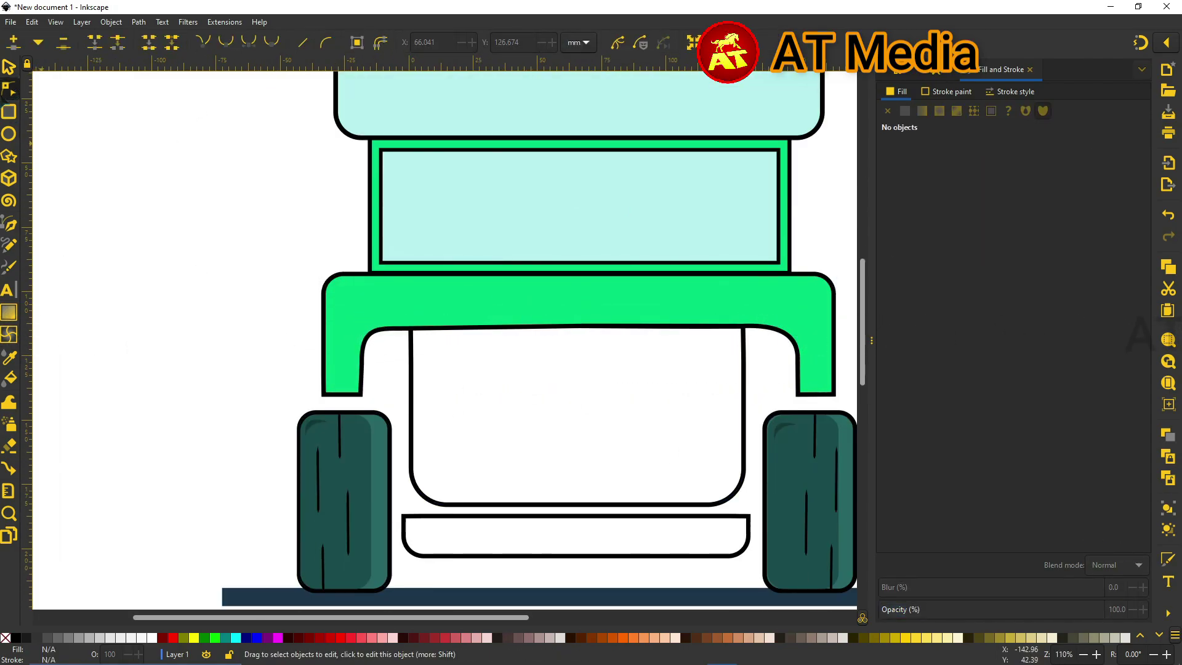
Draw a rounded rectangle across the fender and send it to the back as a dark teal panel.
key("r")
mouse_move(342, 320)
left_mouse_down()
mouse_move(808, 382)
mouse_move(805, 405)
left_mouse_up()
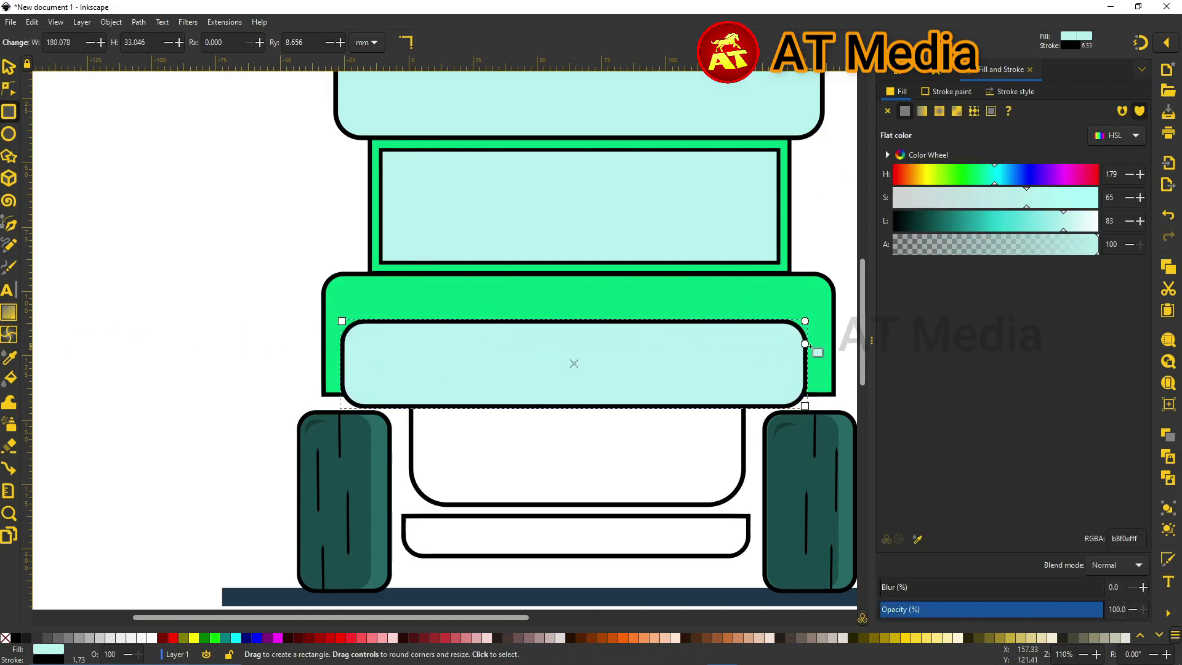
key("s")
key("End")
Fill the U-shaped body panel inside the group with bright orange.
left_click(745, 449)
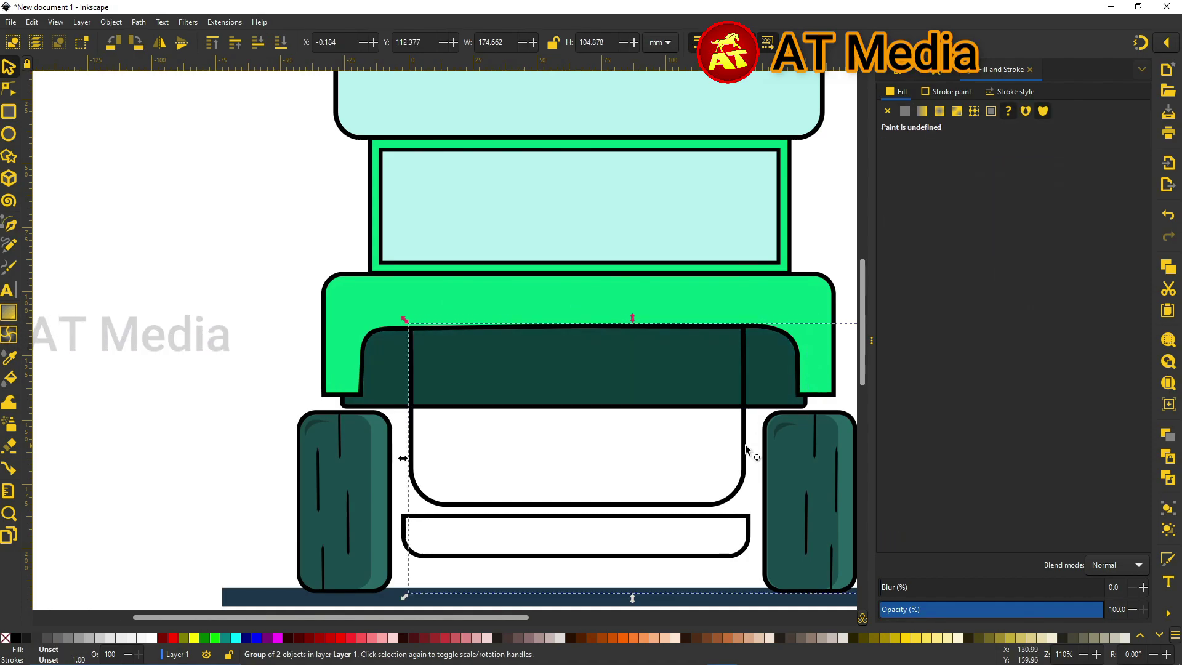
double_click(477, 504)
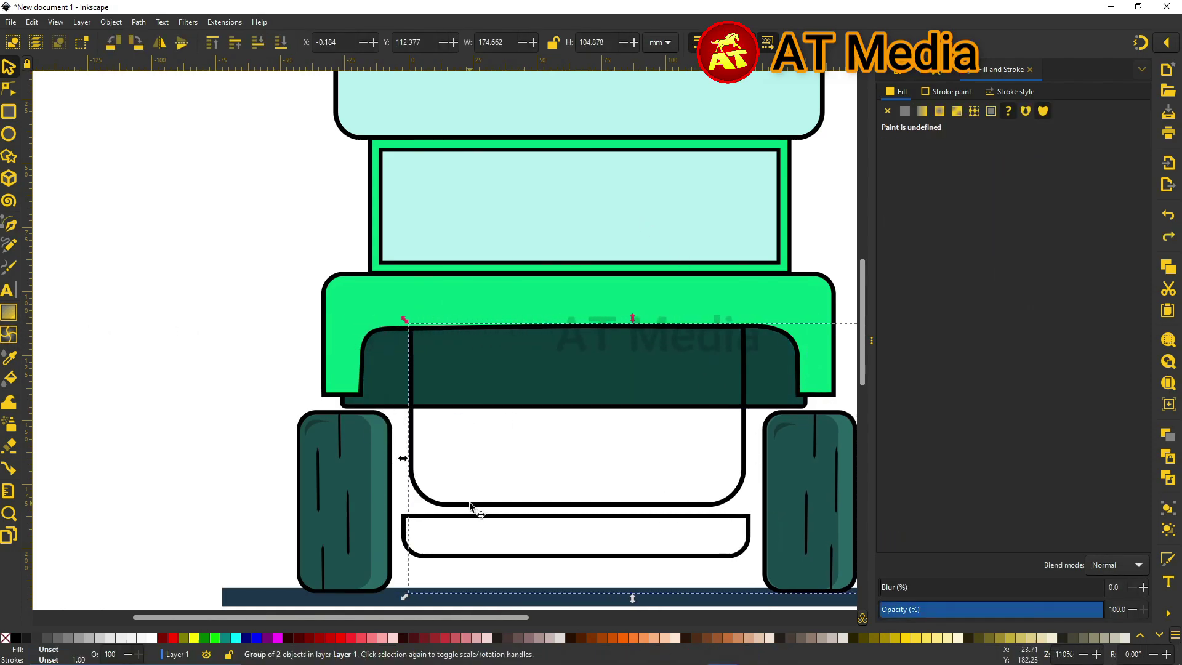
left_click(622, 637)
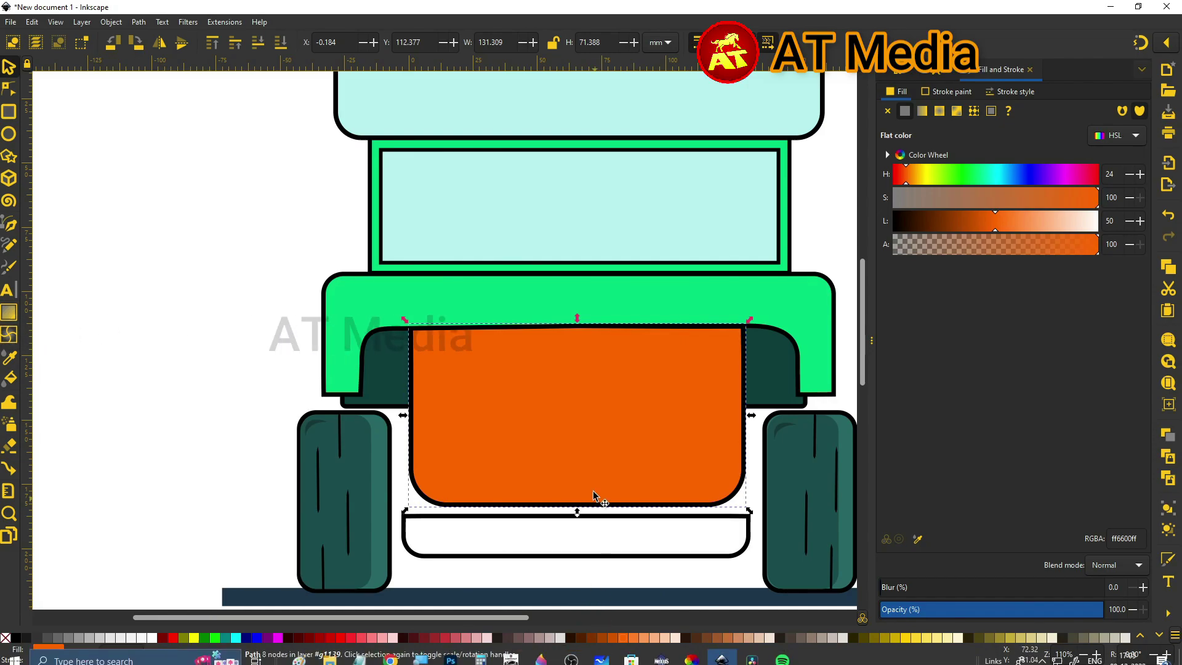
Lighten the body's orange and give the lower bumper the same lighter orange fill.
left_click(1007, 221)
scroll(704, 416, "down", 2)
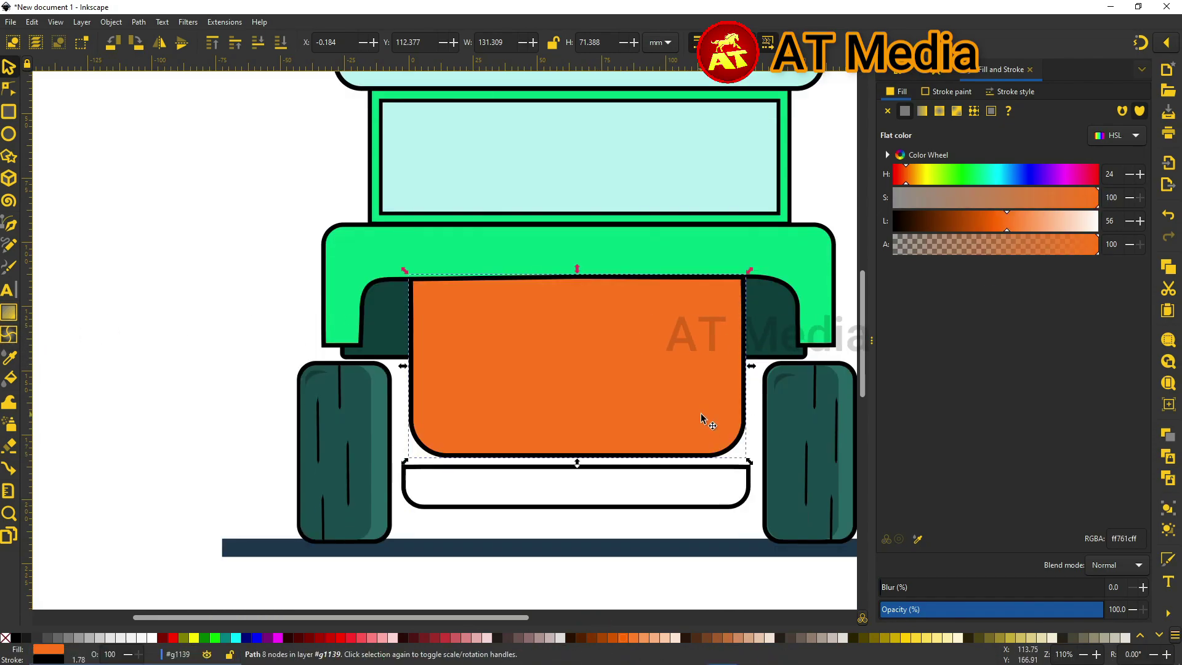
left_click(503, 489)
left_click(905, 111)
left_click(1012, 223)
left_click(572, 369)
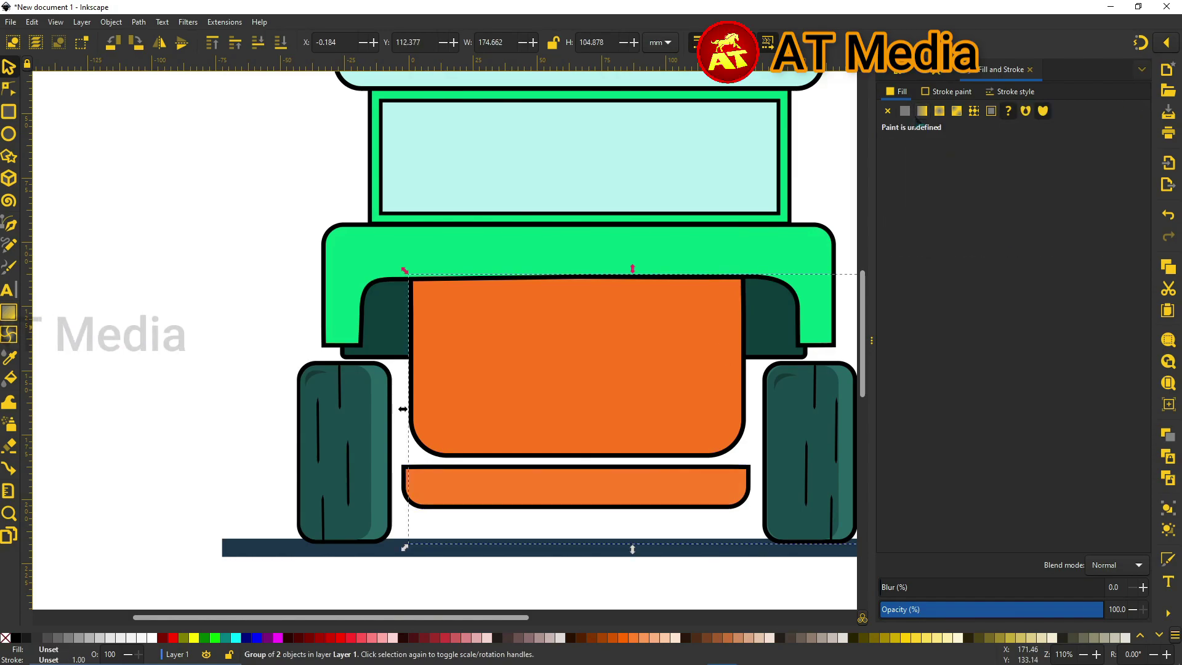
left_click(1011, 222)
Ungroup the body, replace the orange right wheel with a copy of the teal left wheel.
left_click(111, 23)
left_click(135, 146)
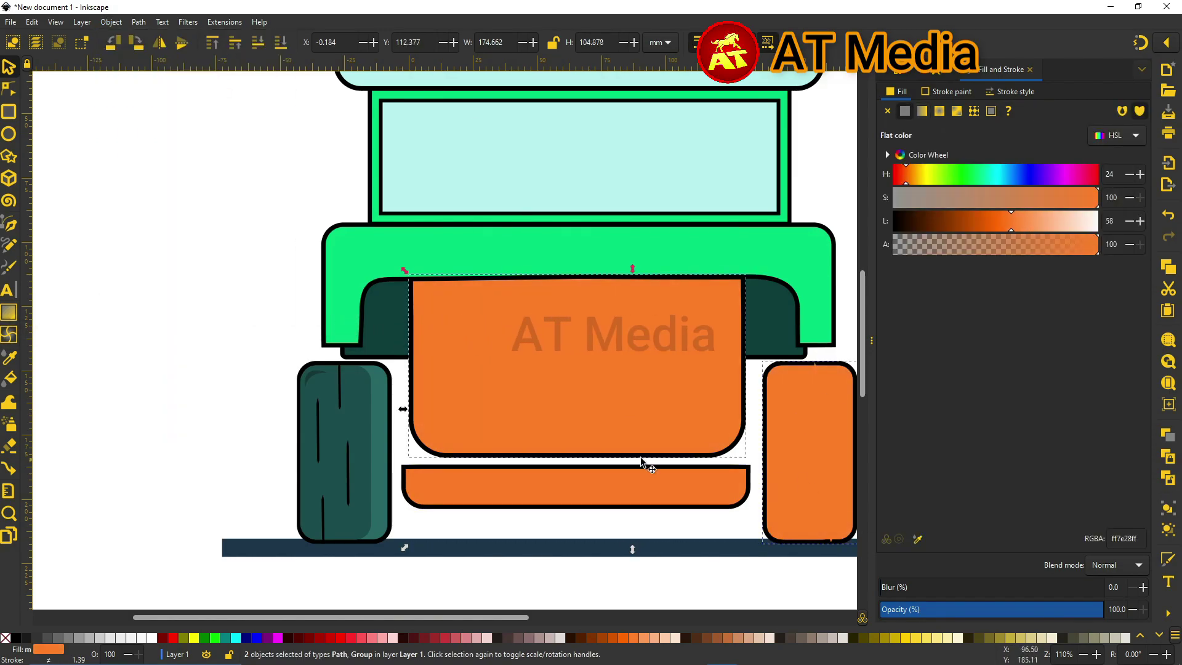
left_click(352, 464)
key("ctrl+c")
key("ctrl+v")
left_click(763, 425)
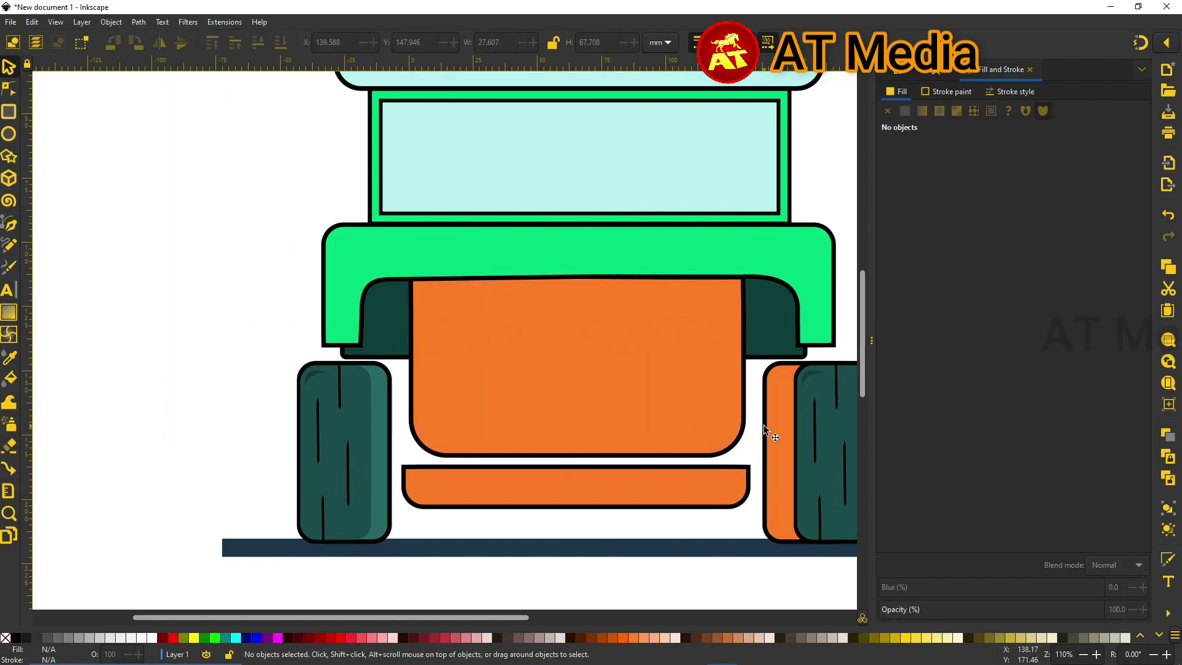
key("Delete")
left_click(828, 477)
left_click_drag(829, 472, 793, 481)
key("Escape")
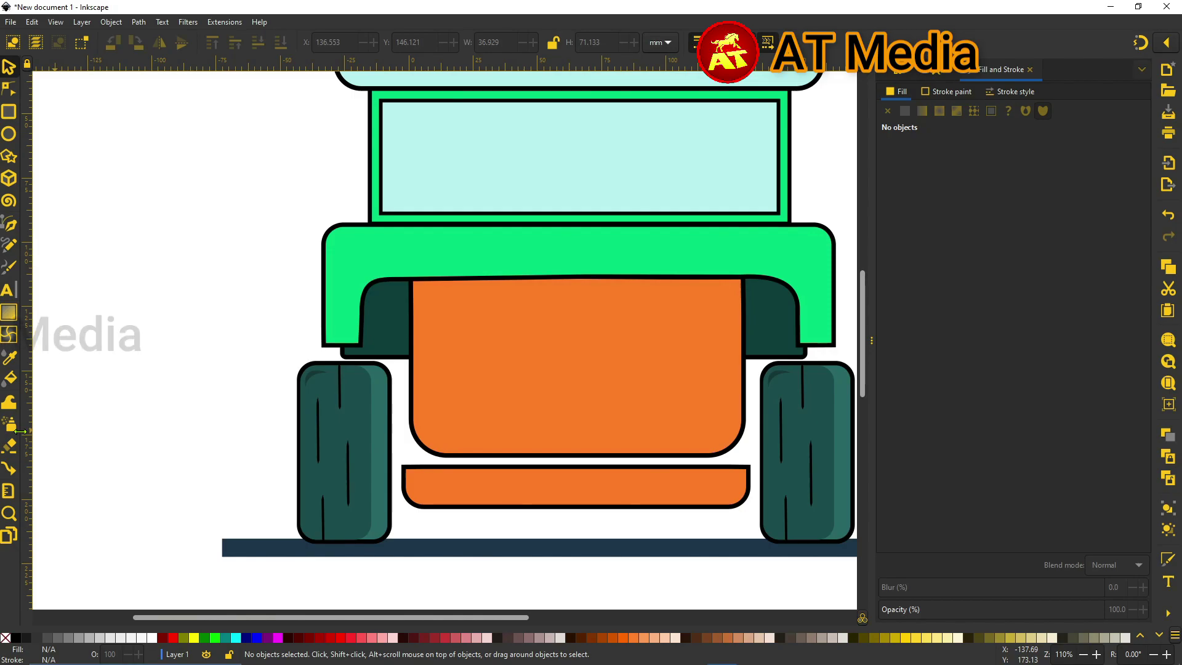
Draw a dark teal rectangle behind the body between the wheels, sampling the colour with the Dropper, without outline.
left_click(8, 111)
left_click_drag(350, 358, 804, 509)
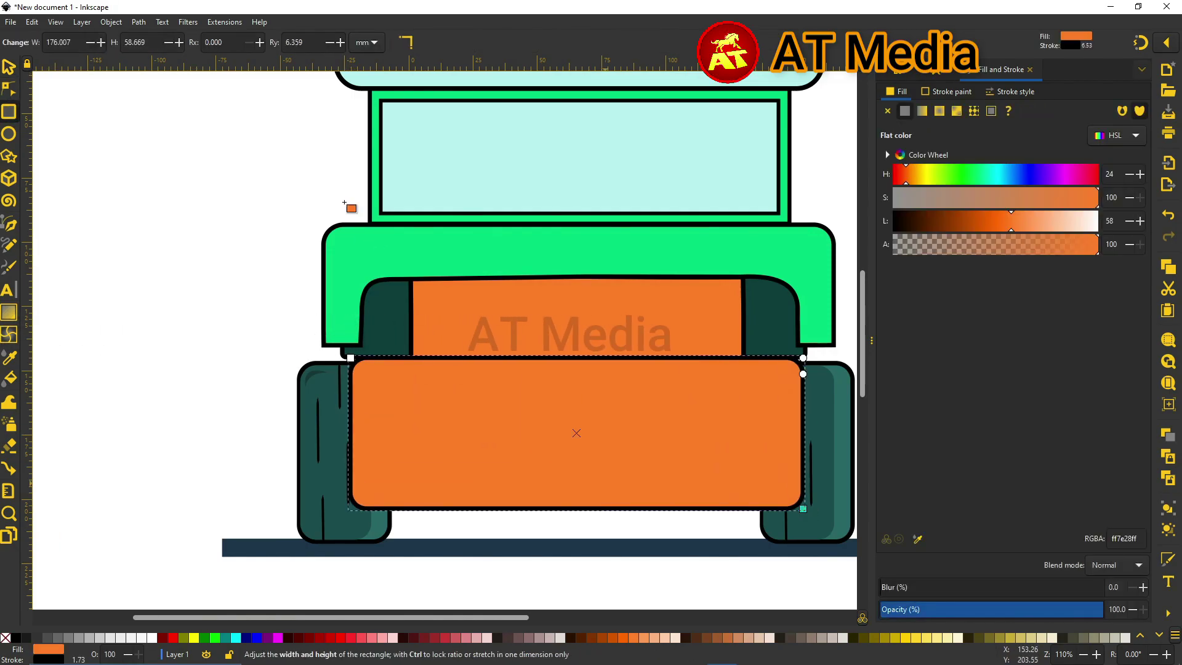
key("s")
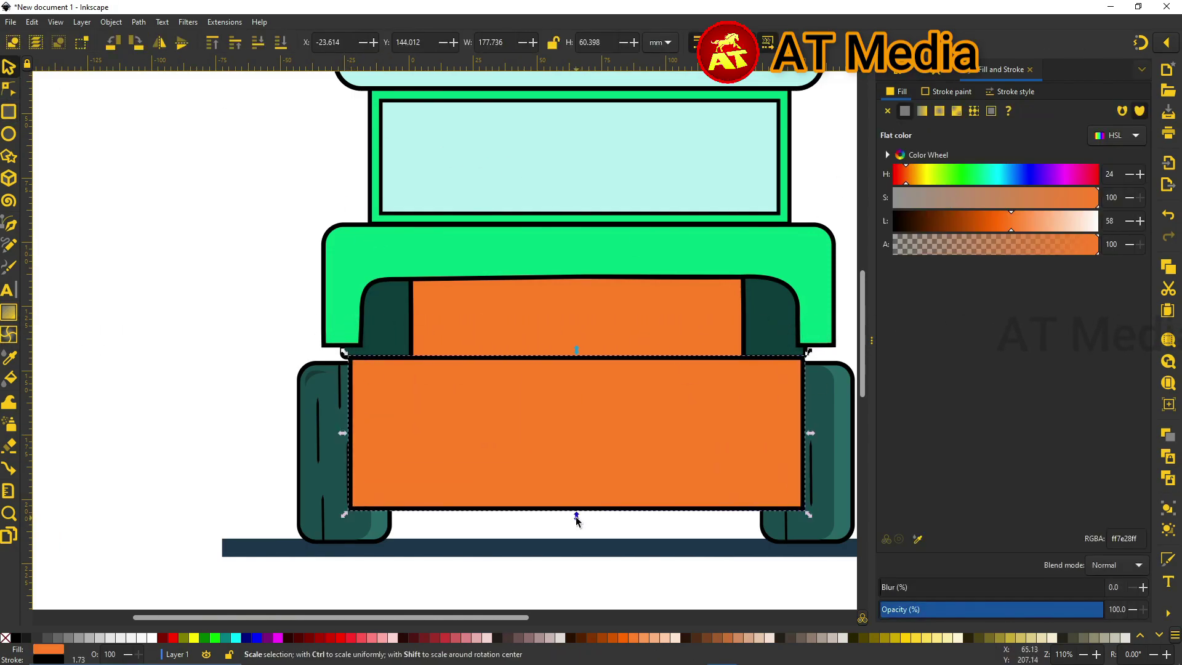
left_click_drag(576, 520, 584, 501)
key("d")
left_click(395, 337)
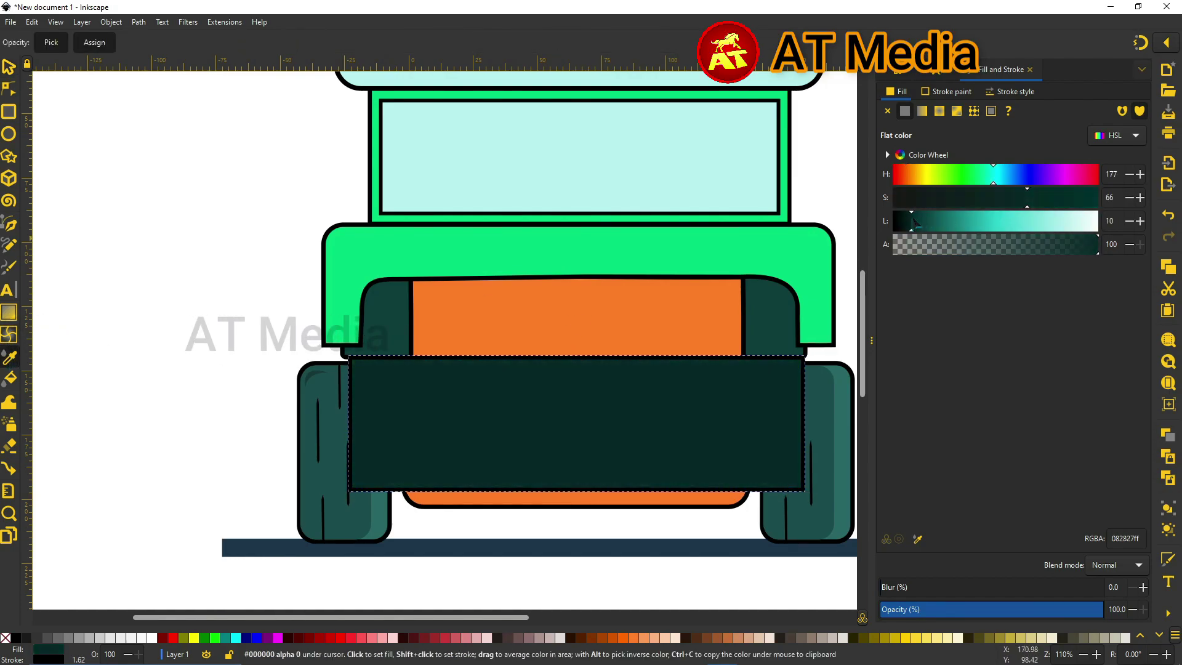
key("s")
key("End")
key("Tab")
key("Tab")
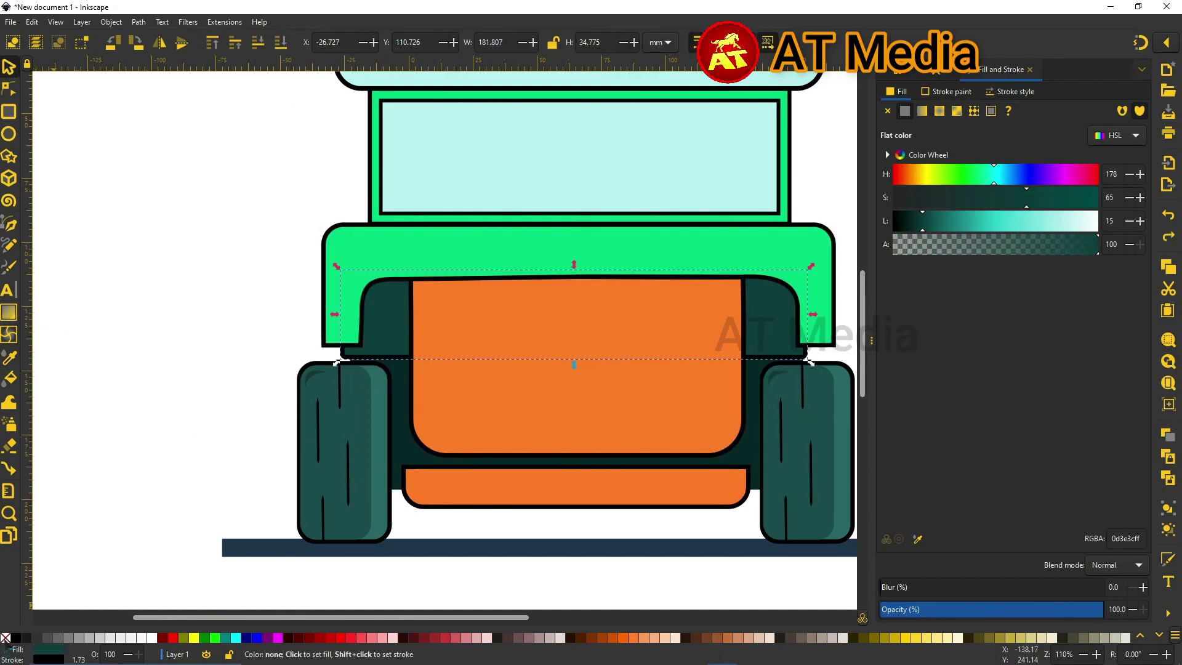
left_click(5, 638, "shift")
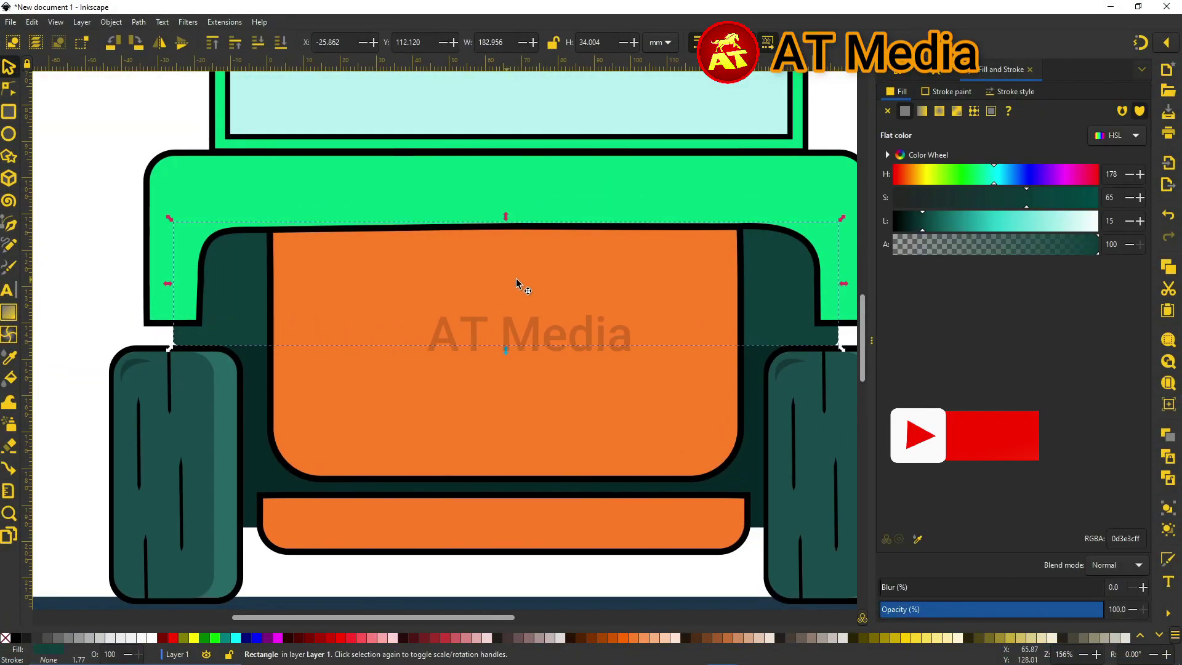
Check the dark rectangle, green window frame and roof by selecting each, then deselect.
key("Escape")
left_click(759, 411)
key("Escape")
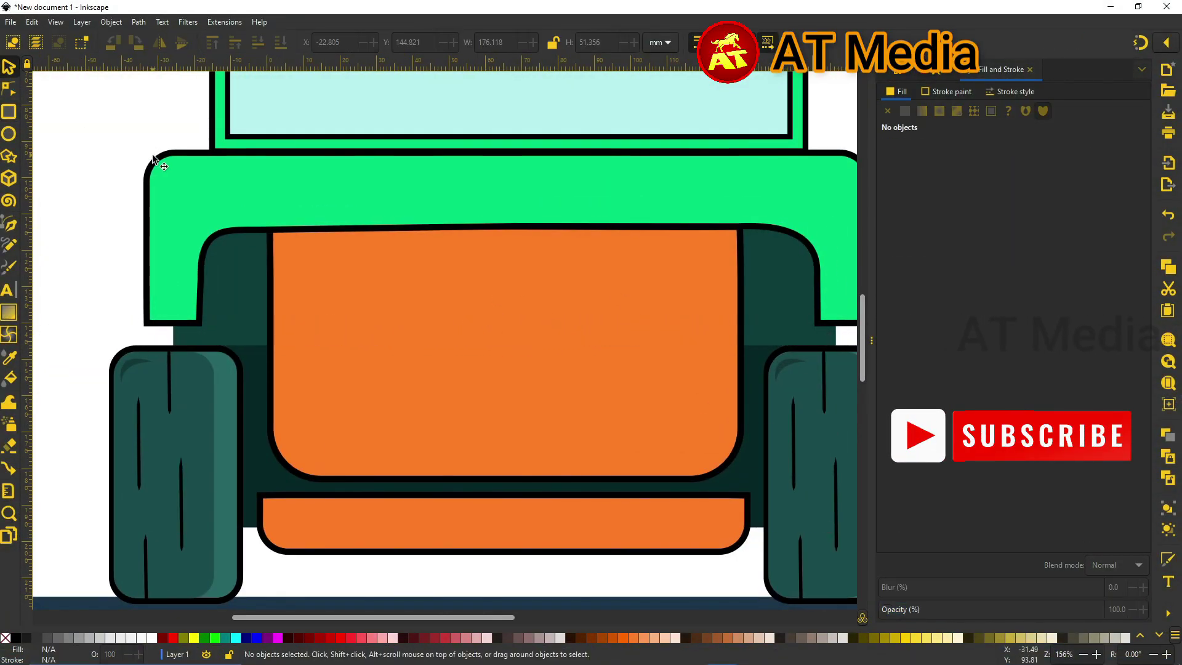
scroll(83, 129, "down", 3)
scroll(649, 303, "up", 2)
left_click(473, 213)
key("Escape")
scroll(101, 158, "up", 2)
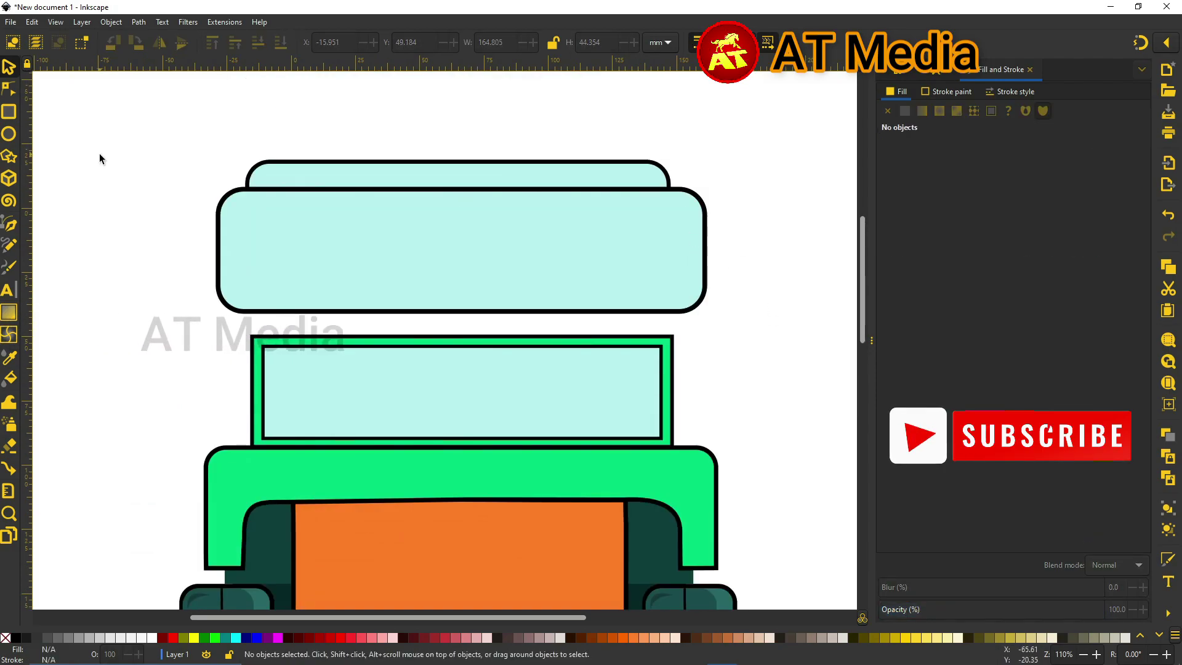
left_click(533, 237)
key("Escape")
scroll(773, 332, "down", 2)
scroll(773, 332, "up", 1)
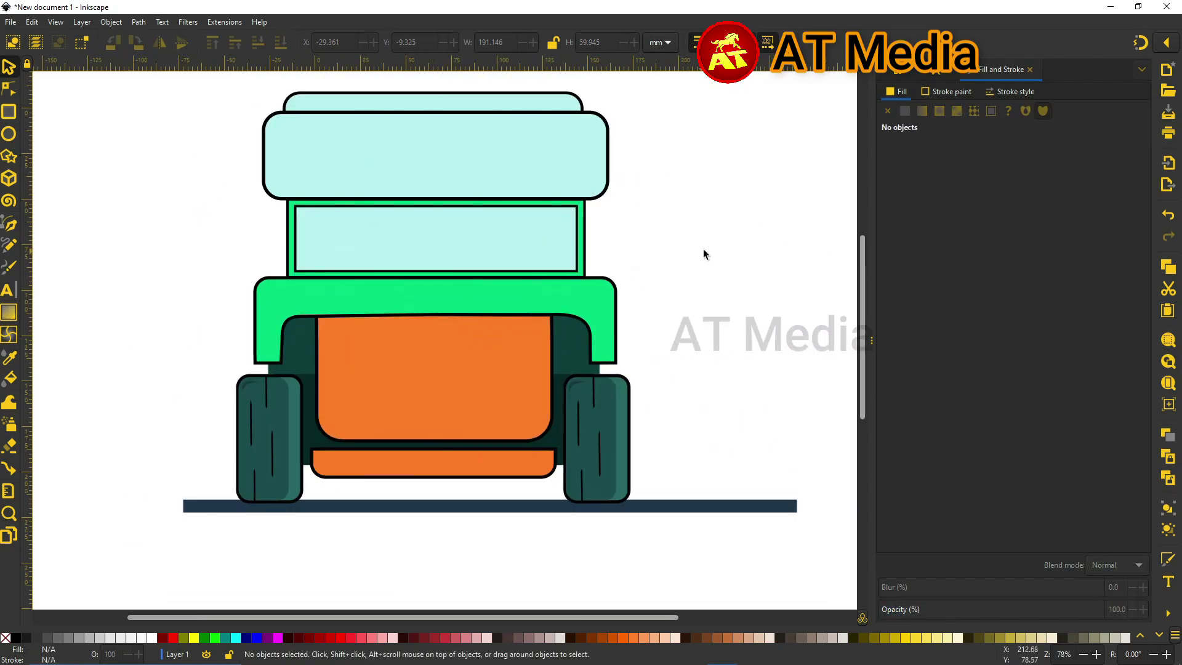
scroll(430, 307, "up", 2)
key("ctrl+v")
Draw a circle on the body's left side and fill it light mint-green.
mouse_move(356, 366)
left_mouse_down()
mouse_move(348, 342)
mouse_move(346, 362)
left_mouse_up()
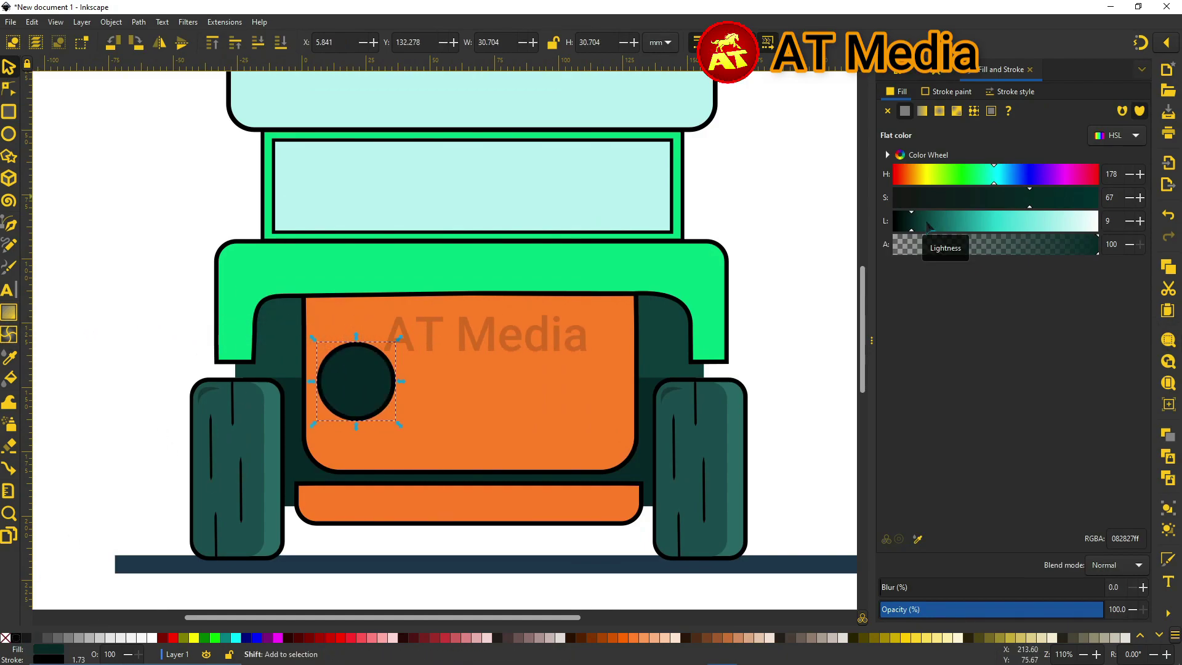
left_click(966, 221)
left_click_drag(974, 222, 999, 220)
left_click(983, 174)
scroll(351, 377, "up", 2)
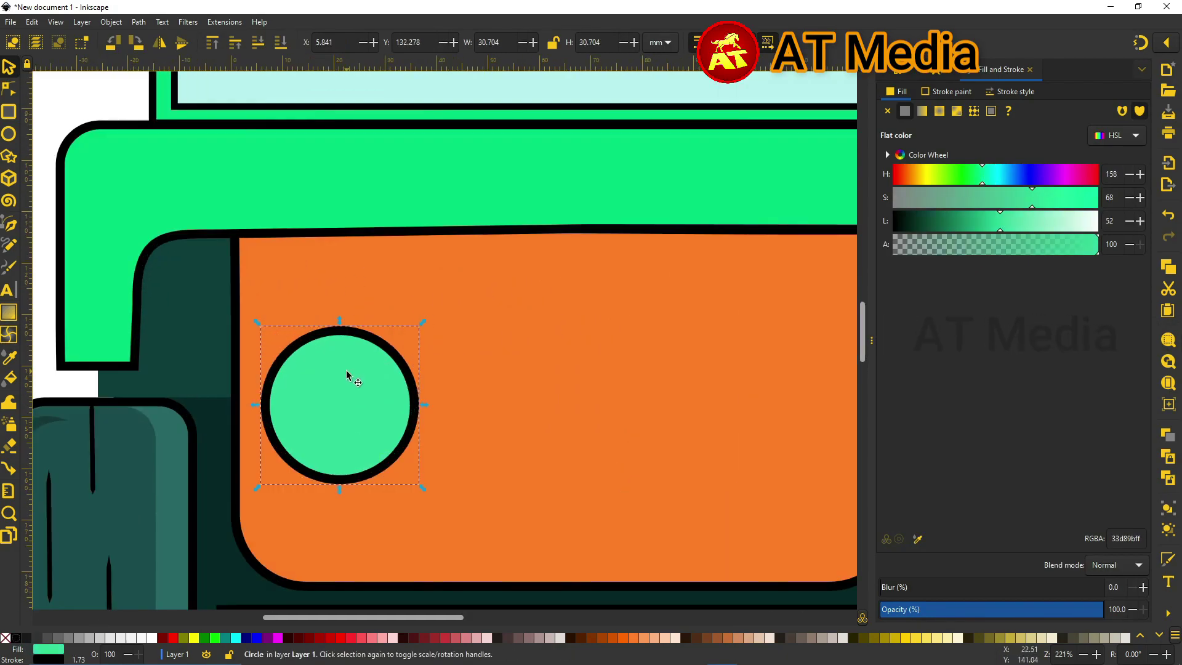
scroll(427, 356, "down", 1)
Duplicate the circle, shrink the copy inside the original and colour it red.
key("ctrl+d")
left_click_drag(427, 356, 280, 360)
left_click_drag(953, 172, 1097, 179)
scroll(555, 356, "down", 2)
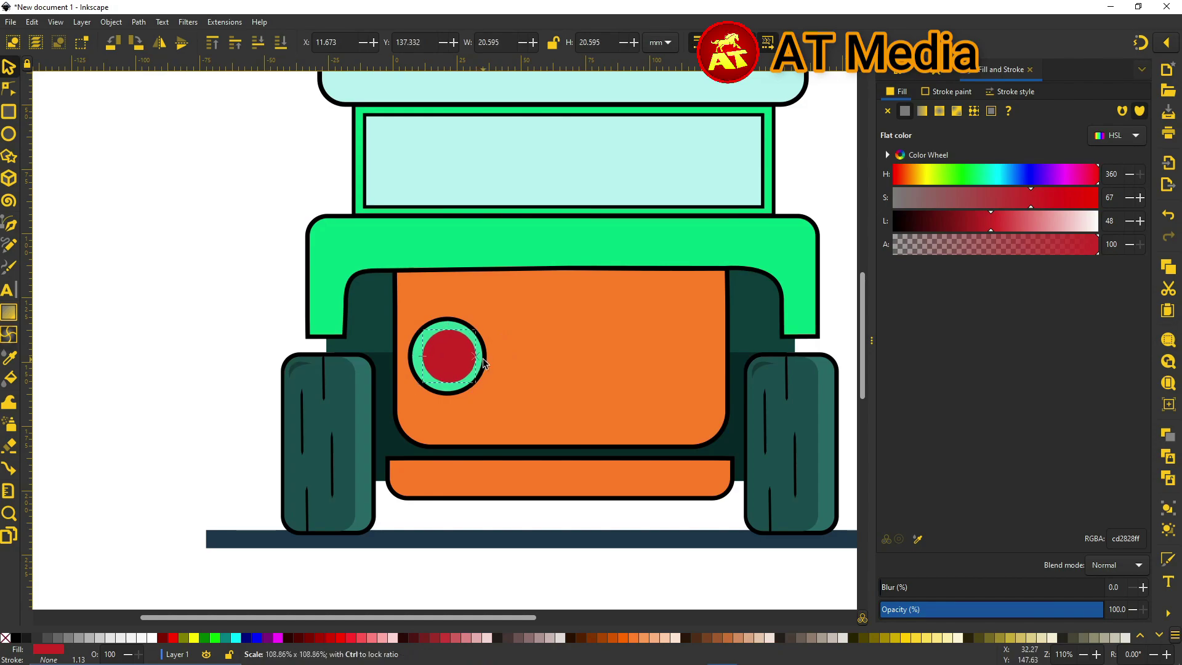
Duplicate the finished headlight and move the copy to the body's right side.
left_click_drag(523, 289, 351, 400)
key("ctrl+d")
left_click_drag(477, 369, 701, 369)
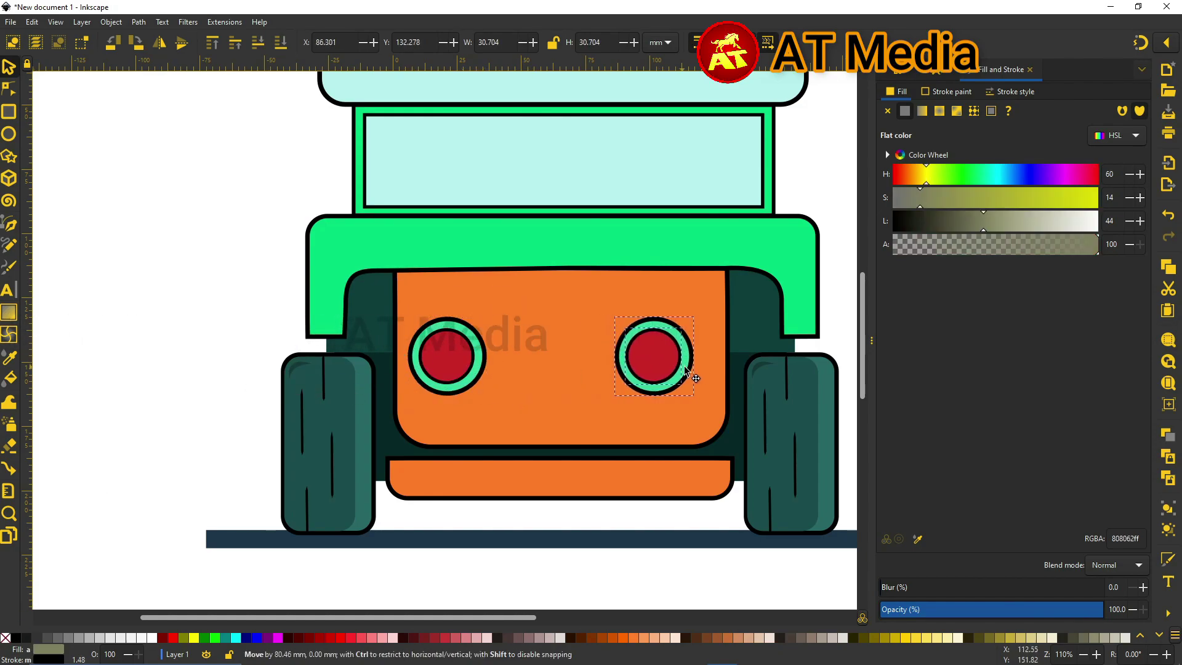
scroll(480, 308, "up", 2)
scroll(480, 308, "up", 1)
Draw a curved black eyebrow arc with no outline above the left headlight.
key("b")
left_click(240, 292)
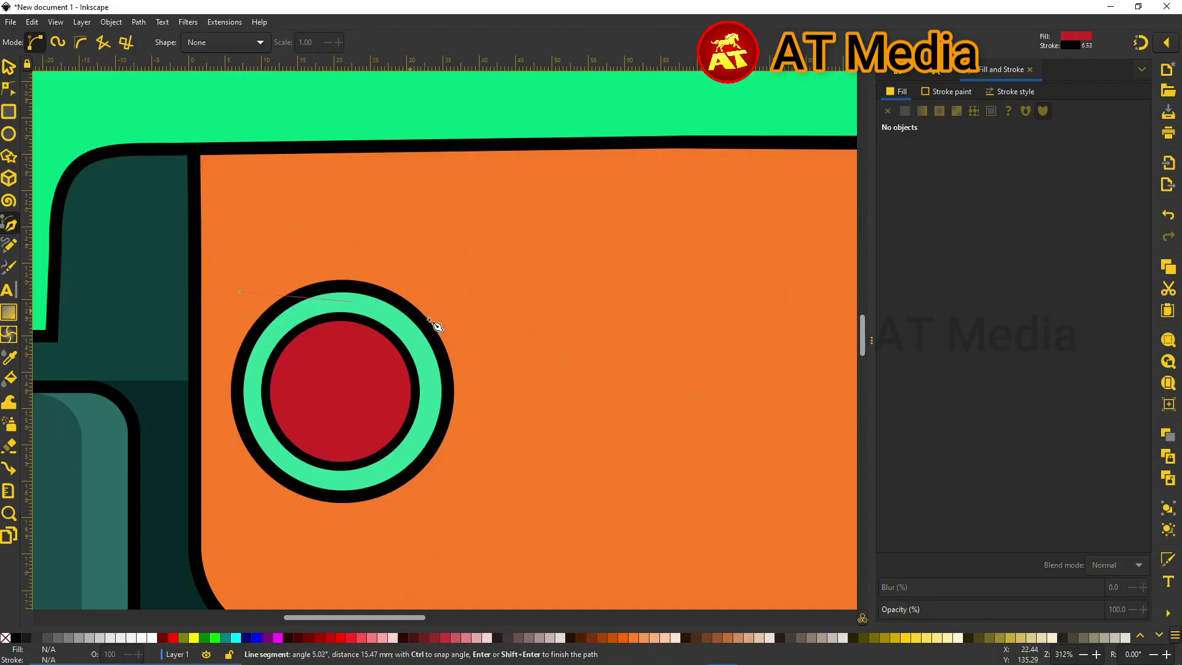
left_click(452, 292)
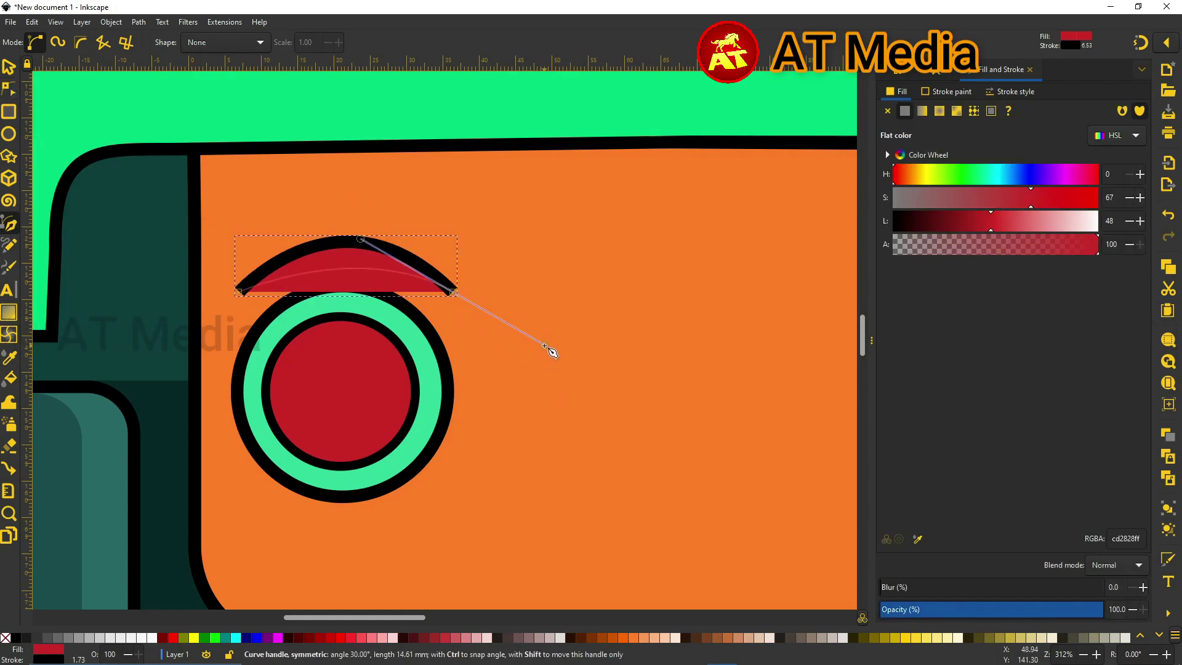
left_click_drag(551, 352, 541, 347)
left_click(9, 67)
left_click(17, 637)
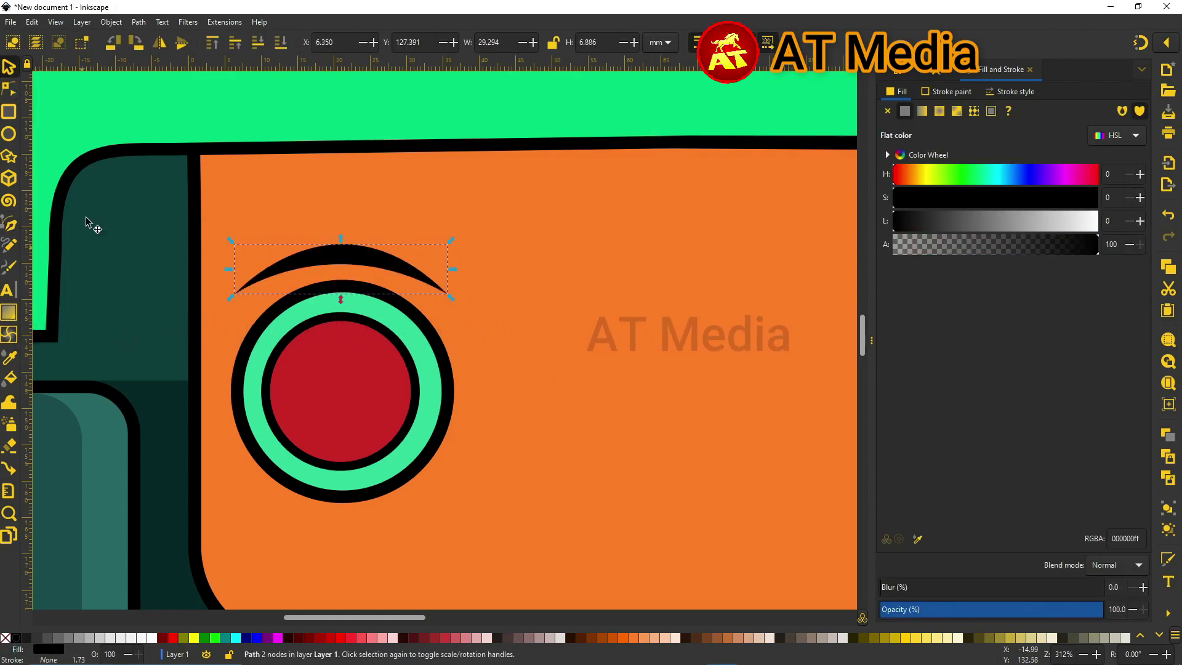
scroll(383, 378, "down", 2)
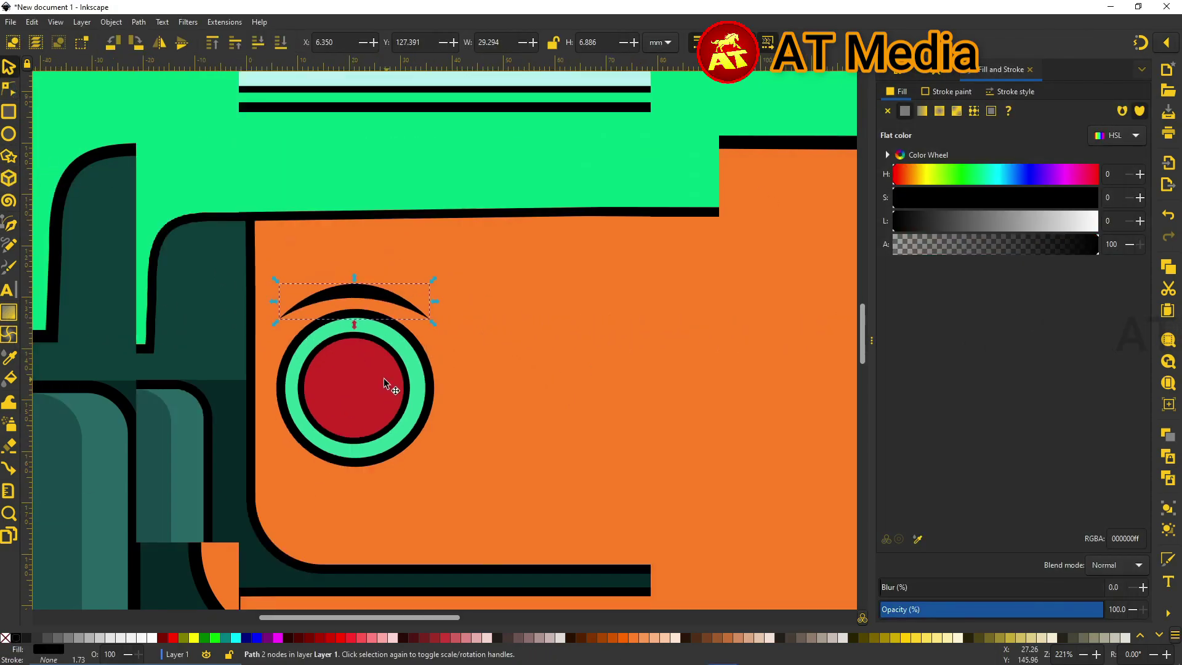
Duplicate the eyebrow and place the copy above the right headlight.
key("ctrl+d")
left_click_drag(363, 320, 682, 320)
scroll(431, 369, "down", 2)
key("Escape")
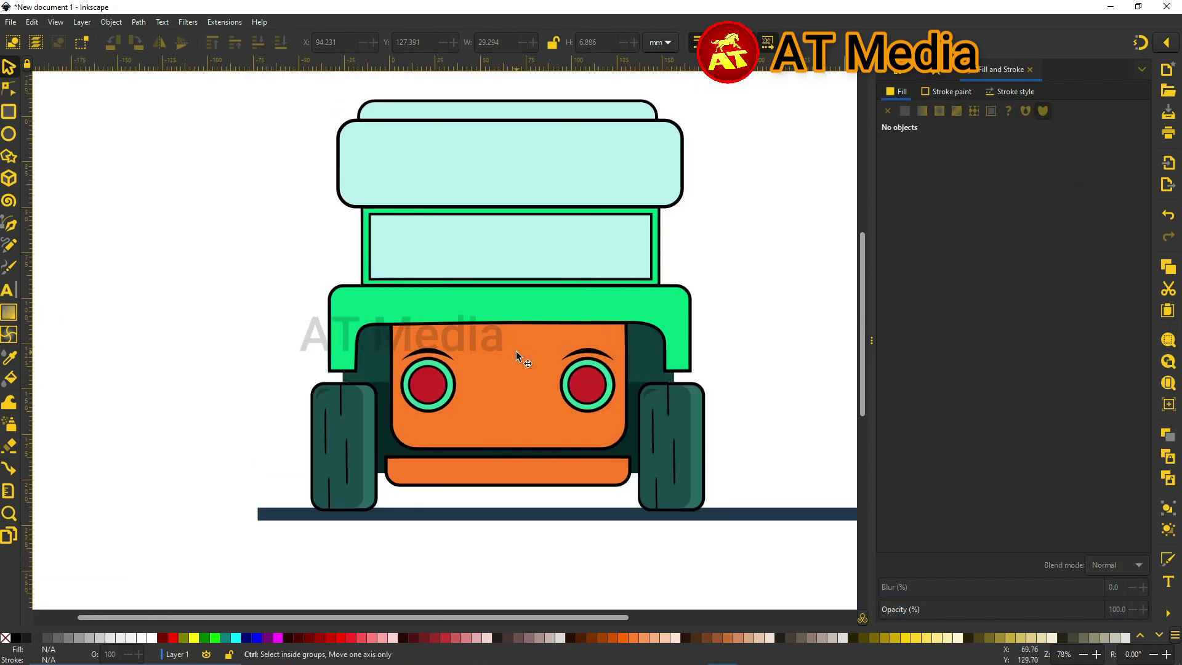
scroll(424, 350, "up", 2)
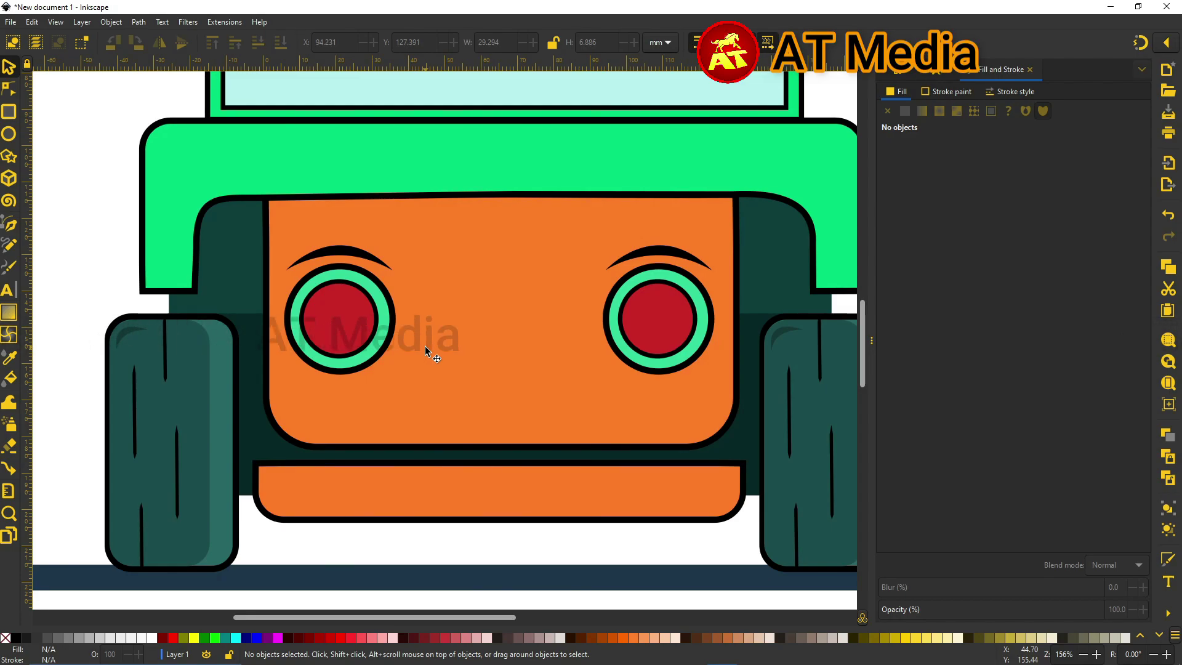
scroll(105, 260, "up", 1, "ctrl")
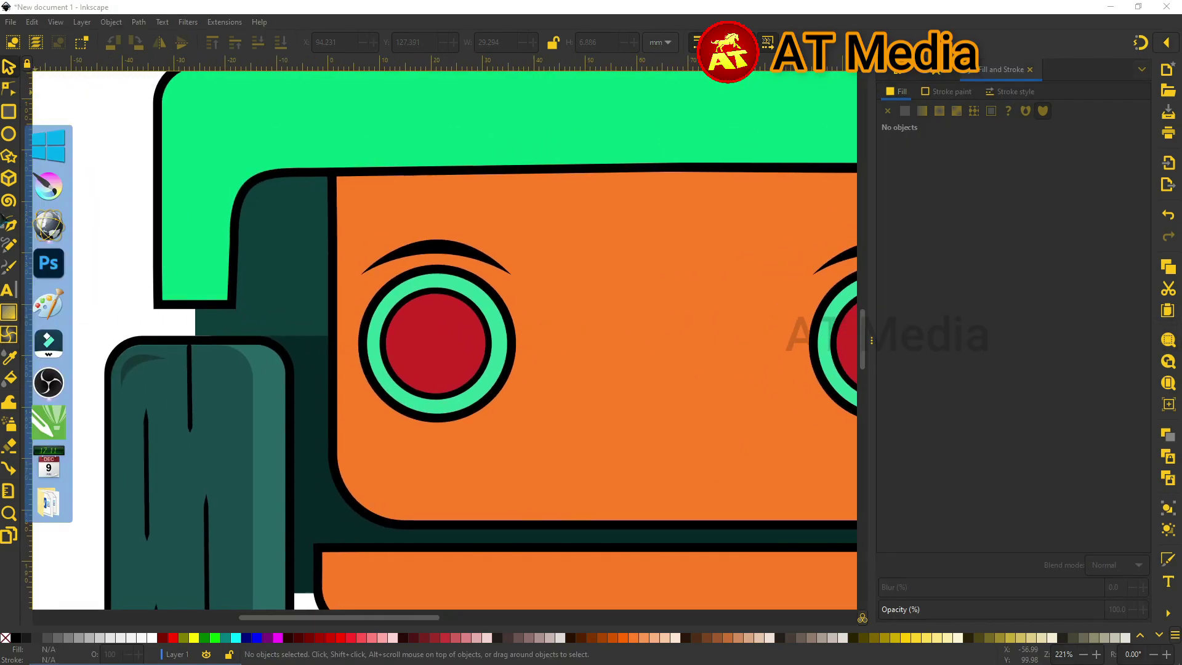
Delete the red eye's top node and pull a new node up on its top edge.
left_click(9, 90)
left_click(450, 298)
scroll(448, 299, "up", 1, "ctrl")
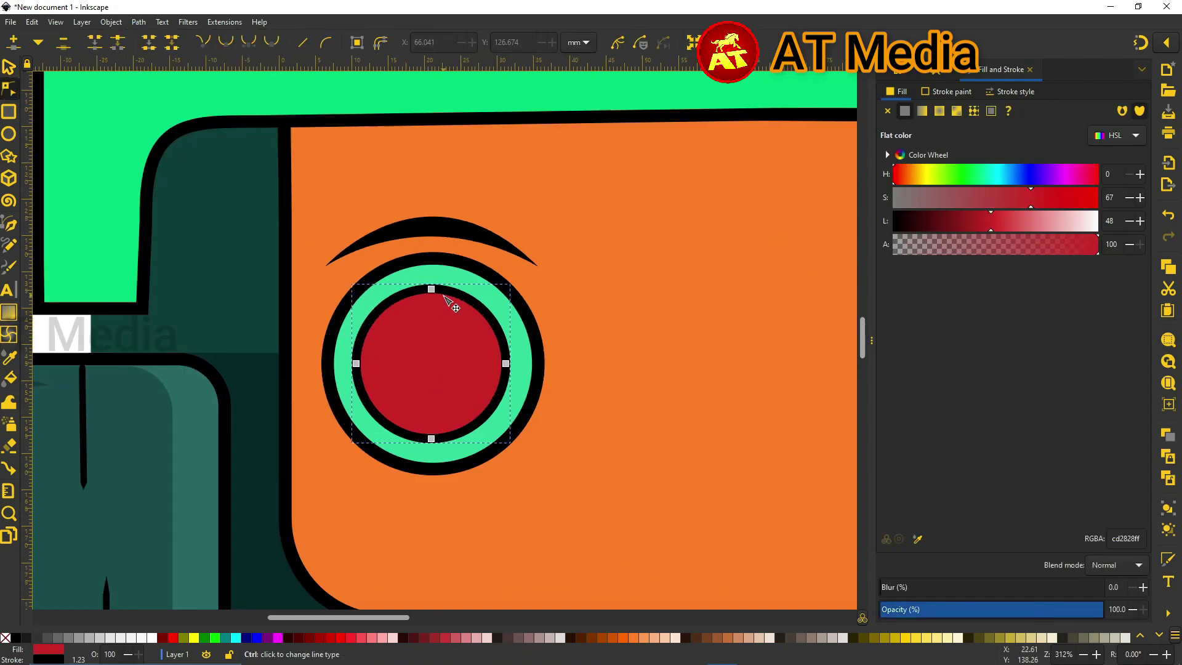
key("Delete")
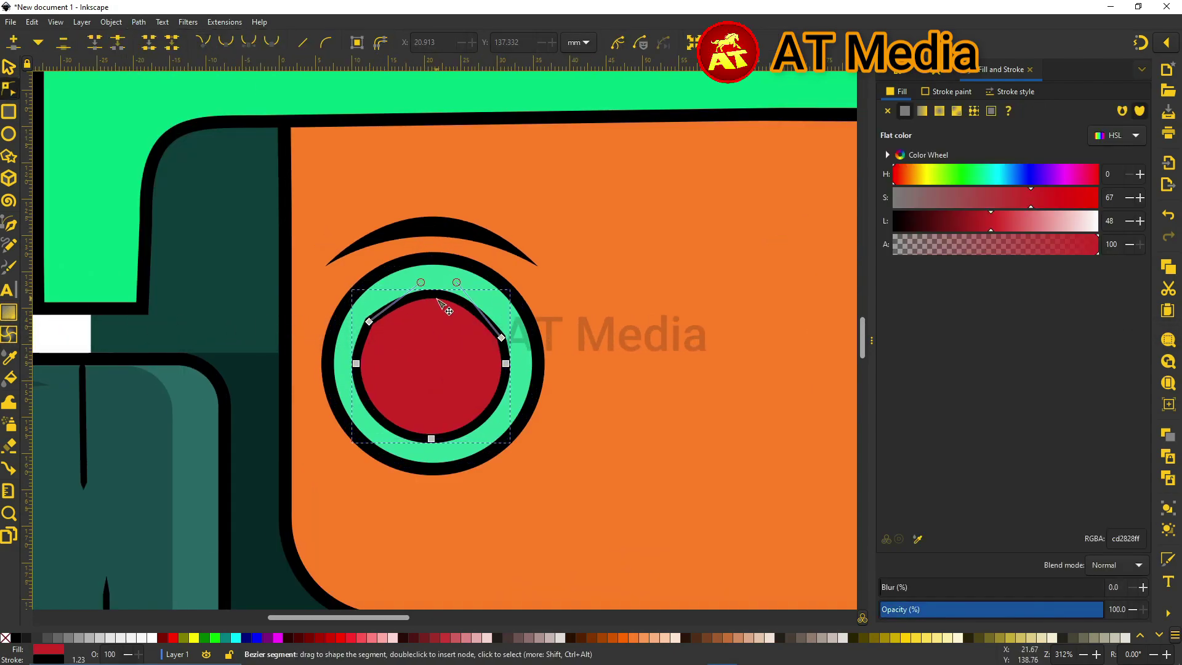
double_click(372, 327)
left_click_drag(373, 327, 378, 301)
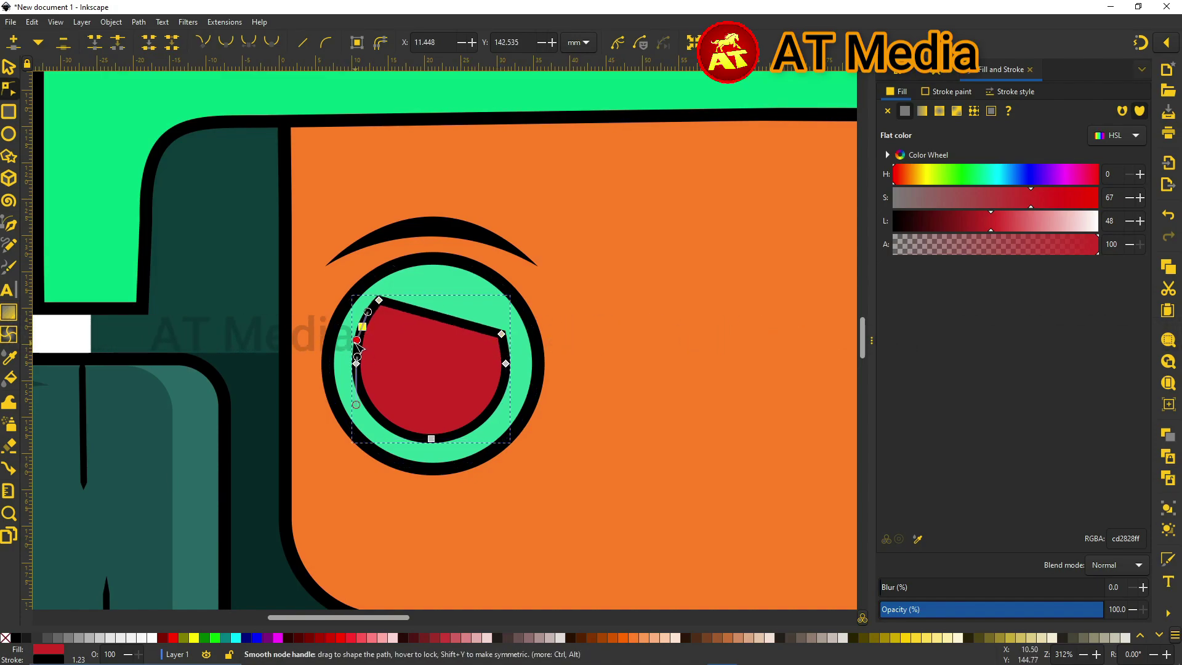
scroll(357, 352, "up", 2, "ctrl")
Lower both top nodes to give the red eye a slanted flat top.
left_click(333, 369)
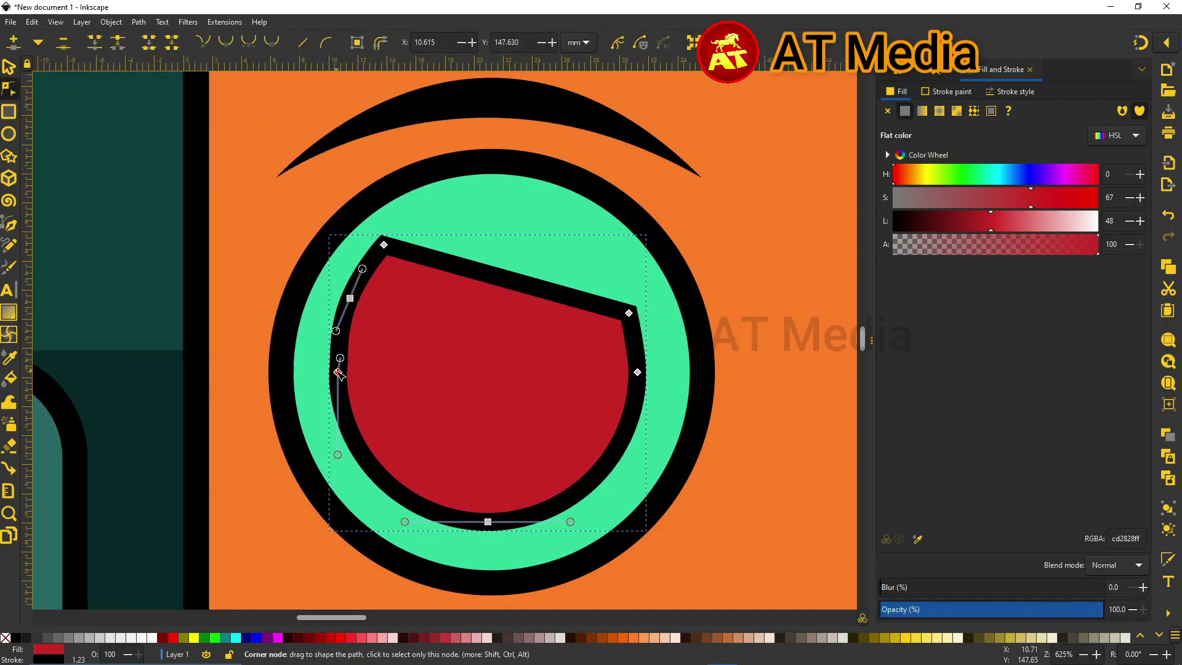
left_click(628, 313, "shift")
left_click_drag(383, 244, 383, 258)
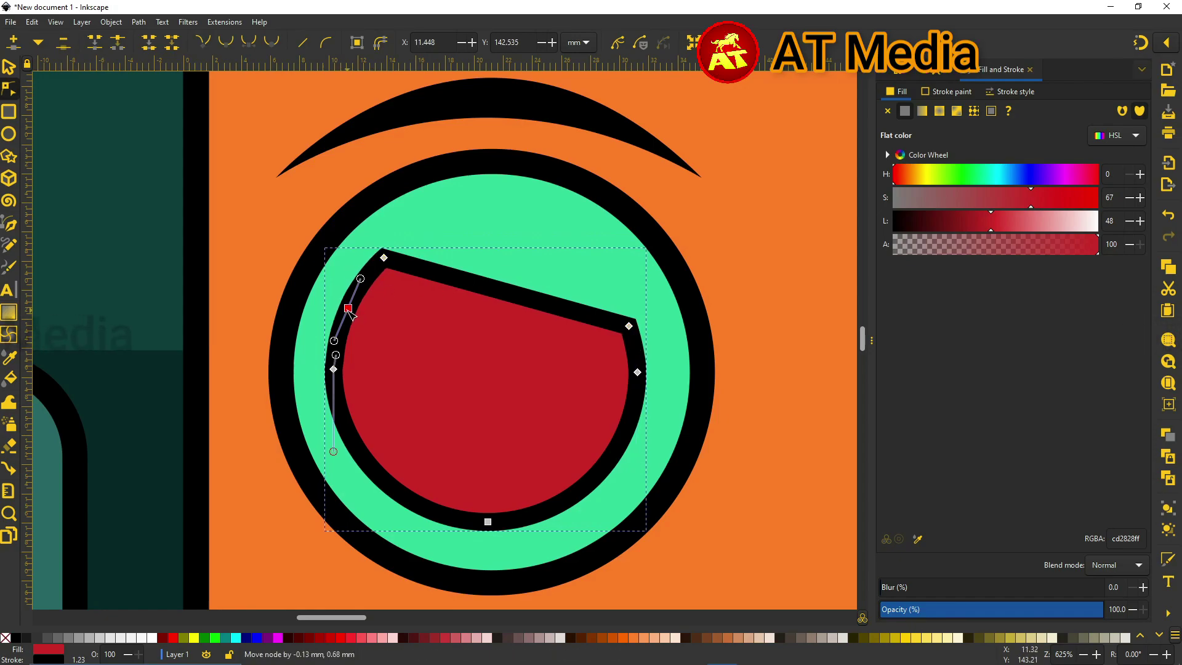
key("s")
scroll(325, 223, "down", 2, "ctrl")
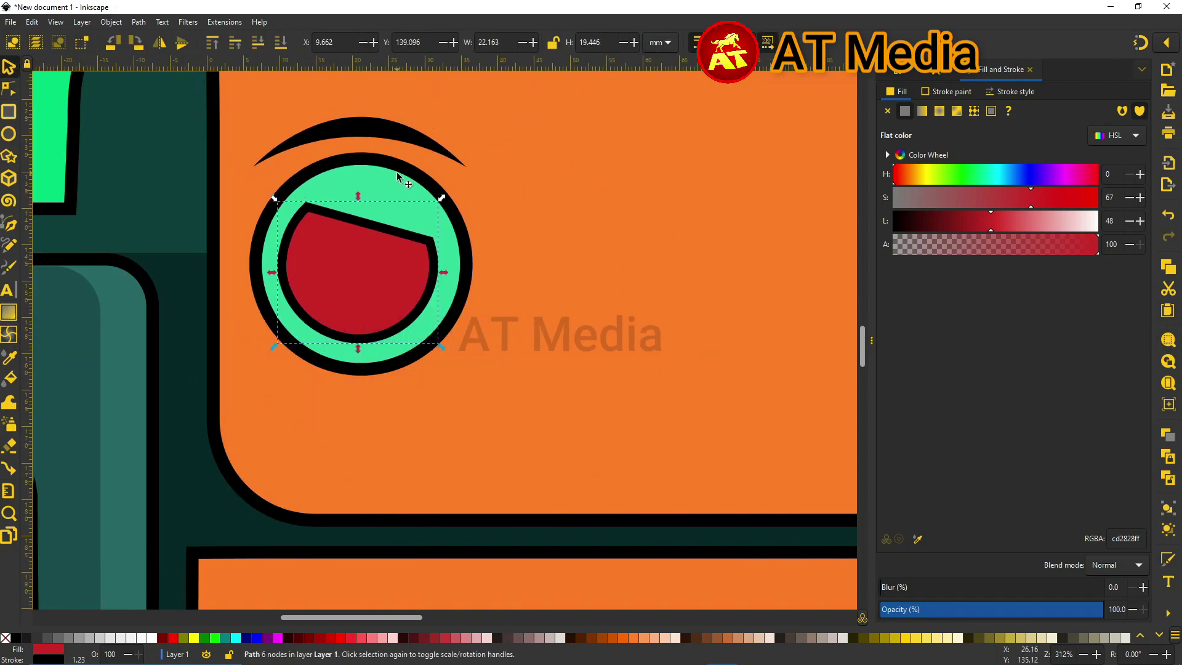
Delete the left eye's green ring and its curved eyebrow.
left_click(397, 179)
key("Delete")
left_click(360, 123)
key("Delete")
scroll(534, 151, "up", 1, "ctrl")
key("b")
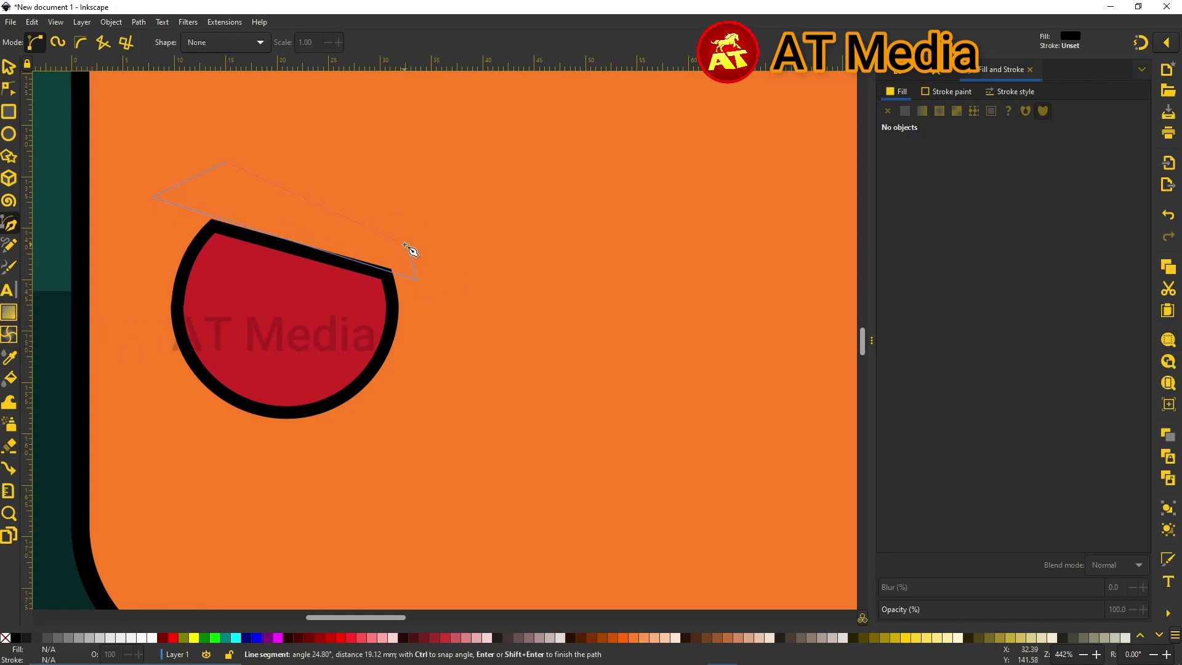
Close the new angular black brow outline and widen it slightly.
left_click(405, 246)
left_click(417, 279)
key("s")
left_click_drag(427, 279, 425, 283)
scroll(391, 274, "down", 3, "ctrl")
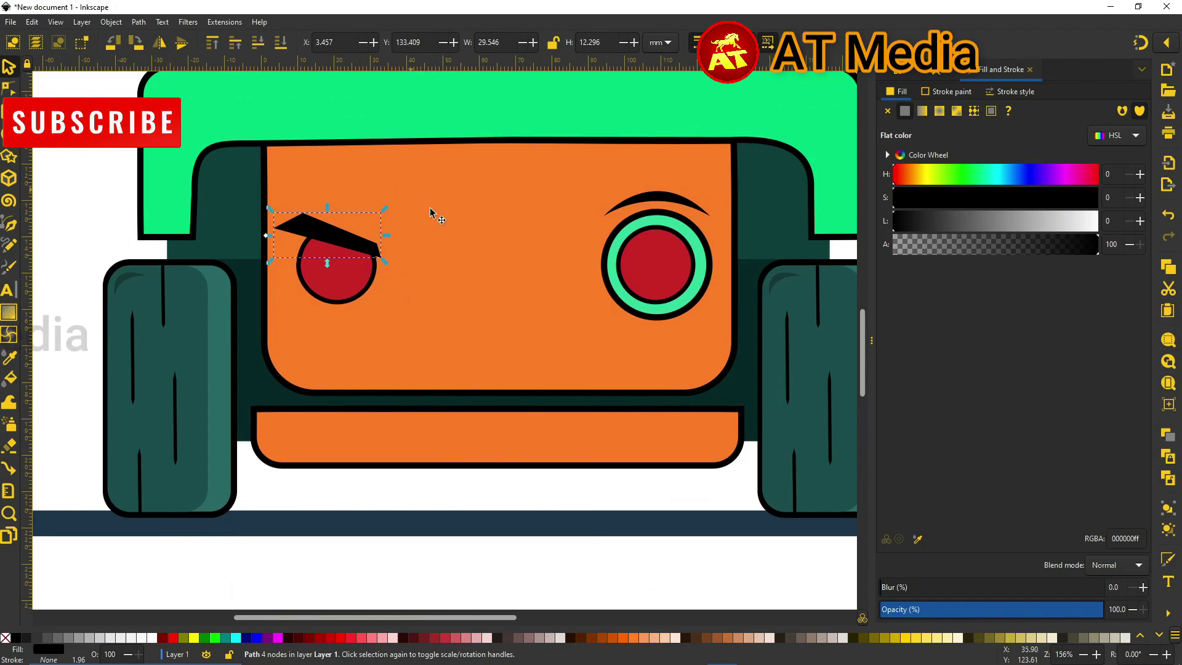
Duplicate the red eye shape and enlarge the copy into an outer ring.
left_click(350, 288)
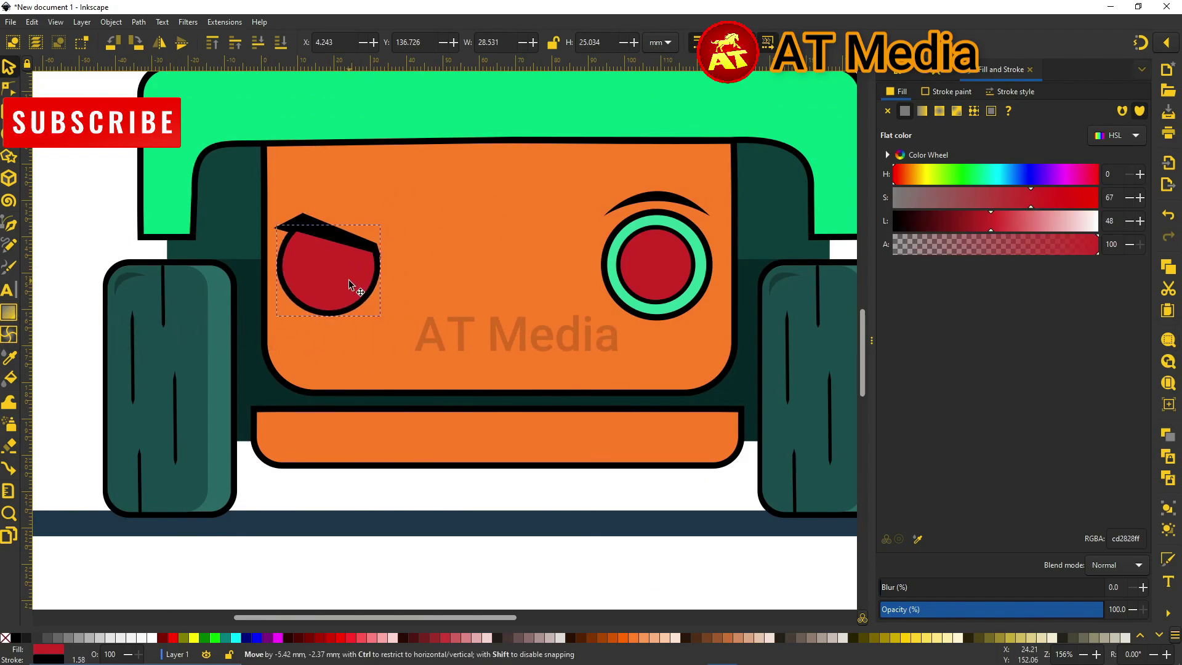
key("ctrl+d")
key("ctrl+parenright")
key("ctrl+parenright")
key("ctrl+parenright")
scroll(362, 249, "up", 2, "ctrl")
double_click(251, 197)
scroll(249, 185, "up", 2, "ctrl")
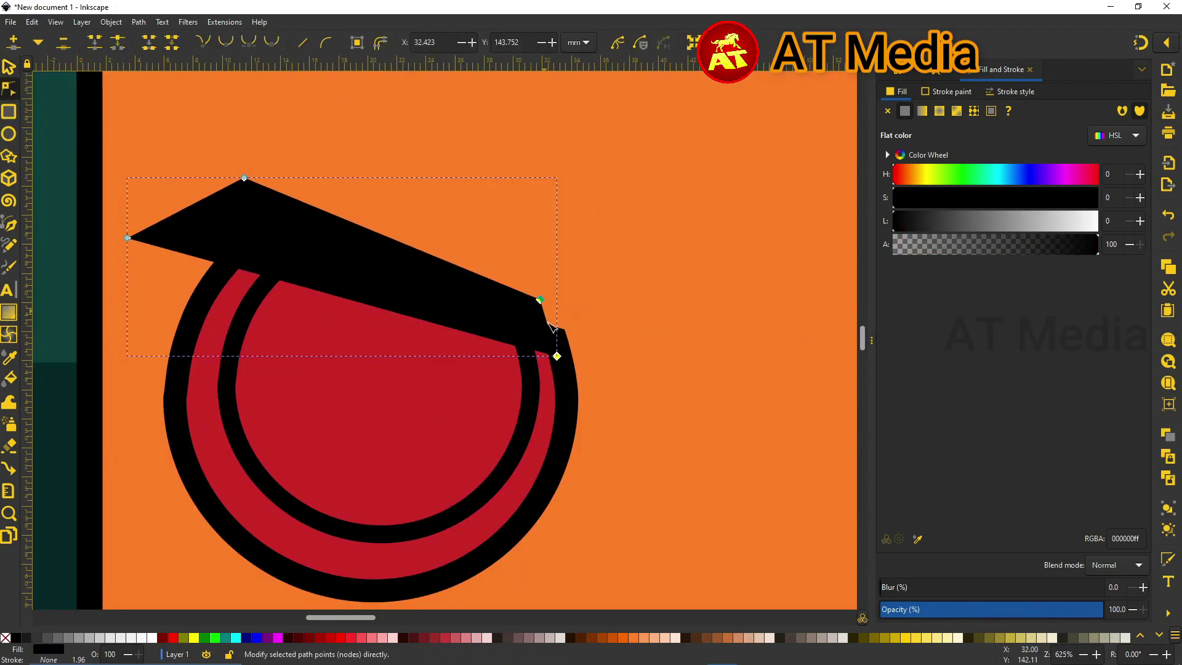
scroll(562, 354, "down", 3, "ctrl")
scroll(562, 353, "down", 2, "ctrl")
key("s")
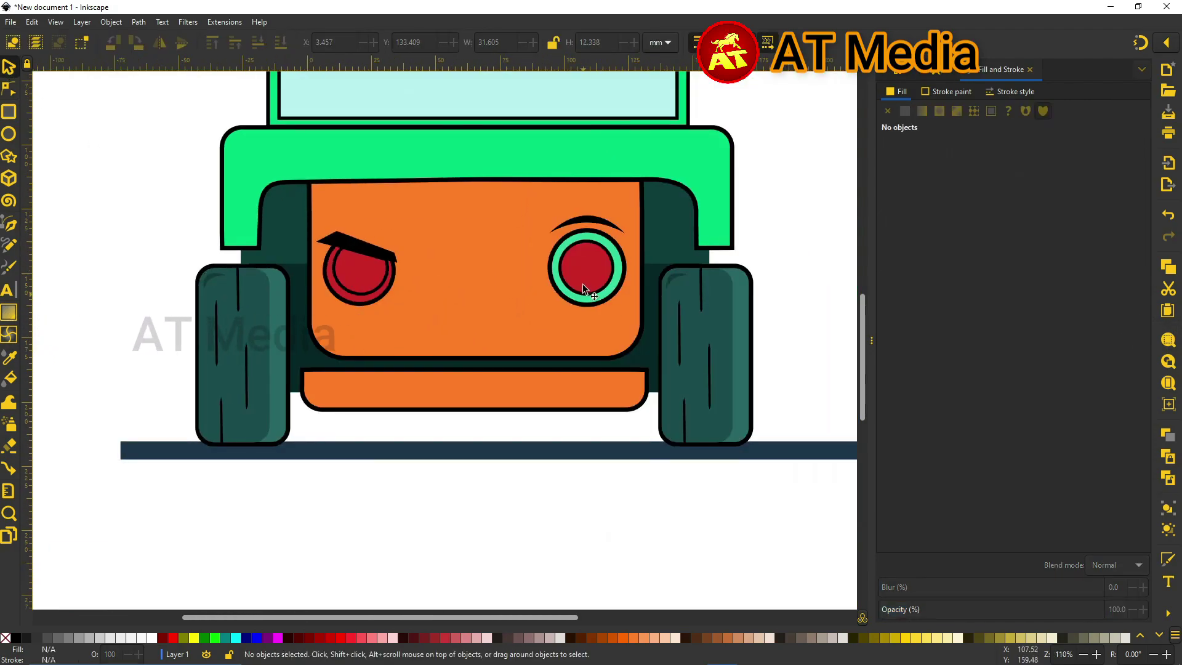
Delete the old right eye and fill the left eye's outer ring green.
left_click(596, 266)
key("Delete")
left_click(343, 265)
scroll(343, 265, "up", 1, "ctrl")
Add an inner circle filled black as the left eye's pupil.
key("ctrl+shift+v")
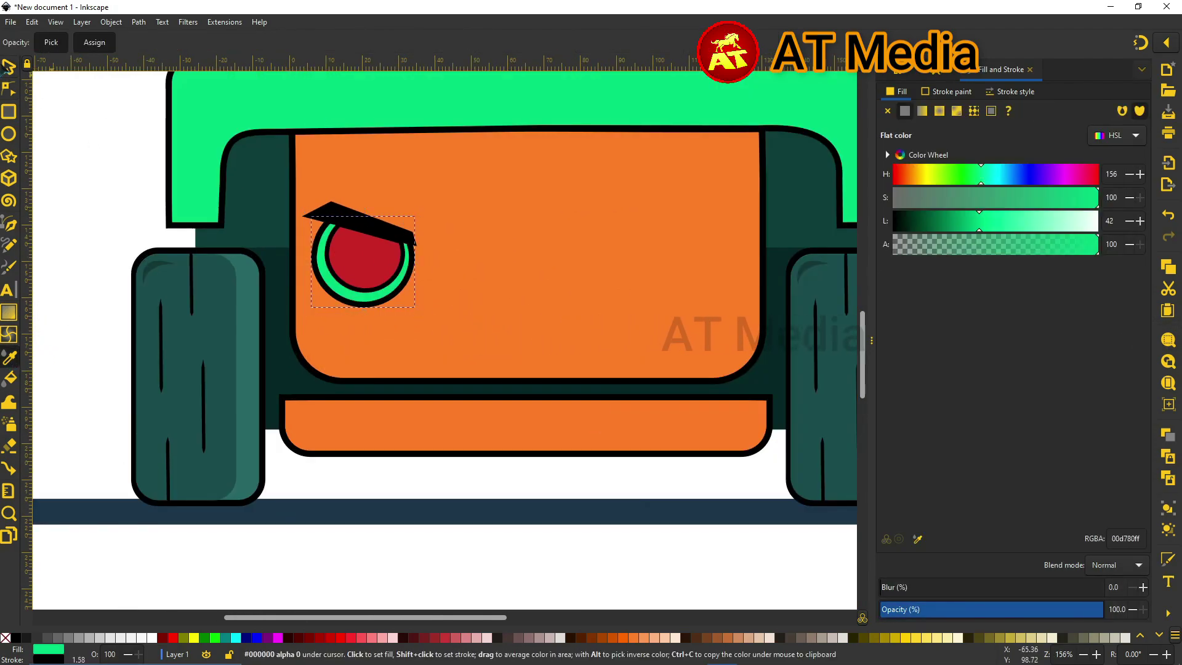
scroll(369, 240, "up", 1, "ctrl")
key("e")
scroll(383, 234, "up", 1, "ctrl")
key("ctrl+v")
left_click(16, 637)
scroll(188, 226, "down", 1, "ctrl")
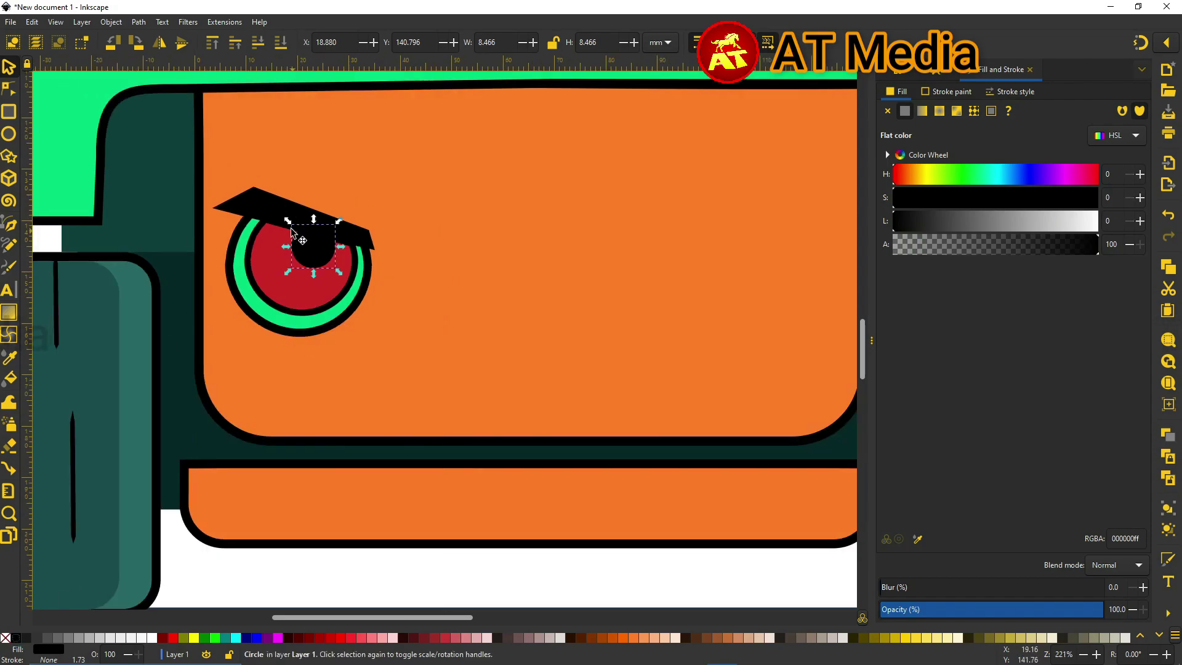
key("Escape")
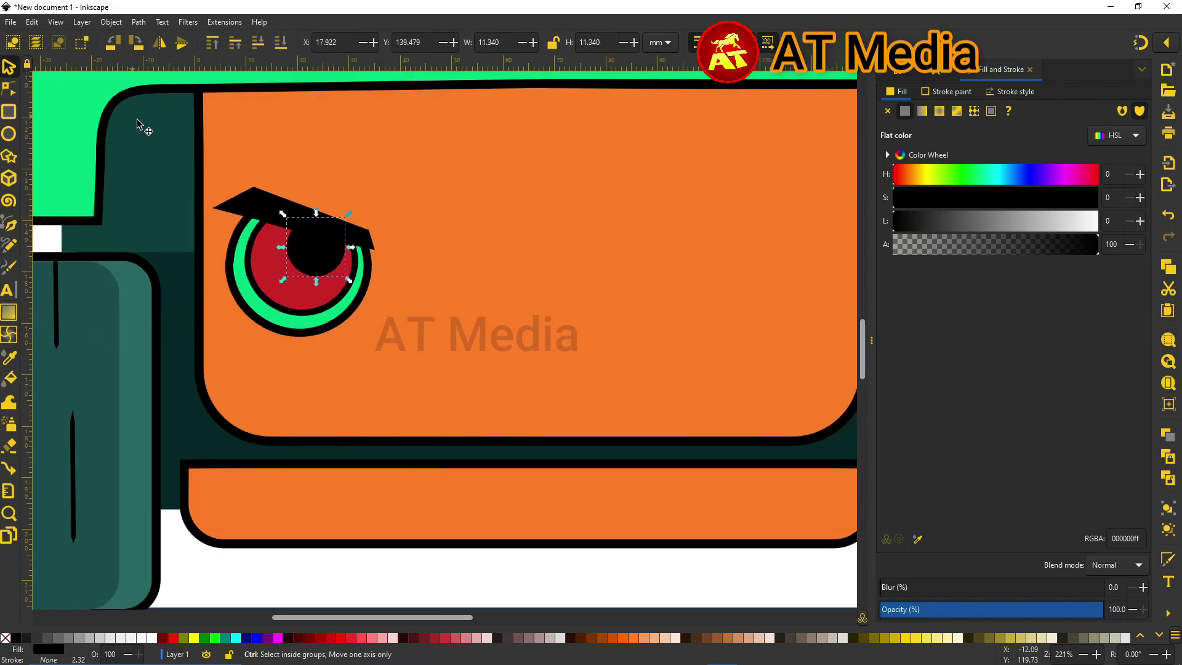
scroll(175, 311, "down", 2, "ctrl")
left_click(239, 289)
left_click(390, 488)
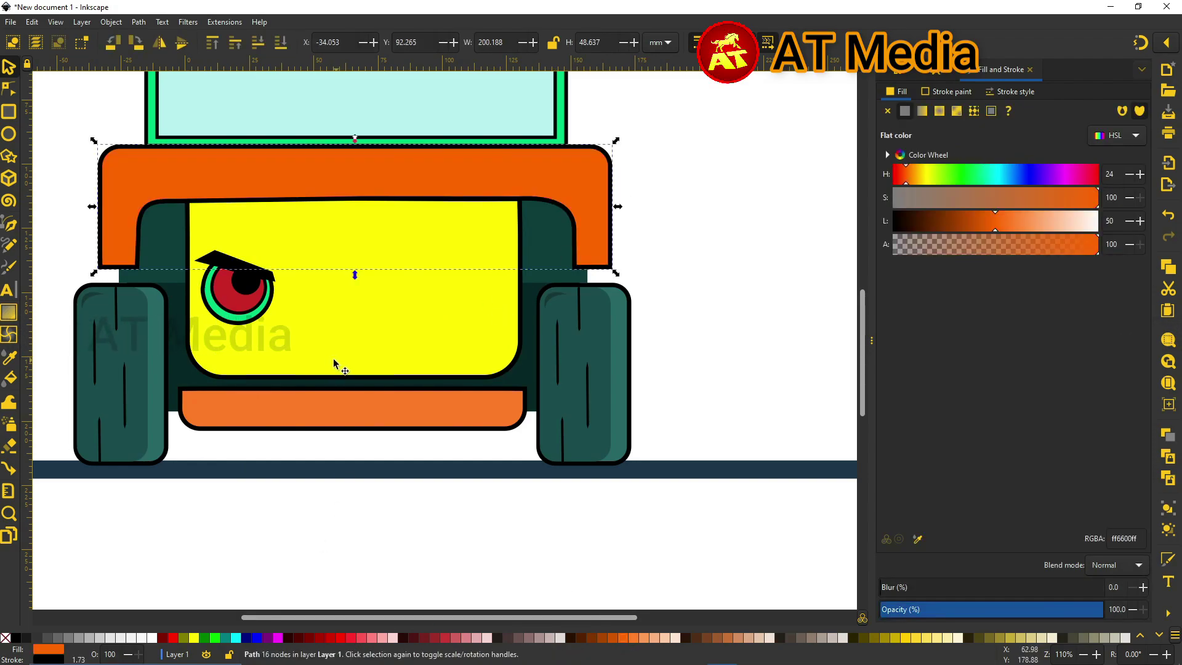
left_click(316, 564)
scroll(315, 564, "up", 2)
Recolour the front panel cyan after trying lime green and an aqua ring.
left_click(264, 372)
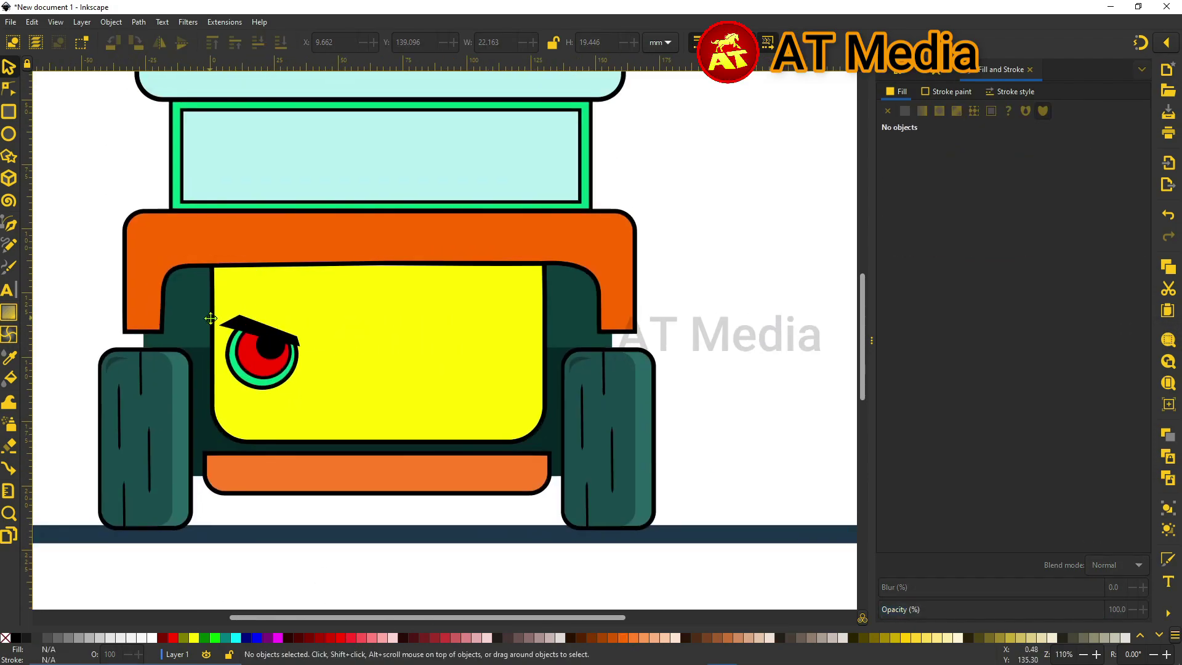
left_click(214, 637)
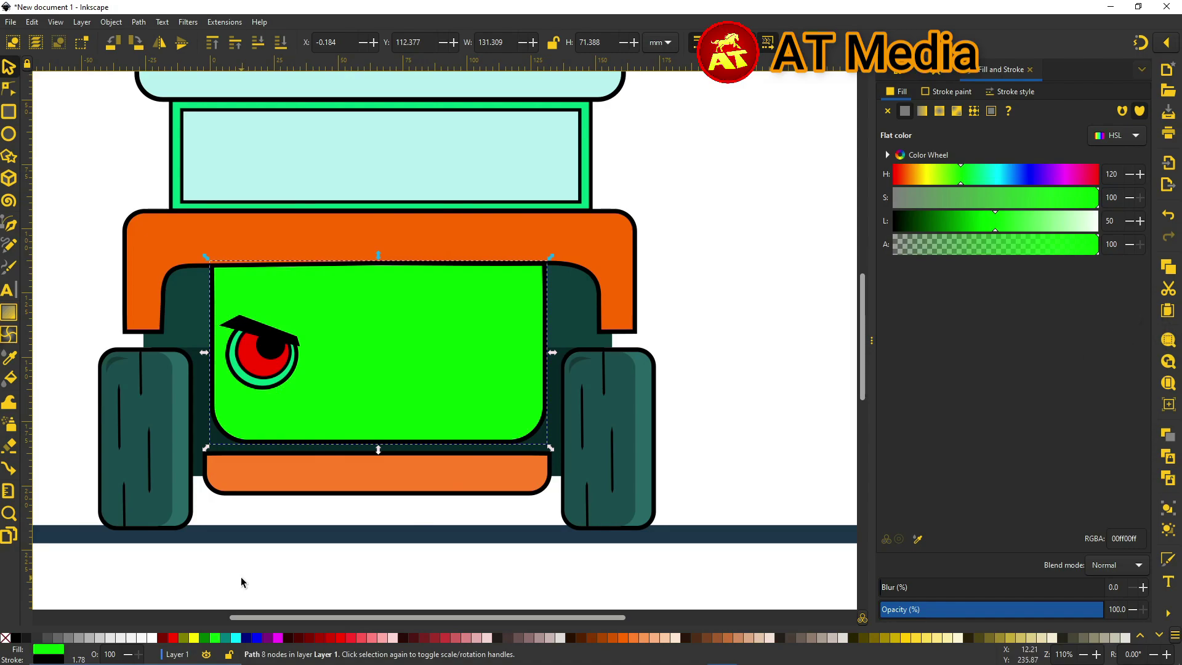
left_click(233, 363)
left_click(235, 638)
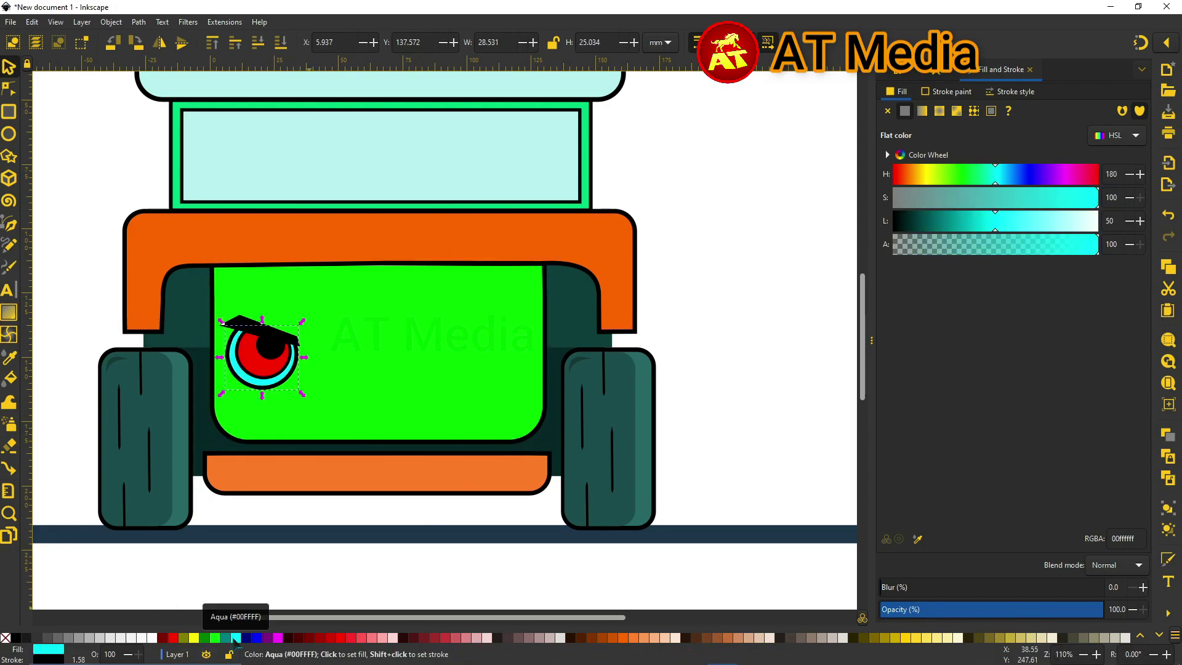
key("ctrl+z")
left_click(382, 345)
left_click(999, 174)
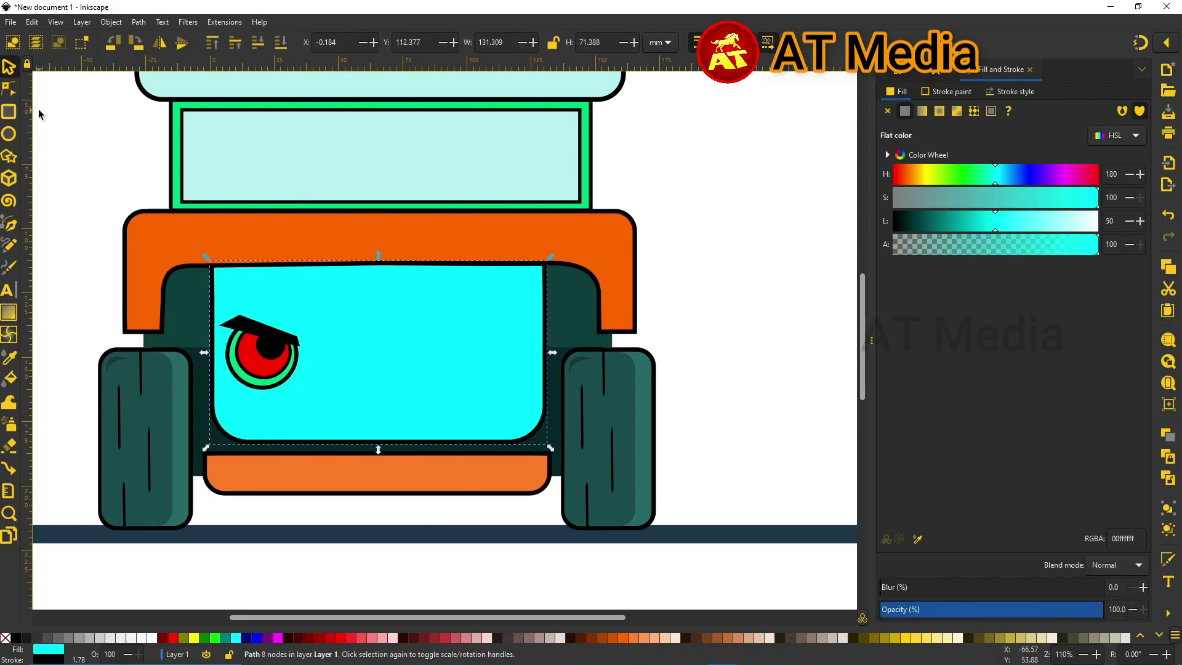
Duplicate the eye group, mirror it horizontally and place the copy on the panel's right.
left_click(263, 360)
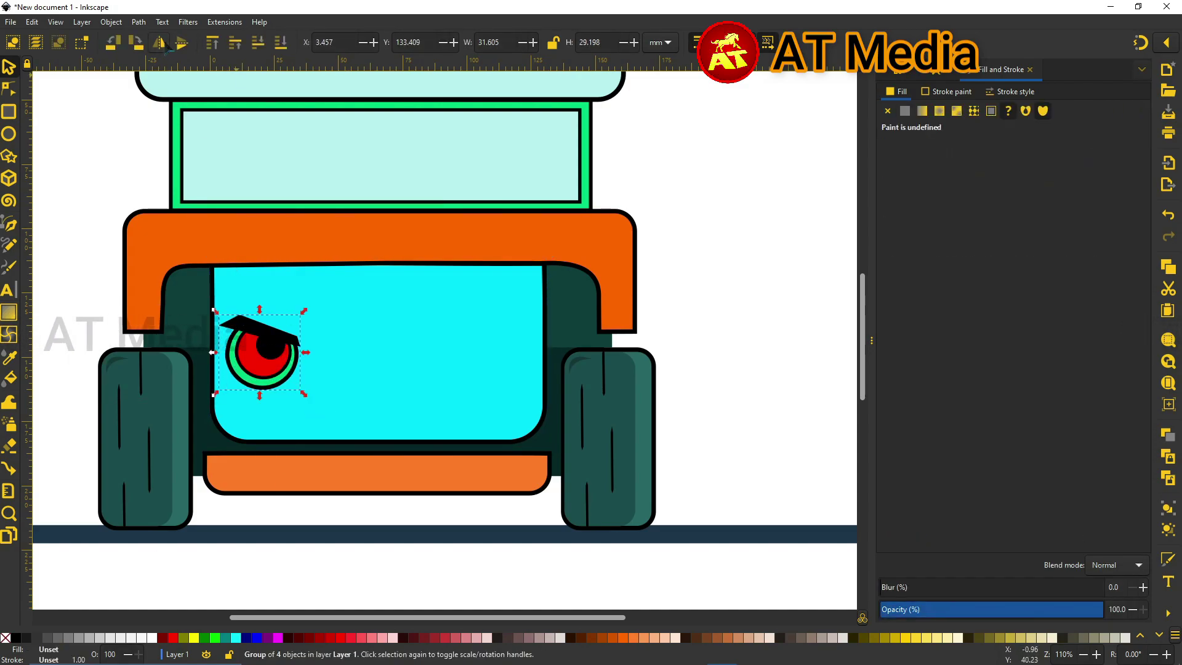
key("ctrl+d")
key("h")
left_click_drag(265, 364, 466, 364)
left_click_drag(271, 360, 293, 359)
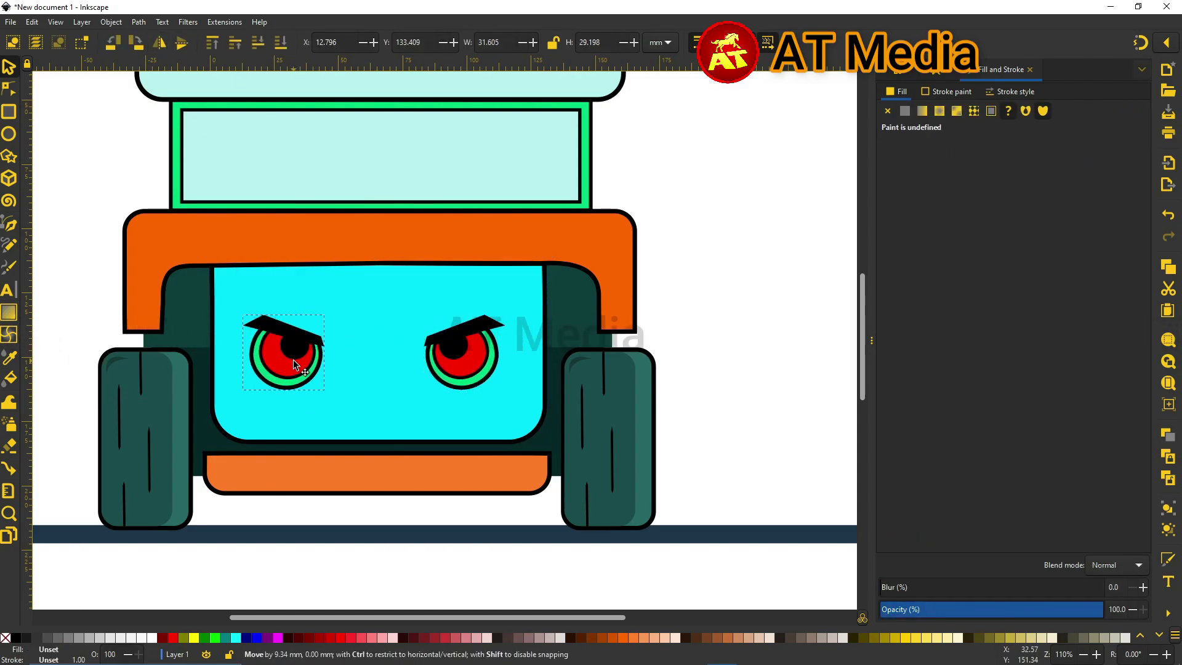
left_click(736, 253)
scroll(320, 328, "up", 1)
key("e")
key("s")
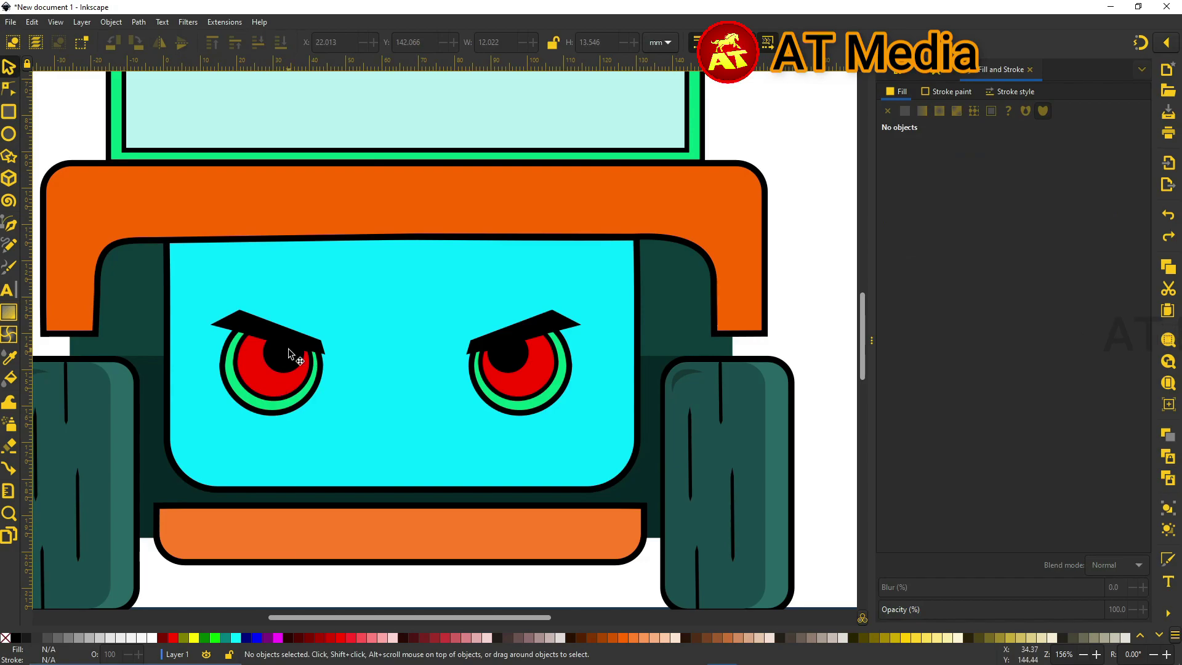
double_click(282, 352)
Give the left eye's red iris a vertical fading gradient.
key("Delete")
left_click(271, 372)
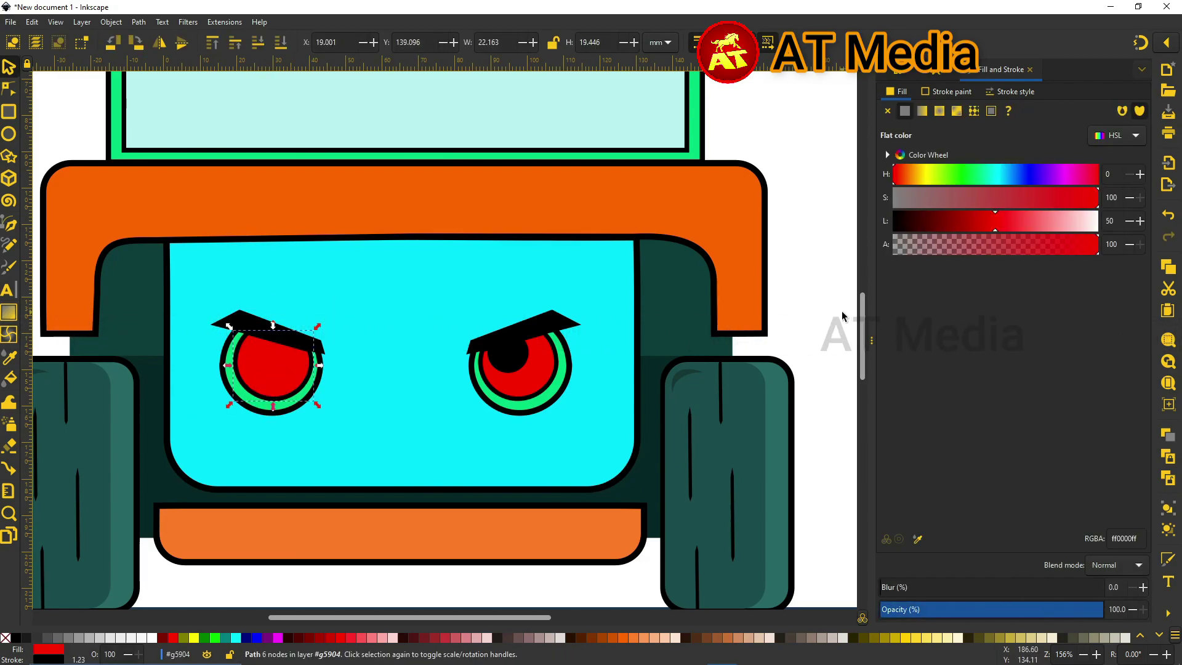
key("g")
left_click_drag(278, 354, 271, 410)
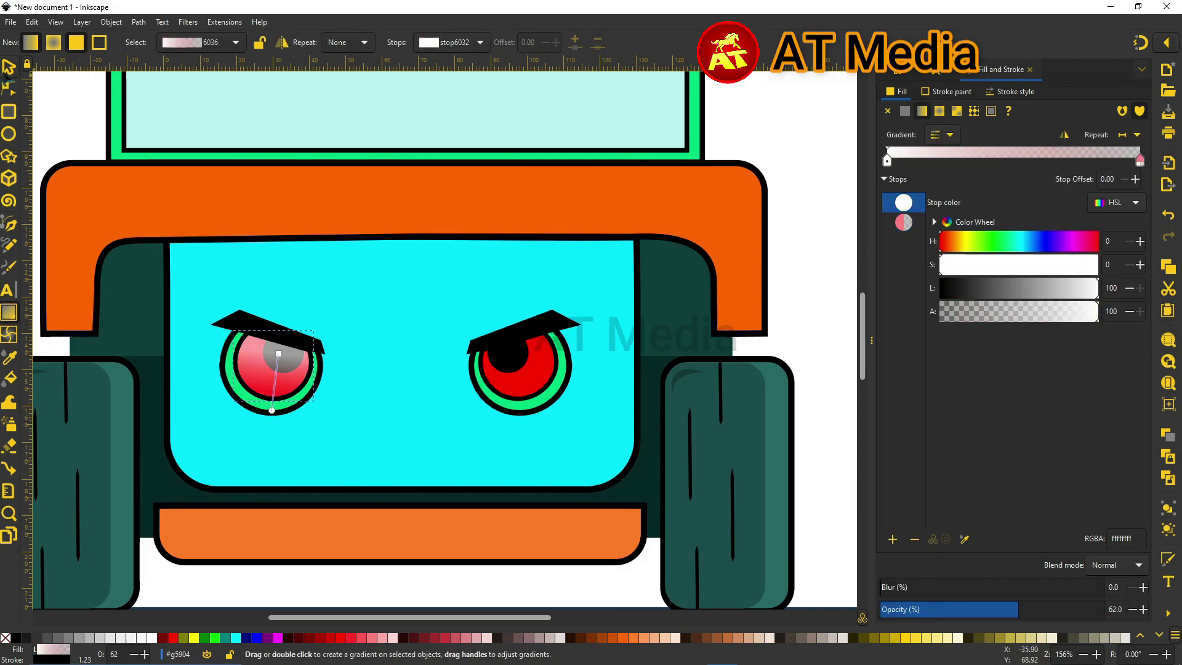
key("s")
Position the gloss highlight inside the left eye and copy it onto the right eye.
left_click_drag(230, 395, 279, 386)
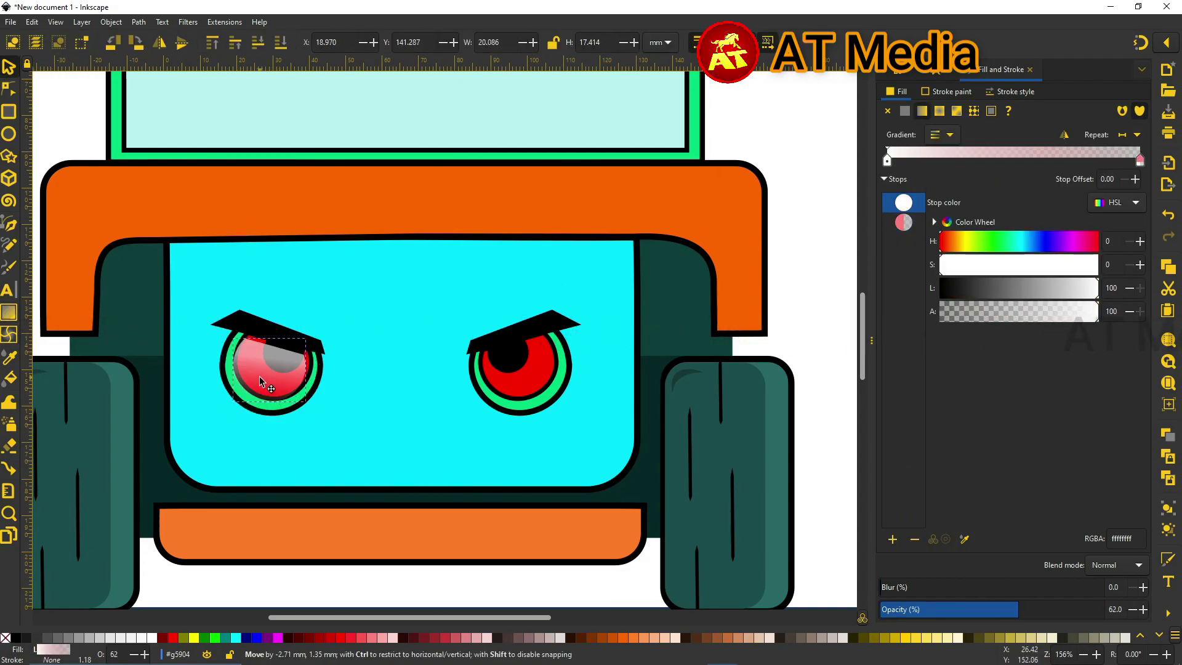
left_click(260, 373, "ctrl")
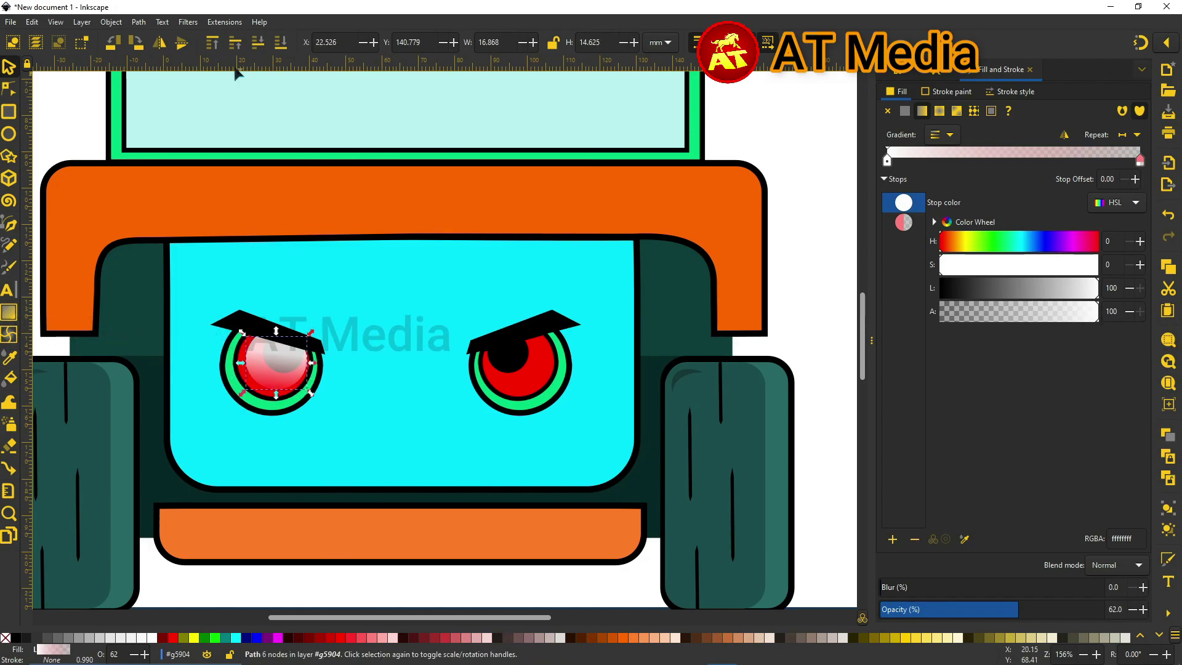
key("Tab")
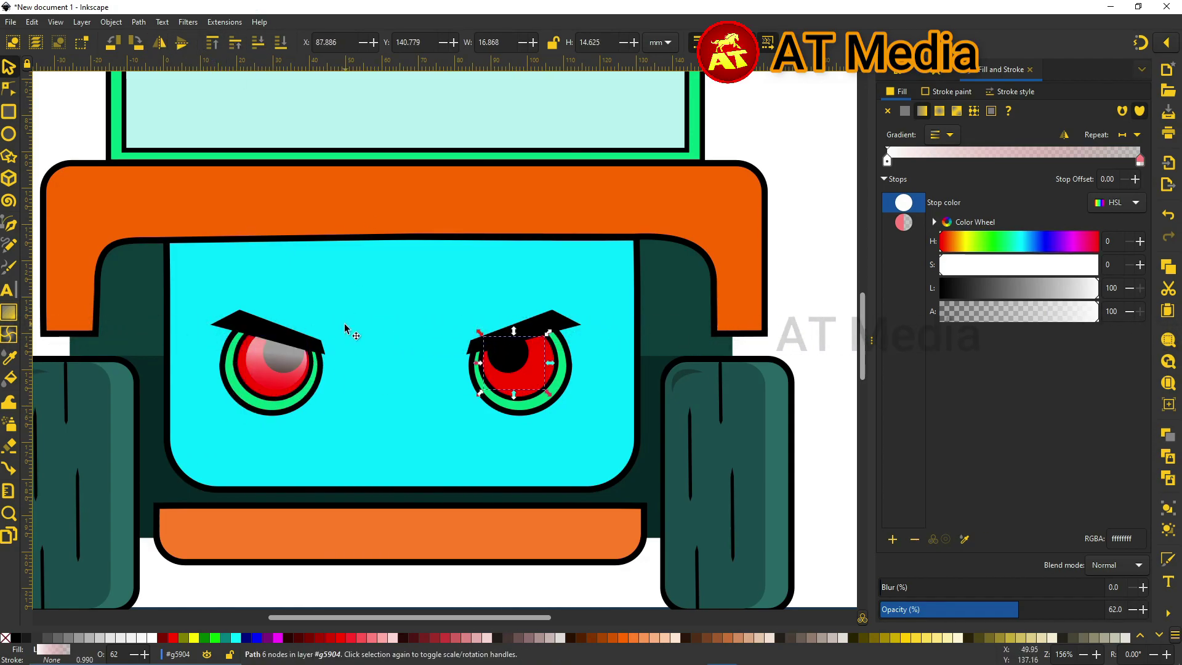
left_click(535, 366)
key("Escape")
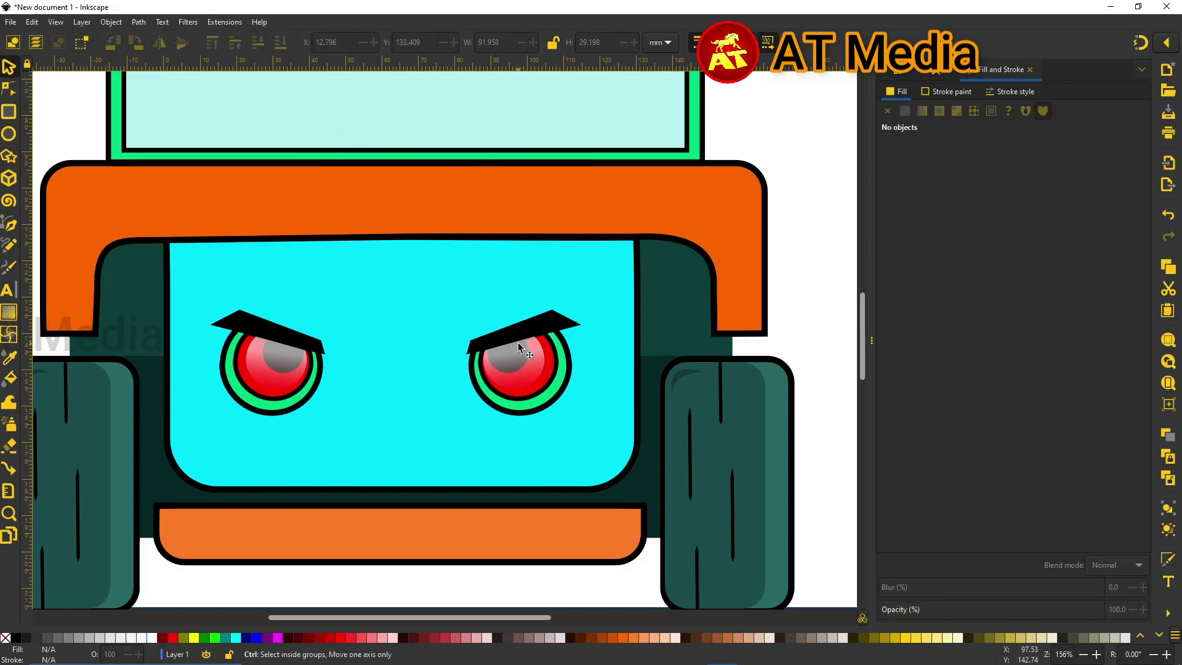
key("5")
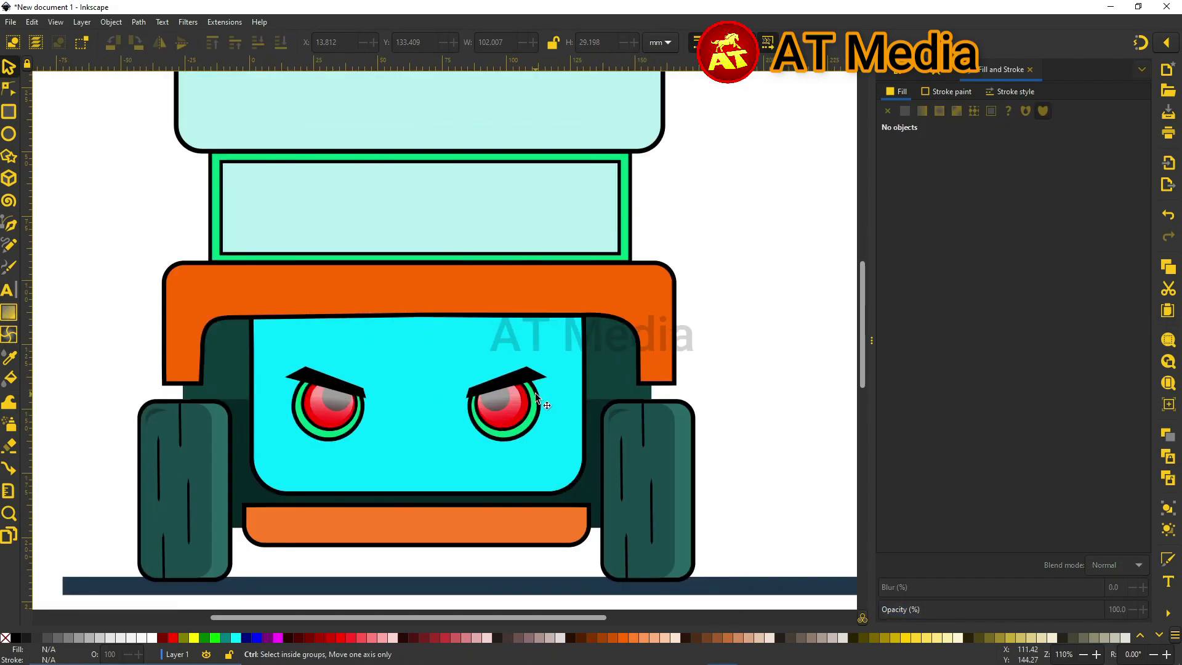
scroll(534, 392, "up", 3, "ctrl")
Draw a thin black vertical bar between the eyes and stamp copies into a grille.
key("r")
left_click_drag(360, 220, 379, 433)
key("s")
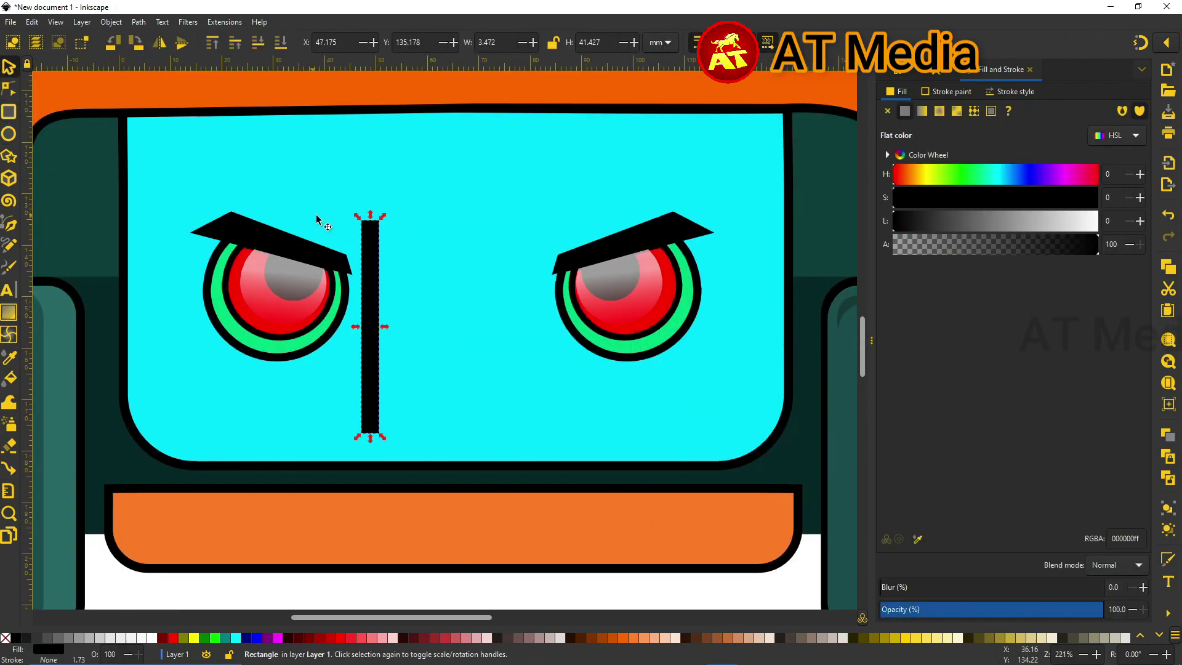
left_click_drag(378, 338, 543, 358)
key("space")
key("space")
key("space")
key("space")
key("space")
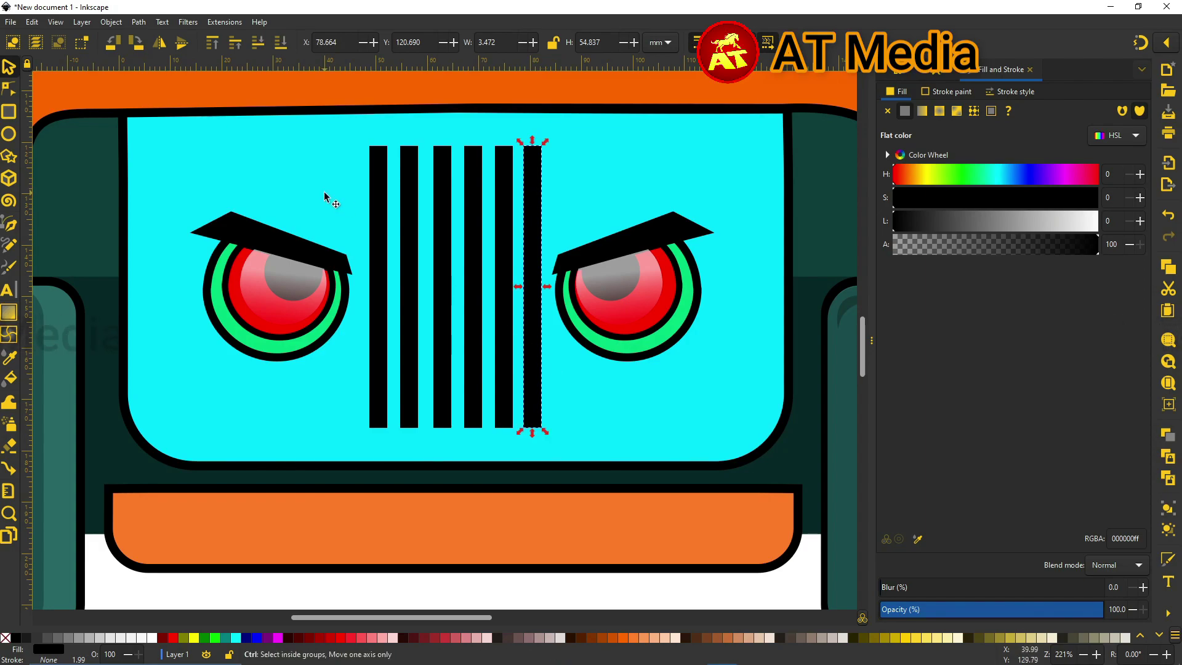
scroll(324, 195, "down", 3, "ctrl")
scroll(325, 377, "down", 1, "ctrl")
scroll(324, 208, "up", 1, "ctrl")
Change the roof rectangle's fill from pale cyan to yellow.
left_click(324, 208)
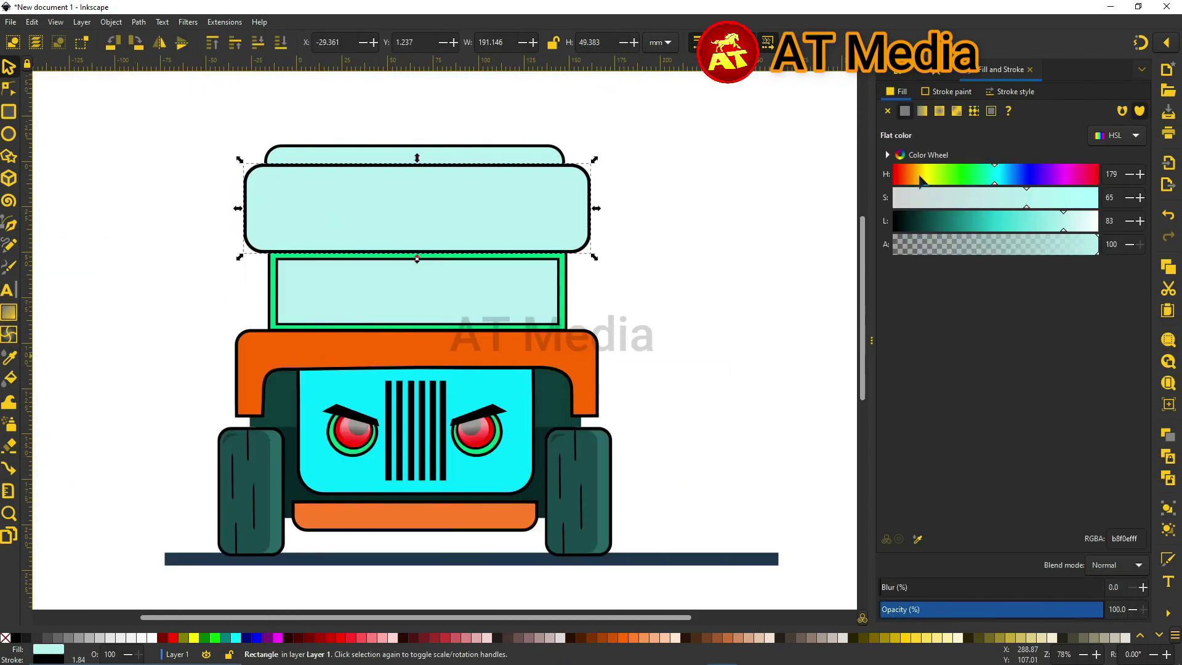
left_click(919, 175)
left_click(1095, 197)
left_click(1001, 220)
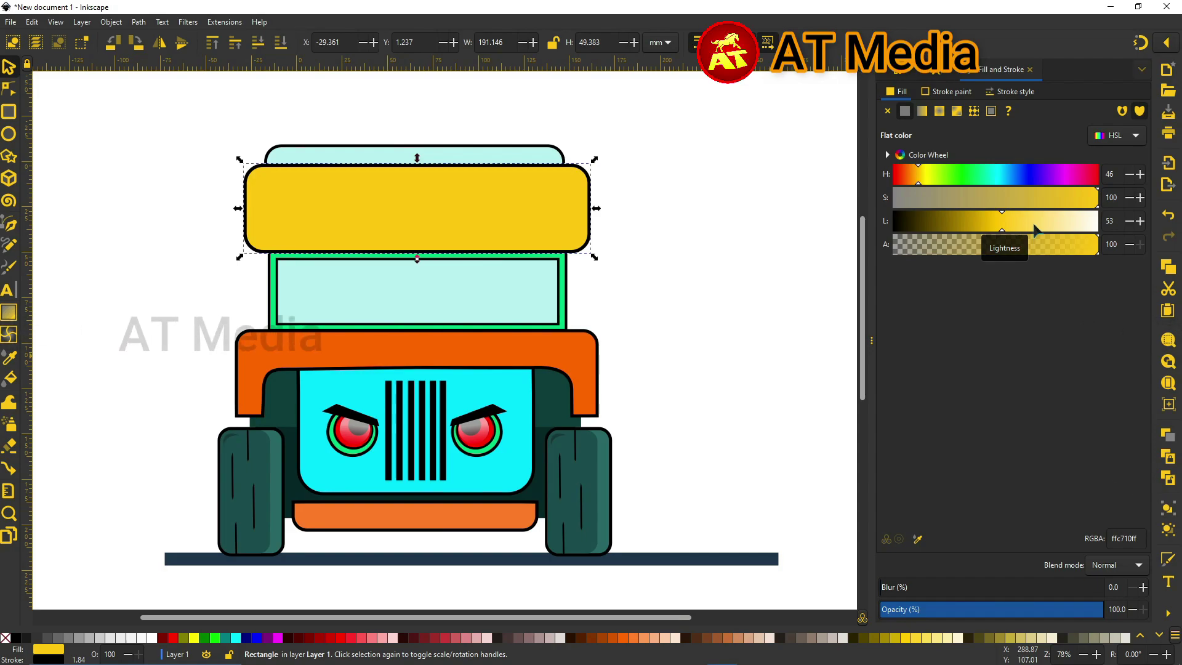
Shift the roof toward orange and curve the highlight copy's top edge, removing its outline.
scroll(408, 190, "up", 2, "ctrl")
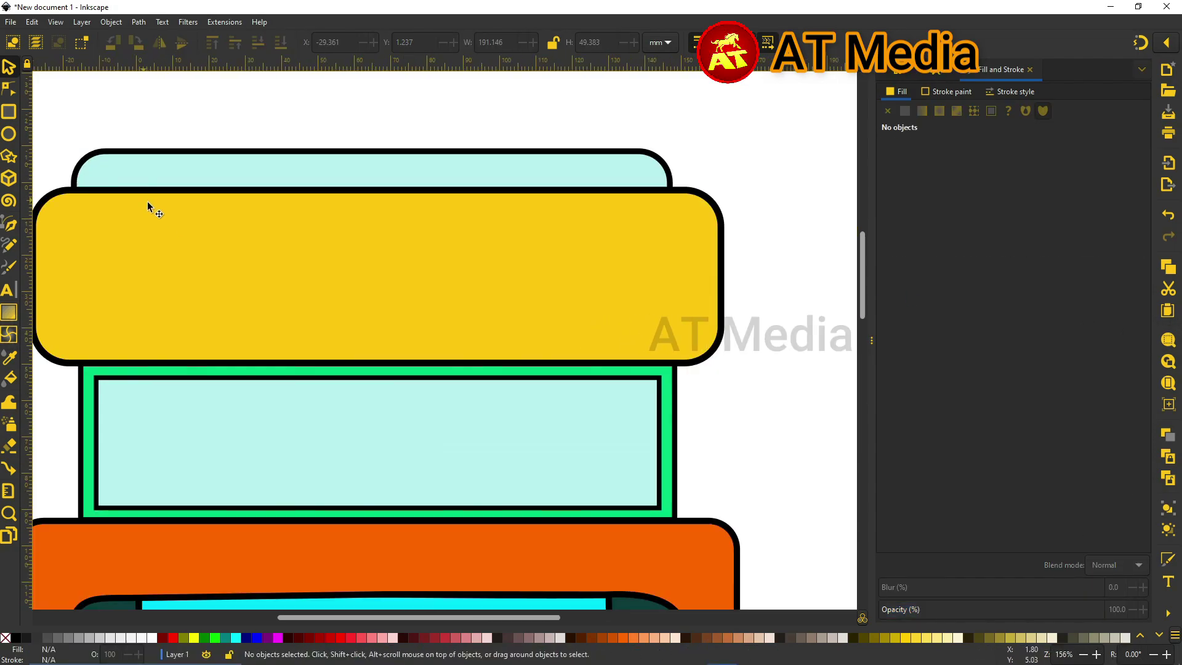
left_click_drag(916, 186, 914, 185)
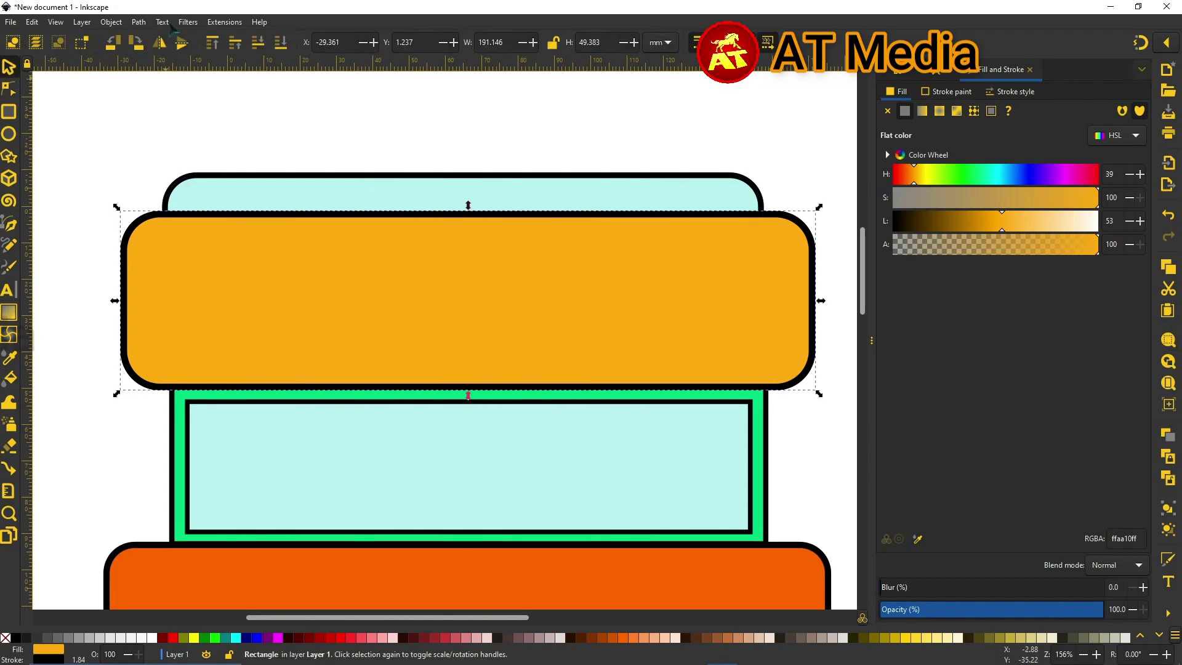
key("n")
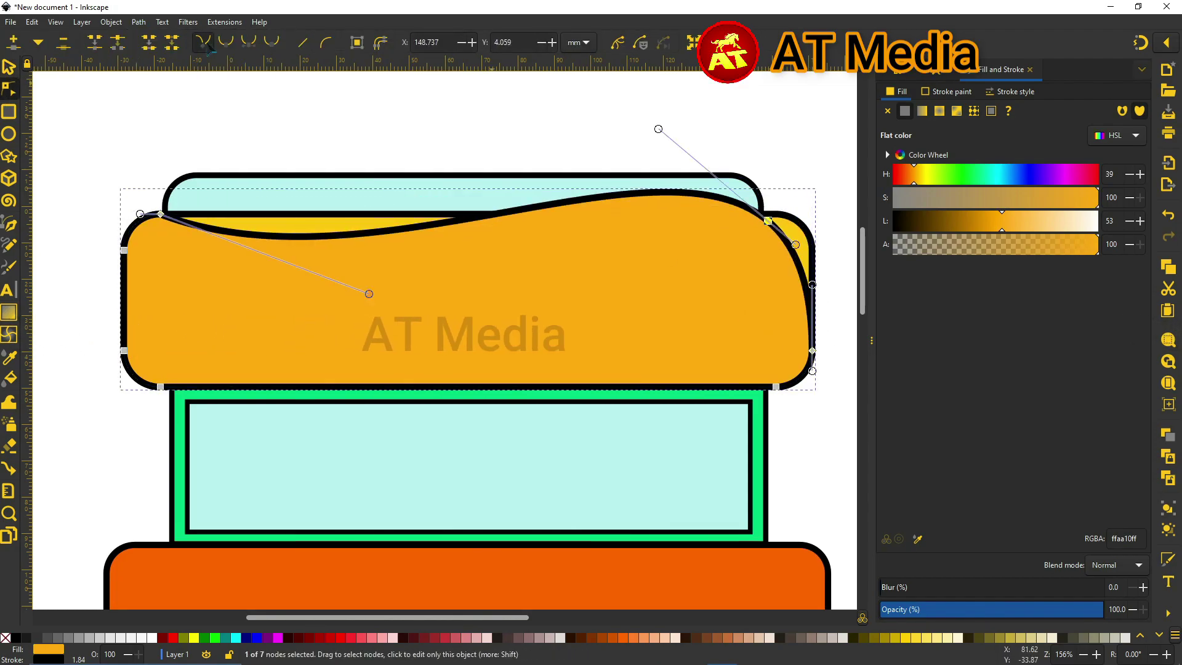
mouse_move(807, 233)
left_mouse_down()
mouse_move(315, 248)
mouse_move(230, 221)
left_mouse_up()
left_click(187, 23)
key("Escape")
left_click(5, 637, "shift")
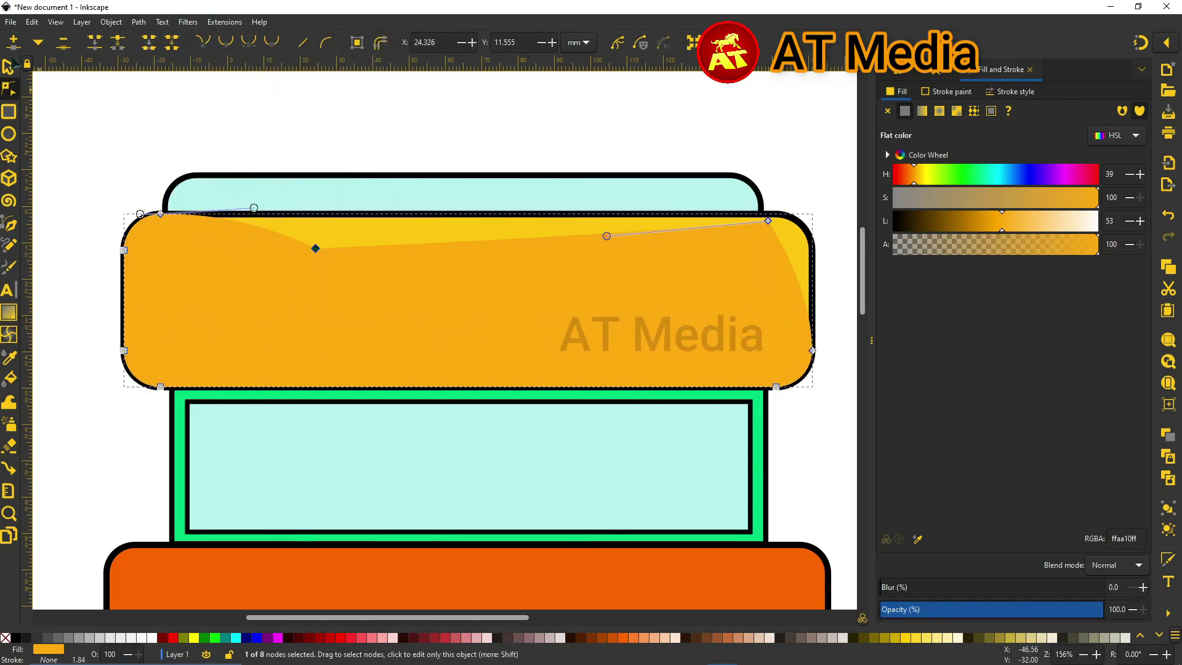
key("s")
left_click_drag(183, 302, 172, 301)
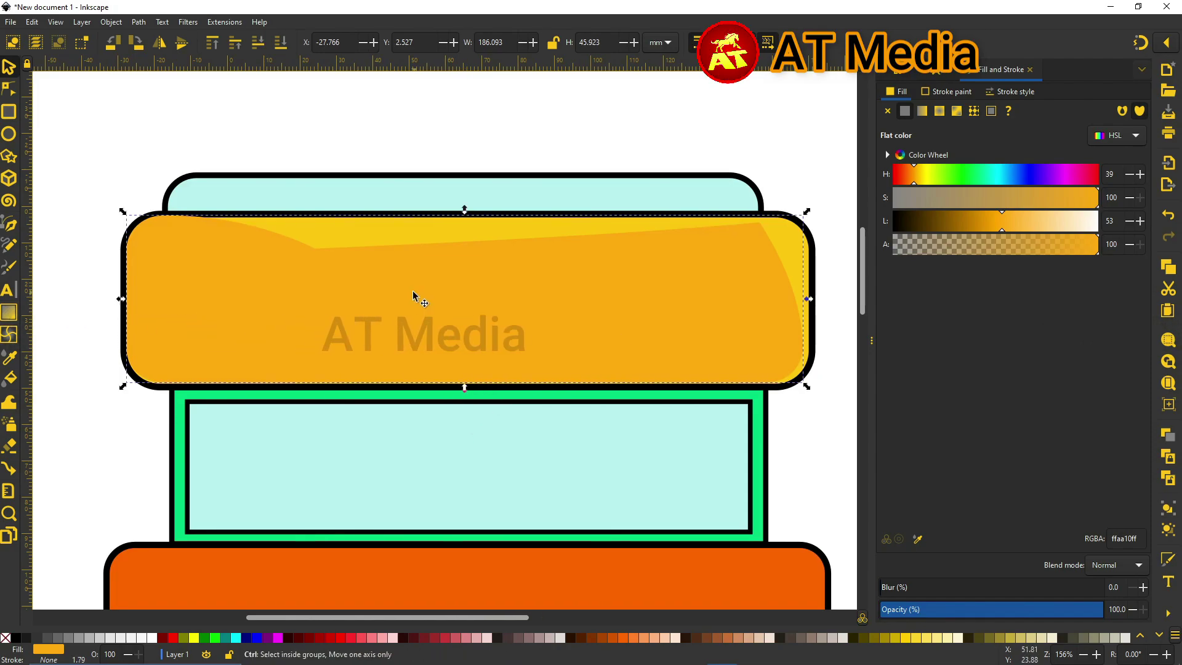
Reshape the highlight into a narrow pointed shape across the roof's right side.
key("n")
left_click_drag(763, 221, 601, 261)
mouse_move(757, 338)
left_mouse_down()
mouse_move(725, 381)
mouse_move(577, 379)
left_mouse_up()
key("shift+l")
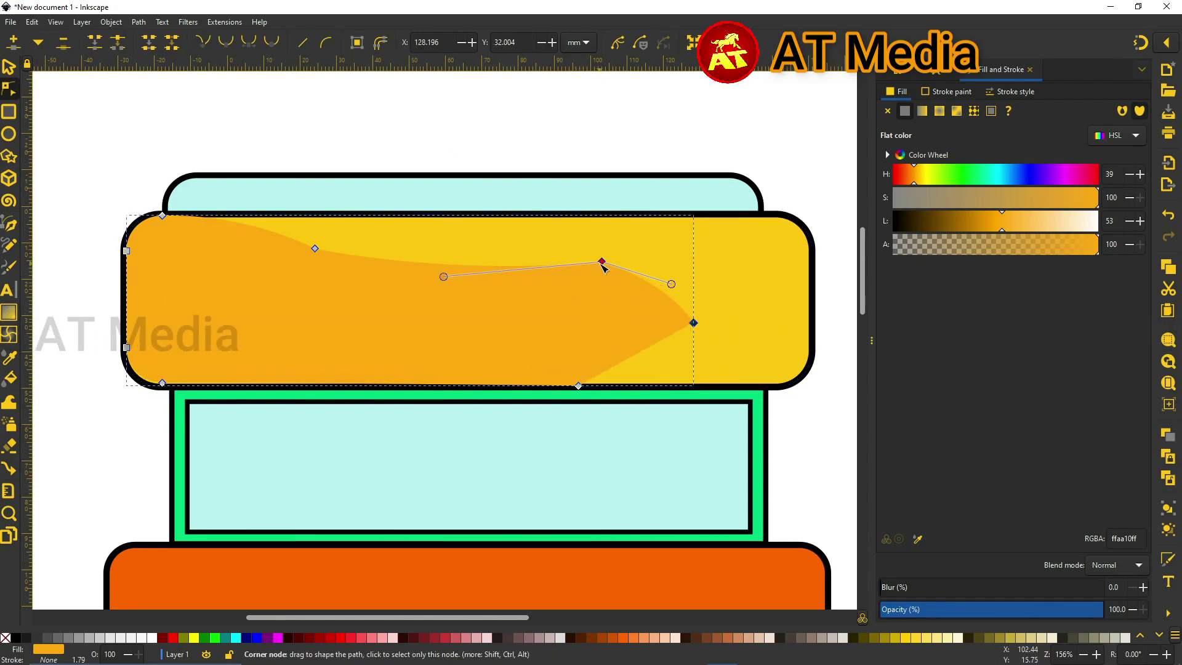
left_click_drag(601, 261, 523, 229)
scroll(459, 298, "up", 2)
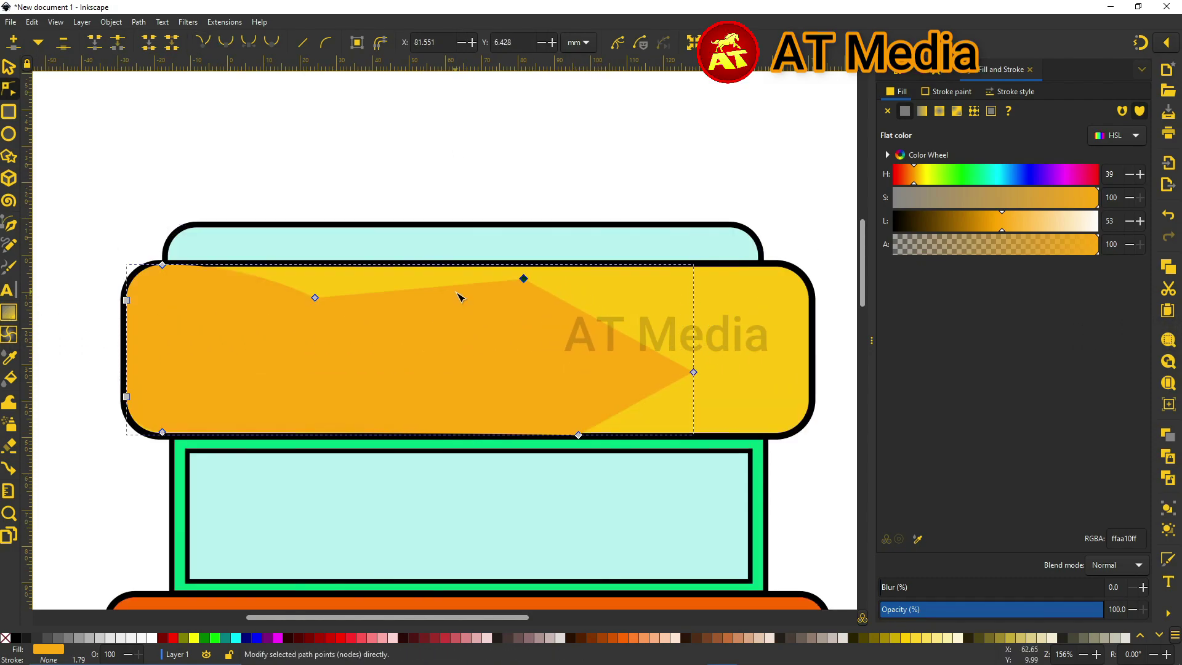
key("ctrl+z")
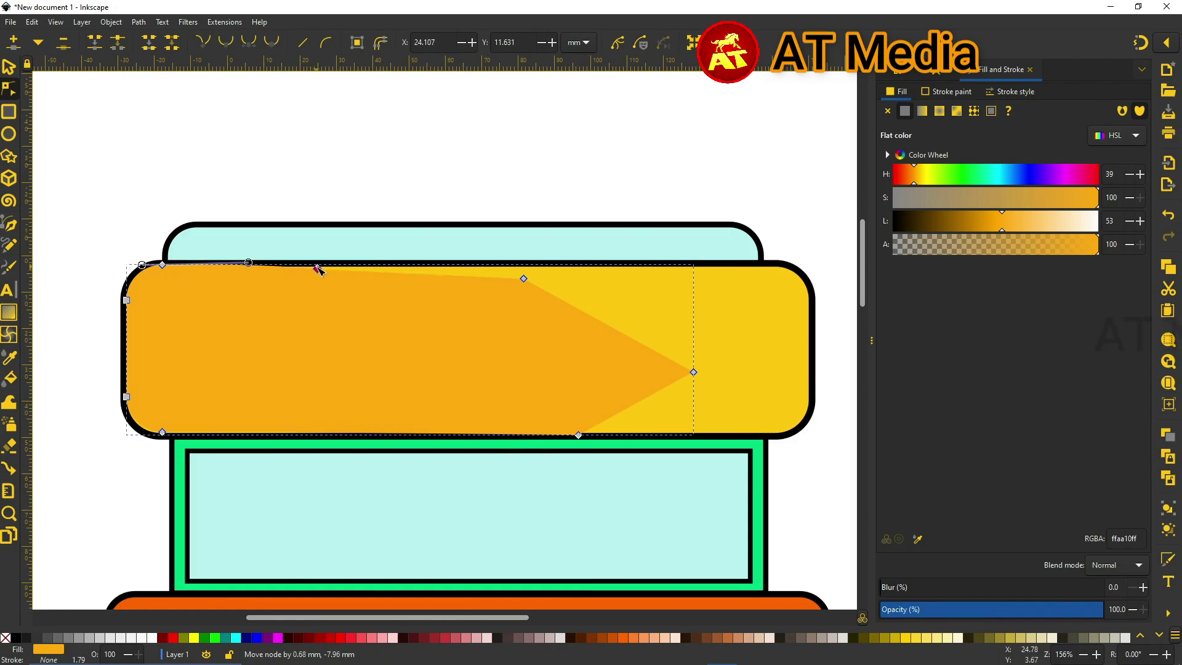
scroll(161, 277, "up", 1)
left_click_drag(673, 362, 466, 331)
key("s")
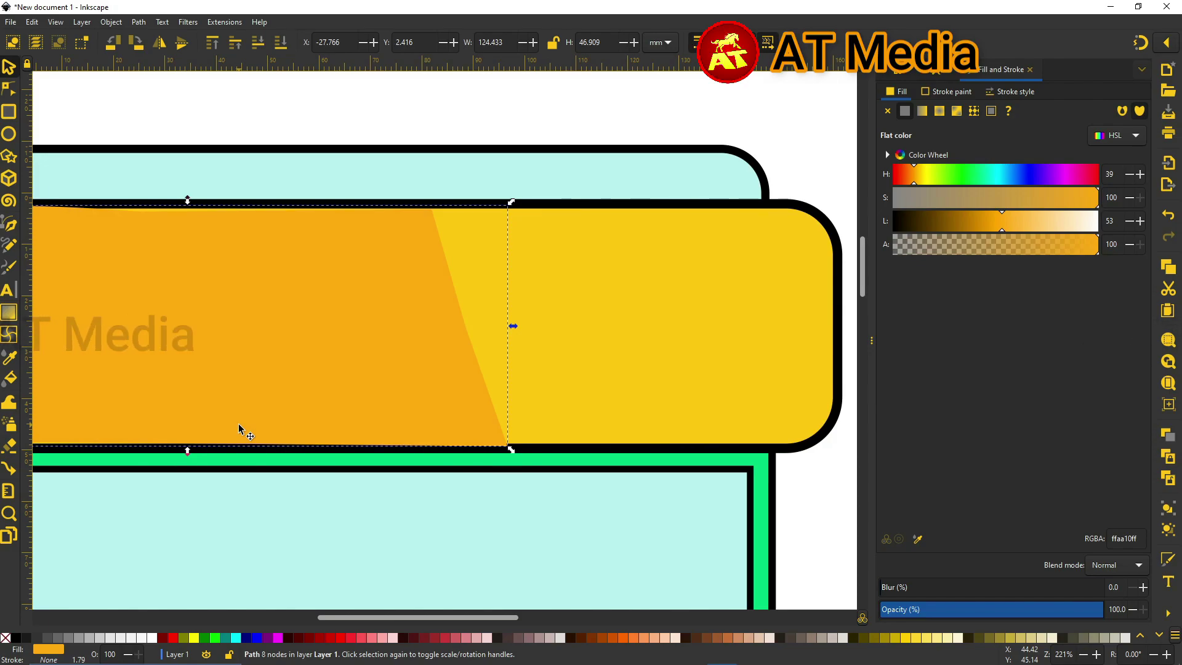
Lay a left-to-right linear gradient across the roof highlight.
scroll(692, 338, "down", 2)
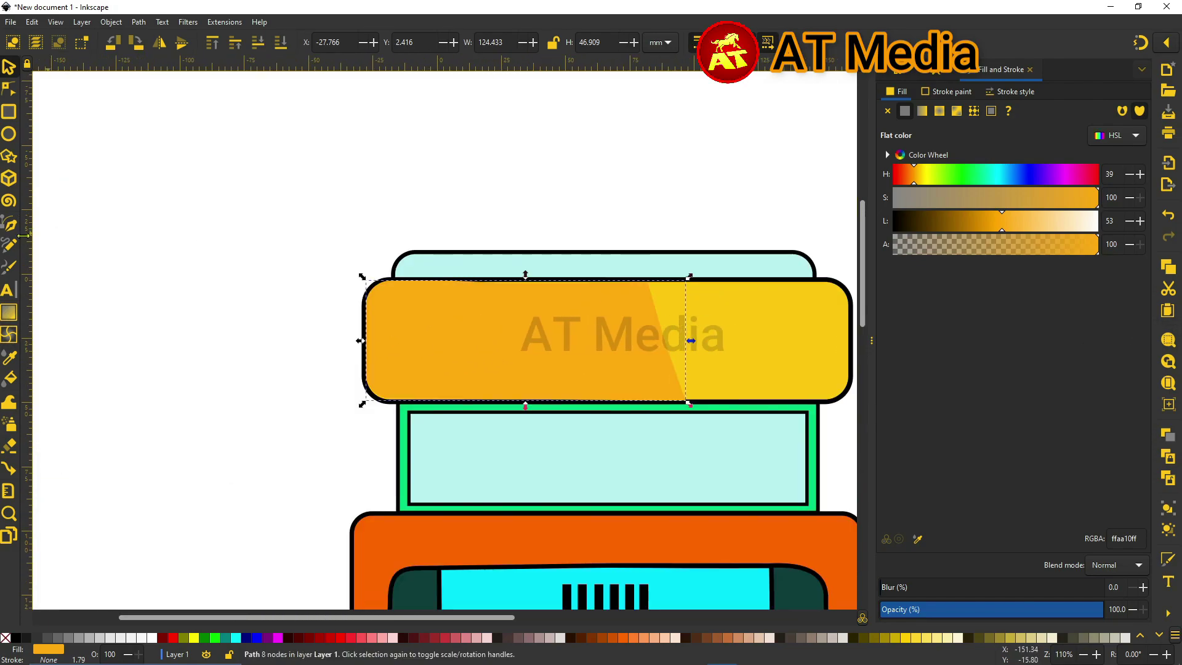
key("g")
left_click_drag(467, 332, 672, 336)
scroll(477, 259, "right", 2)
scroll(476, 258, "up", 1)
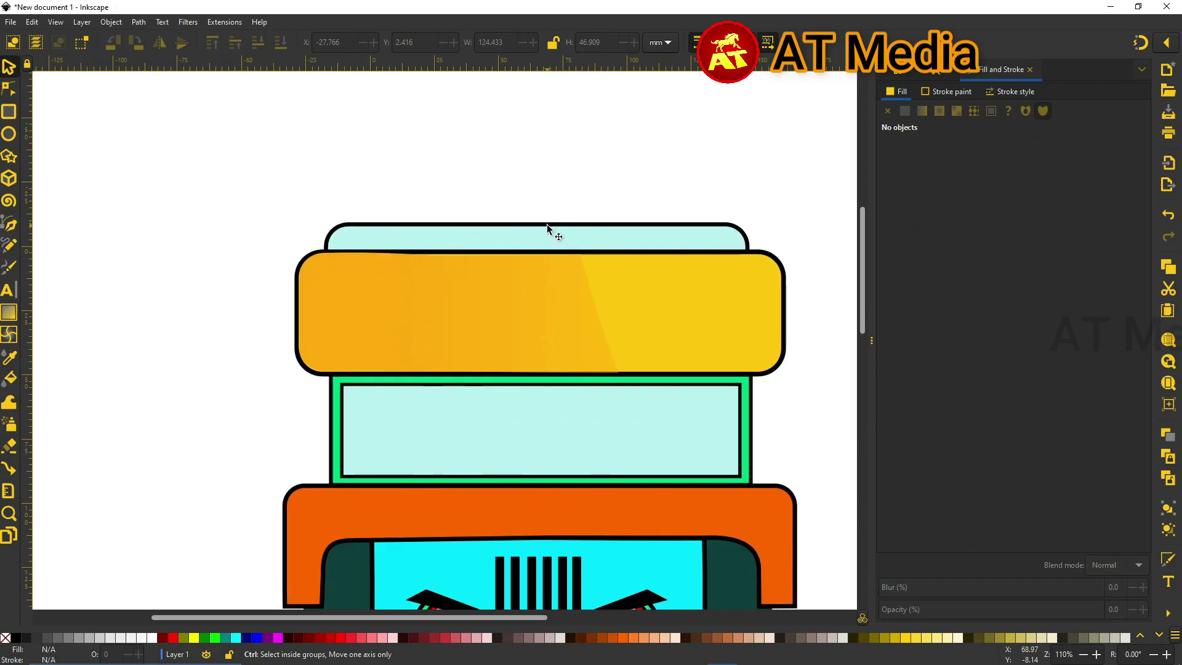
left_click(551, 234)
Recolour the top strip orange, raise it above the roof, and give it a top-to-bottom fade.
left_click(908, 177)
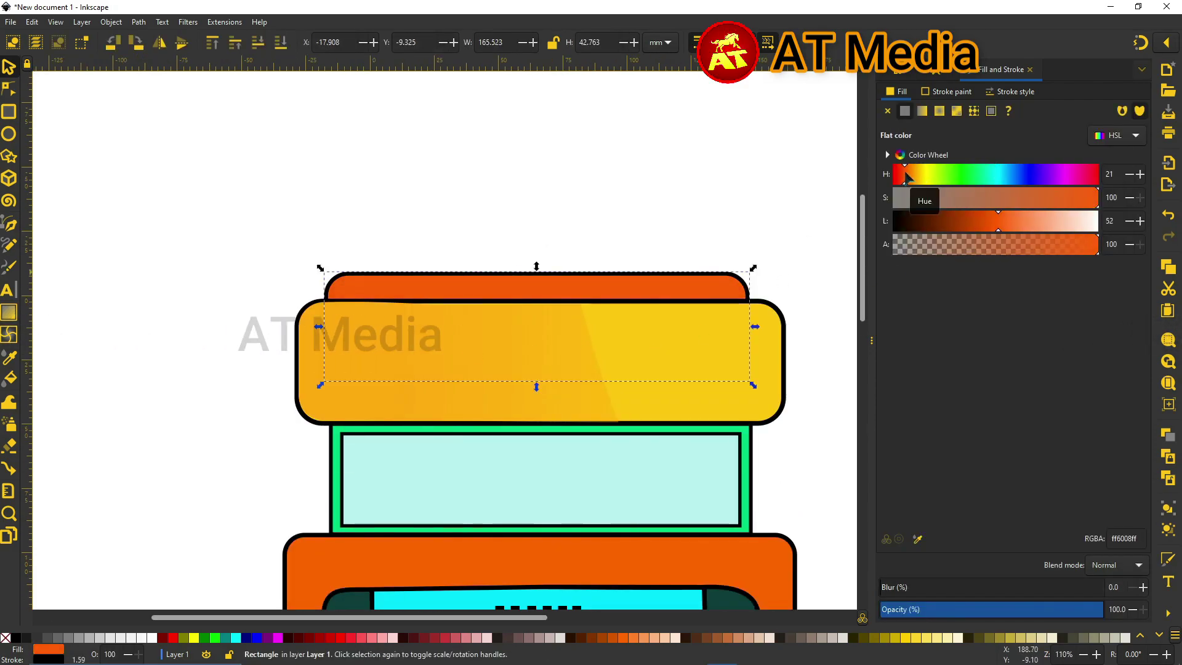
scroll(691, 275, "down", 1)
scroll(685, 282, "up", 2)
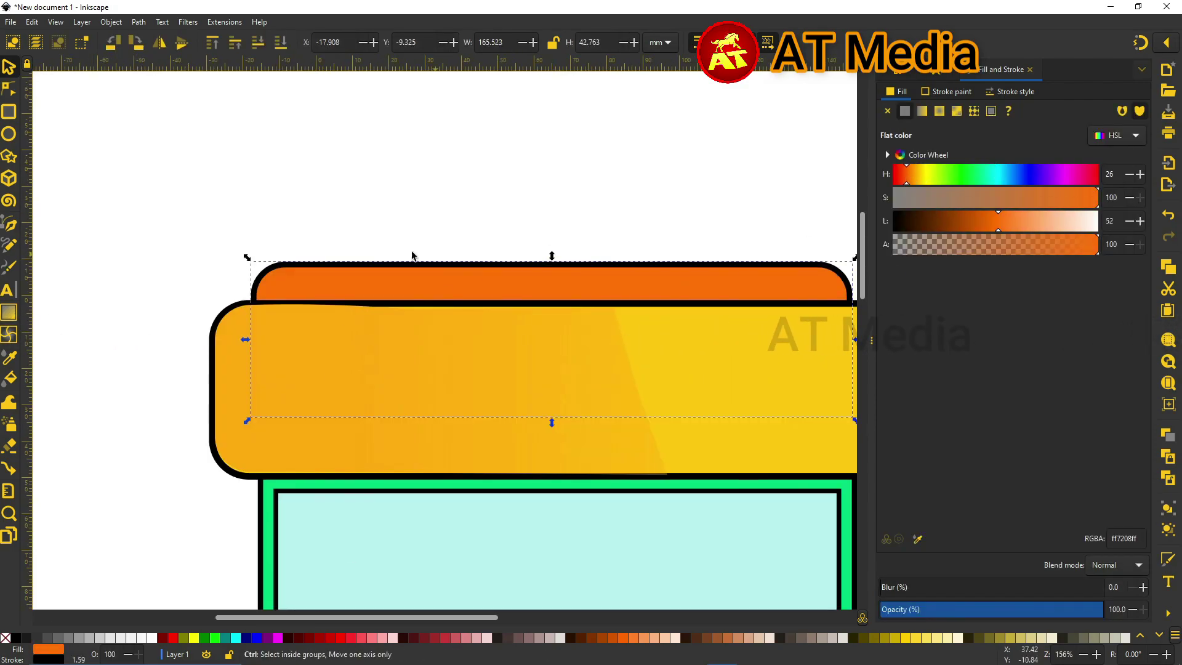
key("Home")
key("g")
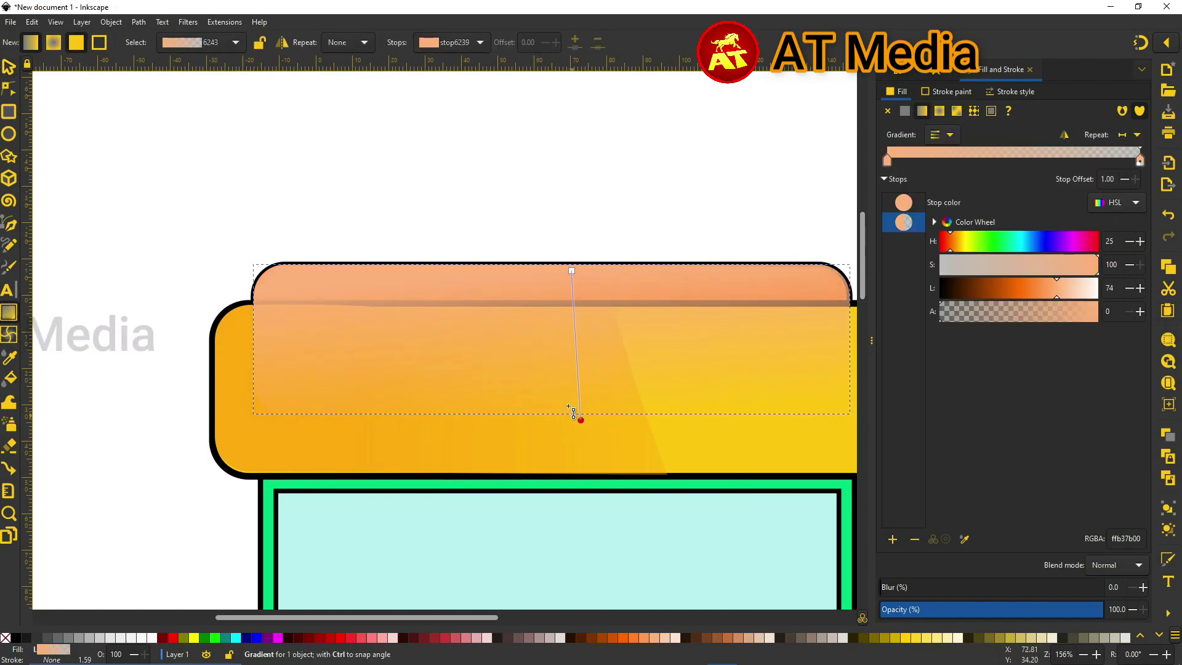
left_click_drag(572, 265, 572, 308)
Shrink the gradient strip inside the orange bar and move both eyes onto the windshield.
key("s")
scroll(41, 350, "up", 1)
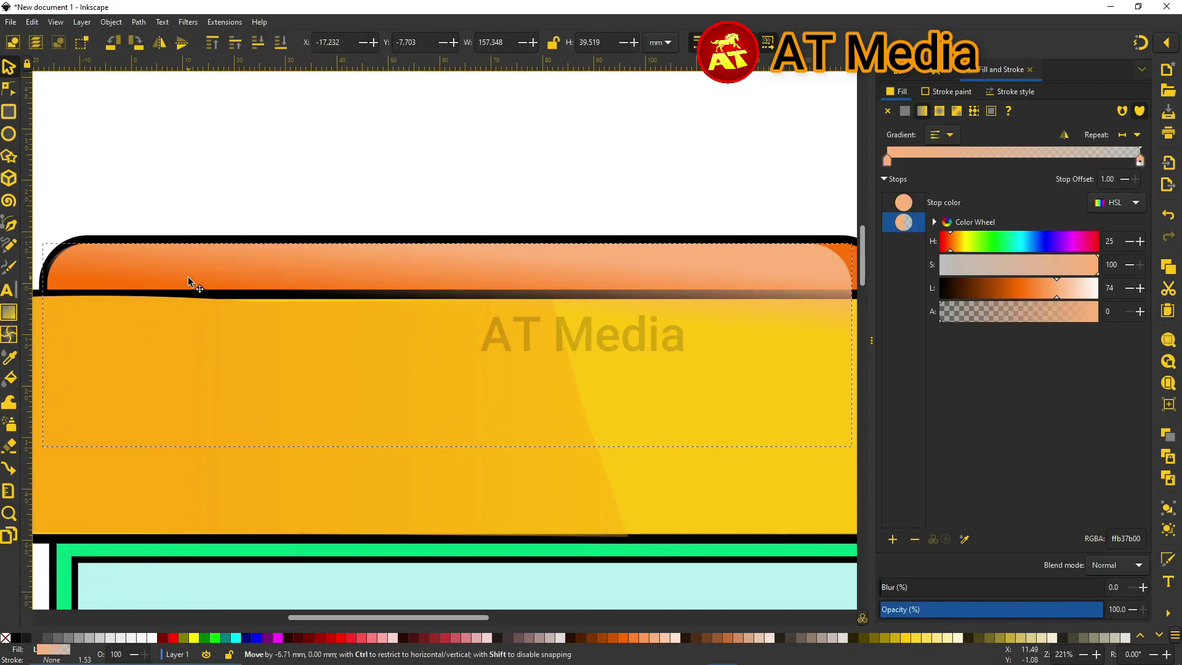
left_click_drag(41, 350, 100, 343)
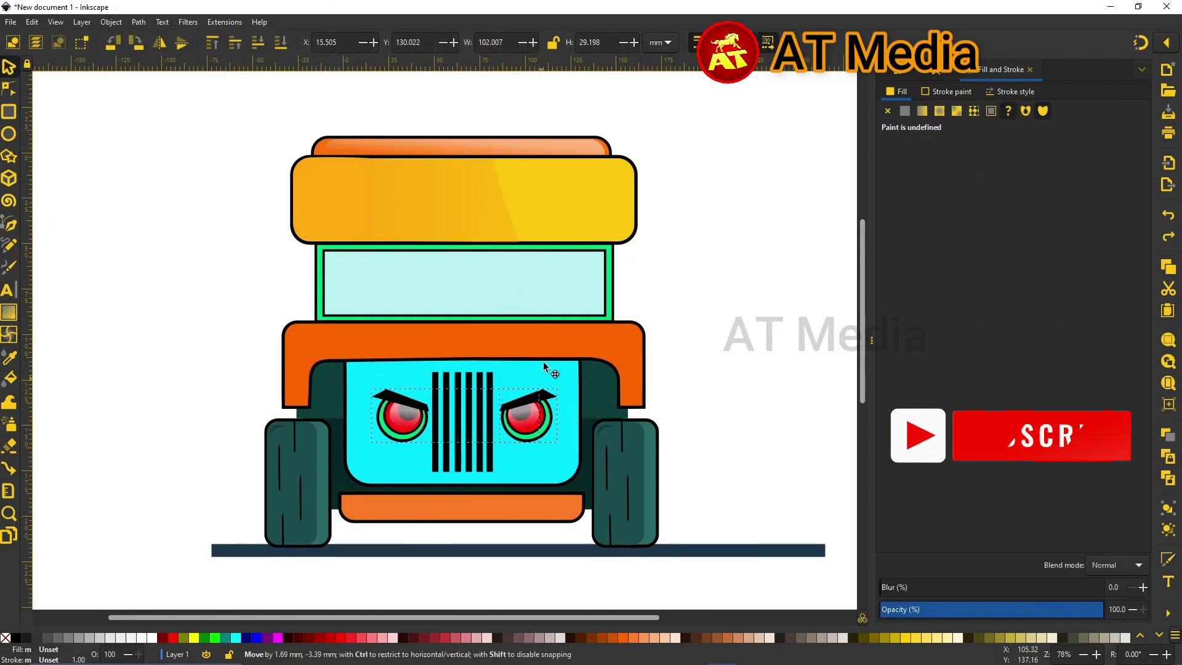
left_click_drag(533, 413, 533, 273)
Duplicate the grille bars beside the originals and shorten the doubled grille vertically.
scroll(493, 481, "up", 1)
left_click(409, 382)
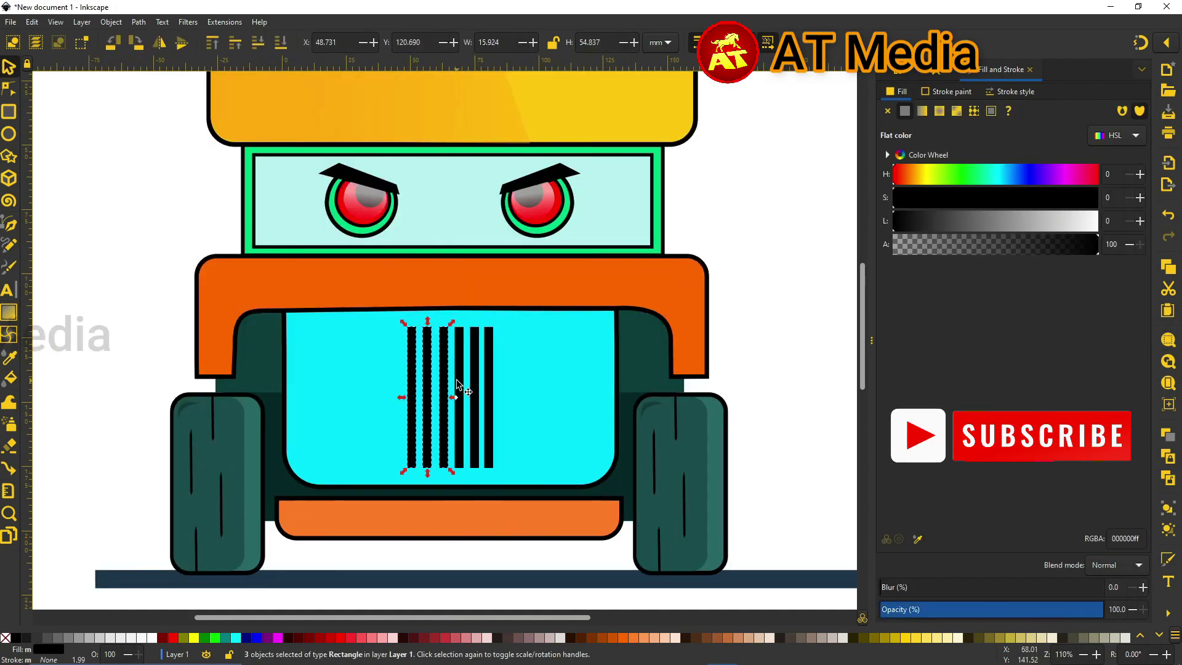
key("ctrl+d")
mouse_move(409, 455)
left_mouse_down()
mouse_move(360, 455)
mouse_move(477, 455)
left_mouse_up()
left_click(456, 400, "shift")
key("ctrl+v")
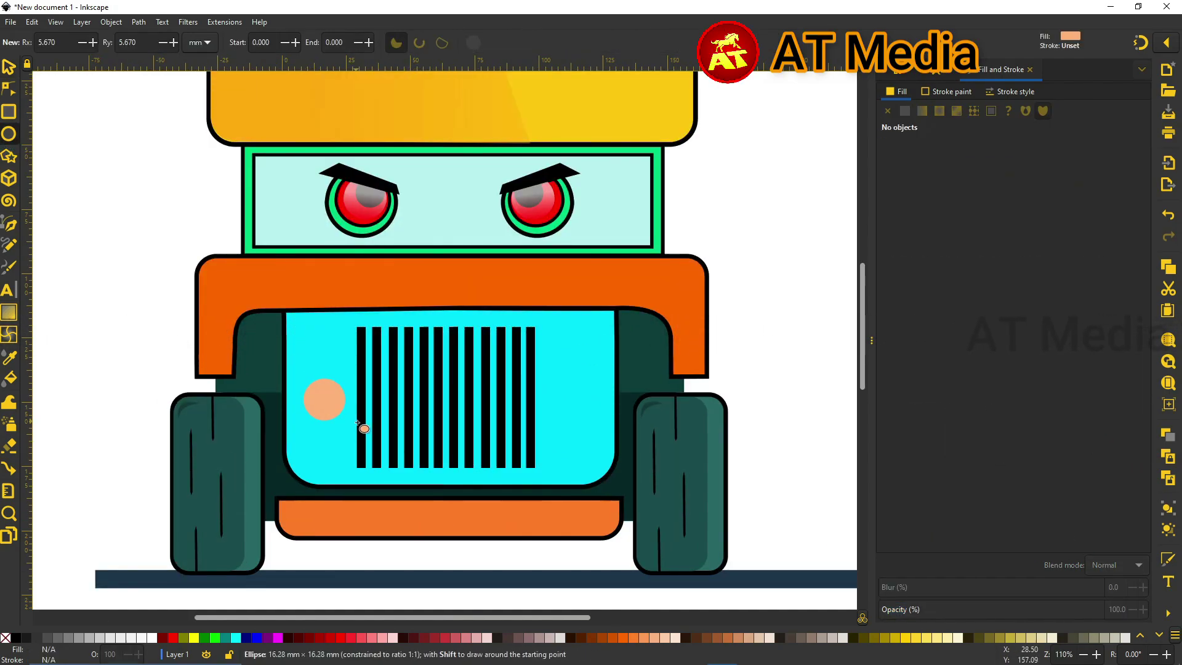
left_click(452, 318)
left_click_drag(451, 320, 451, 342)
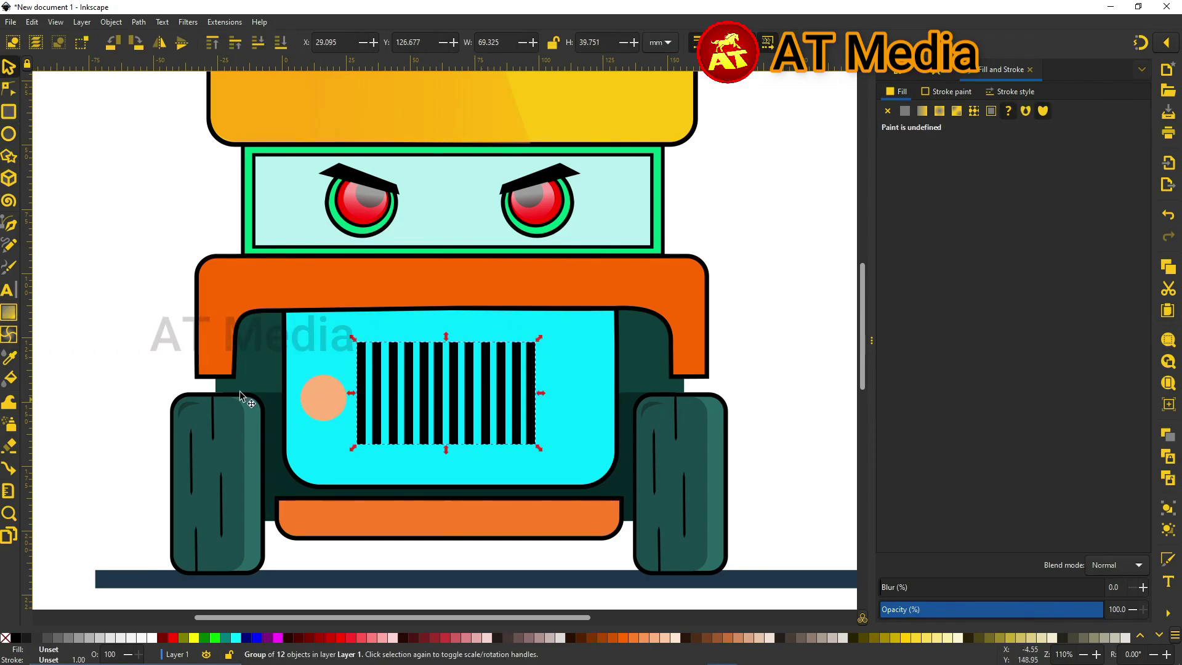
Fill the new circle yellow and position it as the left headlight beside the grille.
left_click(323, 397)
left_click(921, 637)
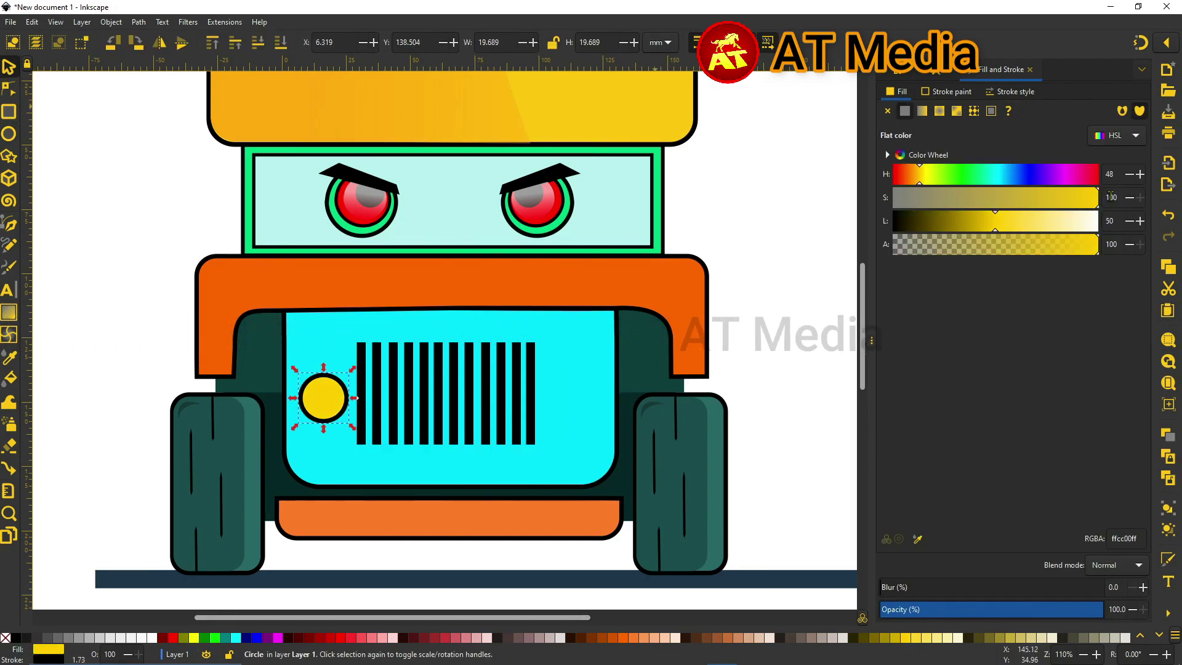
left_click(483, 382)
left_click_drag(449, 441, 469, 401)
left_click_drag(315, 397, 592, 401)
Duplicate the headlight to the right and give both headlights a pale radial-gradient glow.
key("ctrl+d")
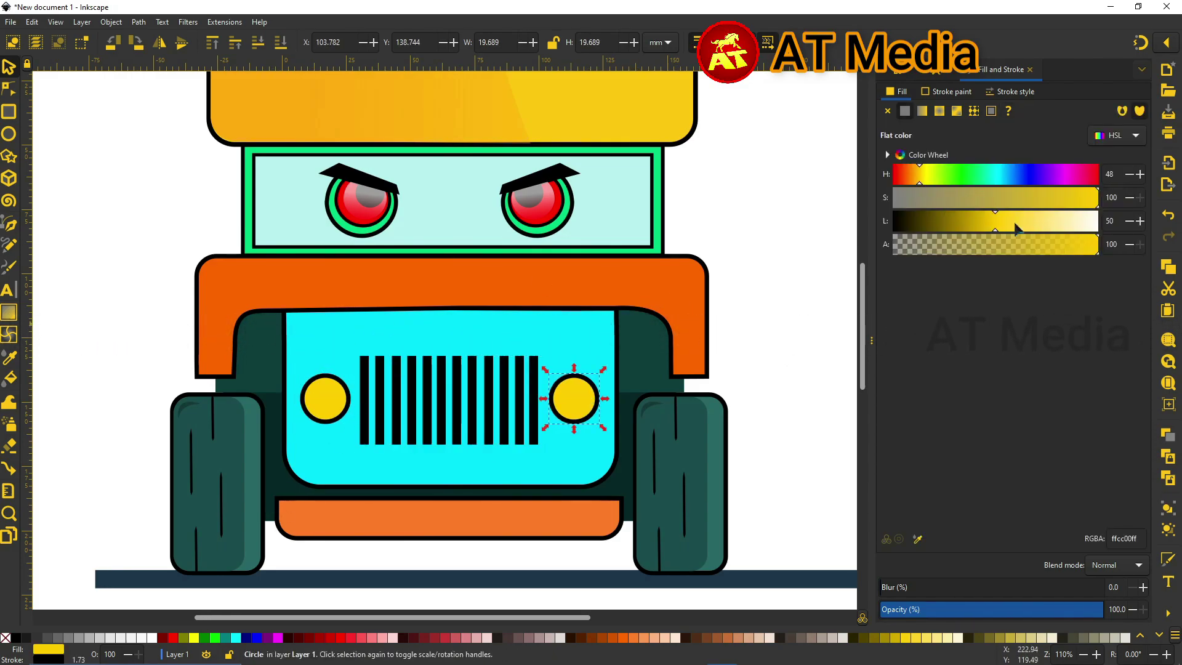
left_click_drag(1017, 229, 1077, 228)
scroll(562, 409, "up", 3)
left_click(939, 111)
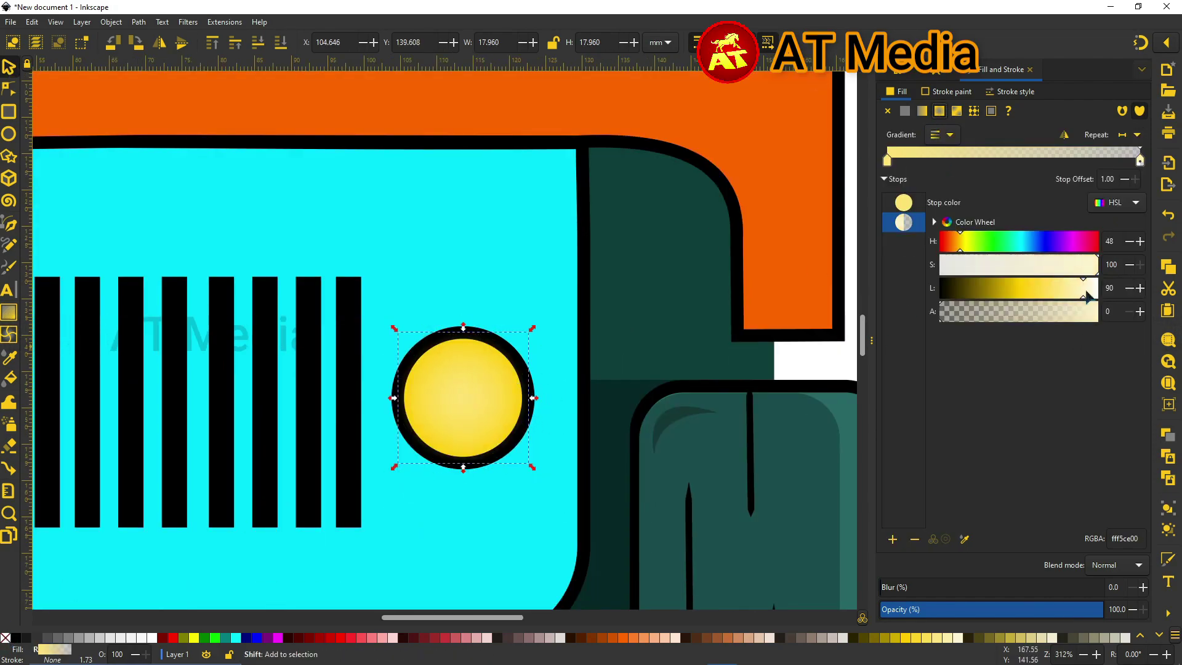
left_click_drag(1087, 297, 1098, 298)
scroll(825, 308, "down", 2)
left_click(360, 350)
key("5")
left_click(120, 182)
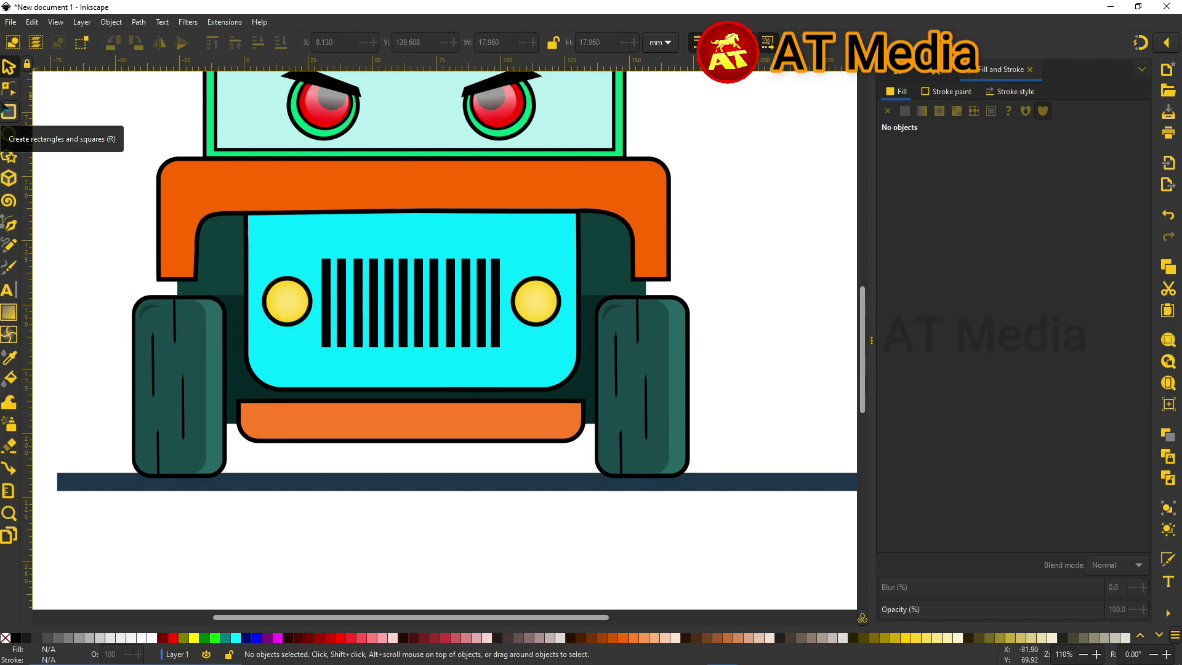
Give the cyan front panel a vertical cyan-to-teal gradient.
left_click(410, 227)
left_click_drag(411, 227, 410, 377)
left_click_drag(1046, 288, 980, 288)
key("minus")
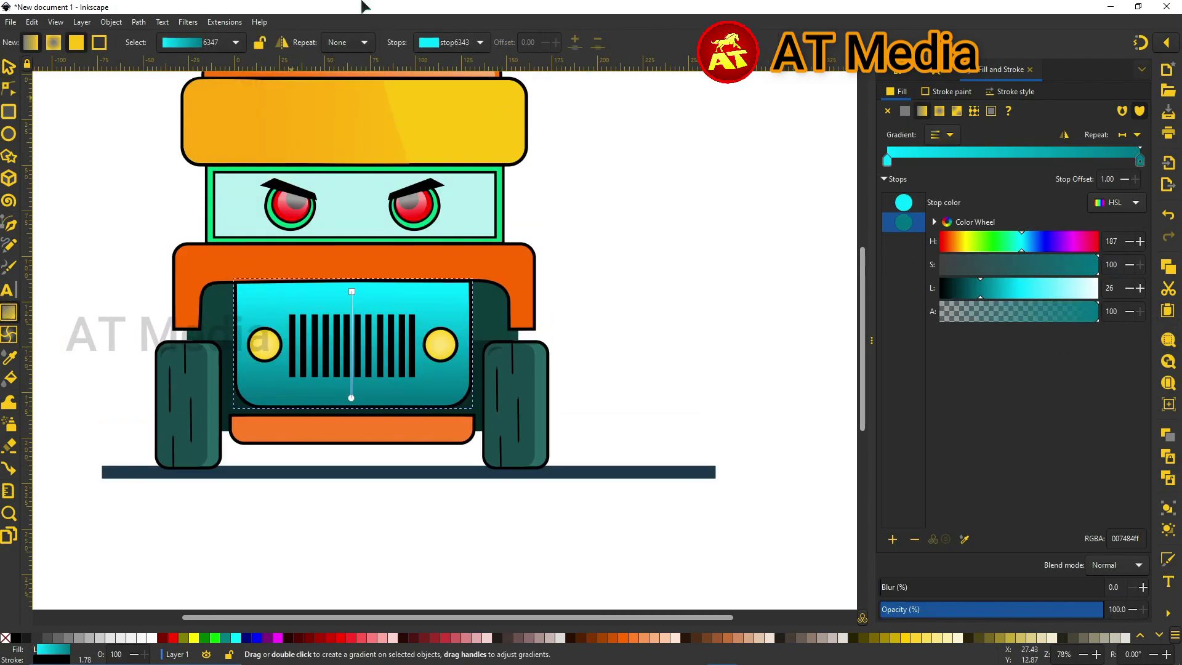
key("3")
key("minus")
key("minus")
Shade the grille bars with an opaque vertical gradient darkening to near black.
left_click_drag(581, 330, 582, 403)
left_click_drag(1006, 314, 1102, 314)
left_click_drag(941, 288, 1009, 284)
key("s")
scroll(445, 346, "down", 2)
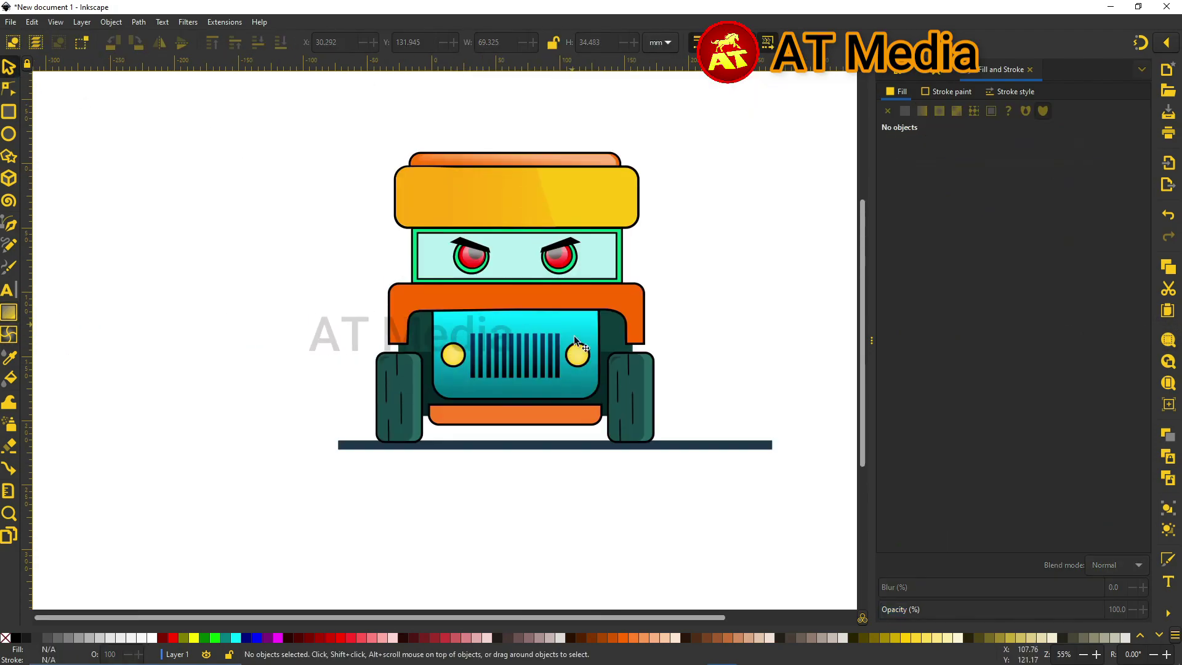
Add vertical gradients to the orange fender band and the windshield panel.
left_click(574, 335)
scroll(573, 335, "up", 2)
key("g")
left_click_drag(422, 246, 422, 322)
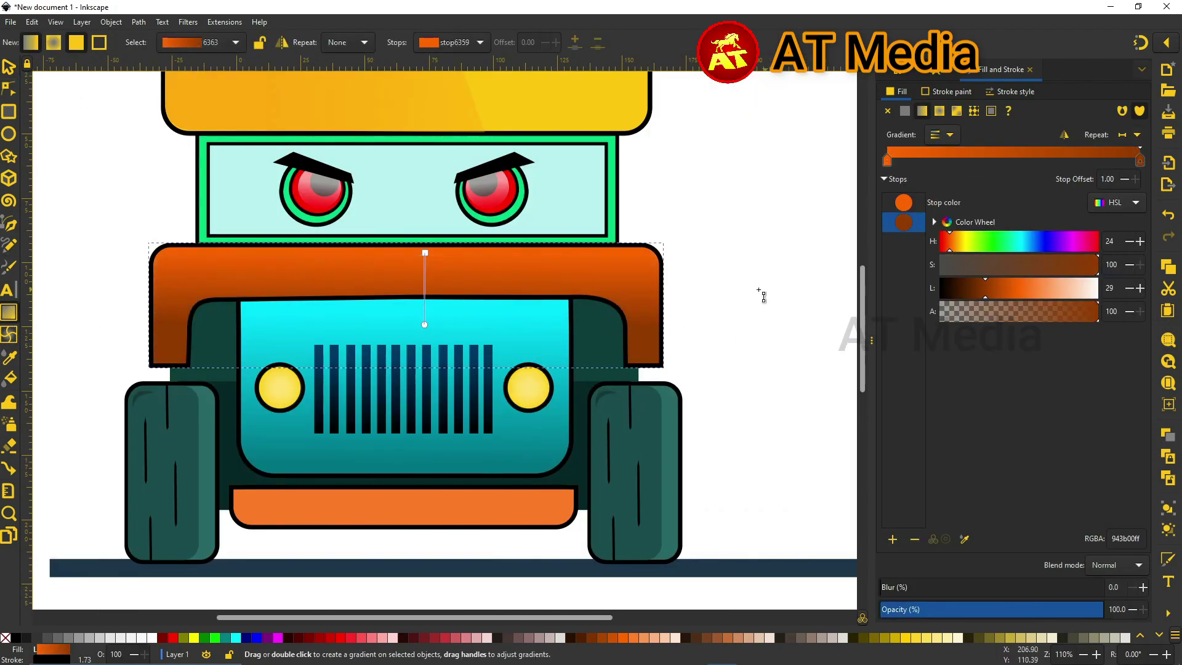
key("Escape")
scroll(418, 237, "up", 2)
left_click_drag(401, 205, 400, 291)
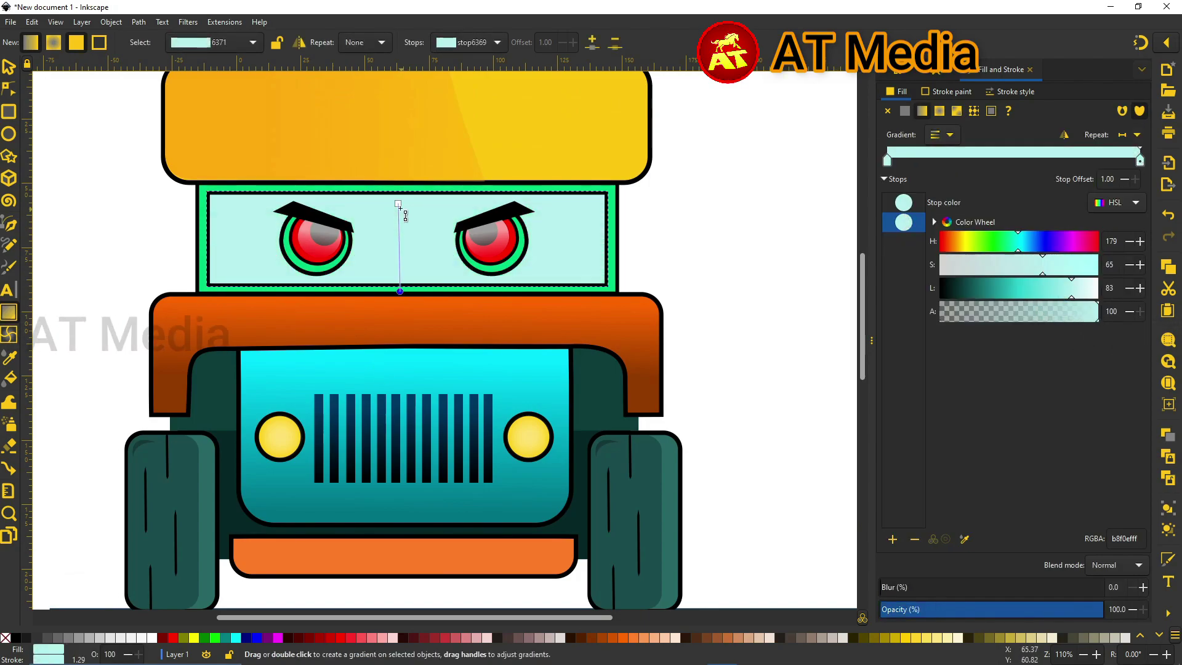
left_click_drag(1071, 287, 1050, 288)
Draw a rounded rectangle over the roof and convert it to a path.
key("s")
key("Escape")
scroll(257, 203, "up", 2)
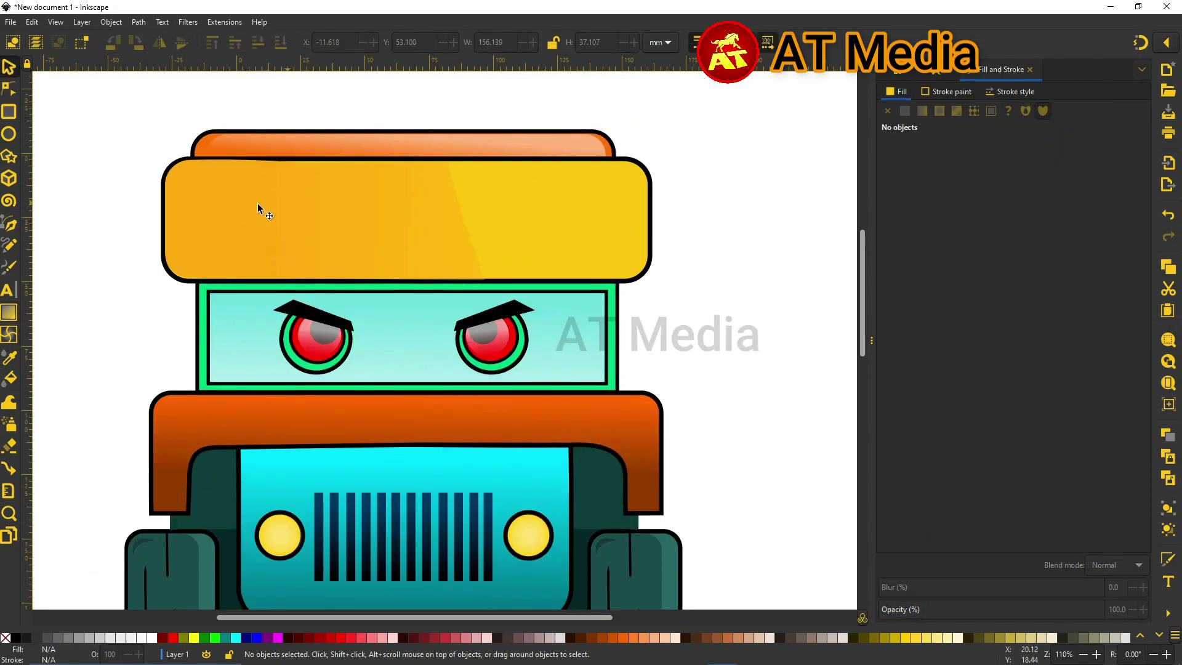
left_click_drag(408, 168, 643, 268)
key("n")
left_click(138, 21)
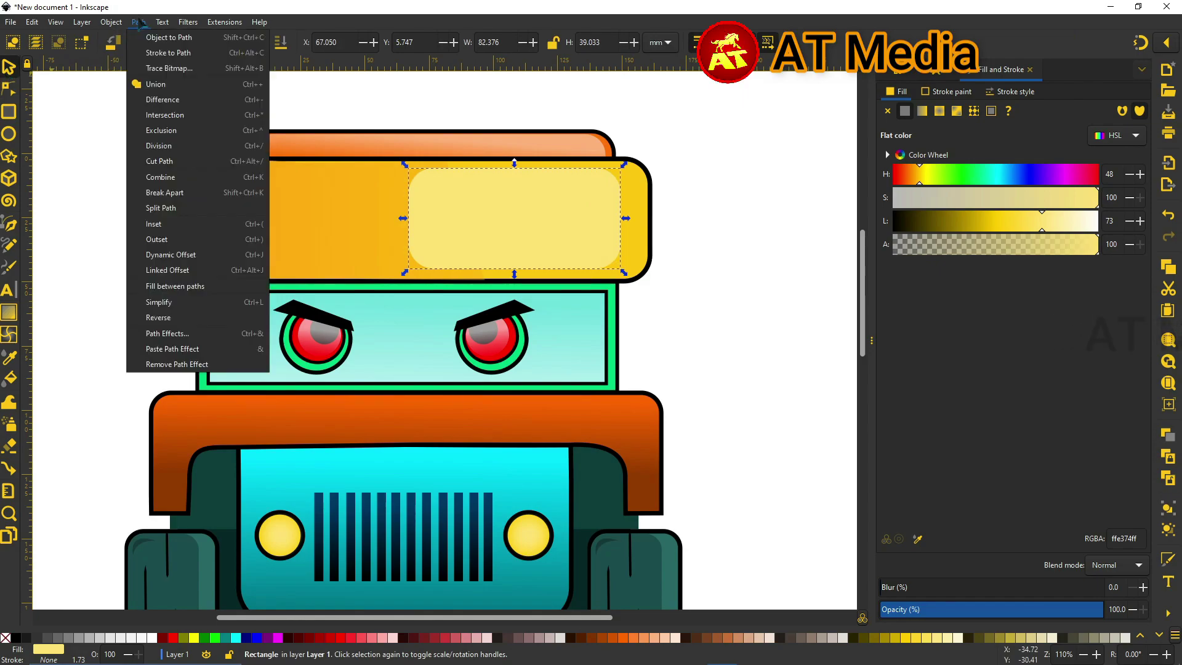
scroll(378, 178, "up", 2)
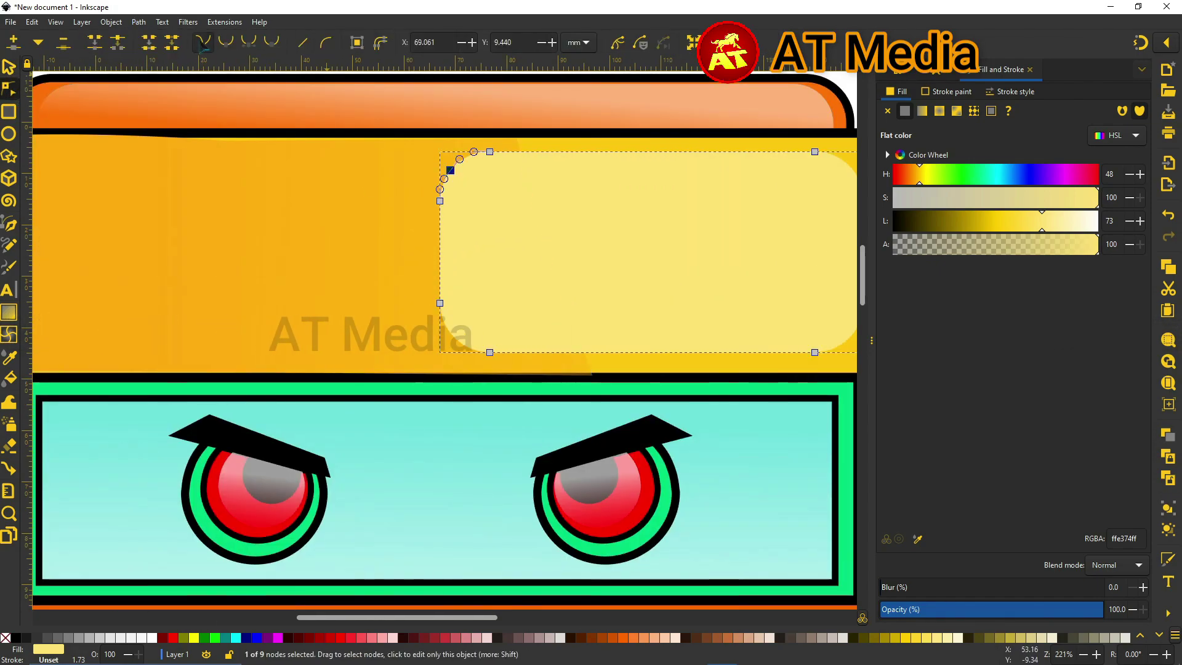
Reshape the highlight's nodes into a slanted gloss shape with a curved bottom edge.
left_click_drag(448, 170, 440, 151)
left_click(453, 335)
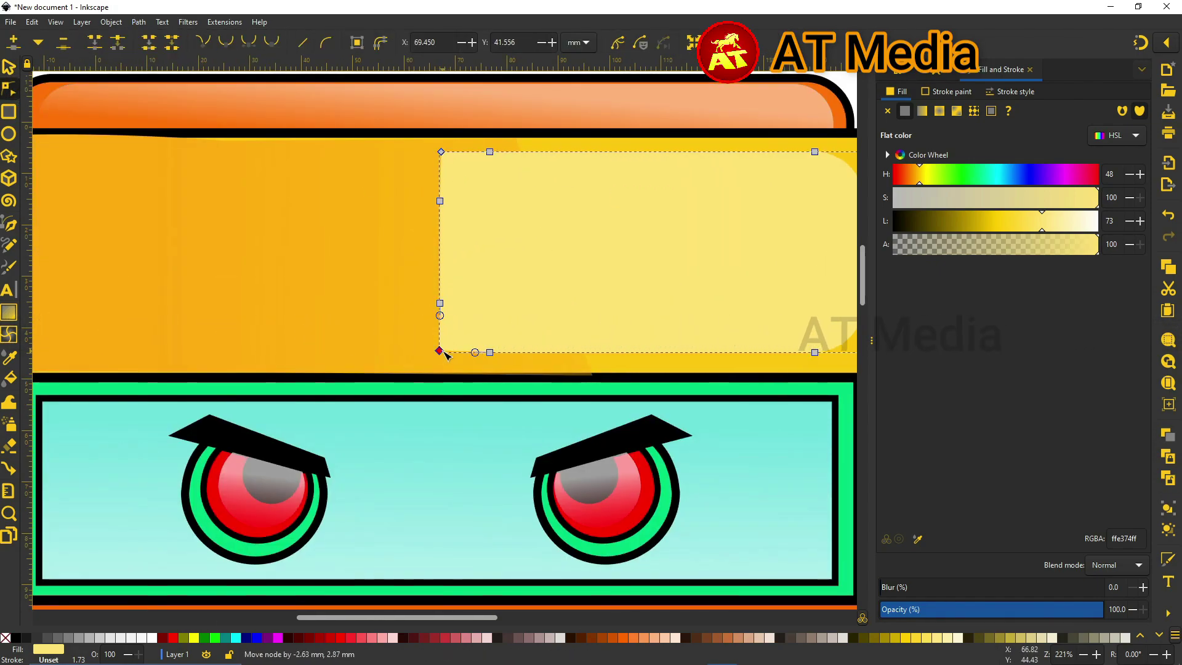
scroll(425, 259, "down", 2)
scroll(422, 219, "down", 1, "ctrl")
left_click_drag(432, 277, 464, 270)
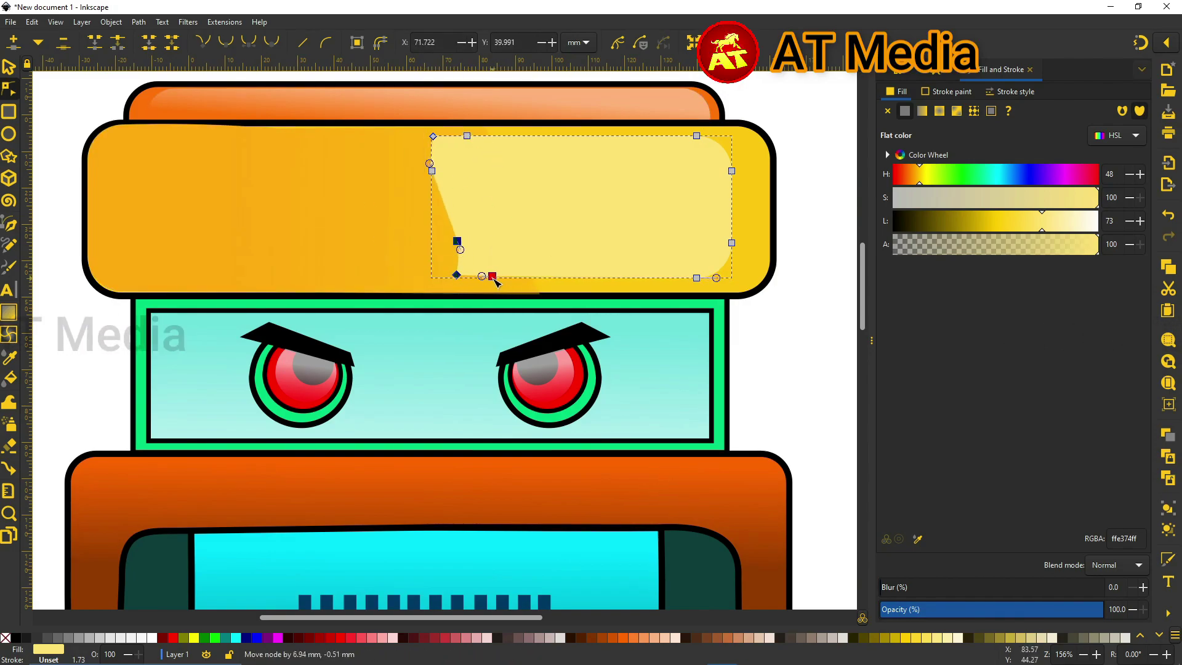
left_click_drag(448, 210, 442, 203)
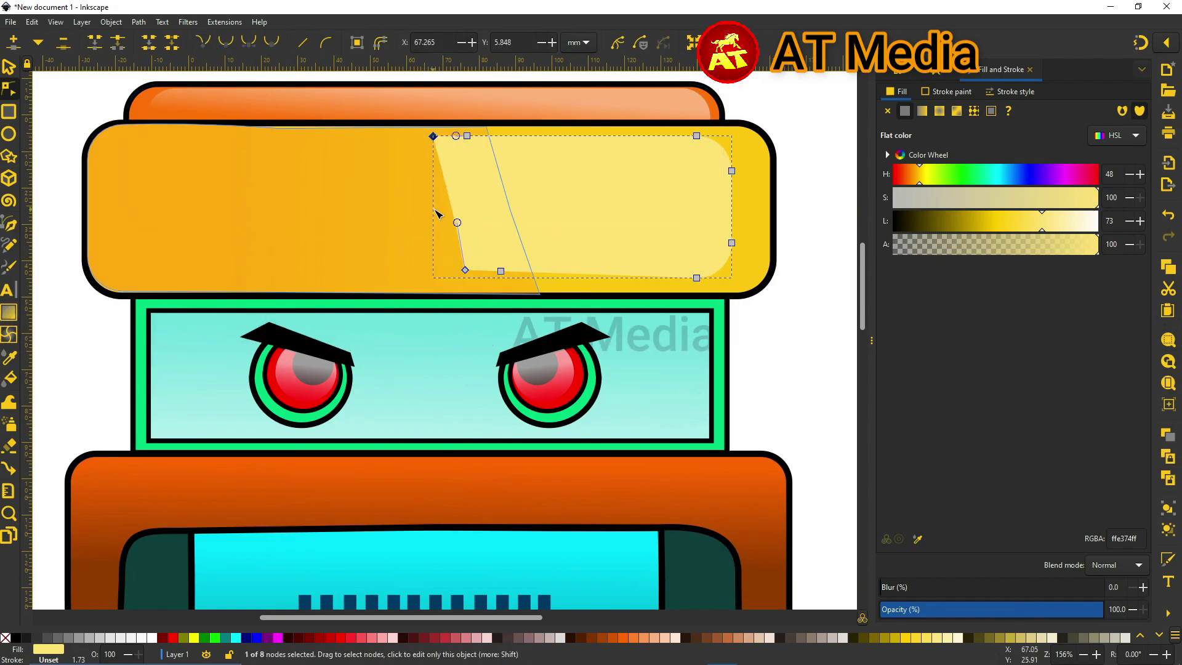
left_click_drag(490, 272, 488, 247)
left_click_drag(706, 326, 722, 296)
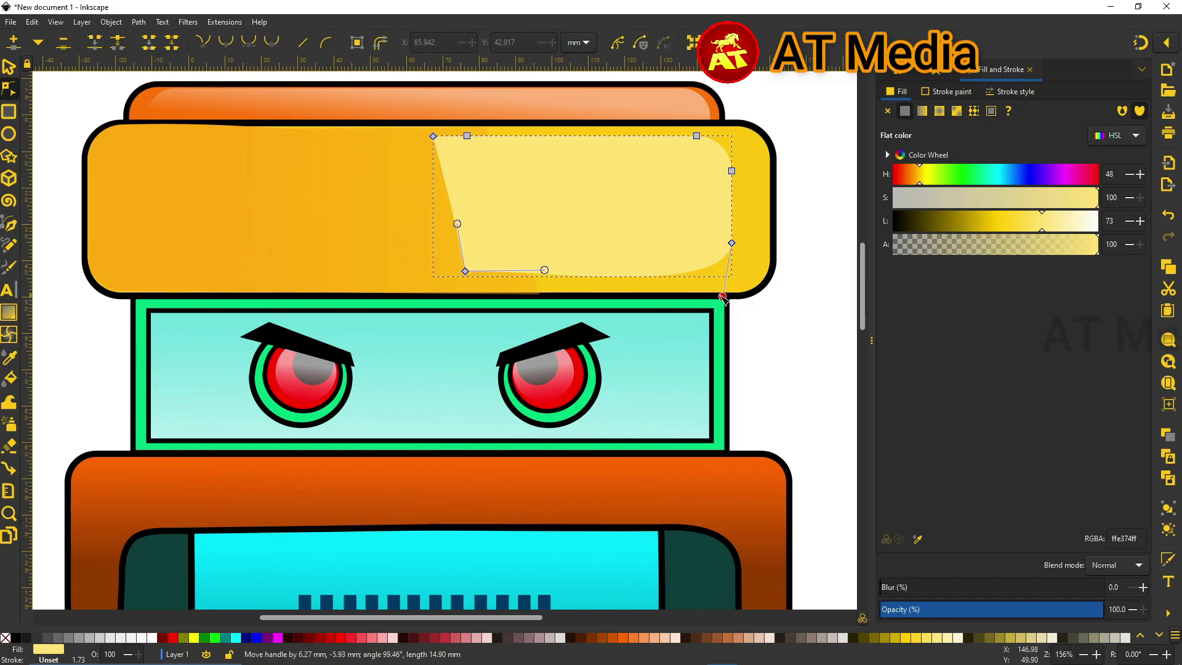
left_click_drag(465, 271, 495, 270)
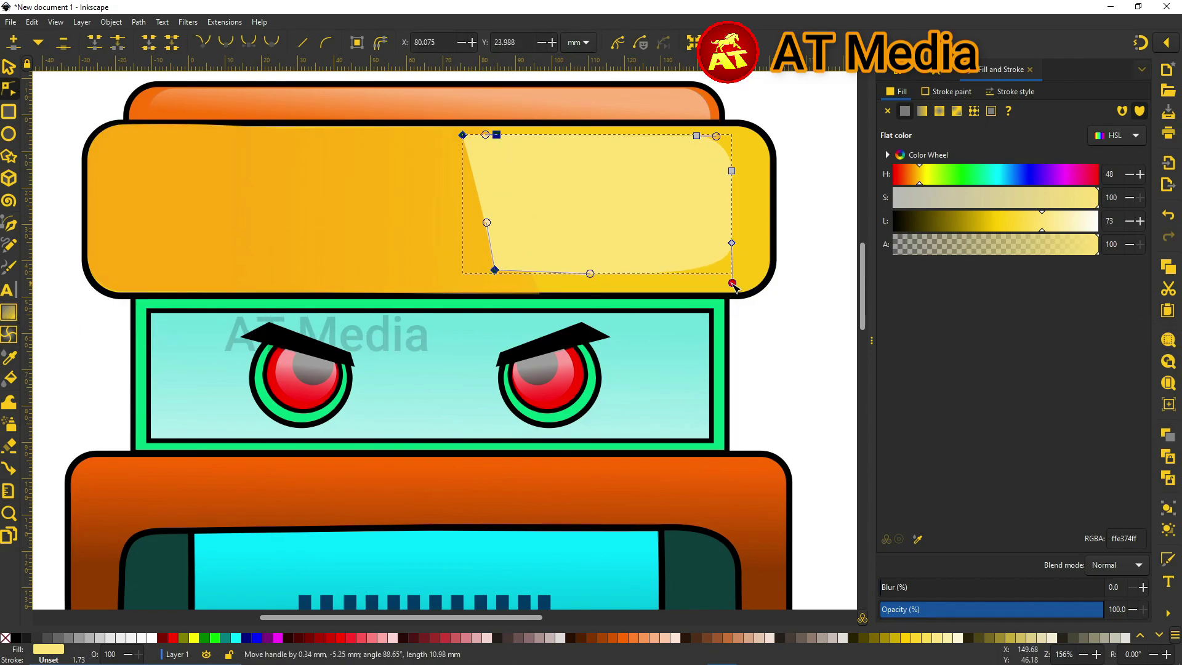
Fade the roof highlight to transparent and move it further right on the roof.
key("g")
left_click_drag(575, 146, 602, 272)
key("s")
left_click_drag(522, 243, 629, 190)
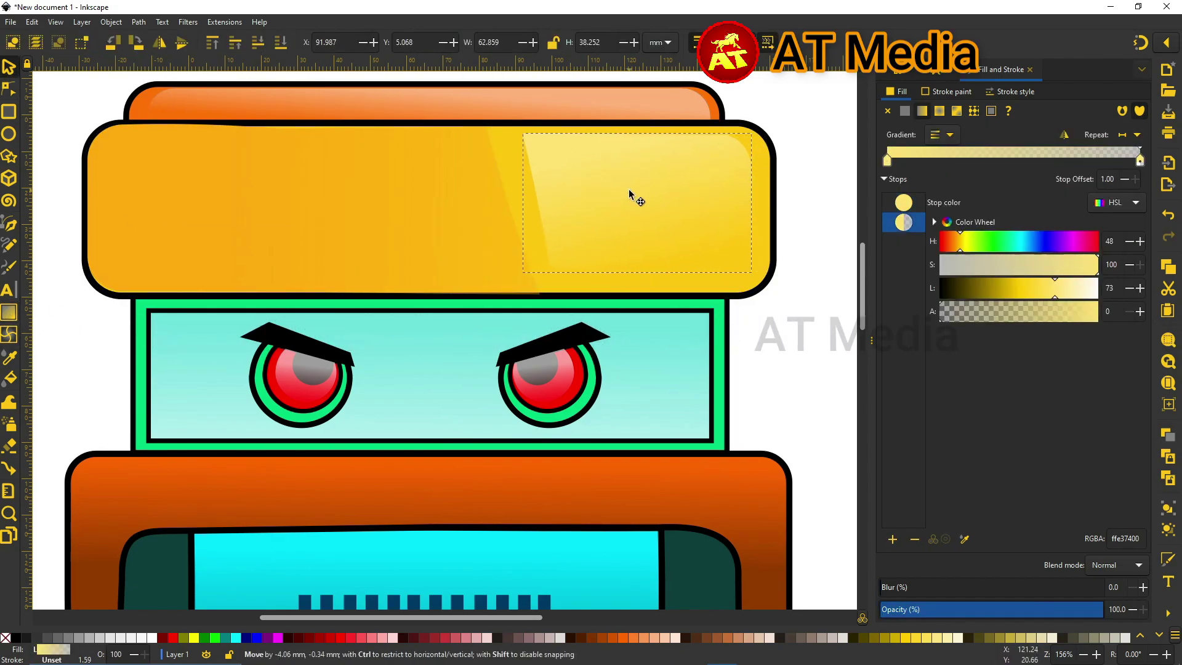
scroll(628, 193, "down", 2)
key("n")
scroll(515, 202, "up", 2)
Draw a curved band along the top of the orange fender with the Pen tool.
scroll(764, 197, "down", 2)
key("Escape")
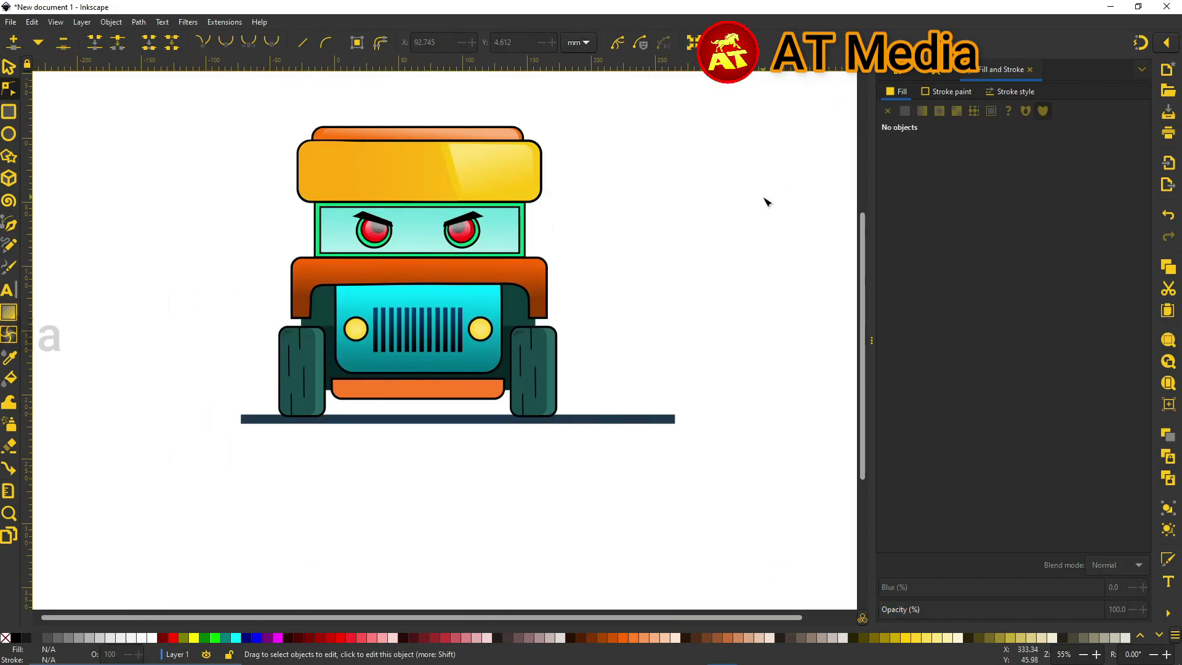
key("b")
scroll(306, 257, "up", 1)
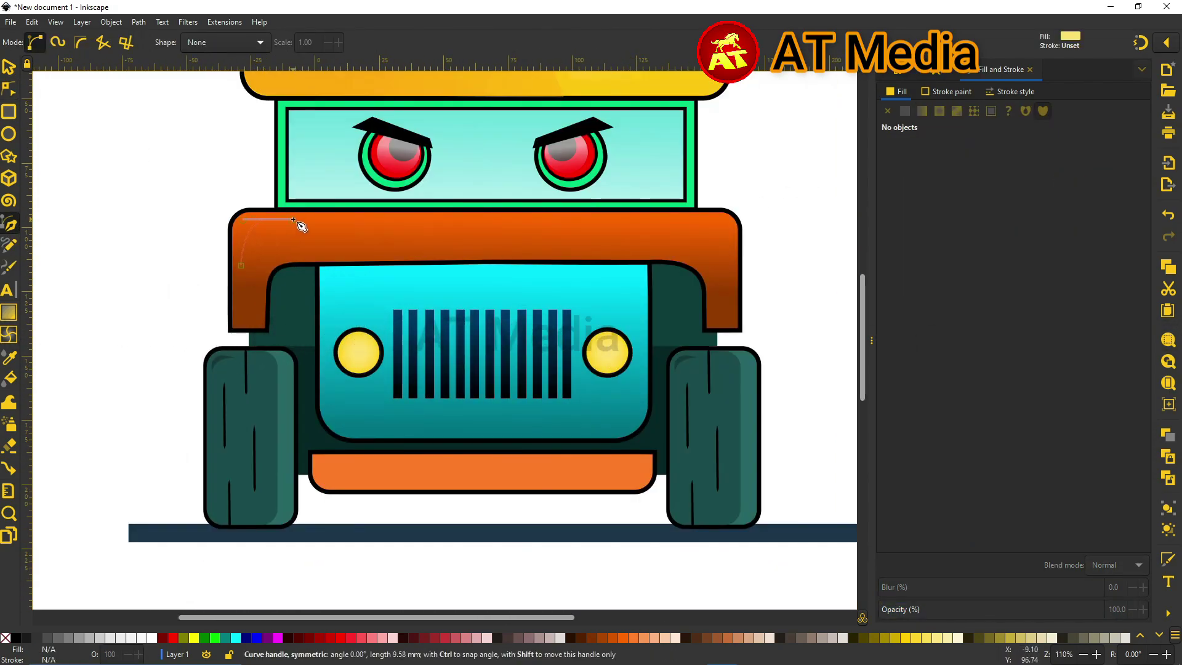
left_click_drag(294, 219, 266, 220)
key("Return")
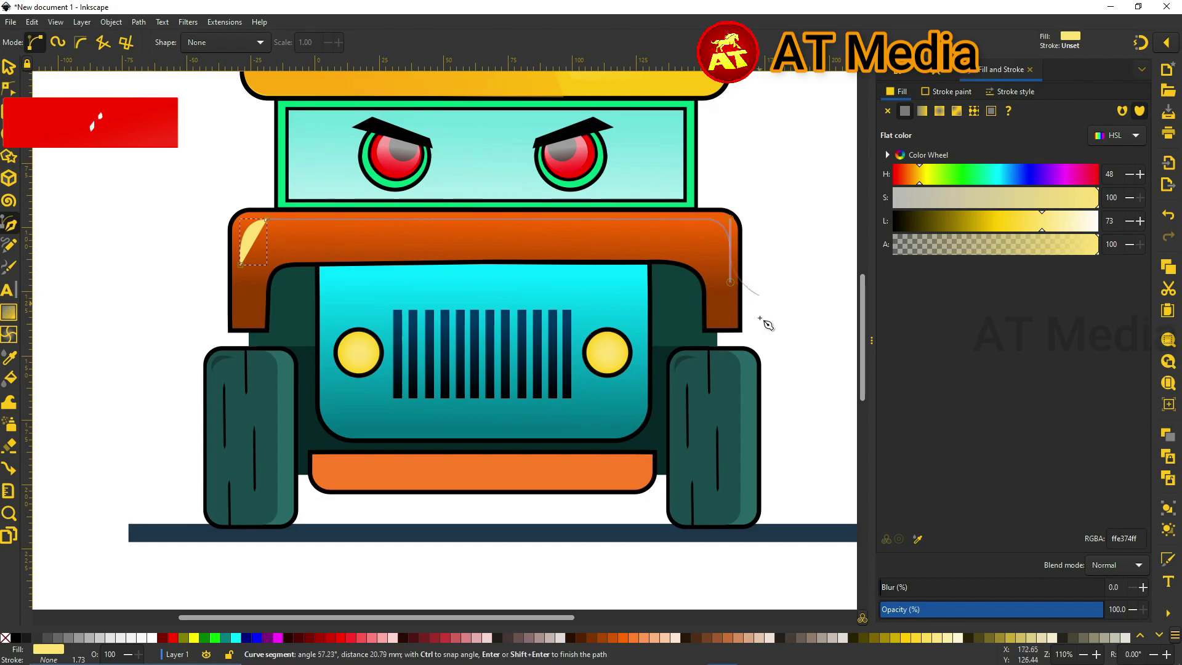
left_click_drag(741, 271, 735, 257)
key("Return")
Give the fender band a vertical white-to-transparent fade.
key("g")
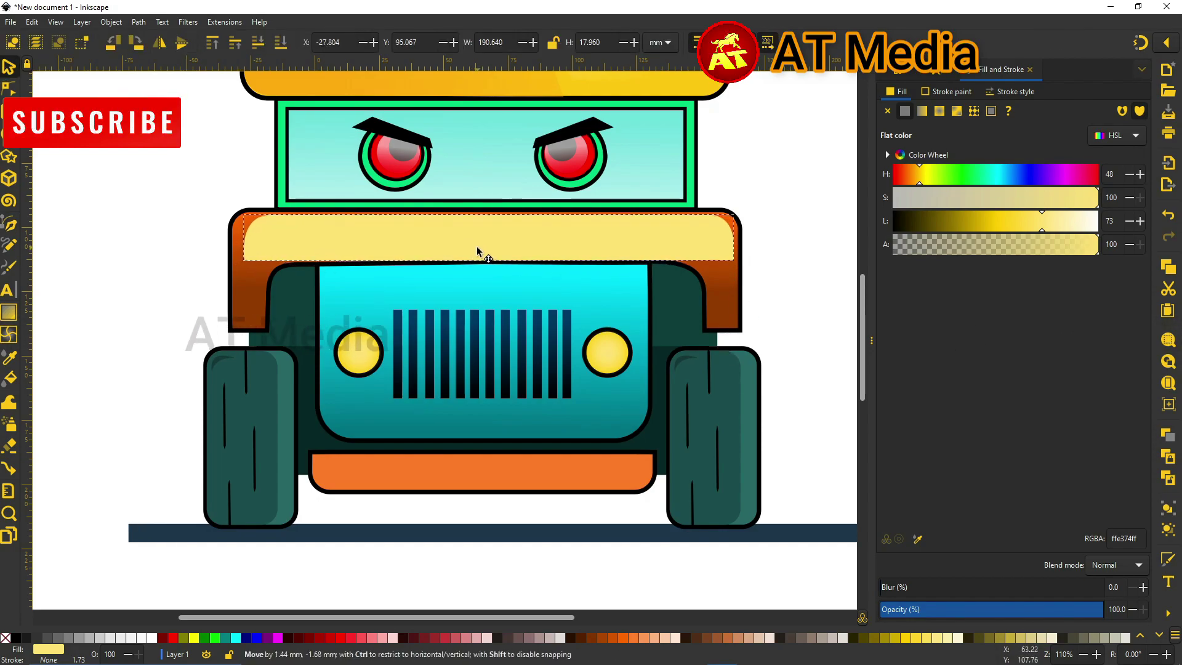
left_click_drag(484, 226, 494, 300)
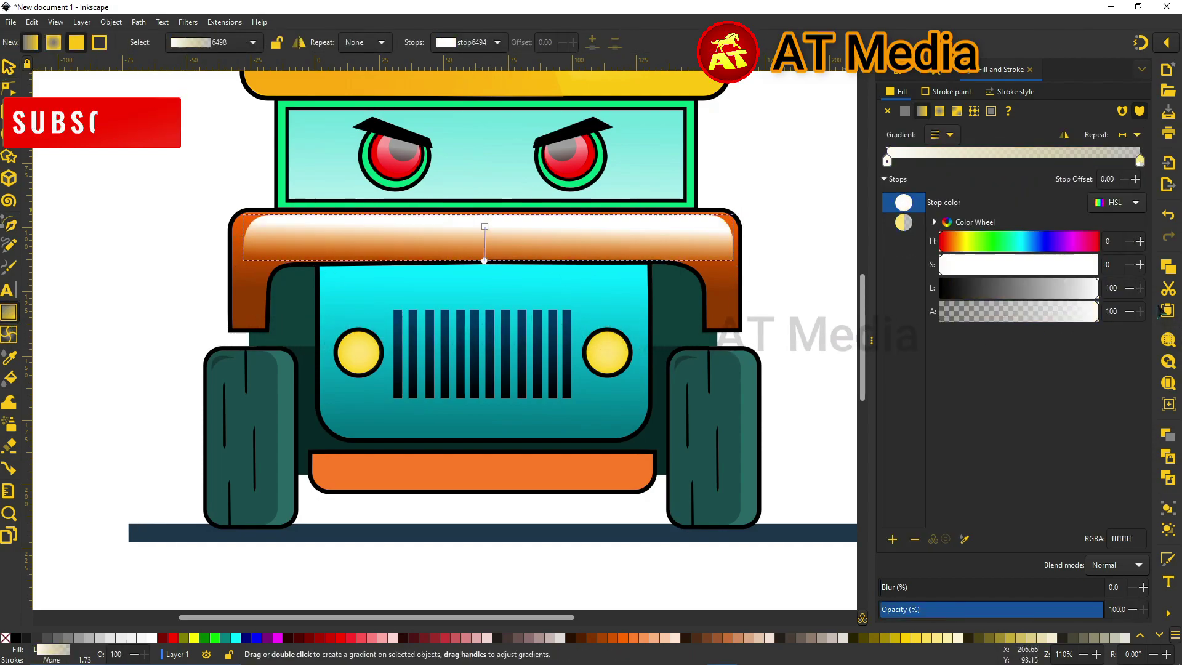
key("s")
key("Escape")
scroll(456, 243, "up", 3)
scroll(456, 243, "up", 1)
Draw a slanted strip between the eyes with a white-to-transparent gradient.
key("ctrl+v")
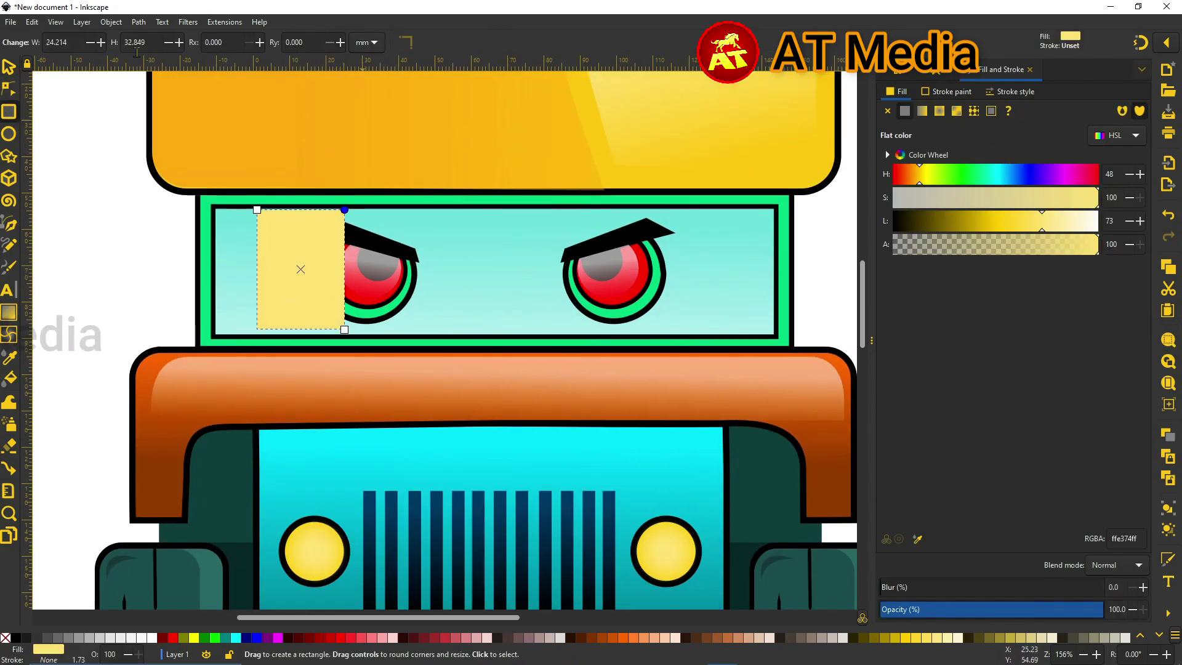
mouse_move(251, 272)
left_mouse_down()
mouse_move(284, 296)
mouse_move(482, 277)
left_mouse_up()
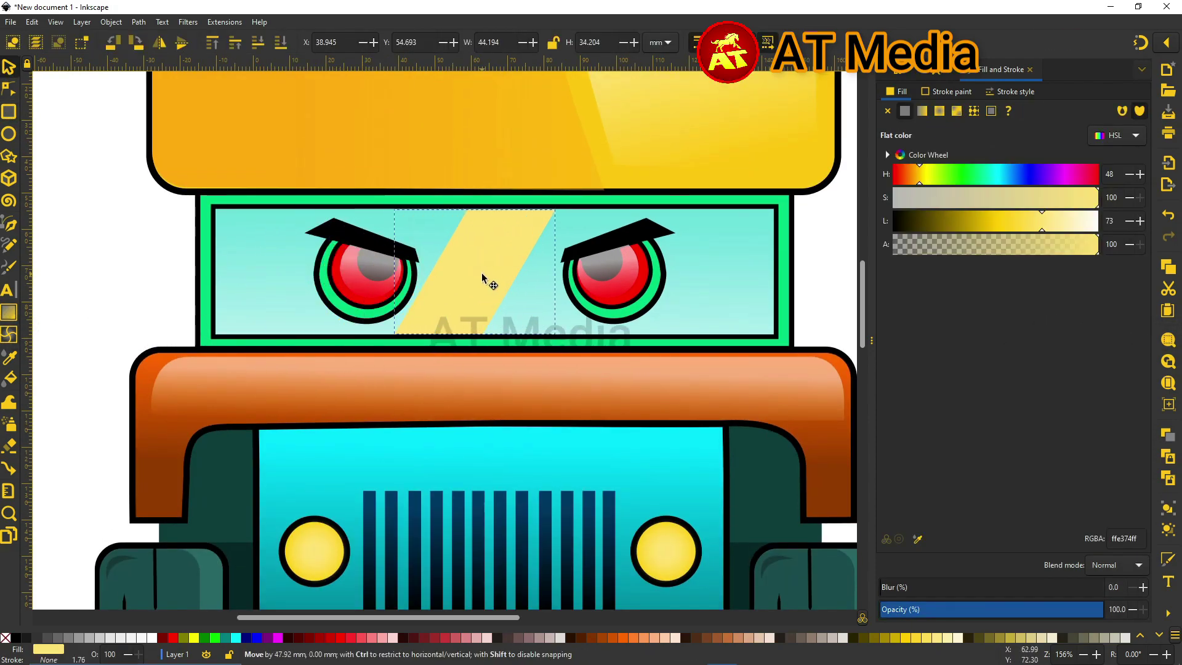
key("g")
left_click_drag(457, 337, 504, 217)
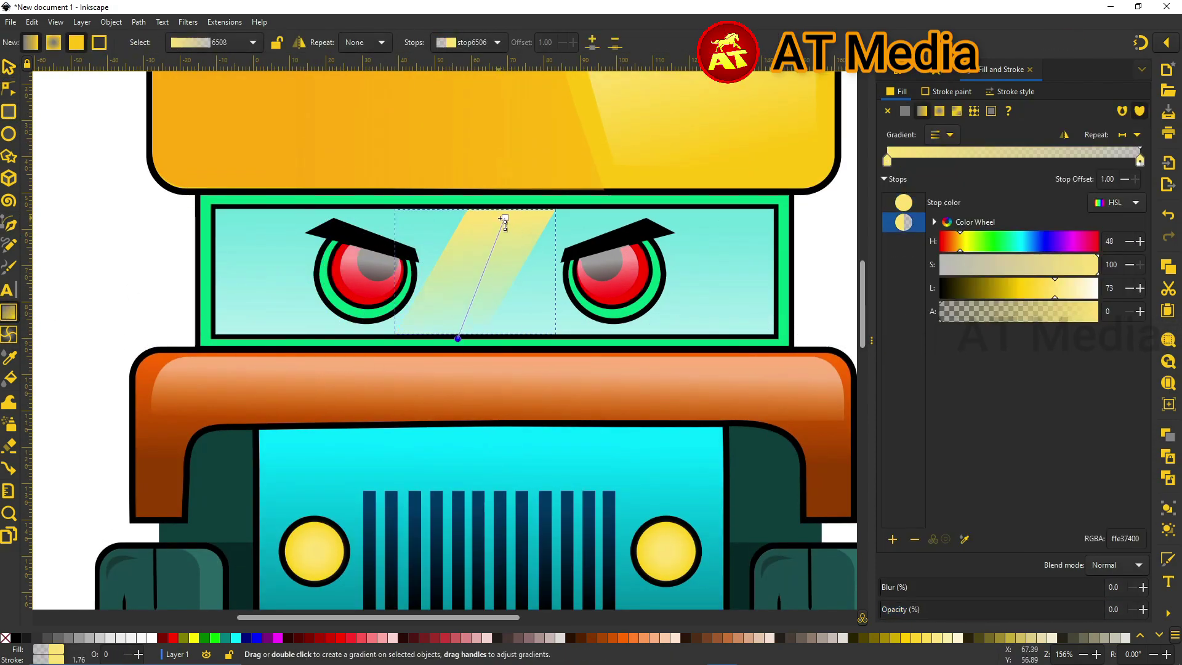
left_click_drag(1041, 297, 1069, 301)
key("s")
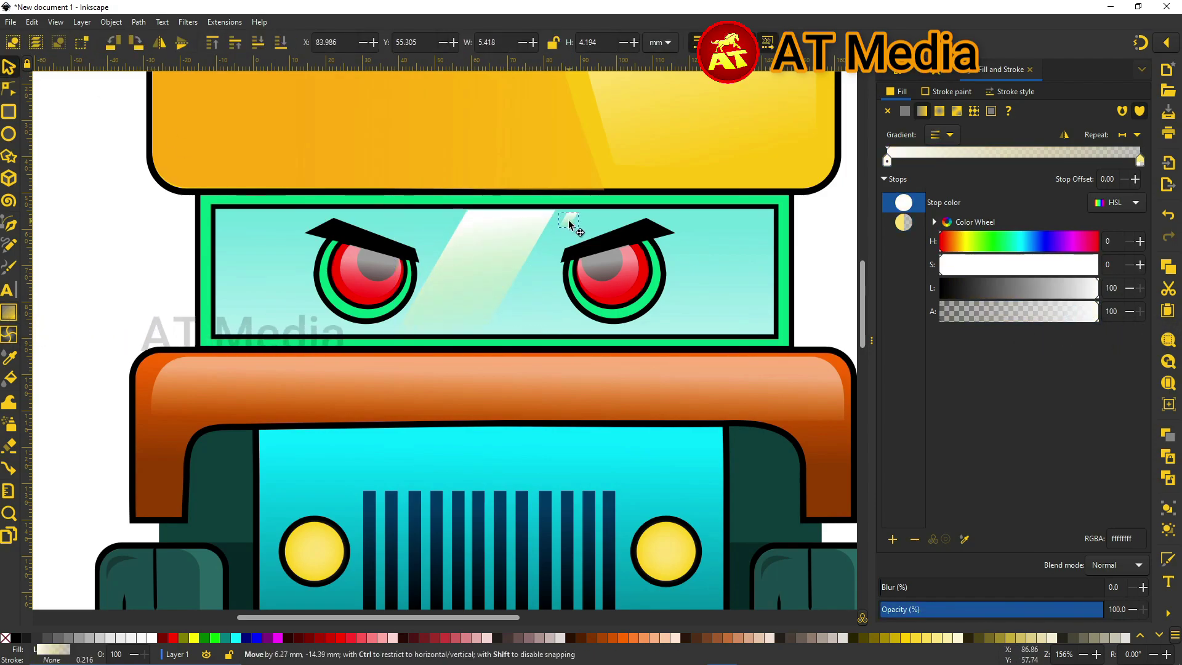
Stretch the small gloss strip's nodes down to the windshield bottom.
key("n")
scroll(585, 225, "up", 5)
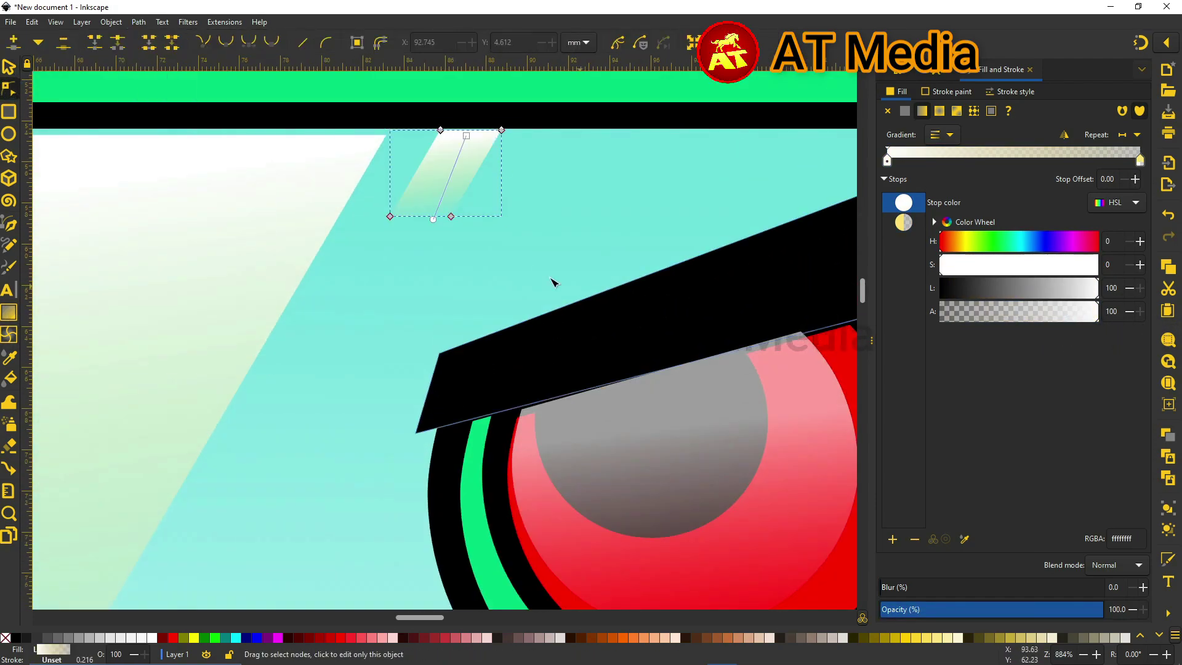
mouse_move(302, 536)
left_mouse_down()
mouse_move(356, 193)
mouse_move(401, 282)
mouse_move(119, 488)
left_mouse_up()
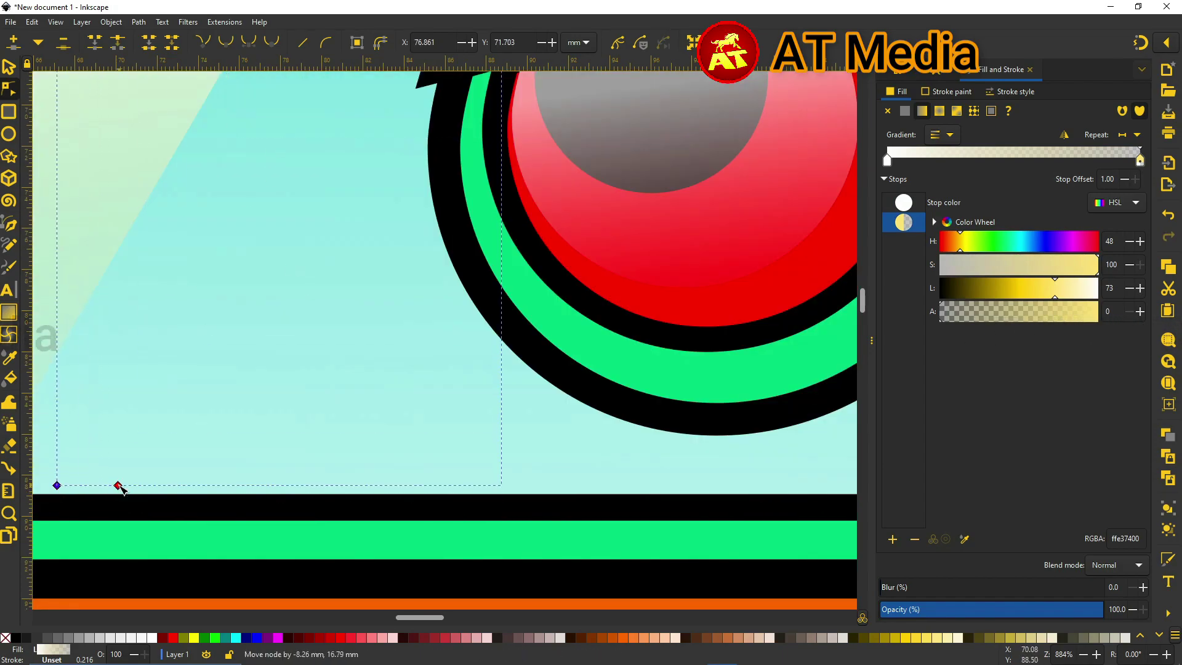
scroll(461, 281, "down", 1)
scroll(316, 488, "down", 2)
scroll(312, 430, "down", 2)
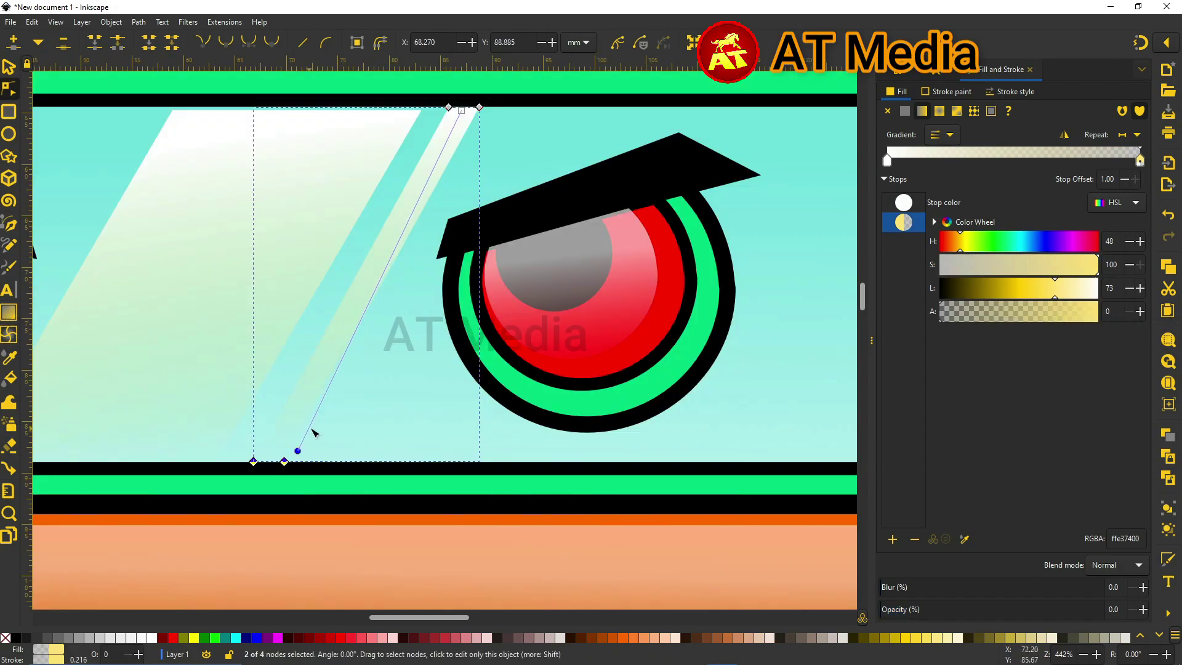
scroll(181, 118, "down", 2)
Draw a small black bolt dot at a roof-panel corner with the Ellipse tool.
key("s")
scroll(520, 401, "down", 4)
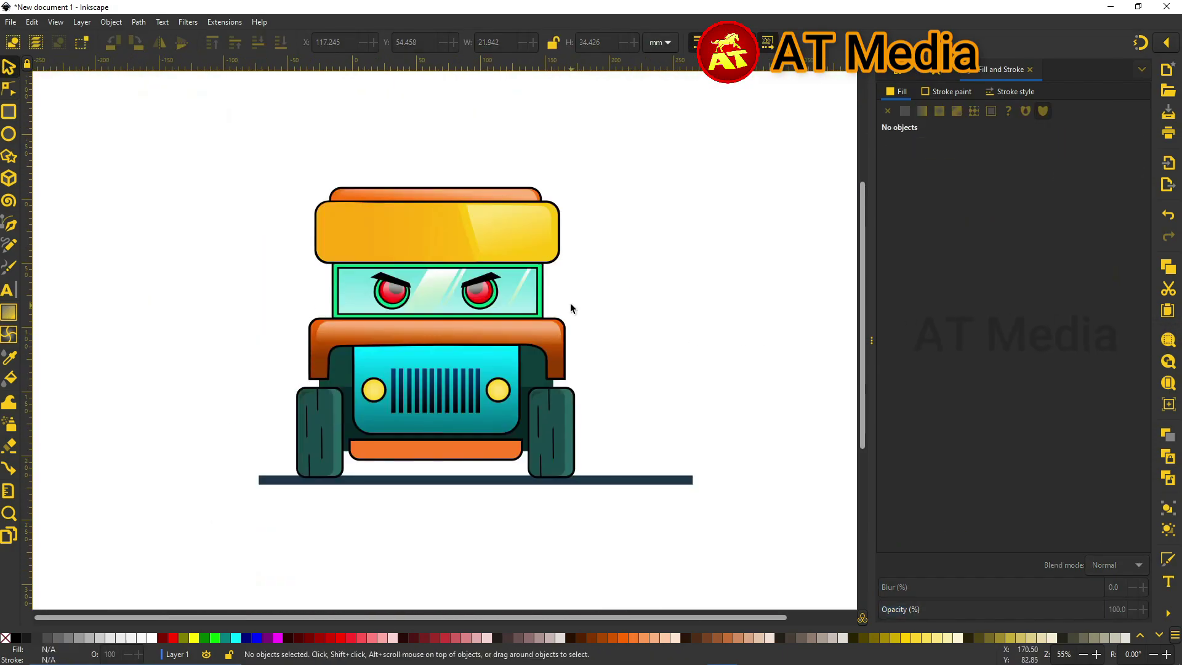
key("Escape")
scroll(312, 189, "up", 4)
scroll(412, 172, "up", 2)
key("e")
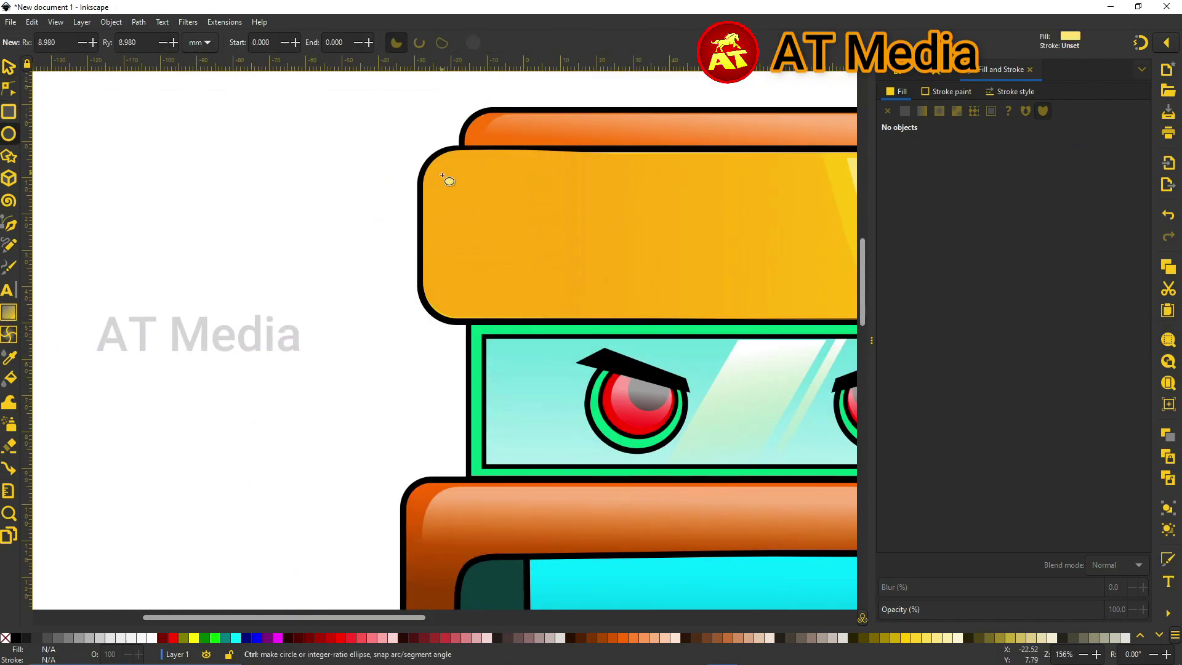
left_click_drag(442, 175, 464, 197)
scroll(486, 193, "up", 3)
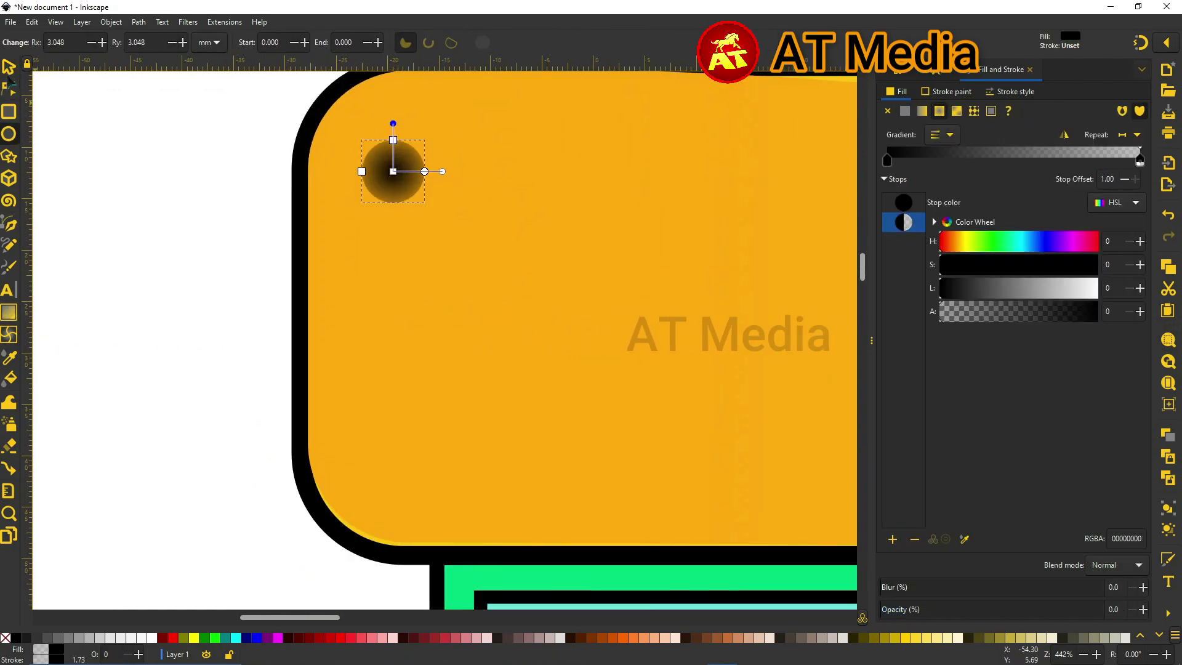
Select both left roof bolt dots together, then deselect them.
key("s")
scroll(82, 338, "down", 4)
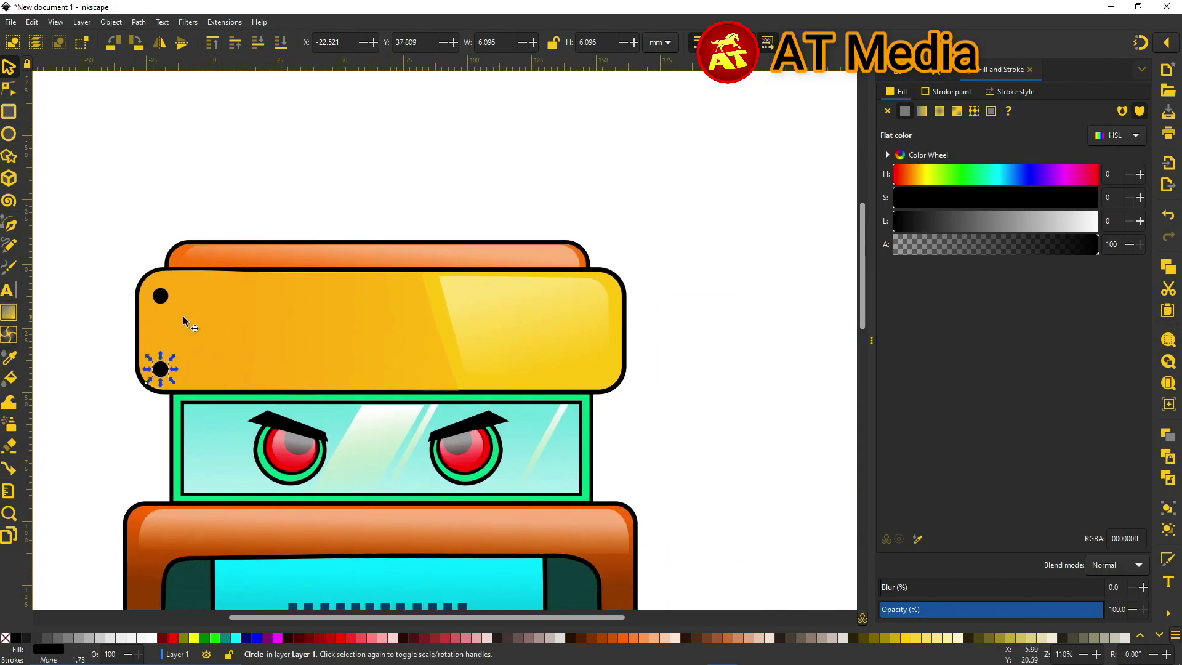
left_click(160, 295)
left_click_drag(176, 386, 611, 423)
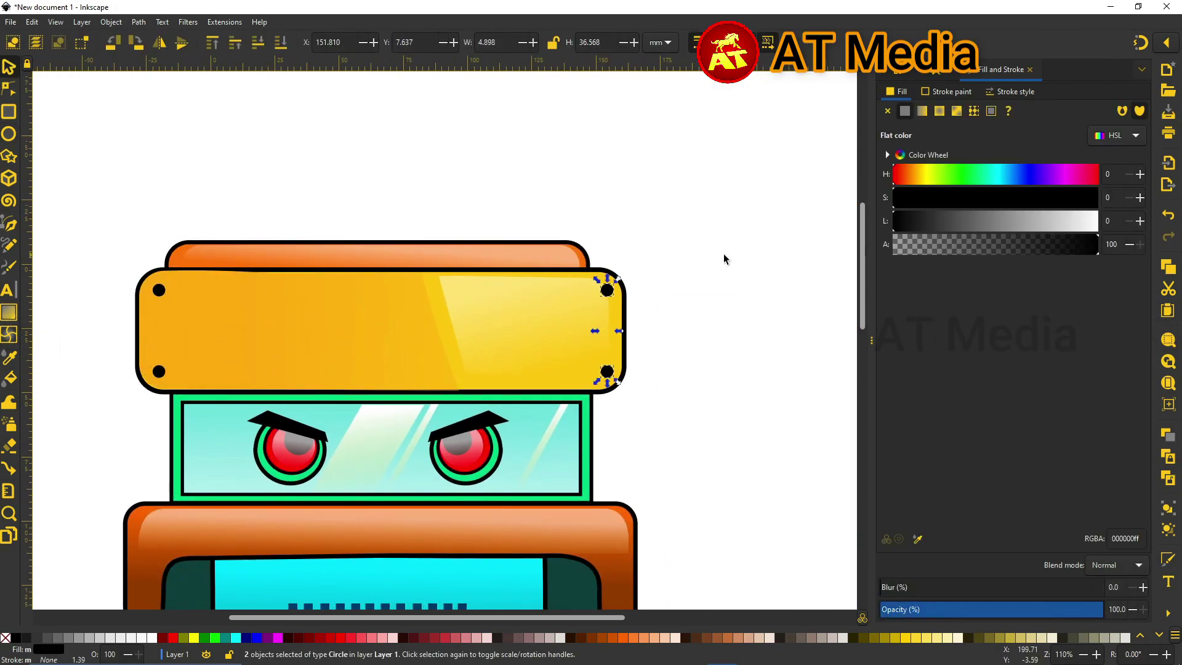
key("Escape")
scroll(613, 196, "down", 3)
scroll(613, 196, "down", 1, "ctrl")
Cancel an unfinished pen line and move the horizontal detail line beside the jeep.
scroll(378, 146, "up", 1, "ctrl")
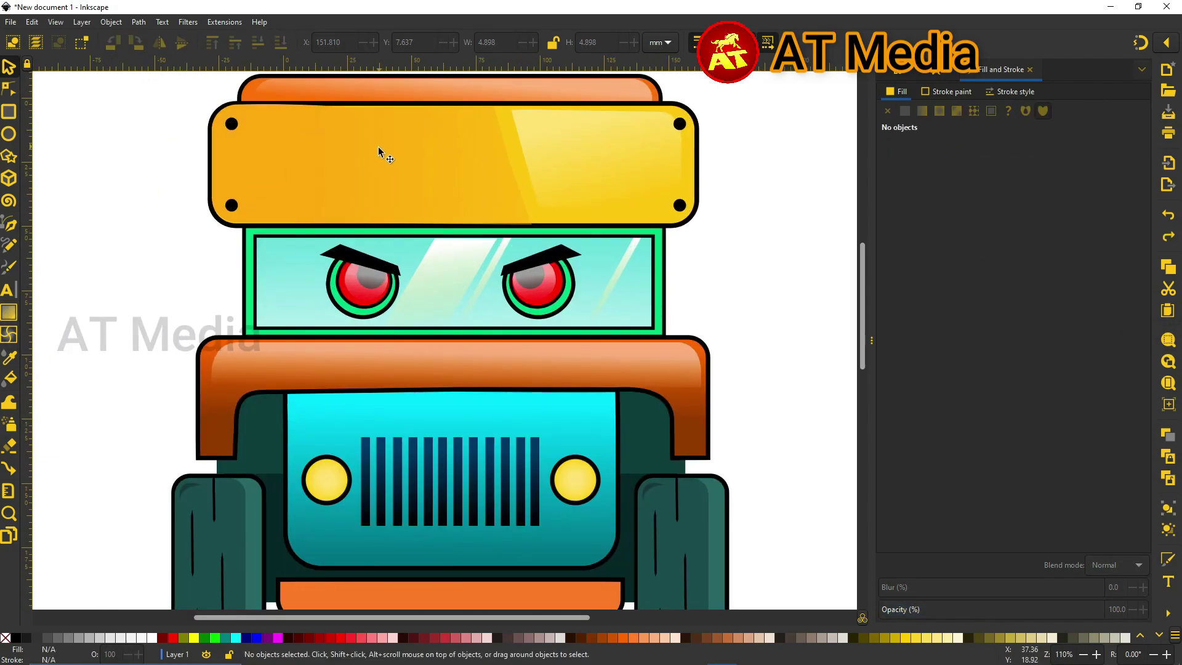
scroll(382, 332, "up", 1, "ctrl")
key("b")
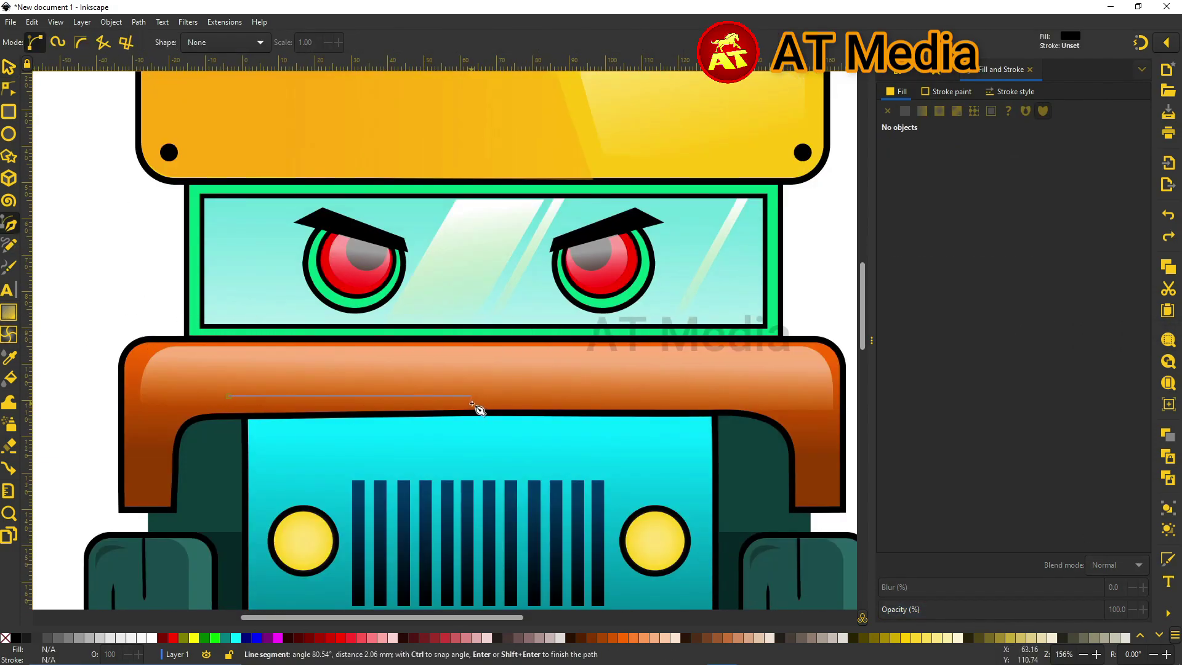
key("Escape")
scroll(228, 396, "down", 3)
key("s")
left_click_drag(162, 511, 361, 269)
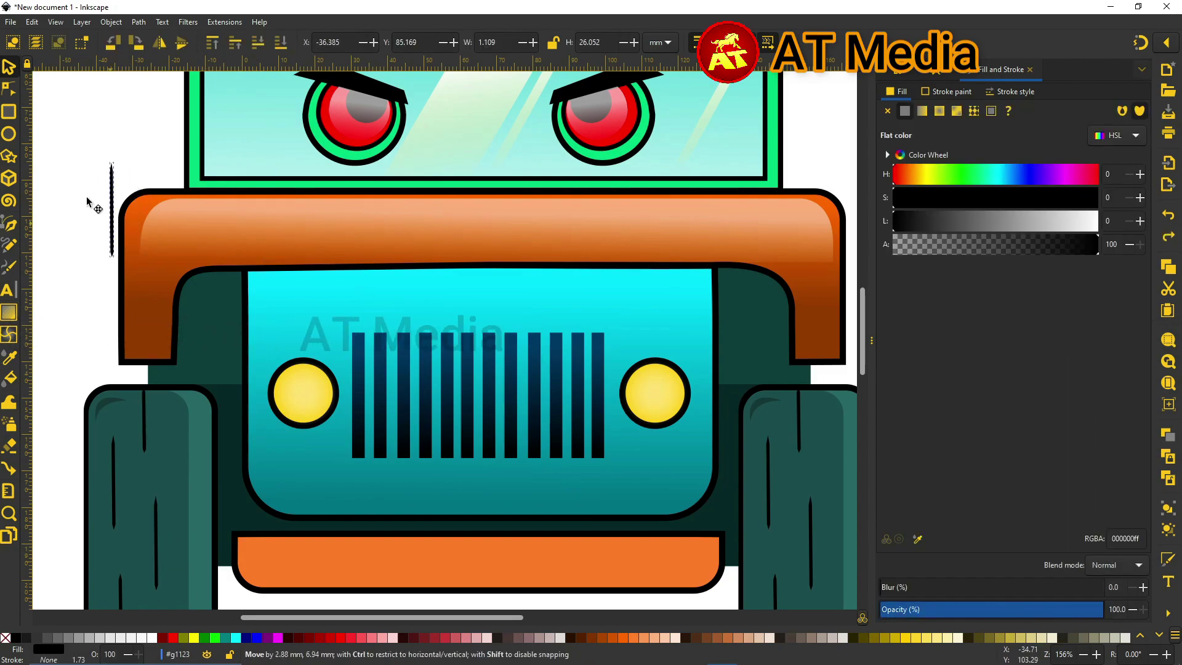
scroll(136, 177, "down", 2, "ctrl")
scroll(599, 242, "up", 5)
scroll(441, 329, "down", 5)
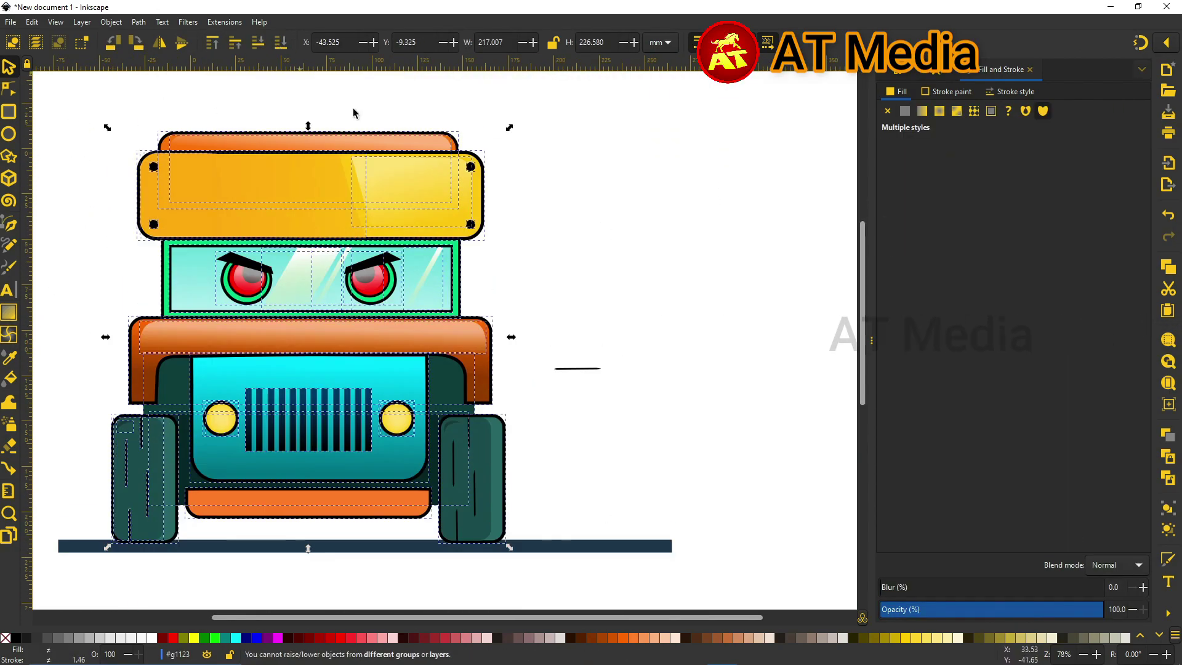
left_click_drag(136, 176, 441, 330)
Move the detail line toward the fender edge and adjust its nodes.
scroll(515, 333, "up", 3, "ctrl")
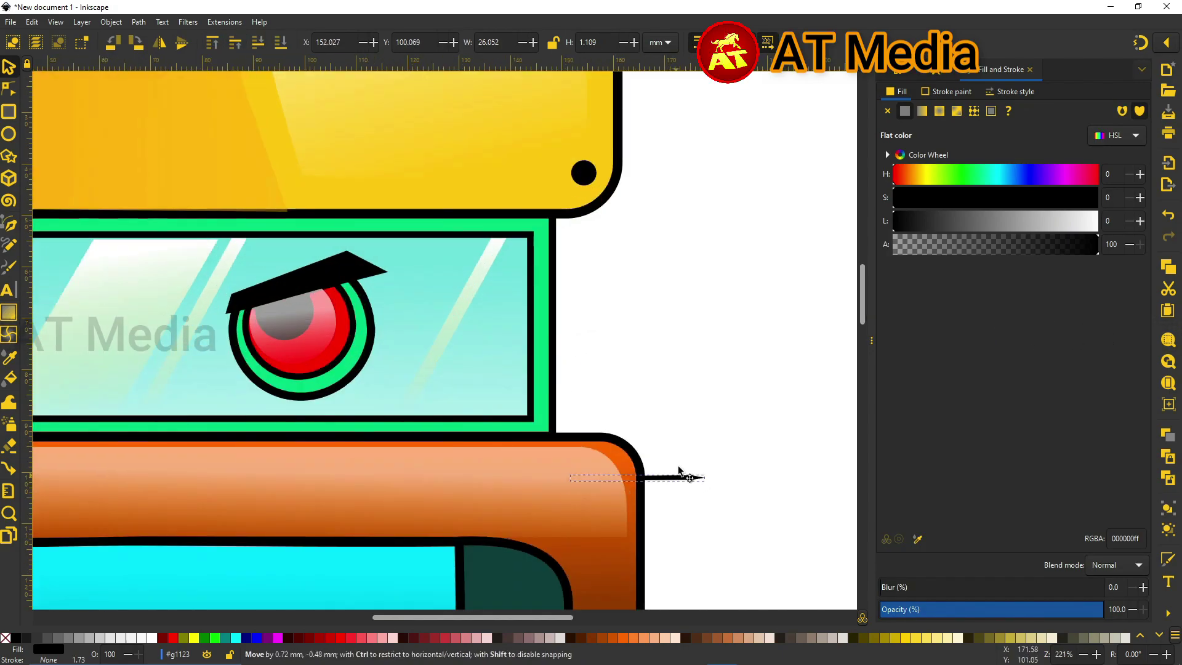
right_click(659, 408)
key("Escape")
mouse_move(515, 333)
left_mouse_down()
mouse_move(704, 422)
mouse_move(646, 478)
left_mouse_up()
key("n")
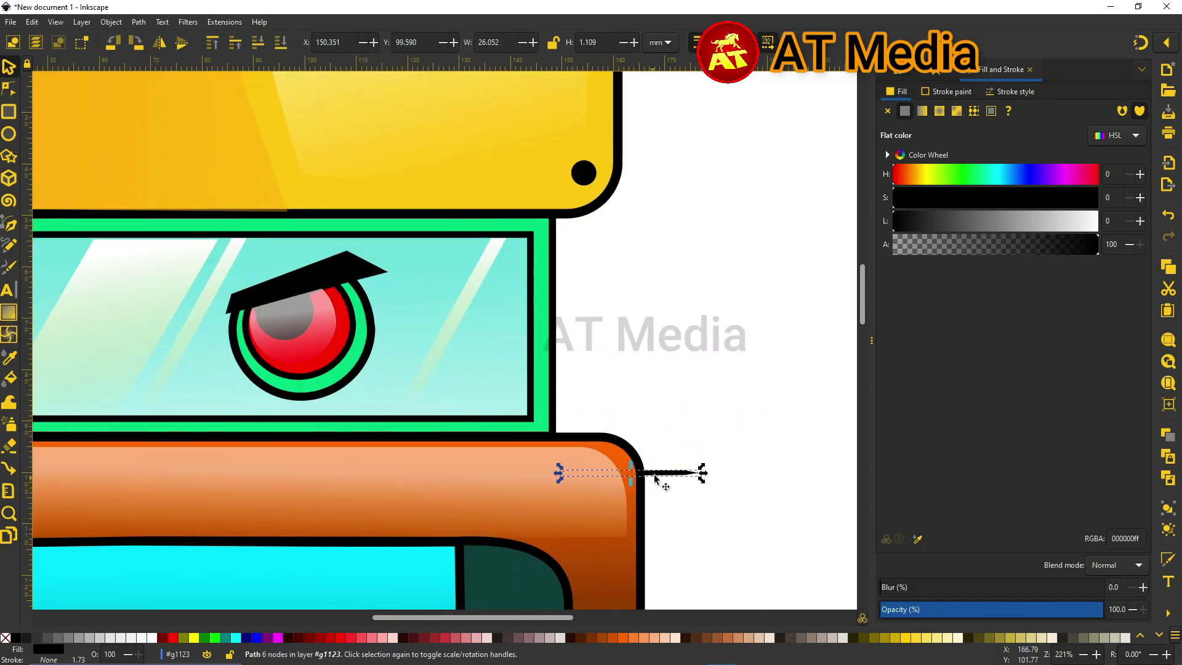
scroll(260, 506, "down", 3, "ctrl")
scroll(462, 541, "down", 2, "ctrl")
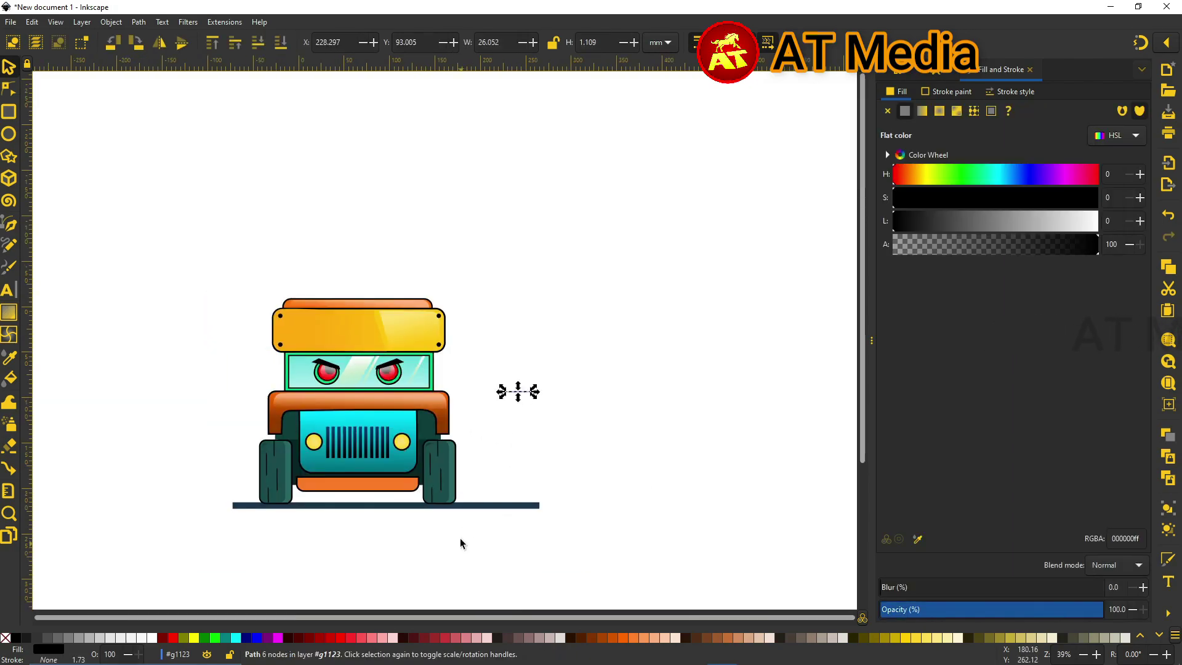
scroll(325, 241, "up", 1, "ctrl")
key("s")
key("ctrl+a")
scroll(499, 406, "up", 3, "ctrl")
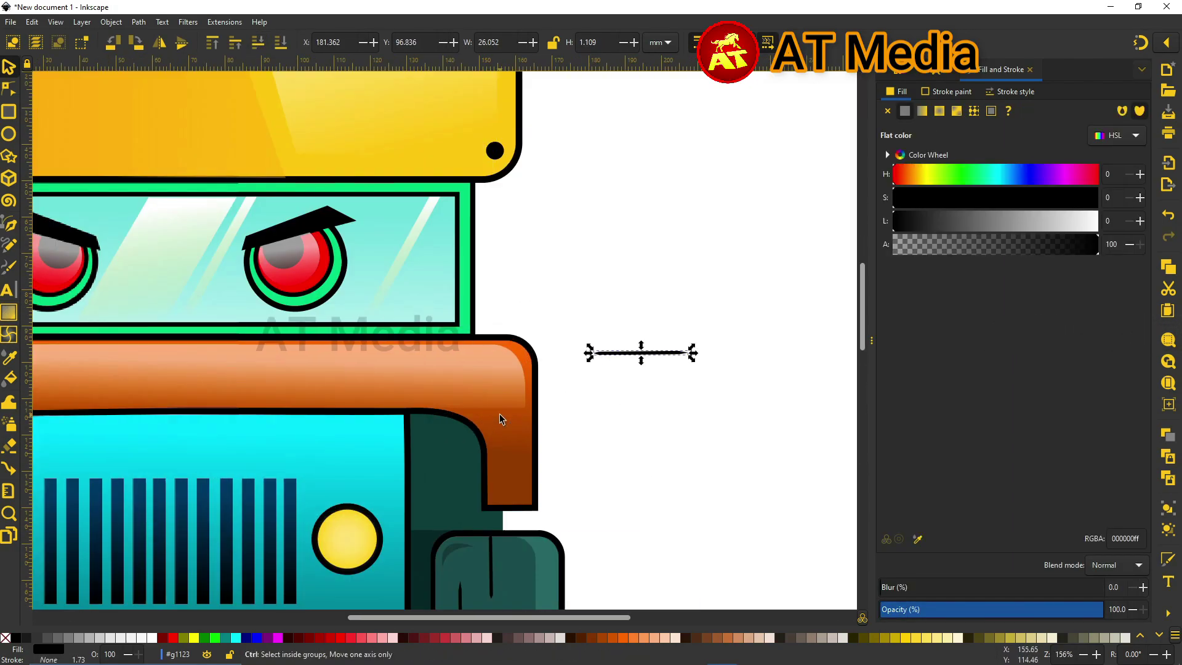
scroll(500, 413, "up", 3, "ctrl")
key("Escape")
Draw a new tapered pen line and place it on the orange fender's top edge.
key("b")
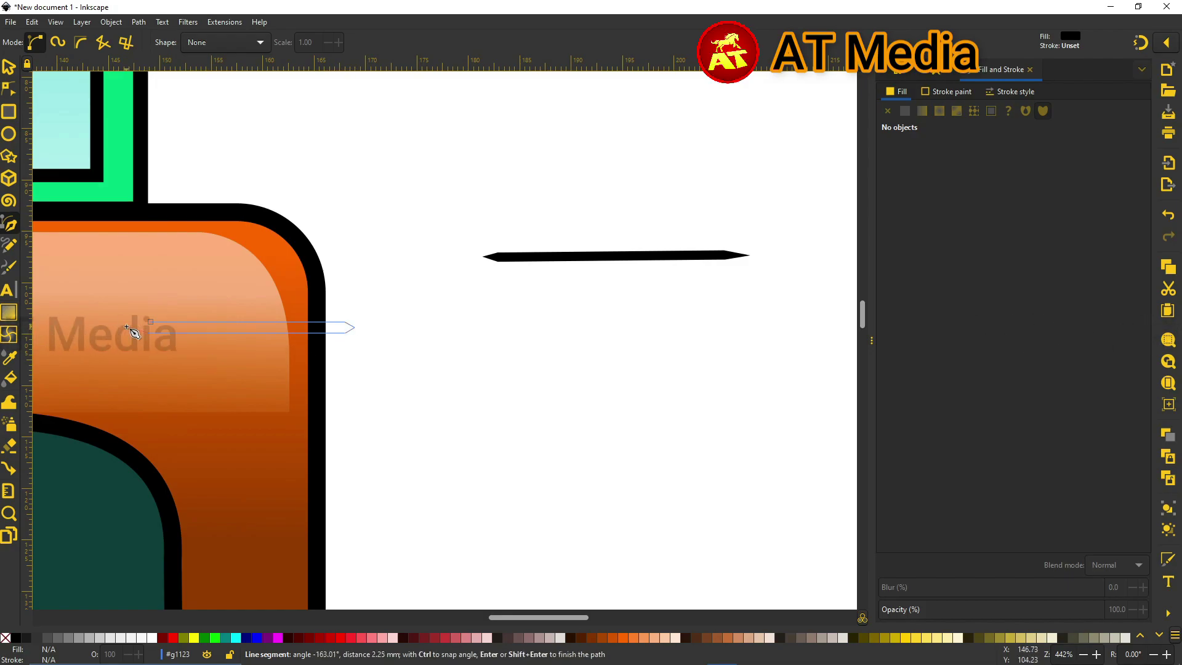
key("Return")
key("s")
scroll(368, 300, "down", 1, "ctrl")
scroll(368, 300, "down", 1, "ctrl")
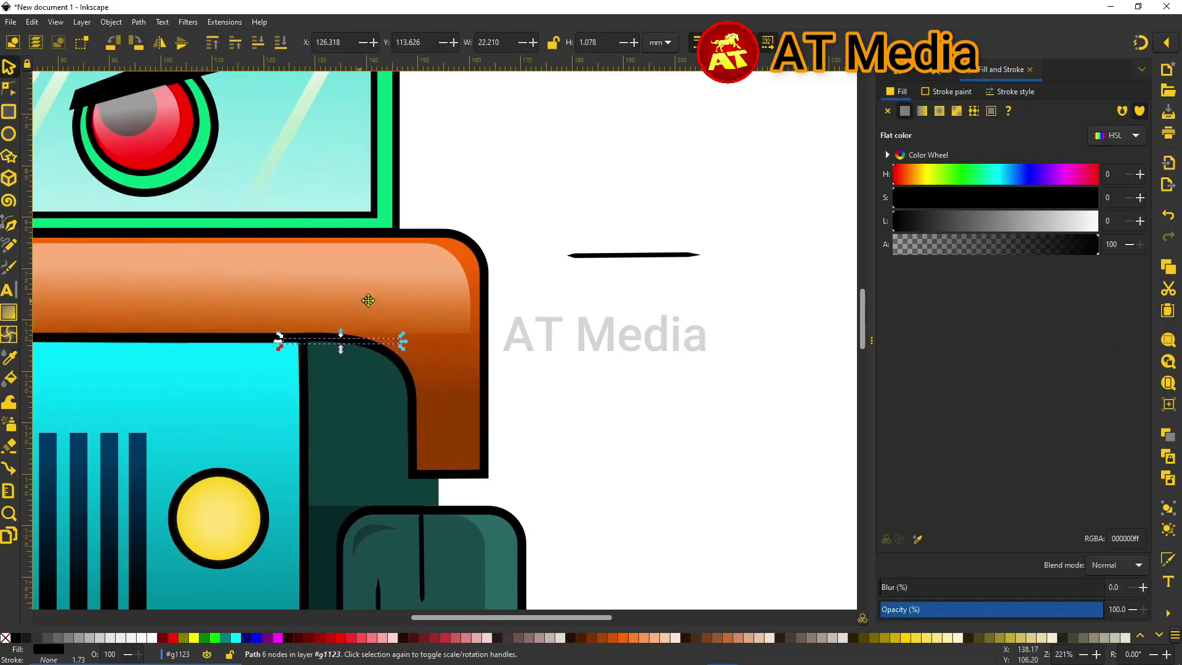
scroll(461, 295, "left", 5)
scroll(559, 289, "down", 1)
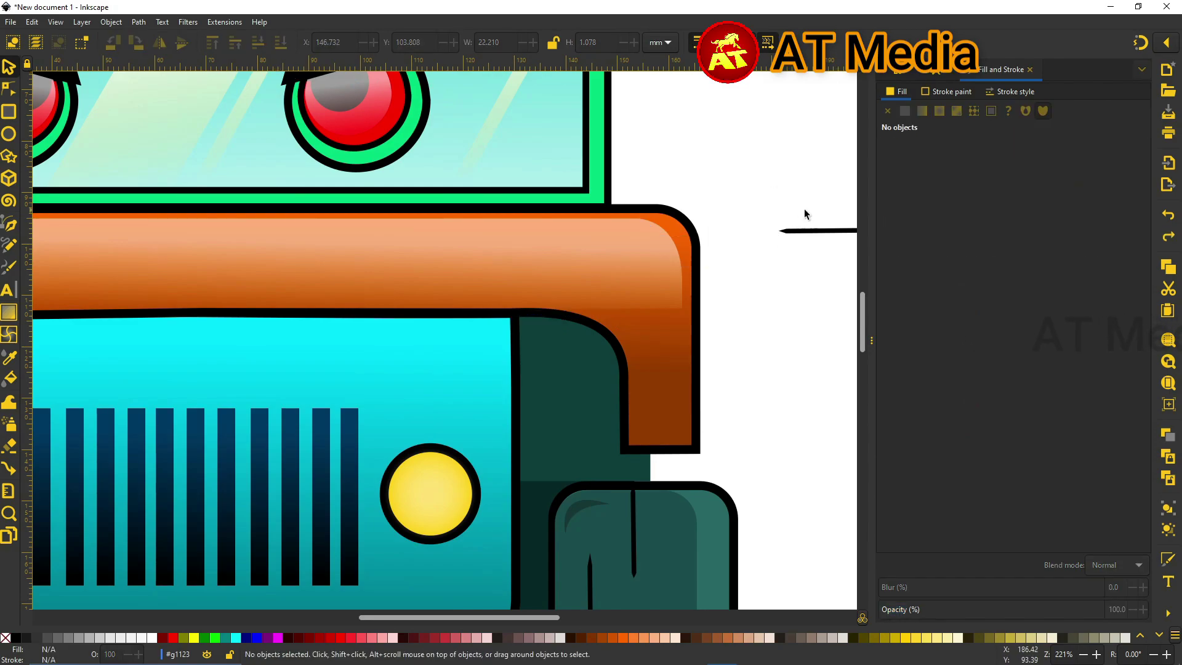
left_click_drag(782, 231, 127, 244)
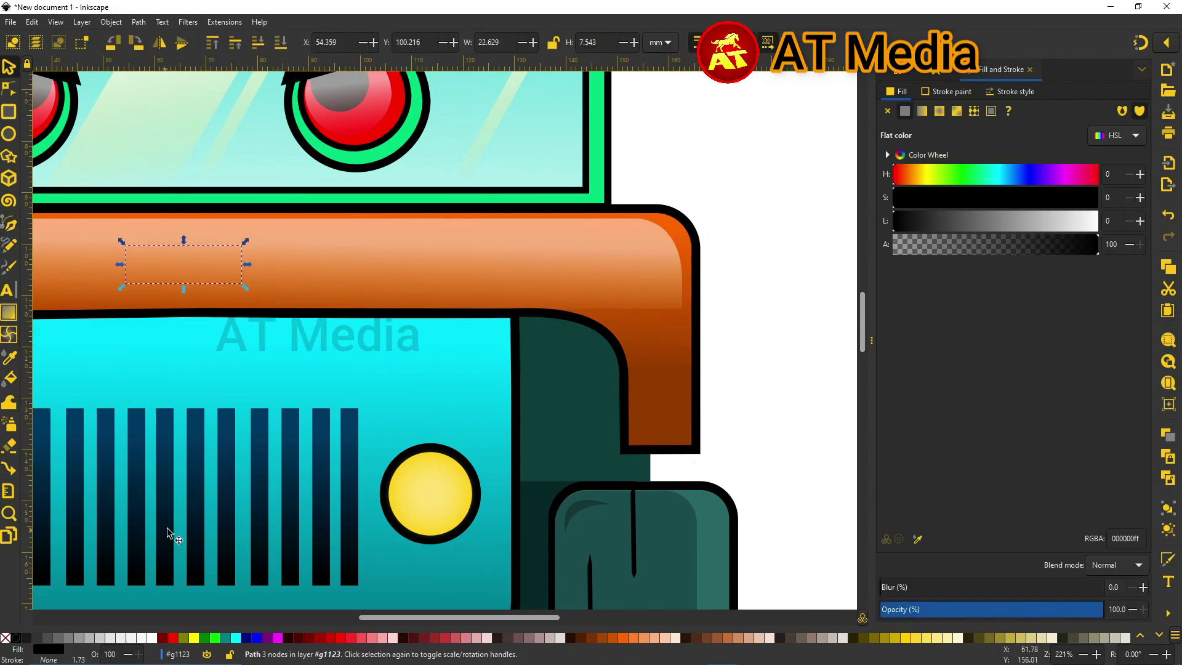
key("Escape")
scroll(335, 186, "down", 4, "ctrl")
left_click_drag(335, 186, 420, 238)
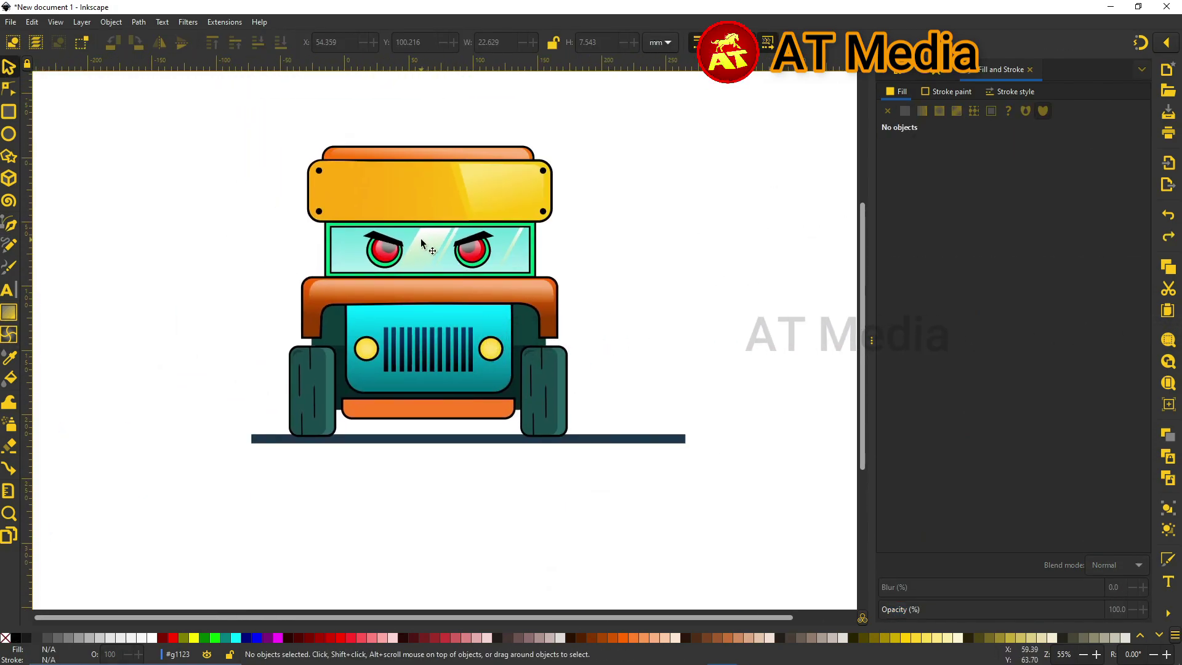
Draw a thin rectangle on the fender, then remove the stray rectangle.
key("r")
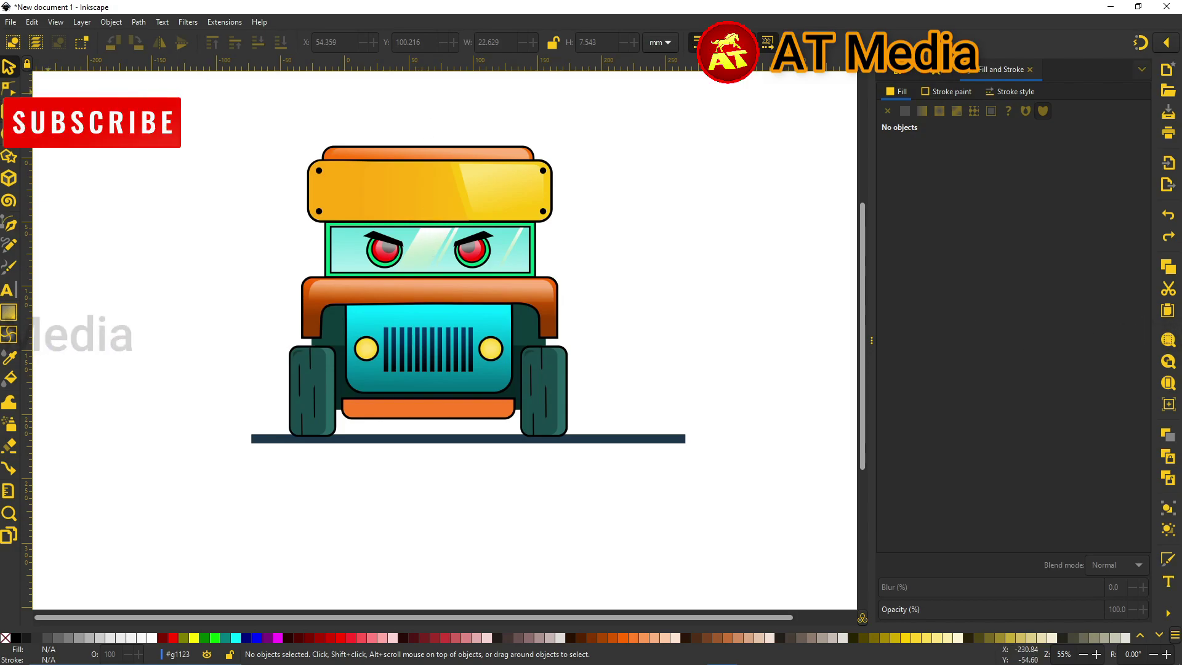
scroll(400, 318, "up", 3)
left_click_drag(279, 246, 531, 257)
key("s")
scroll(239, 301, "down", 2, "ctrl")
key("Delete")
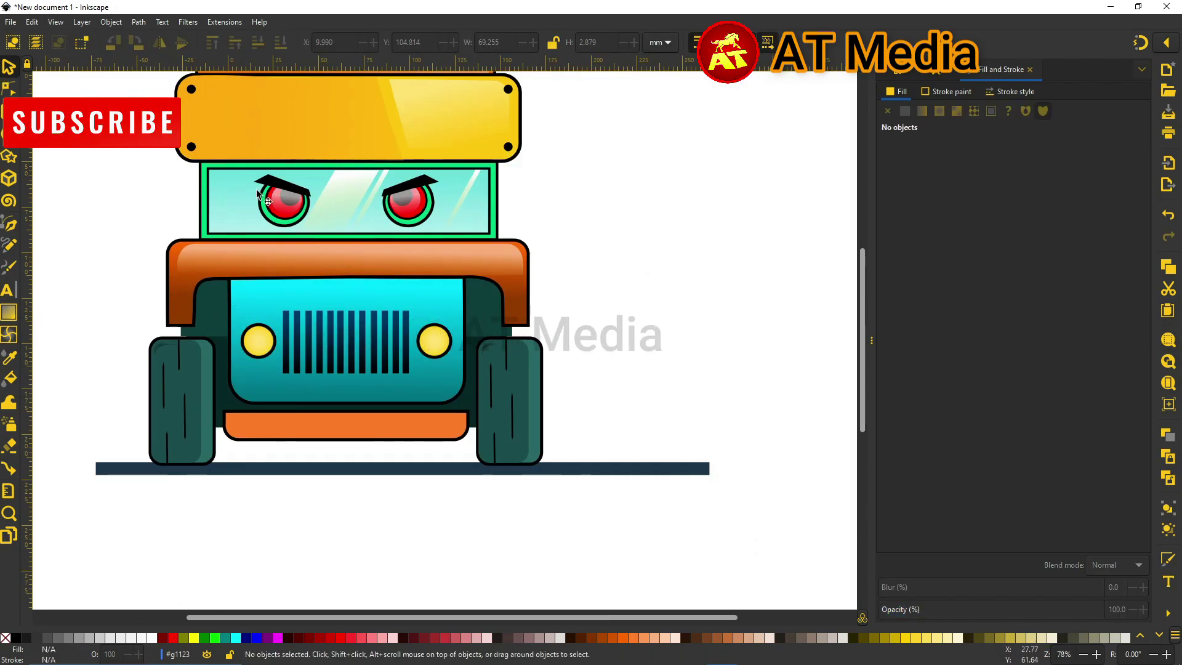
left_click(252, 250)
left_click(15, 638)
Select the jeep and slide the ground bar centred beneath the wheels.
scroll(147, 242, "down", 2, "ctrl")
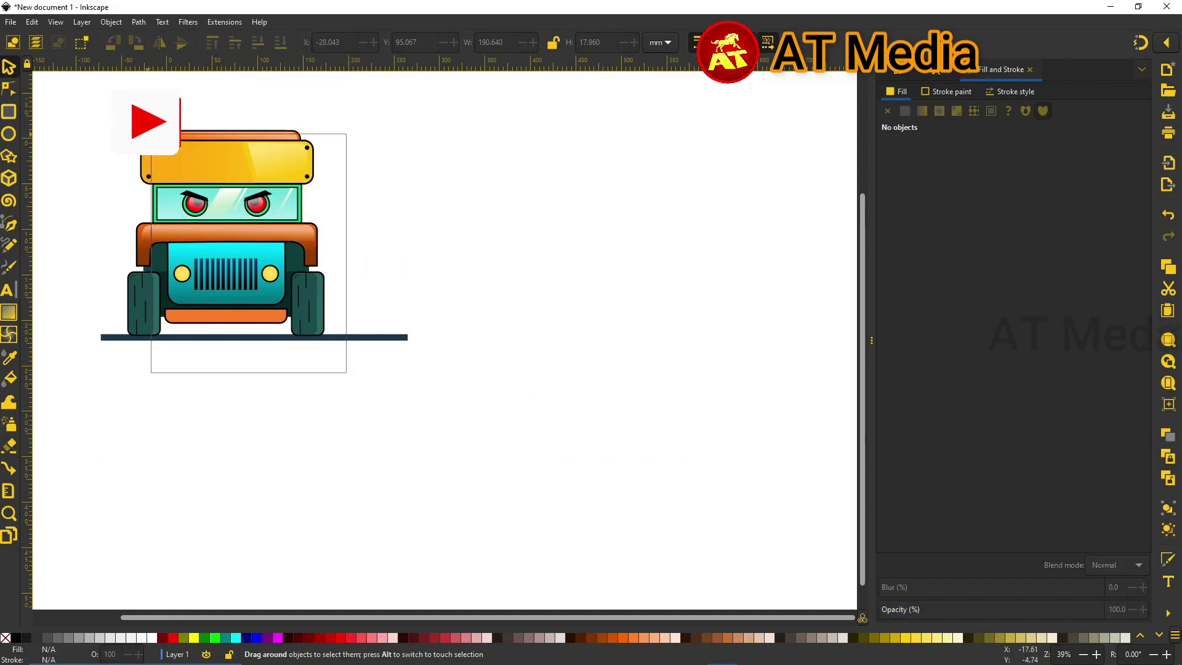
left_click_drag(150, 126, 348, 369)
scroll(308, 263, "up", 2, "ctrl")
scroll(541, 478, "down", 3, "ctrl")
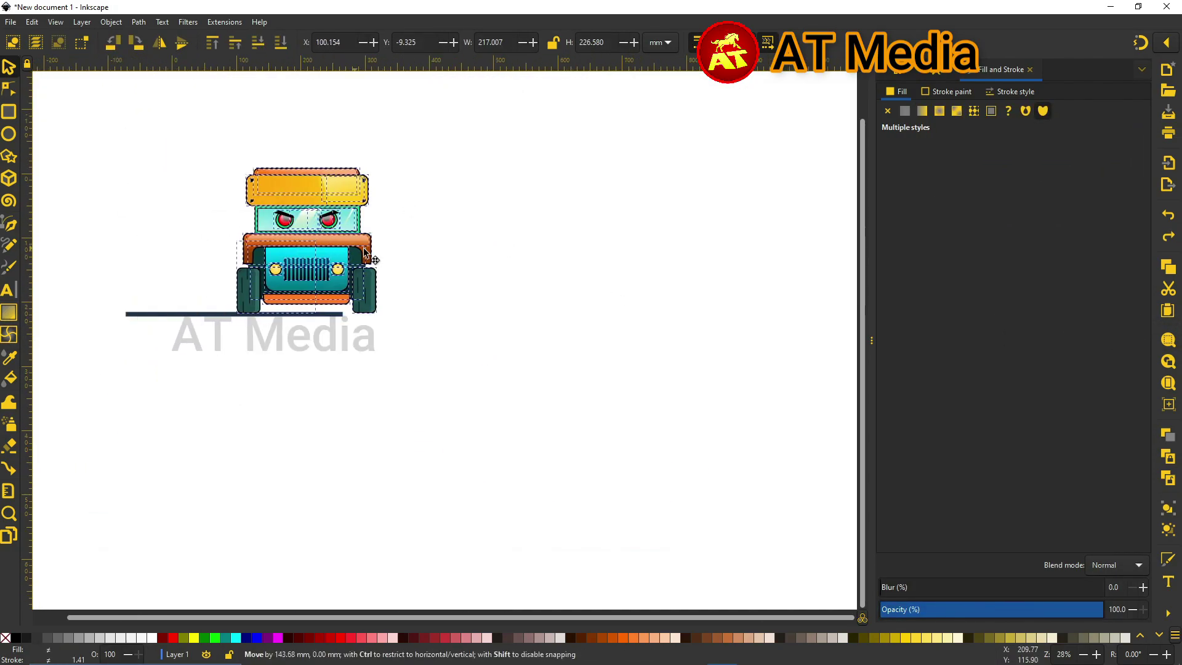
left_click_drag(246, 311, 571, 308)
scroll(571, 308, "up", 2, "ctrl")
left_click_drag(277, 100, 541, 370)
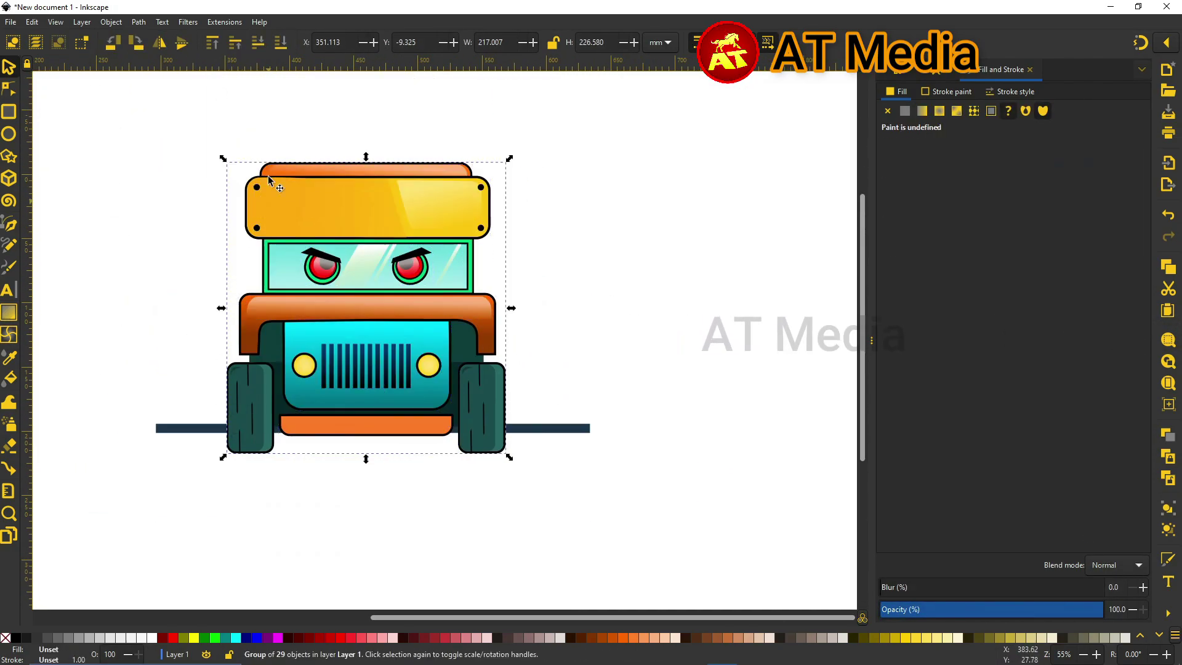
left_click_drag(561, 431, 557, 461)
key("Escape")
Select the thin black detail line beside the jeep.
scroll(350, 224, "up", 1, "ctrl")
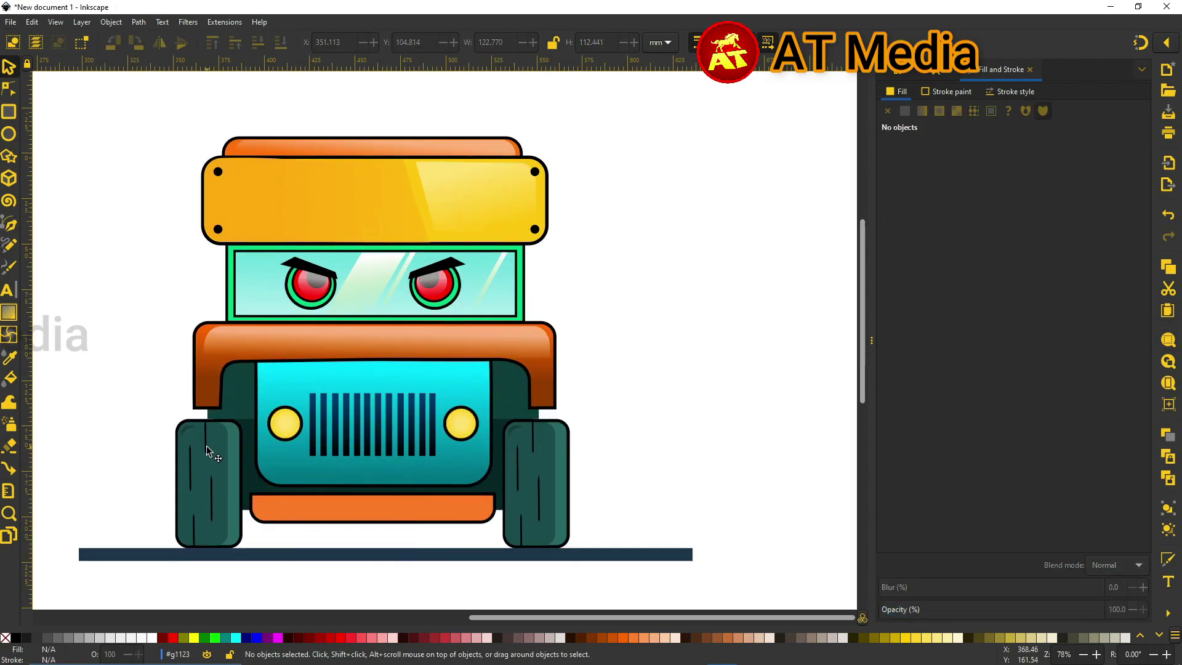
left_click(625, 369)
scroll(626, 351, "down", 1, "ctrl")
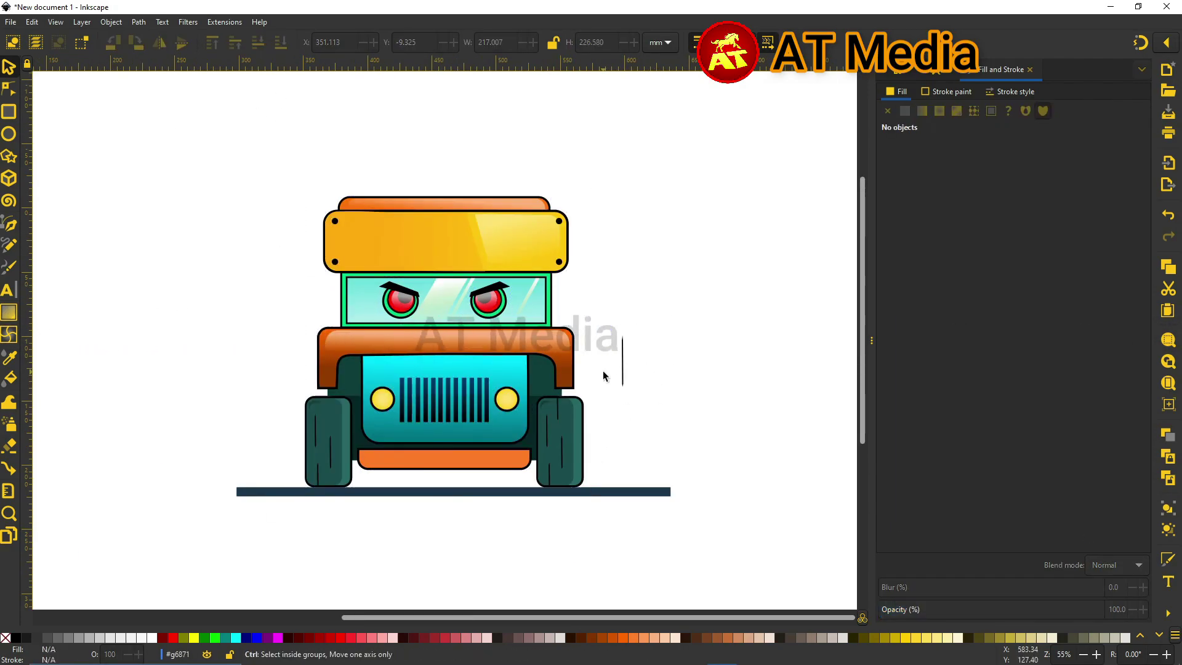
left_click(625, 345)
scroll(610, 382, "up", 1, "ctrl")
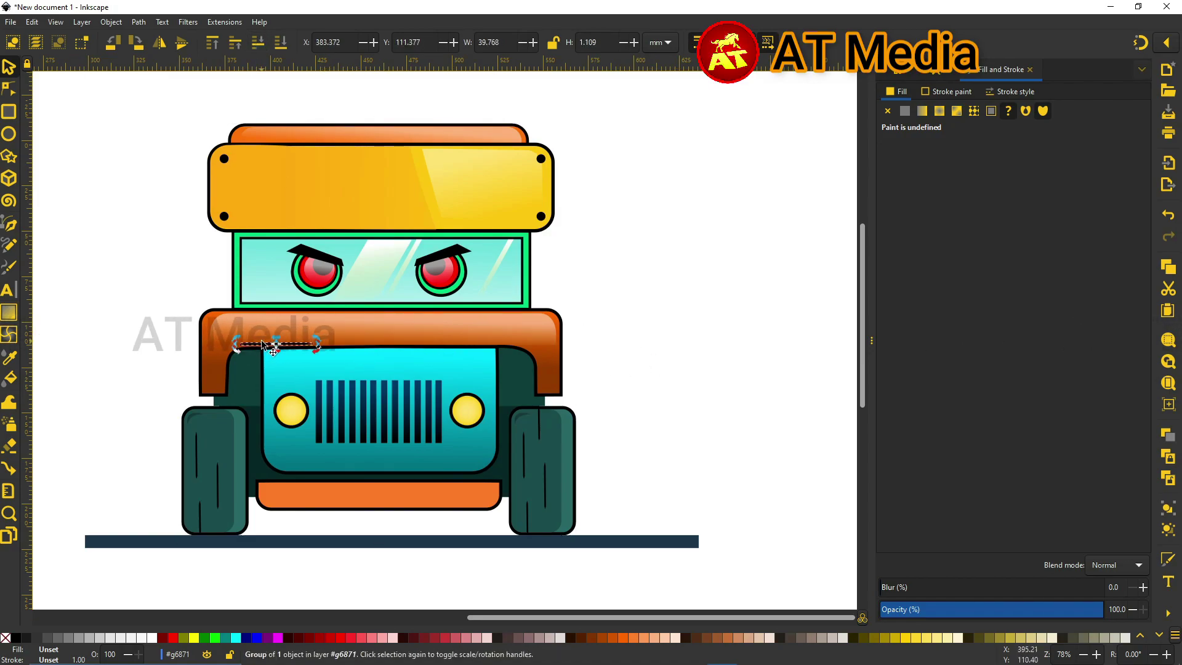
Try shortening a detail line, undo it, and redraw the bumper's orange gradient vertically.
left_click_drag(409, 338, 342, 343)
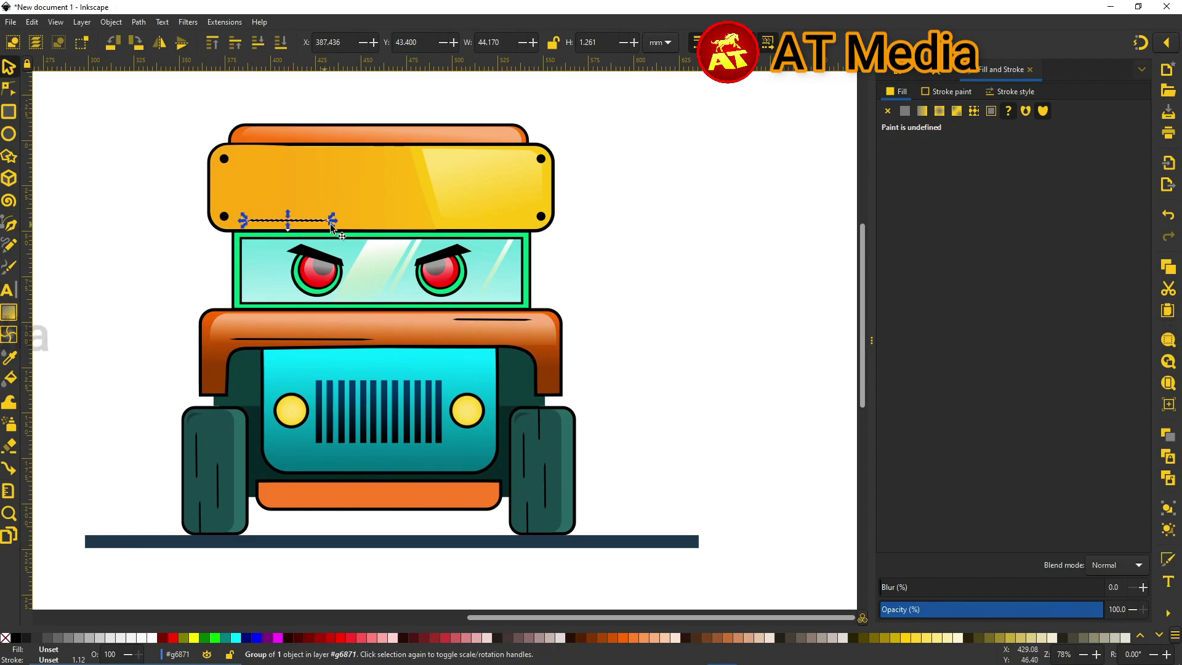
key("ctrl+z")
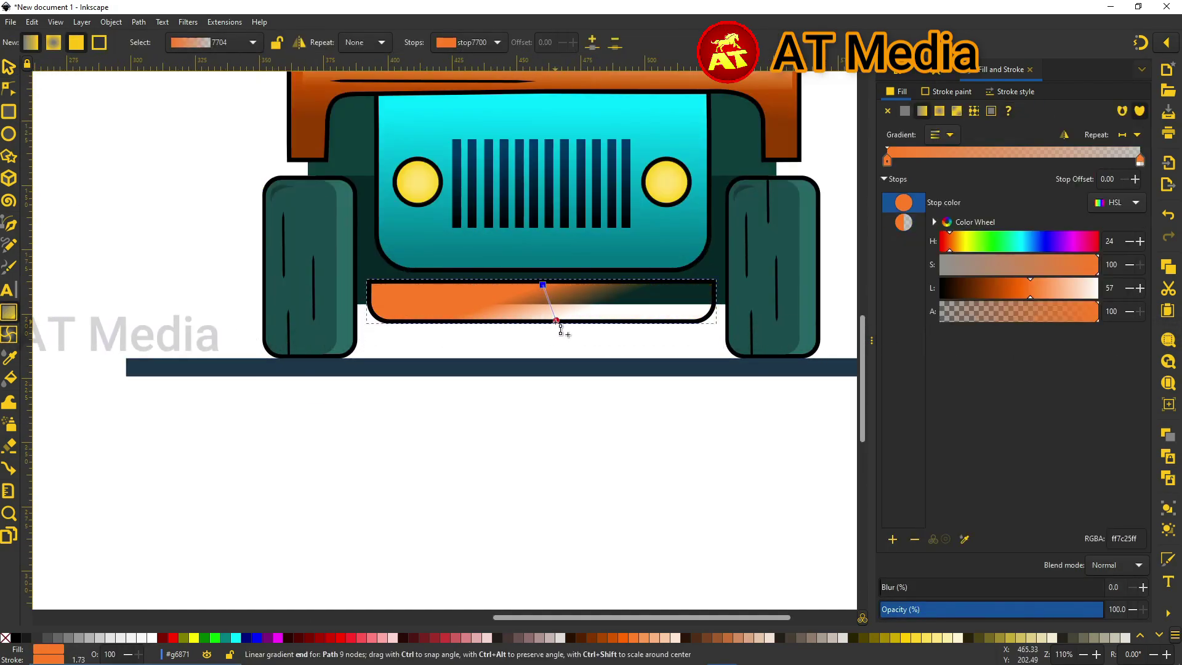
left_click_drag(544, 284, 546, 348)
key("Escape")
key("s")
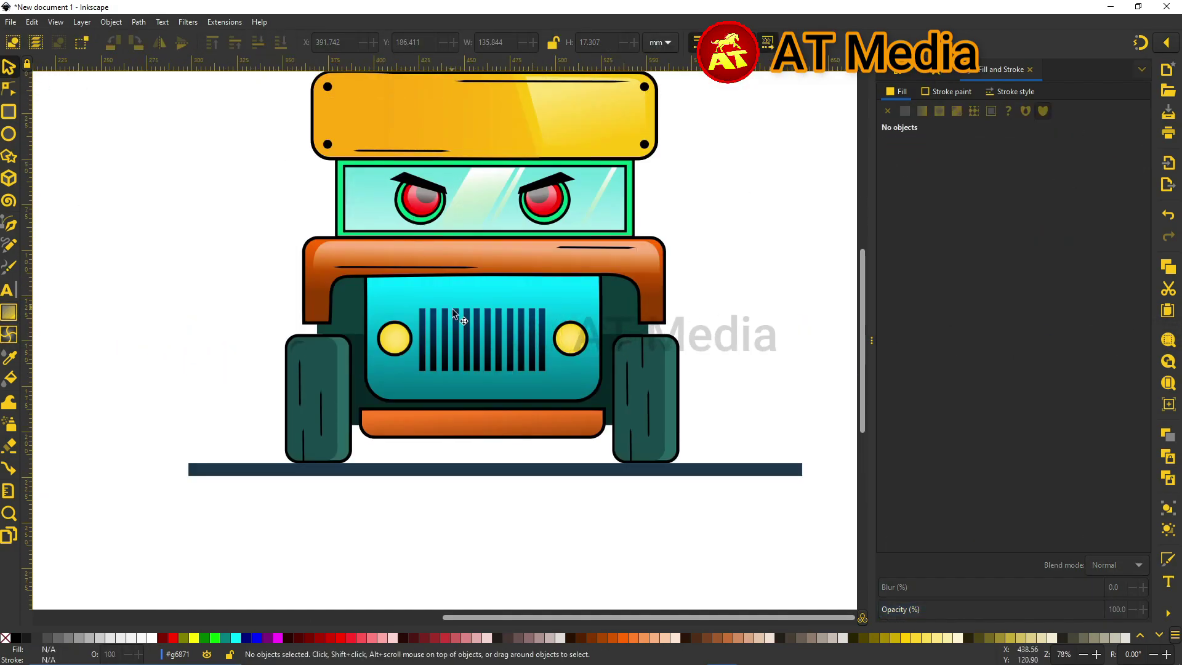
left_click(375, 267)
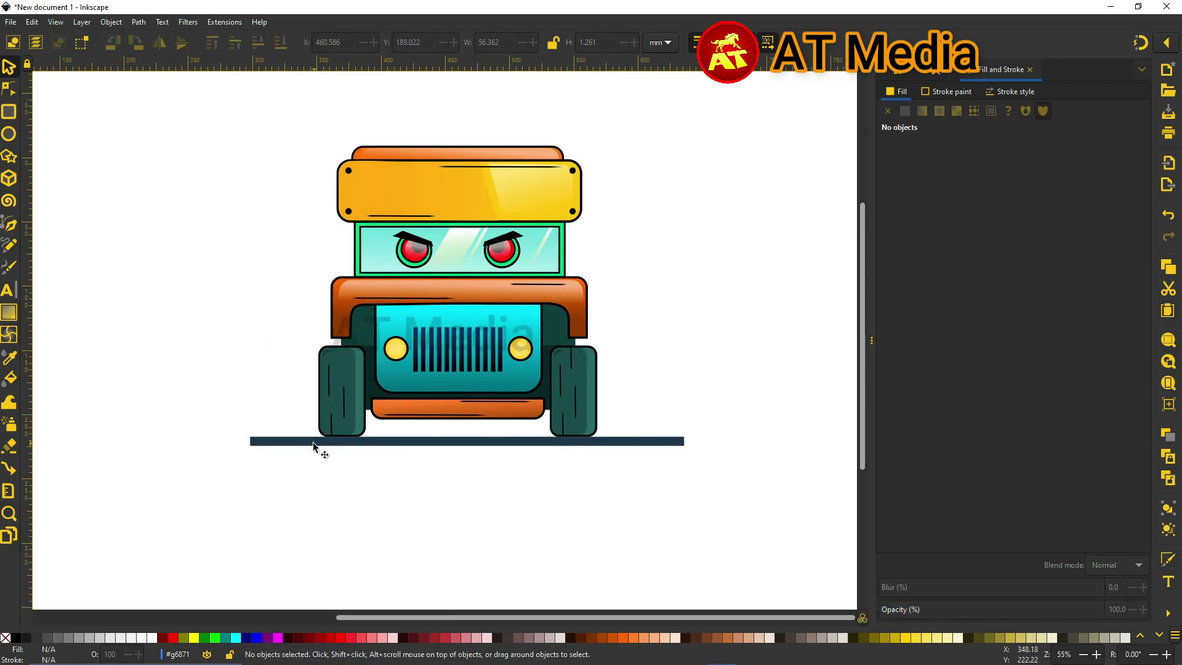
Replace the ground bar with a black ellipse fading out via a radial gradient.
left_click(312, 442)
key("Delete")
key("e")
mouse_move(277, 430)
left_mouse_down()
mouse_move(469, 443)
mouse_move(394, 437)
left_mouse_up()
key("s")
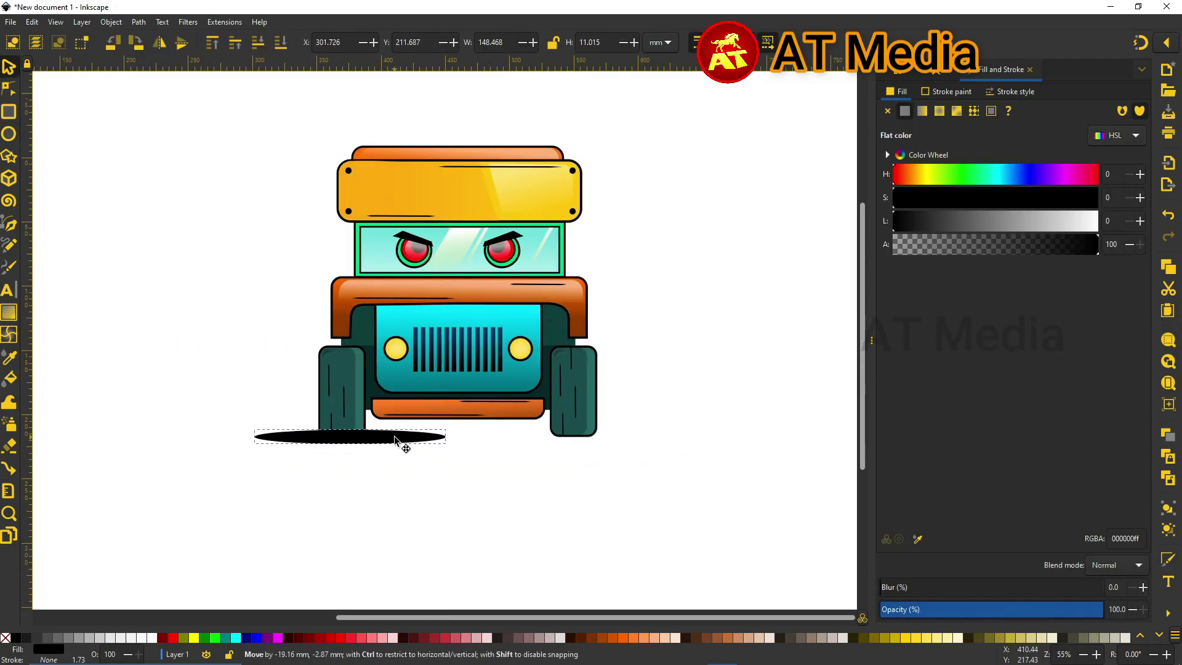
scroll(394, 436, "up", 3)
left_click(938, 110)
scroll(388, 369, "up", 5)
Stretch the shadow ellipse wide and centre it beneath the wheels.
key("n")
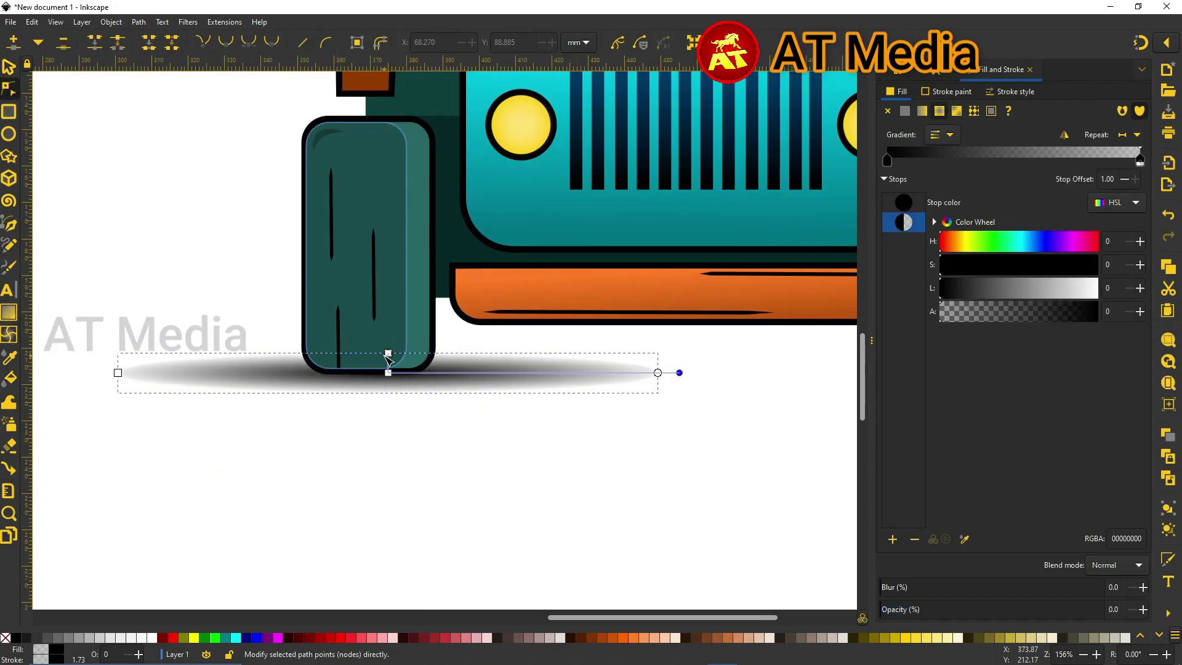
key("s")
scroll(243, 372, "down", 3)
scroll(377, 469, "down", 2)
left_click_drag(448, 470, 623, 475)
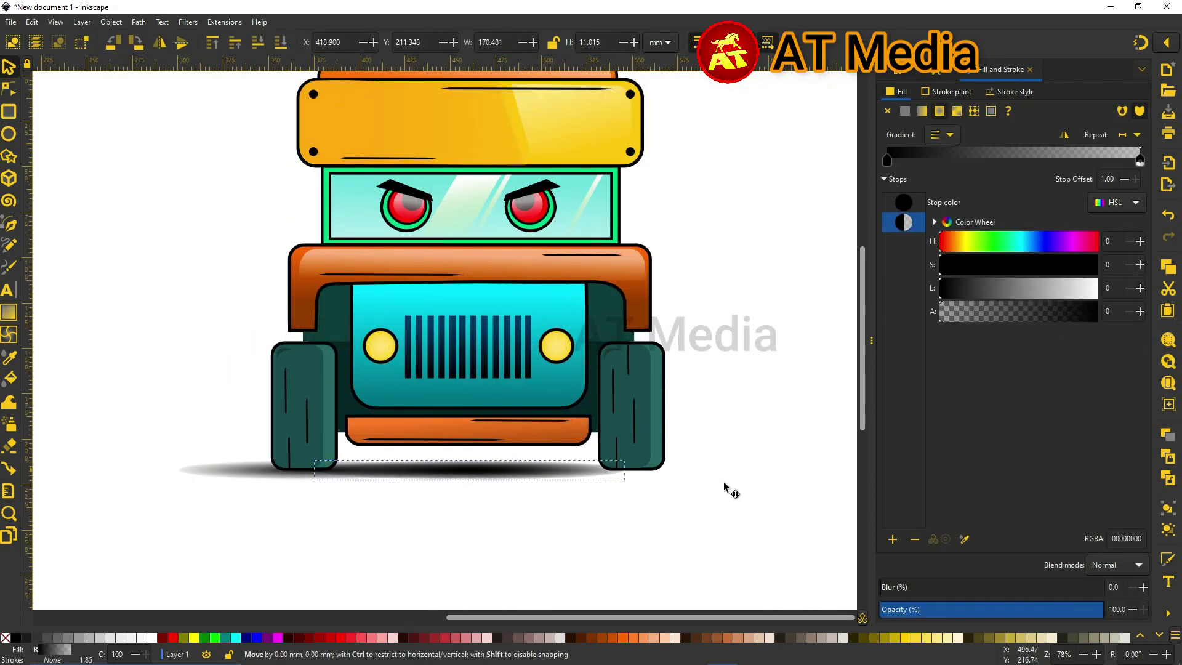
left_click_drag(724, 486, 771, 475)
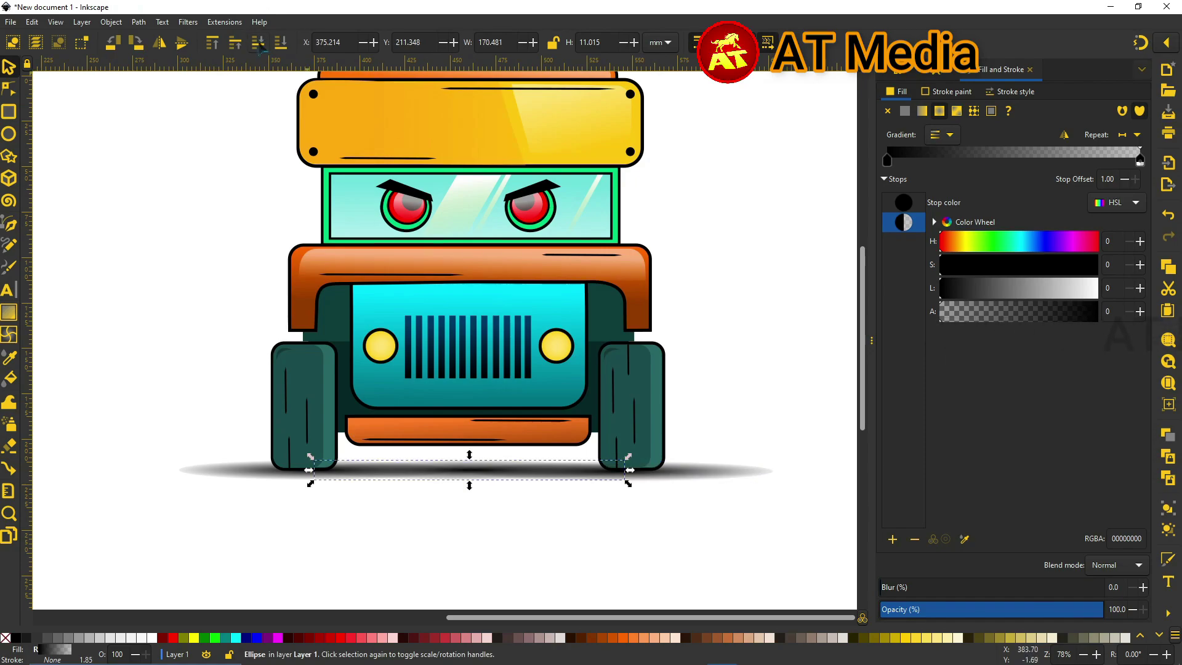
scroll(409, 473, "down", 1)
left_click(299, 143)
Draw a page-size rectangle and send it to the back with End.
left_click(8, 111)
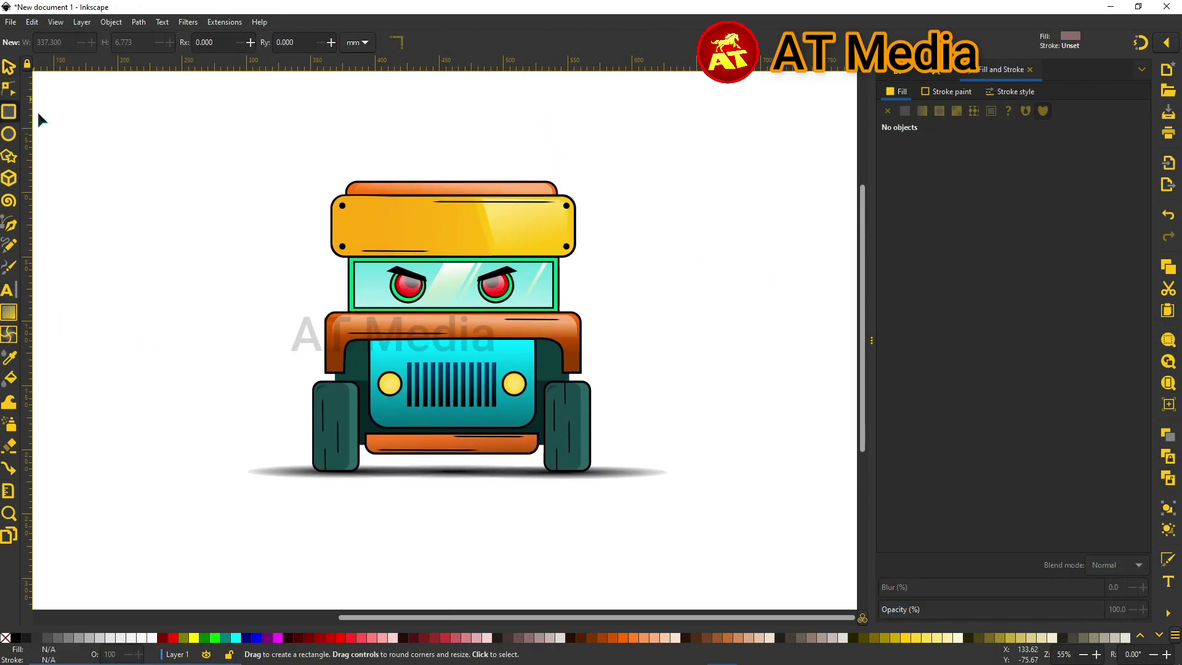
left_click_drag(99, 84, 818, 557)
key("s")
key("End")
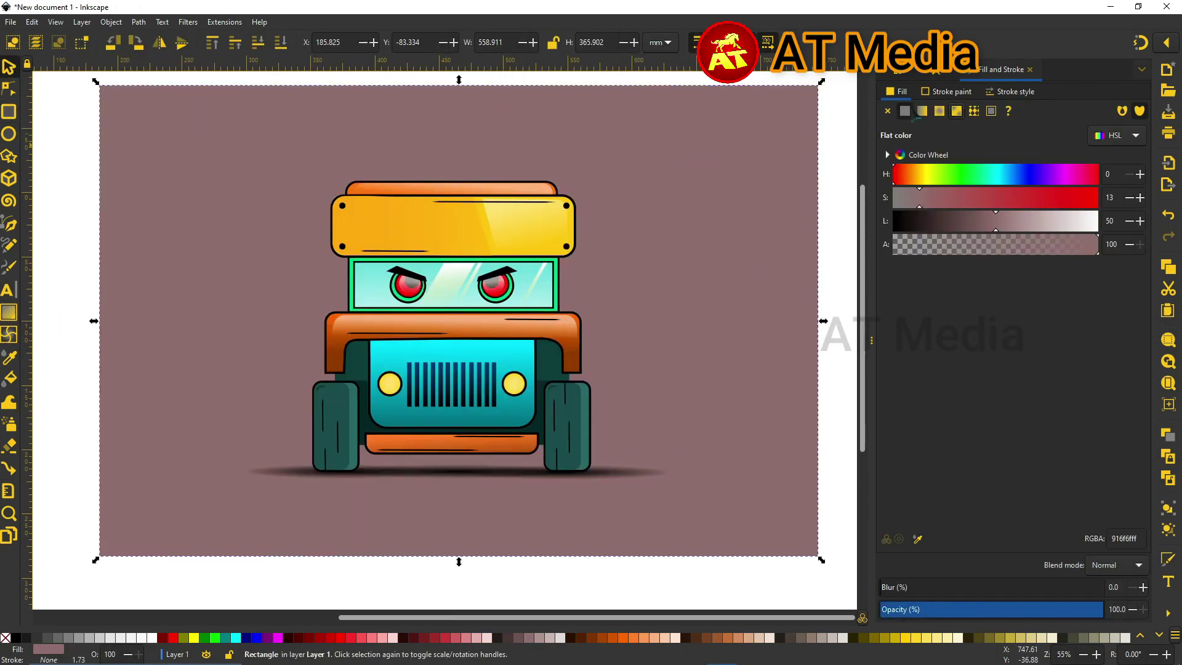
Give the background a mesh gradient: bottom-left red, bottom-right cyan, top-right red.
left_click(9, 312)
double_click(458, 320)
left_click(236, 637)
left_click(172, 637)
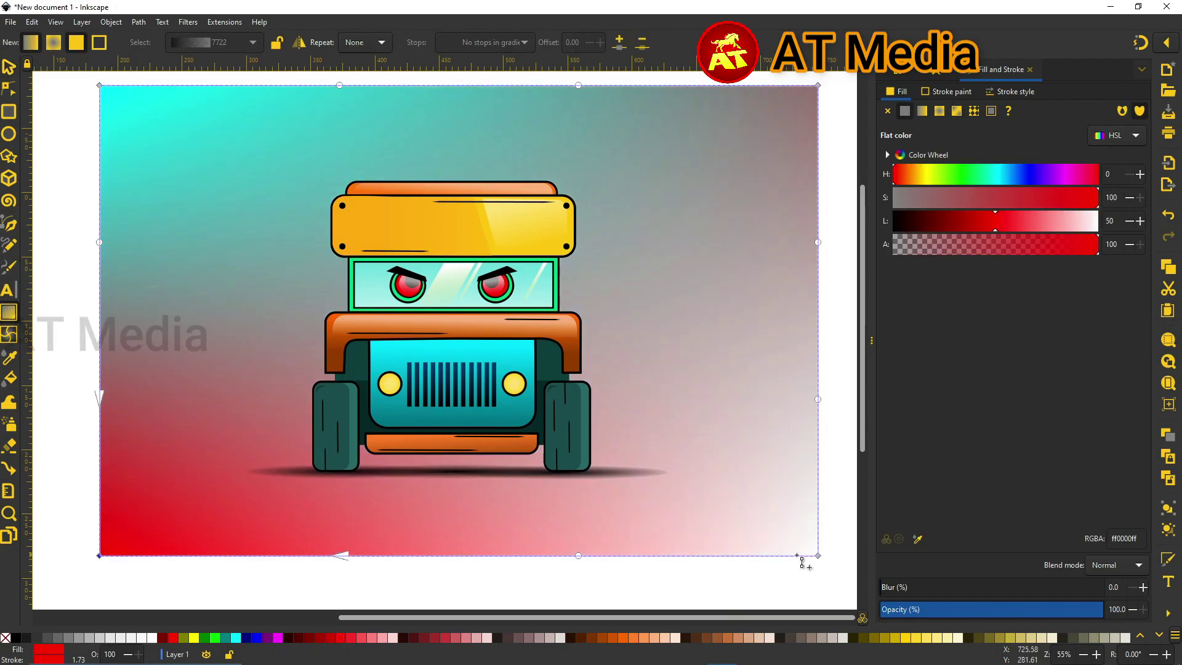
left_click(817, 555)
left_click(235, 637)
left_click(817, 85)
left_click(173, 637)
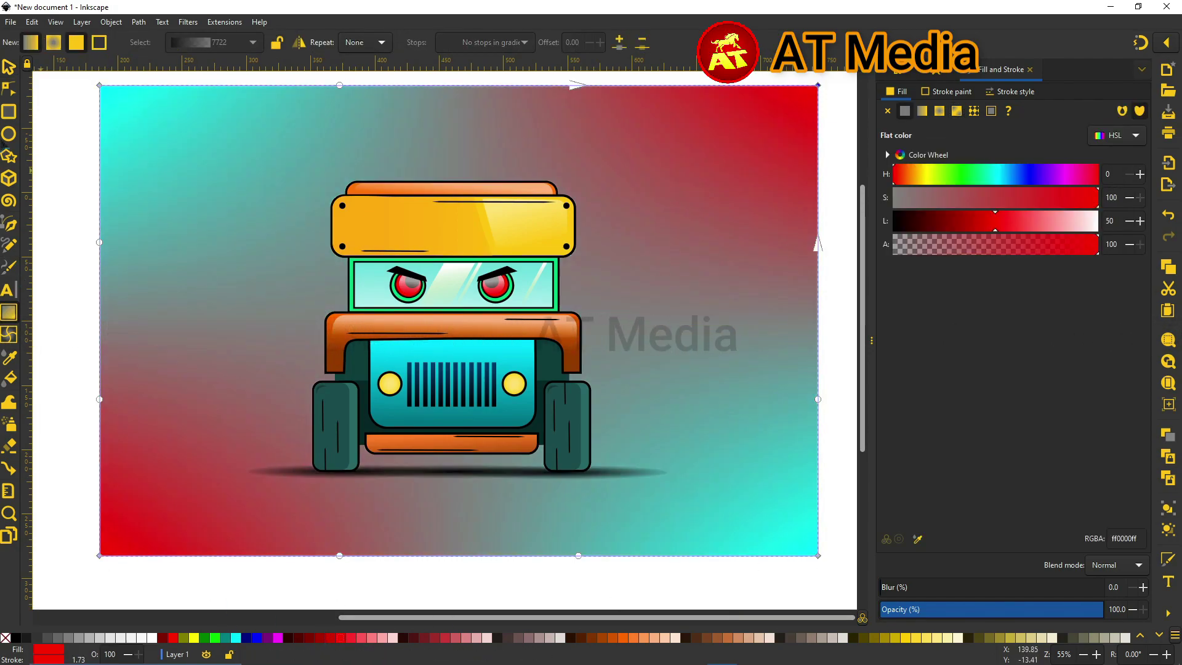
key("s")
left_click(76, 116)
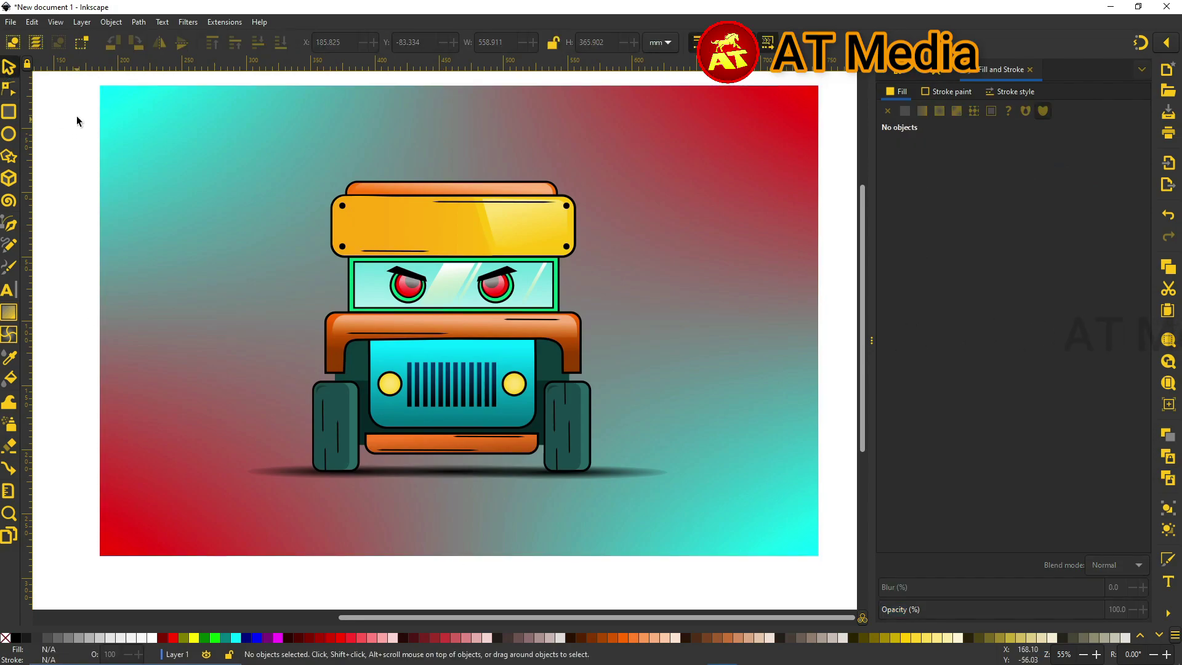
scroll(256, 290, "up", 1, "ctrl")
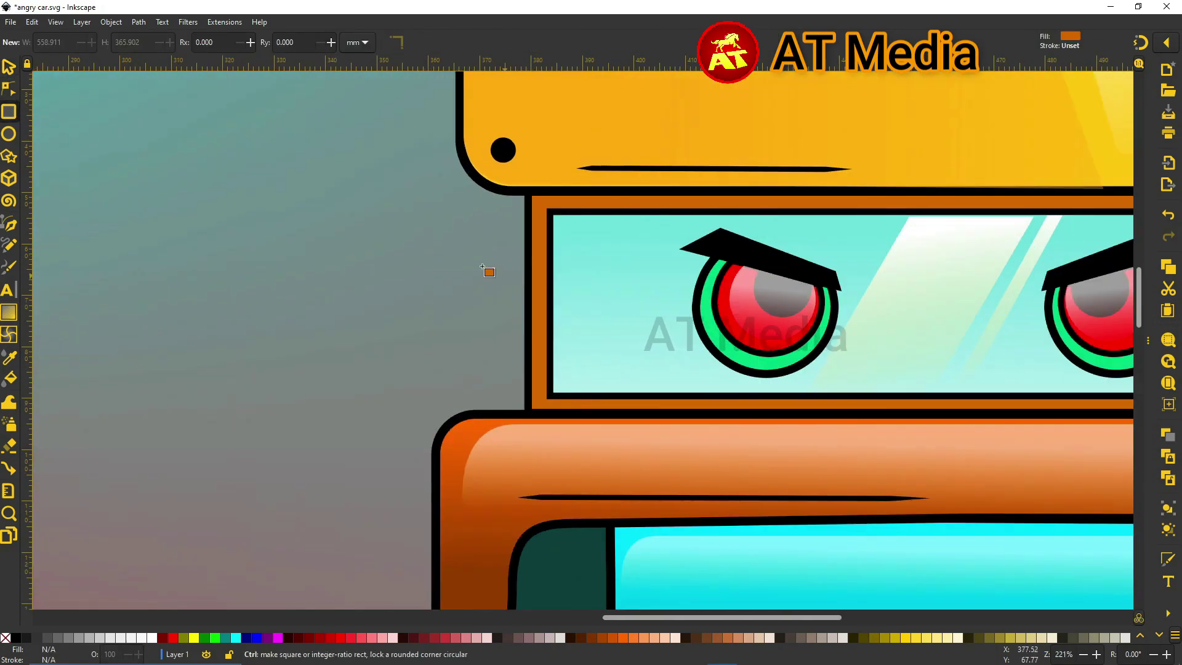
Draw a small mirror arm left of the windshield, fitted against the frame.
left_click_drag(448, 234, 526, 265)
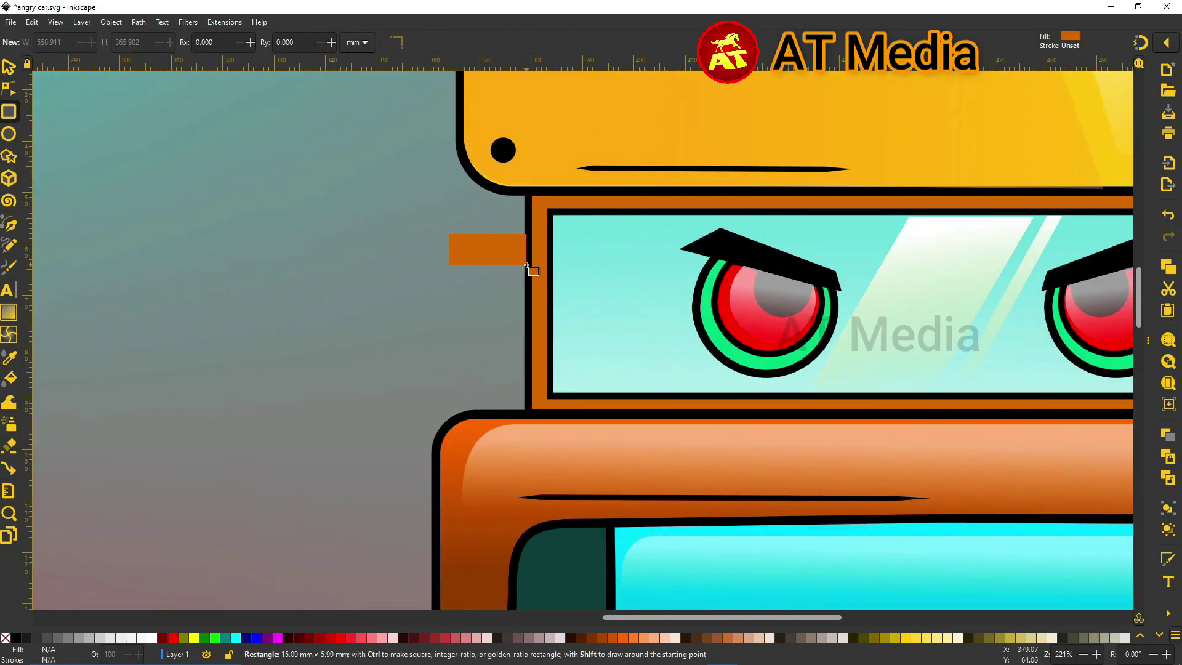
key("s")
left_click(443, 246)
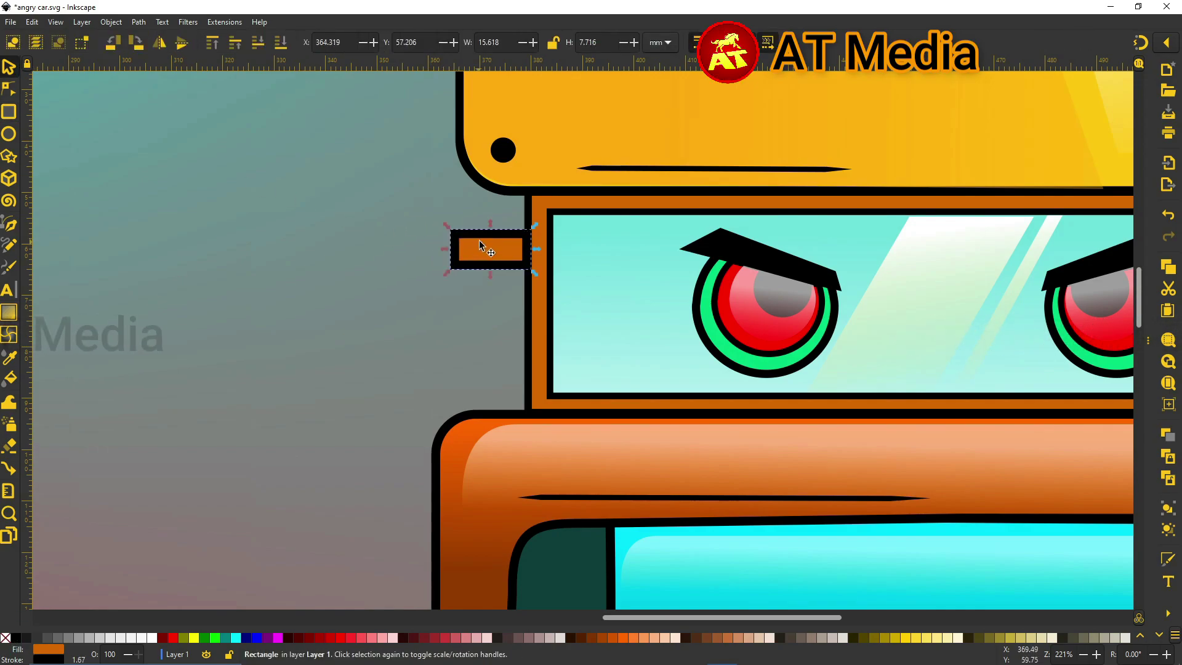
left_click_drag(506, 256, 500, 251)
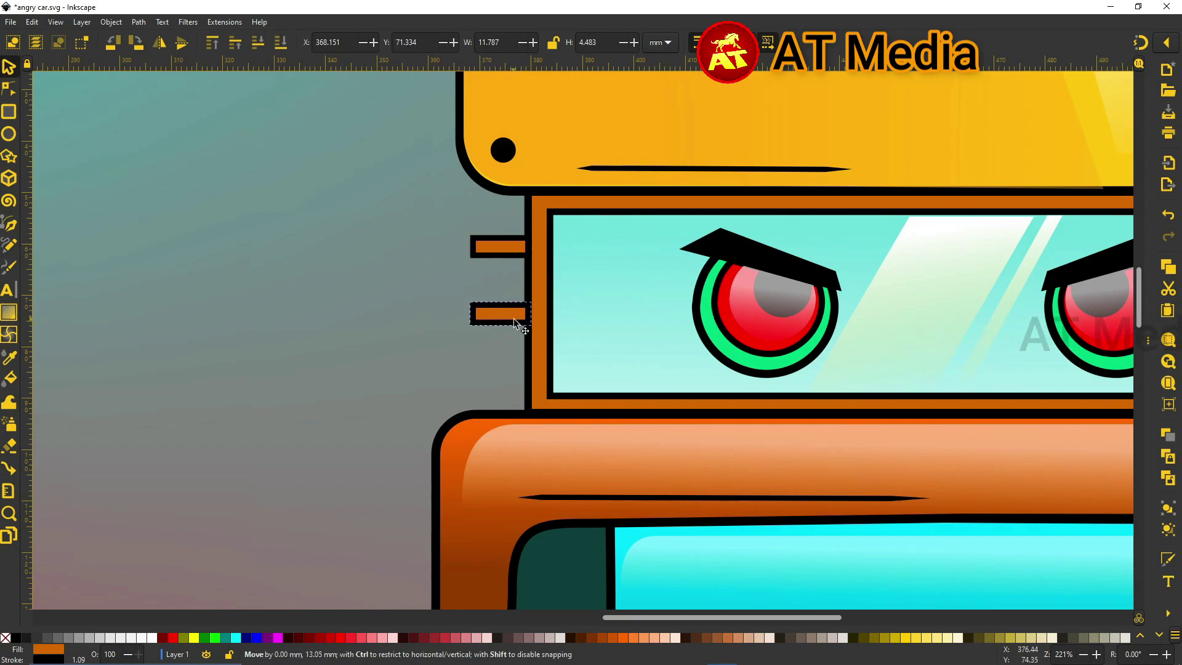
Draw a rounded-rectangle mirror body, convert it to a path, and square its bottom-right corner.
key("r")
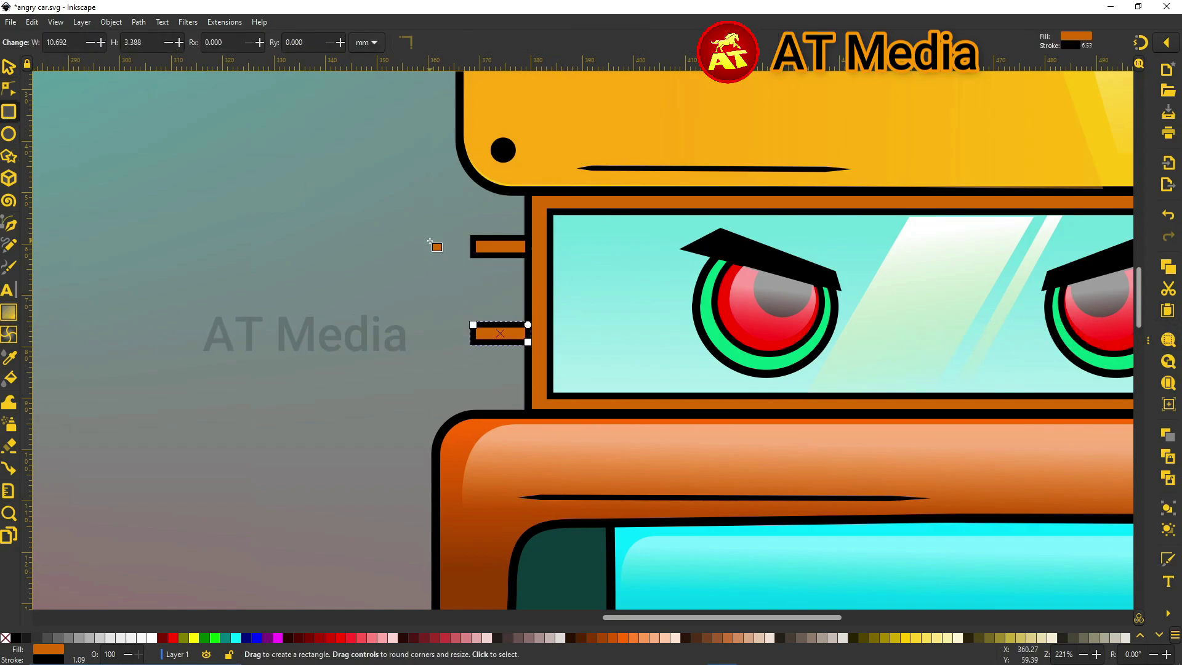
left_click_drag(380, 218, 471, 374)
left_click_drag(471, 220, 474, 251)
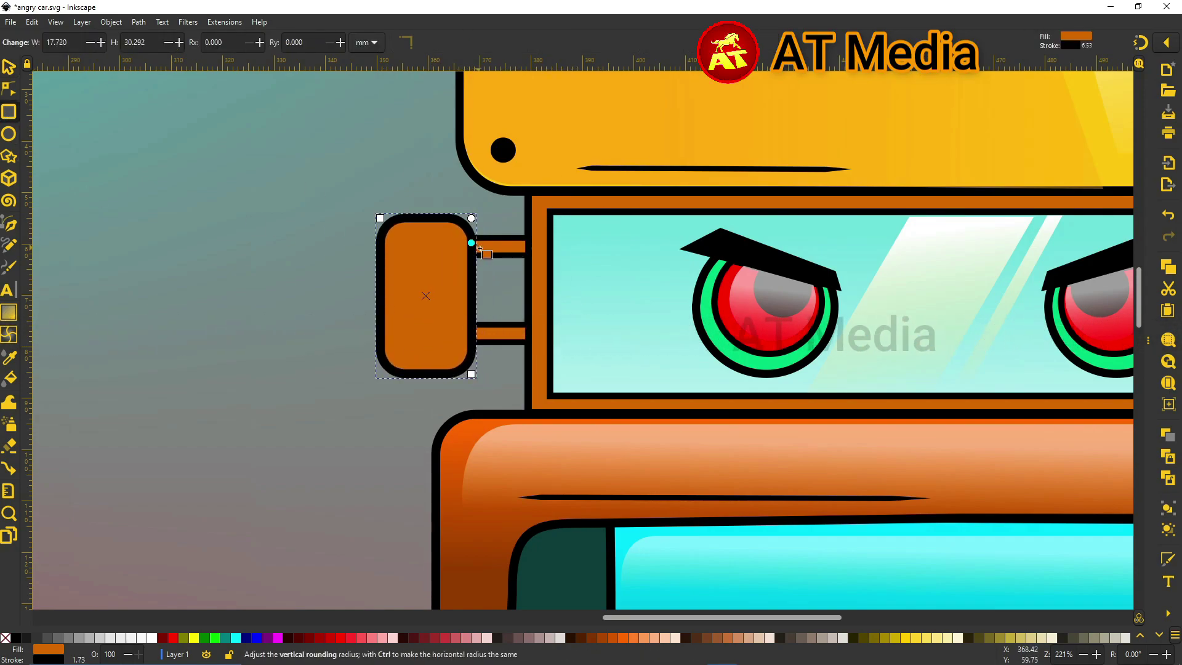
key("ctrl+shift+c")
key("n")
scroll(364, 207, "up", 3)
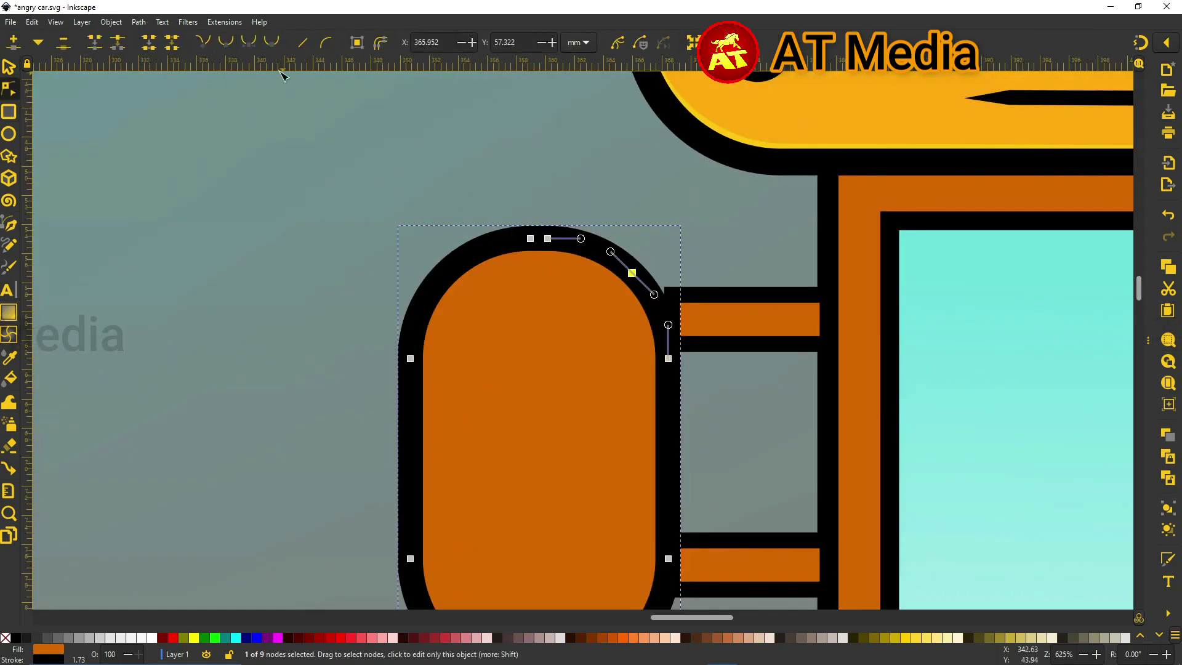
left_click_drag(632, 273, 666, 237)
scroll(722, 407, "down", 6)
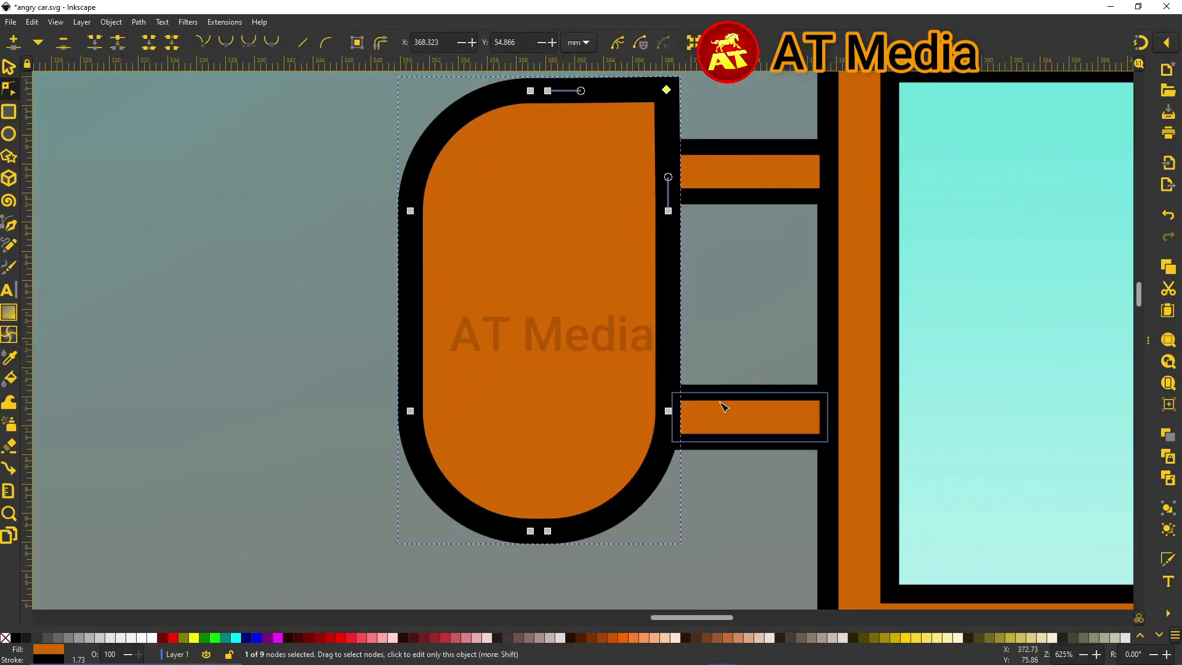
left_click(627, 502)
left_click_drag(626, 501, 668, 529)
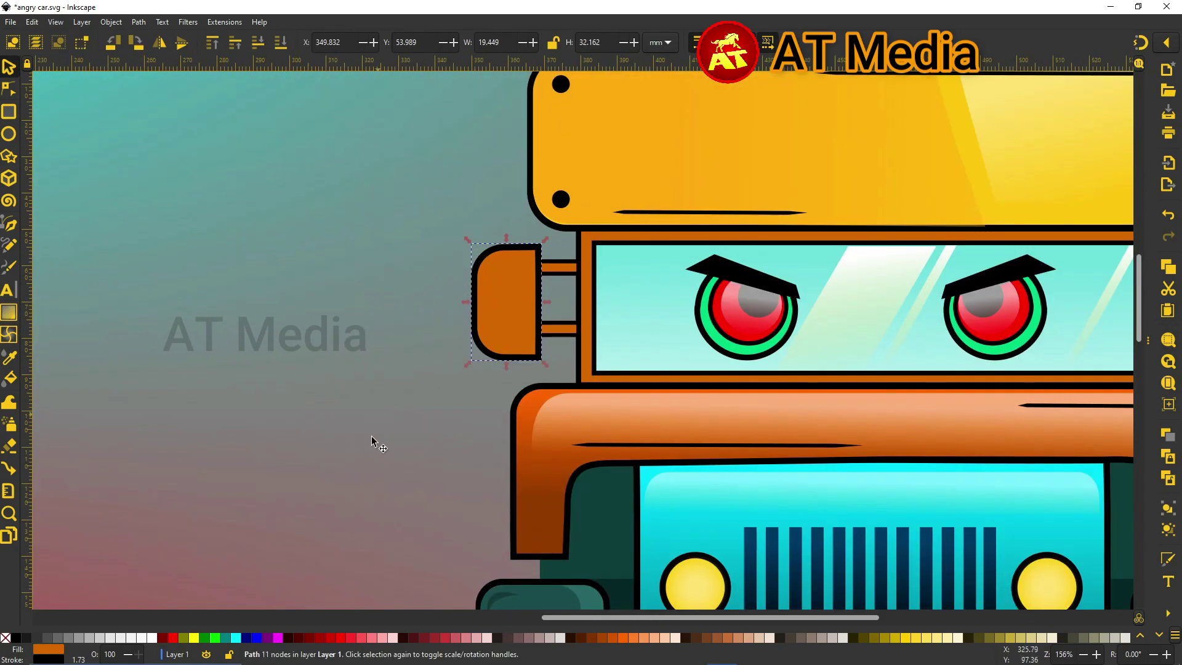
Duplicate the left mirror and arms, flip horizontally, and place the copy on the right.
scroll(560, 262, "down", 3)
scroll(431, 277, "up", 1)
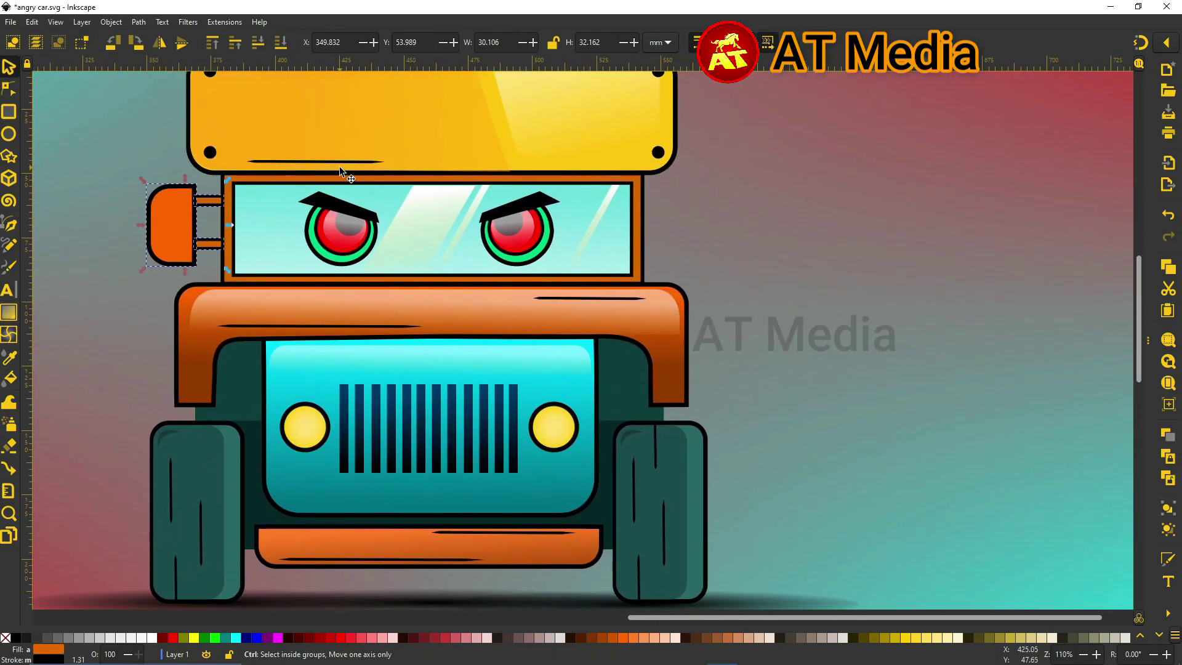
key("ctrl+d")
key("h")
left_click_drag(192, 246, 691, 287)
Draw a rounded stadium-shaped highlight in the left mirror, with no stroke and a white fading gradient fill.
scroll(131, 223, "down", 3)
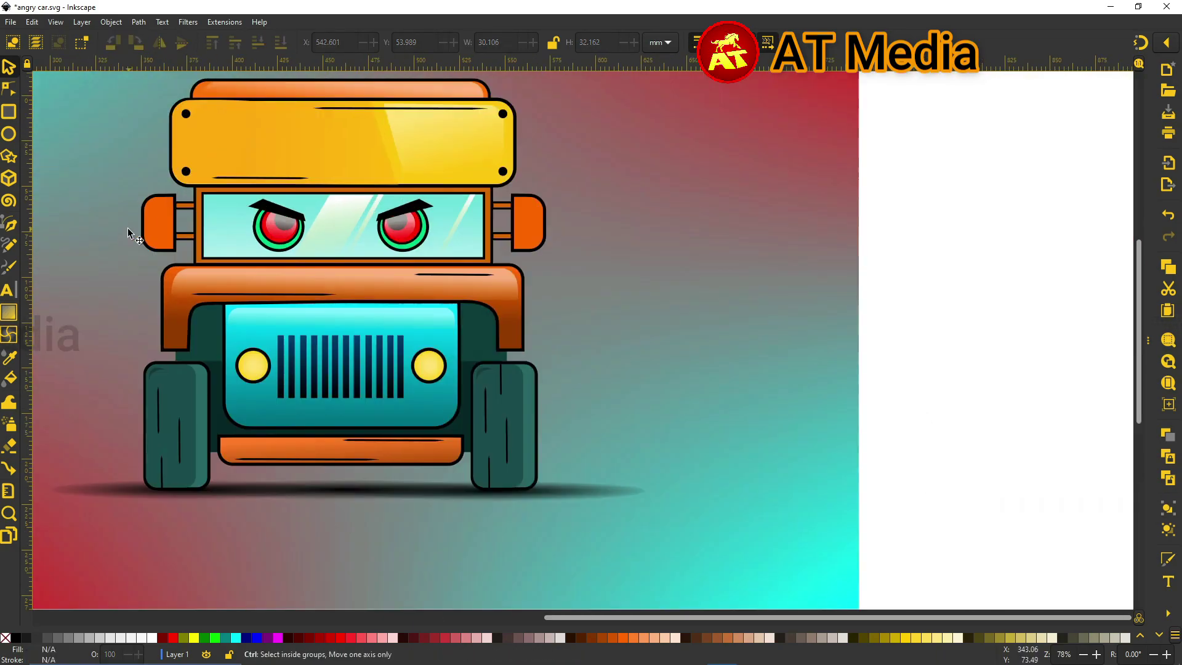
scroll(208, 200, "up", 5)
scroll(208, 201, "up", 3)
key("r")
mouse_move(300, 196)
left_mouse_down()
mouse_move(389, 328)
mouse_move(397, 368)
left_mouse_up()
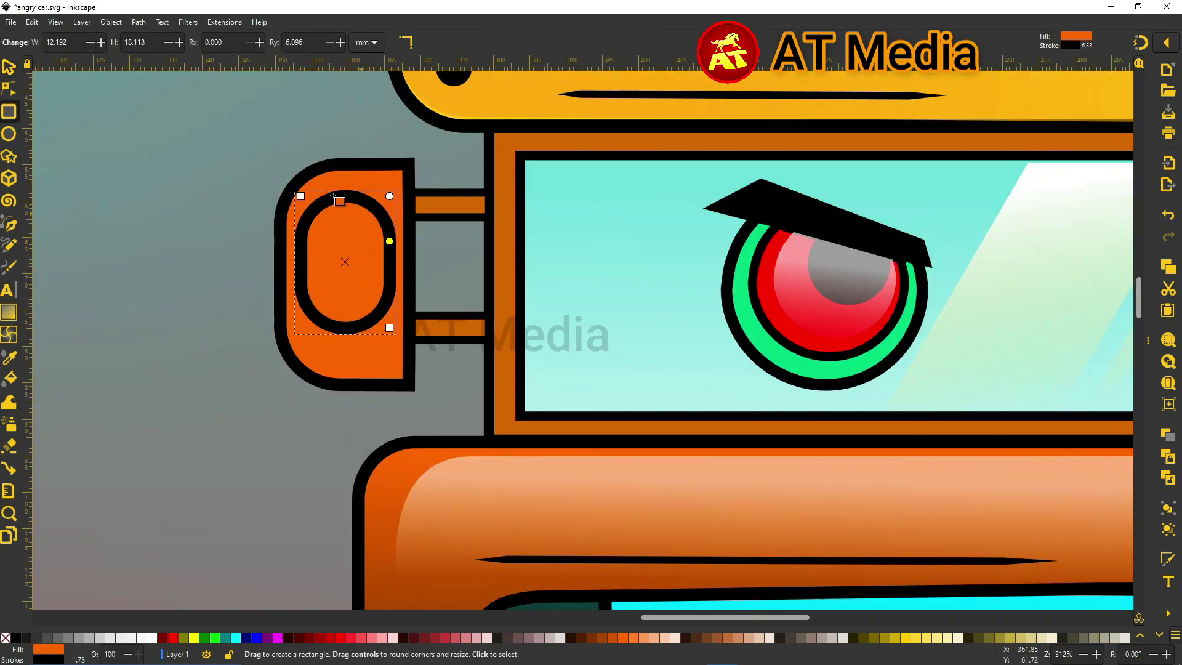
mouse_move(396, 178)
left_mouse_down()
mouse_move(348, 242)
mouse_move(343, 327)
left_mouse_up()
key("s")
left_click(5, 637, "shift")
left_click(152, 637)
key("g")
key("s")
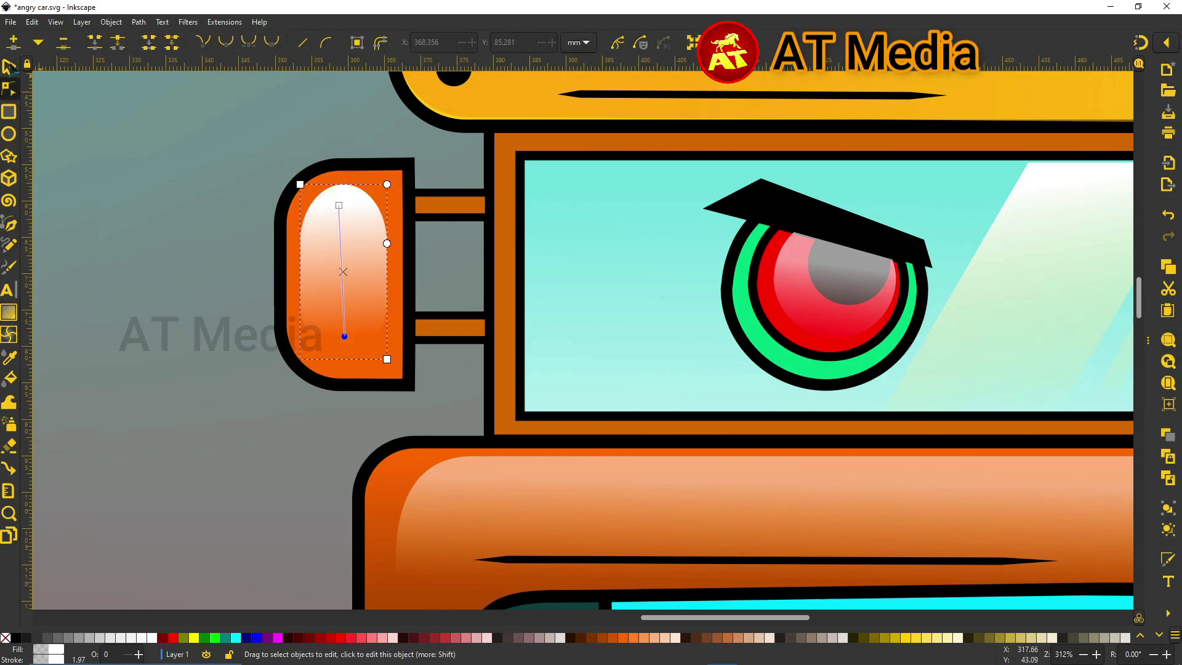
Convert the highlight to a path and pull its nodes into square top and bottom-right corners.
left_click(9, 89)
key("3")
double_click(359, 259)
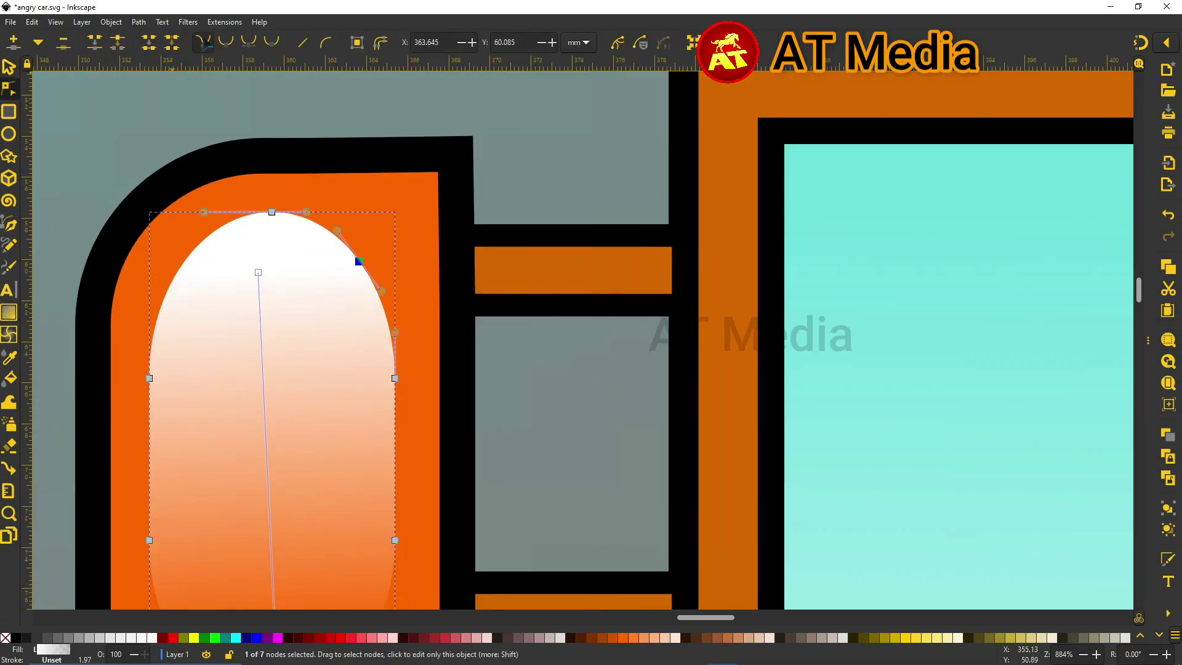
left_click_drag(359, 258, 396, 216)
scroll(357, 463, "down", 2)
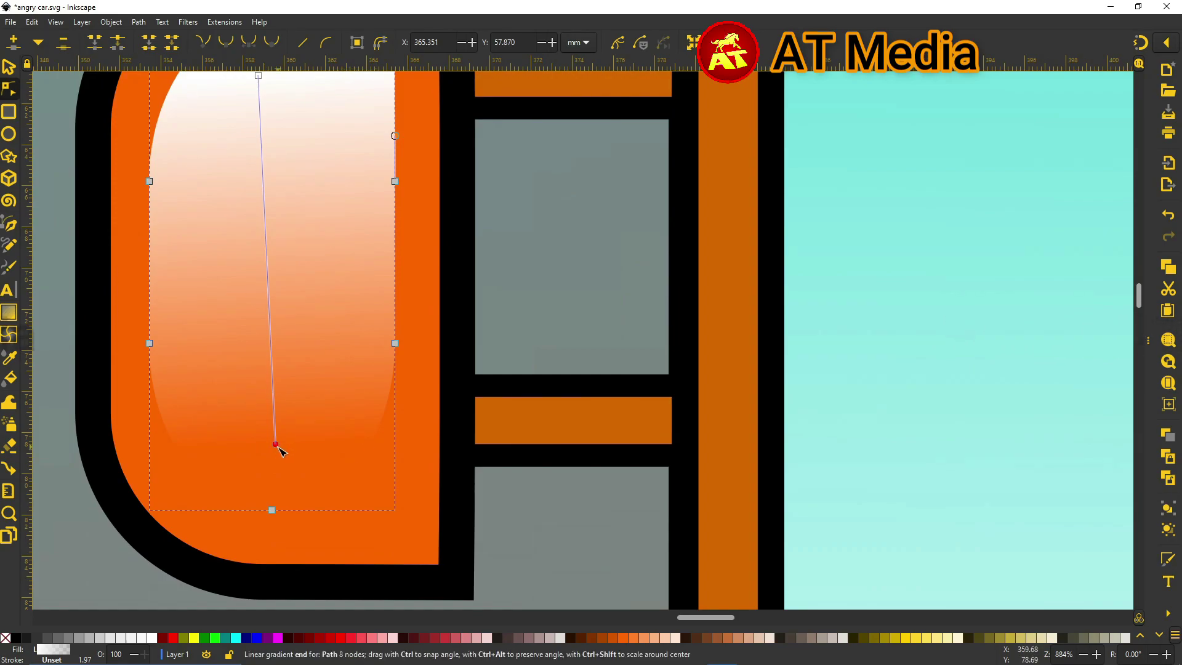
left_click_drag(385, 405, 401, 501)
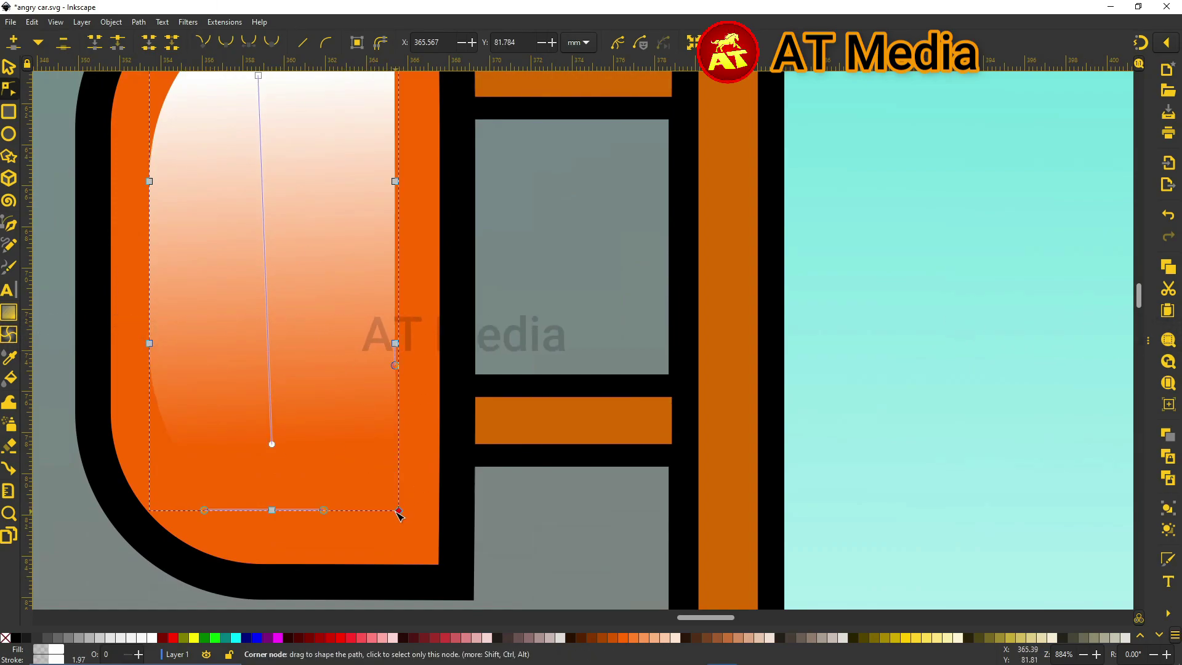
Adjust the highlight's white gradient start stop and make it semi-transparent.
key("minus")
key("minus")
key("g")
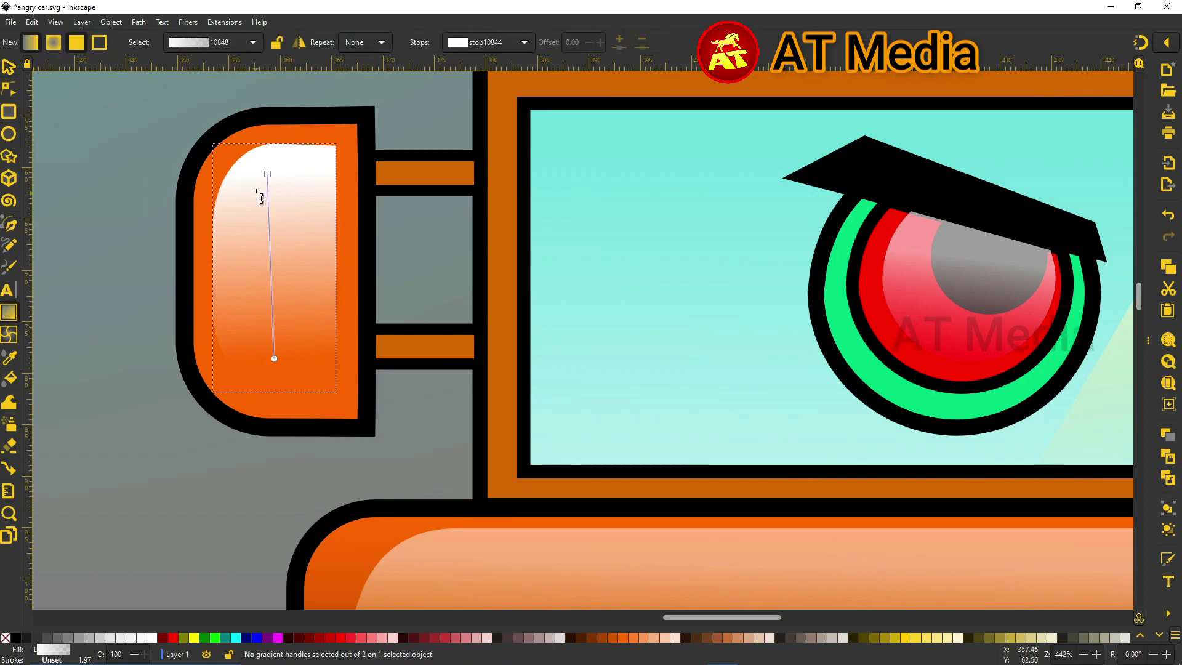
left_click(277, 178)
key("minus")
key("ctrl+shift+f")
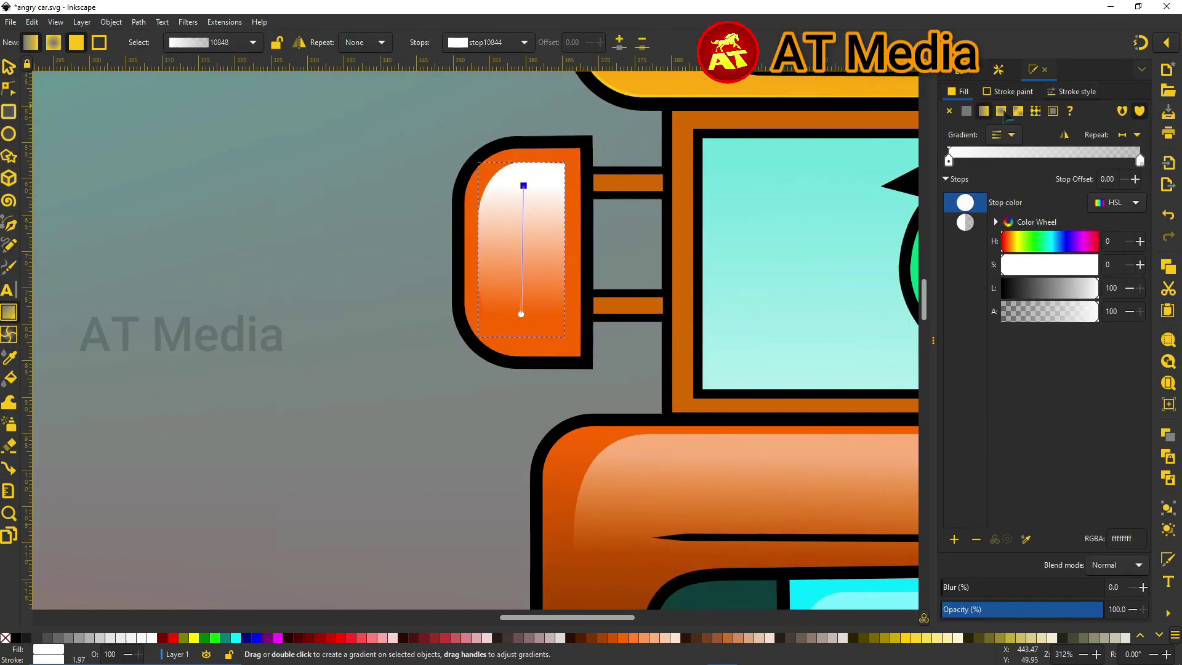
key("s")
key("ctrl+shift+f")
Duplicate the highlight onto the right mirror and zoom out to view the whole page.
key("plus")
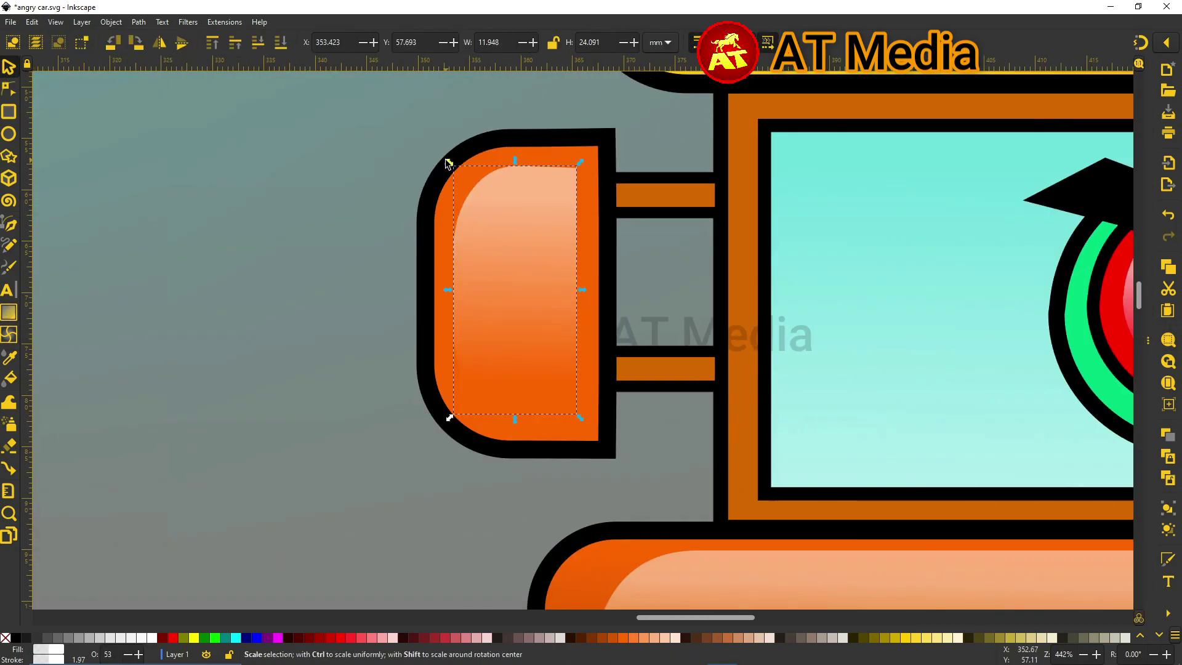
mouse_move(515, 192)
left_mouse_down()
mouse_move(526, 183)
mouse_move(774, 250)
left_mouse_up()
key("minus")
key("minus")
key("minus")
key("Escape")
key("minus")
key("minus")
key("minus")
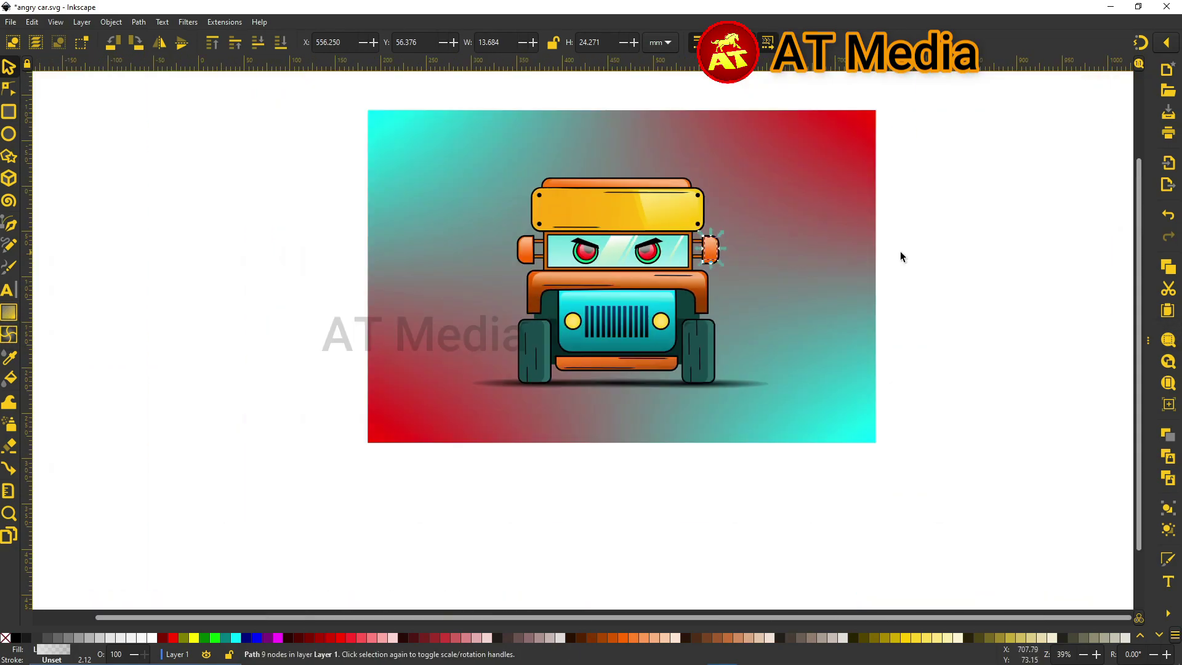
Select the gradient background rectangle inside its group and stretch it to the page's left and right edges.
key("5")
scroll(684, 215, "down", 1)
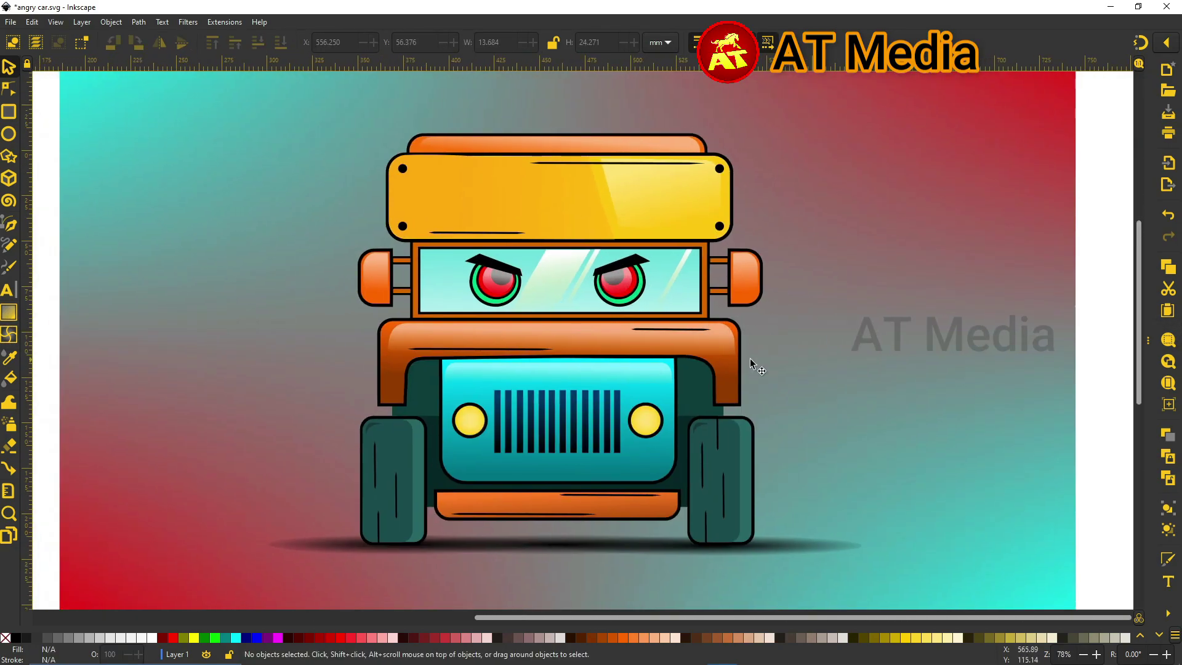
scroll(750, 359, "down", 1)
left_click(923, 326)
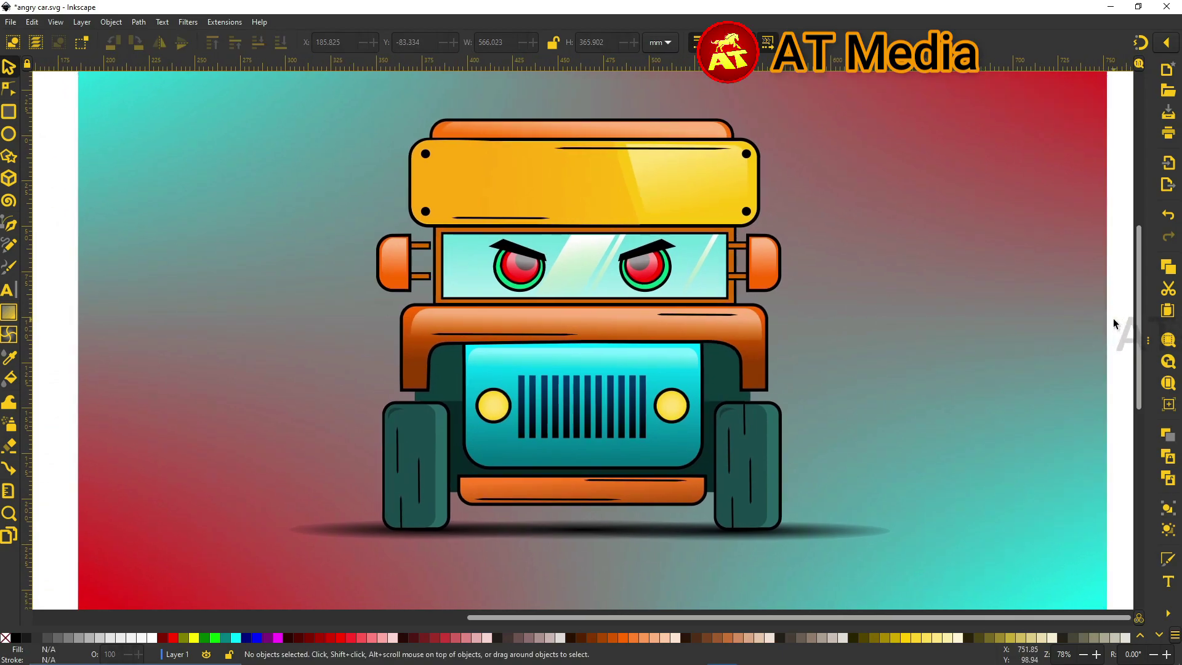
left_click(1055, 331)
left_click_drag(1098, 333, 1136, 332)
left_click_drag(68, 322, 30, 322)
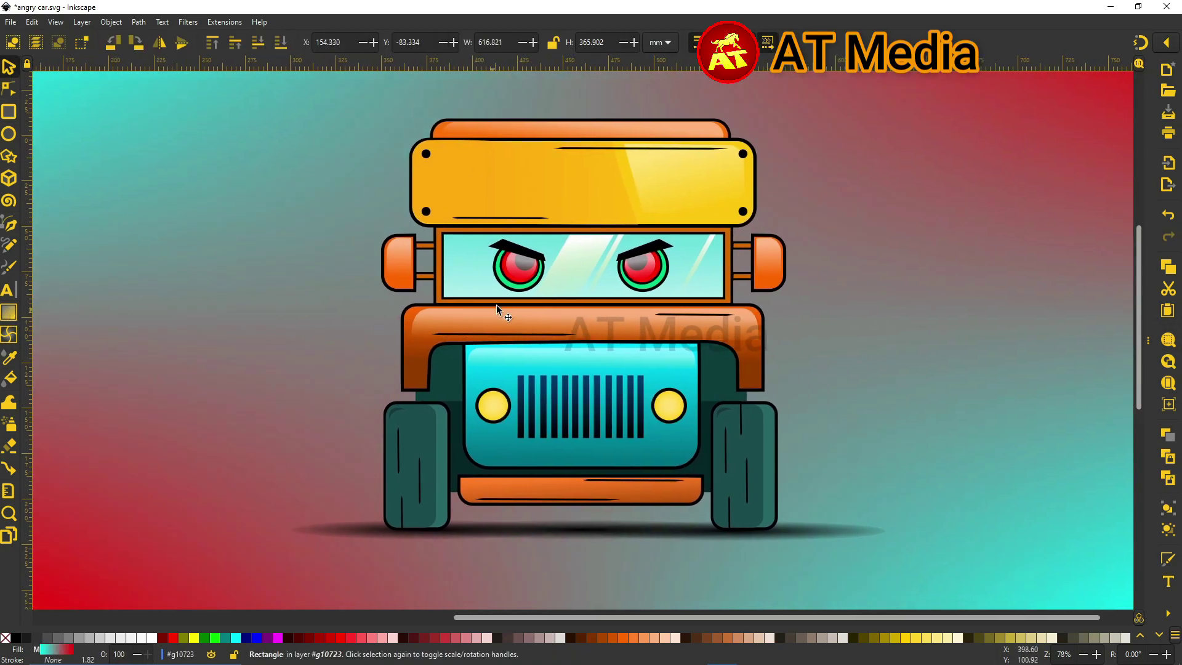